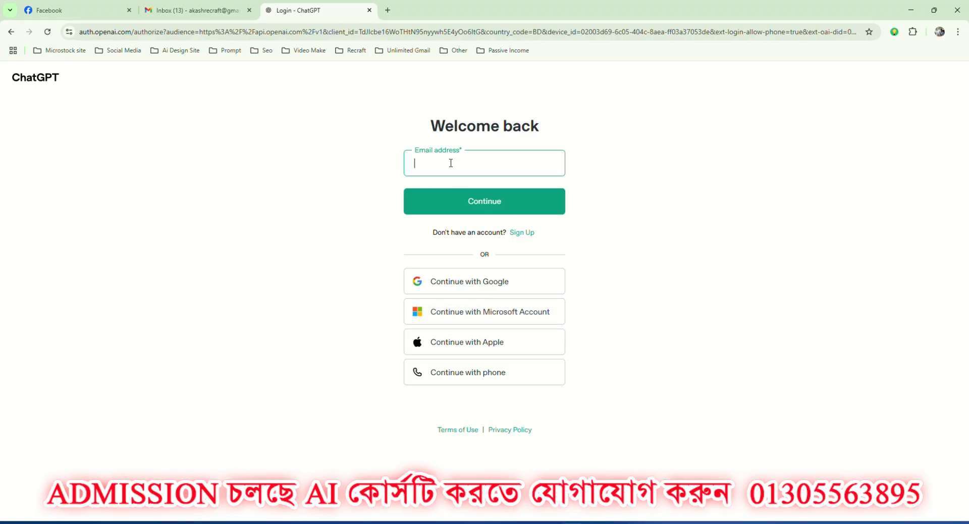
Sign in to ChatGPT with the Google account and send the message "hi".
{"action": "left_click", "coordinate": [478, 286]}
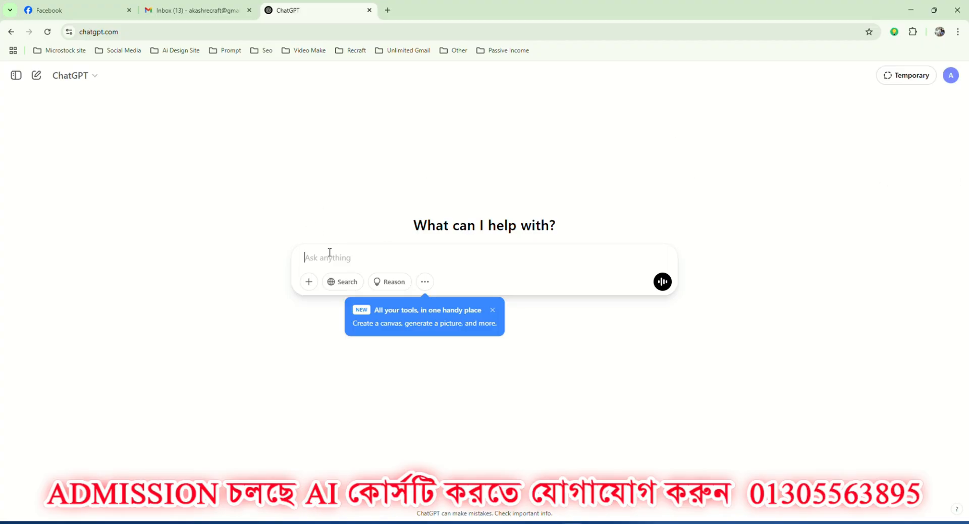
{"action": "type", "text": "hi"}
{"action": "key", "text": "Return"}
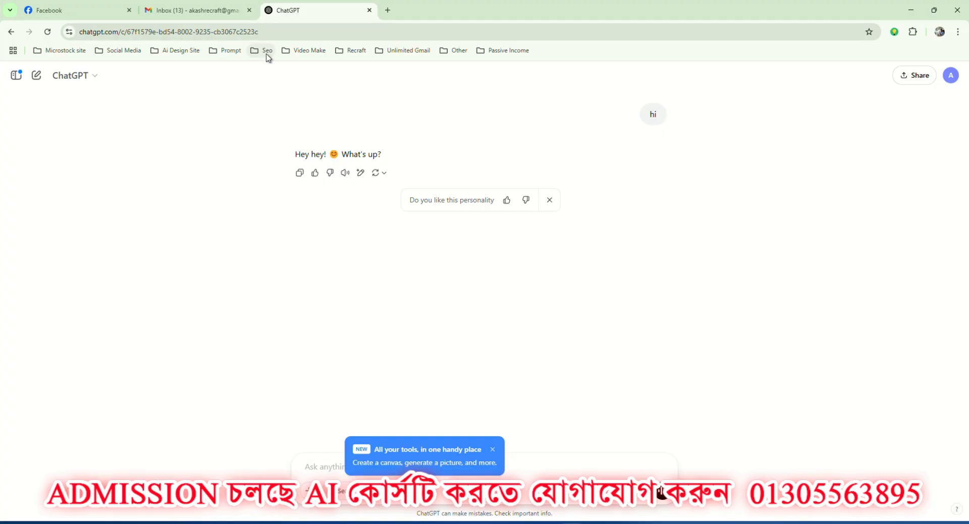
Bookmark the ChatGPT page in the Prompt folder.
{"action": "left_click", "coordinate": [869, 33]}
{"action": "left_click", "coordinate": [776, 109]}
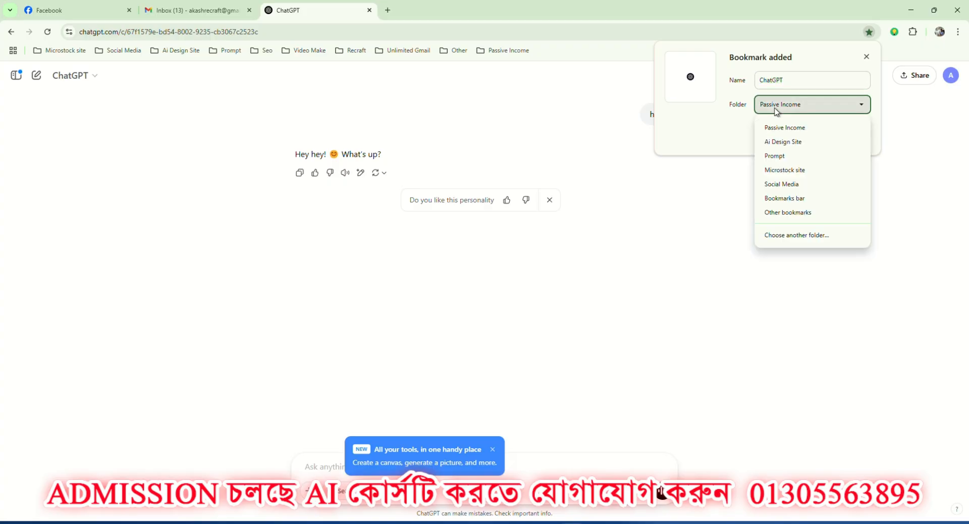
{"action": "left_click", "coordinate": [784, 156]}
{"action": "left_click", "coordinate": [805, 134]}
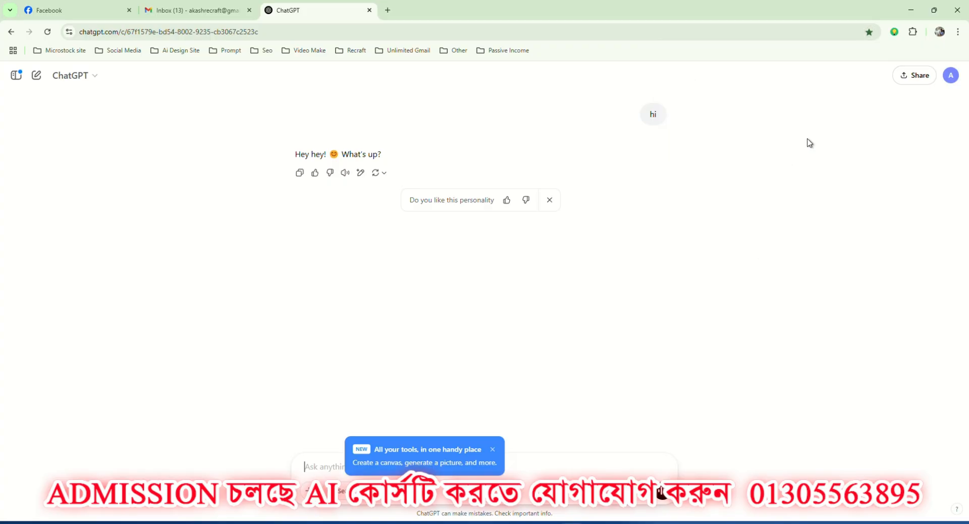
Search for "gemini ai" in a new browser tab and open the Gemini web app.
{"action": "left_click", "coordinate": [388, 10]}
{"action": "left_click", "coordinate": [191, 31]}
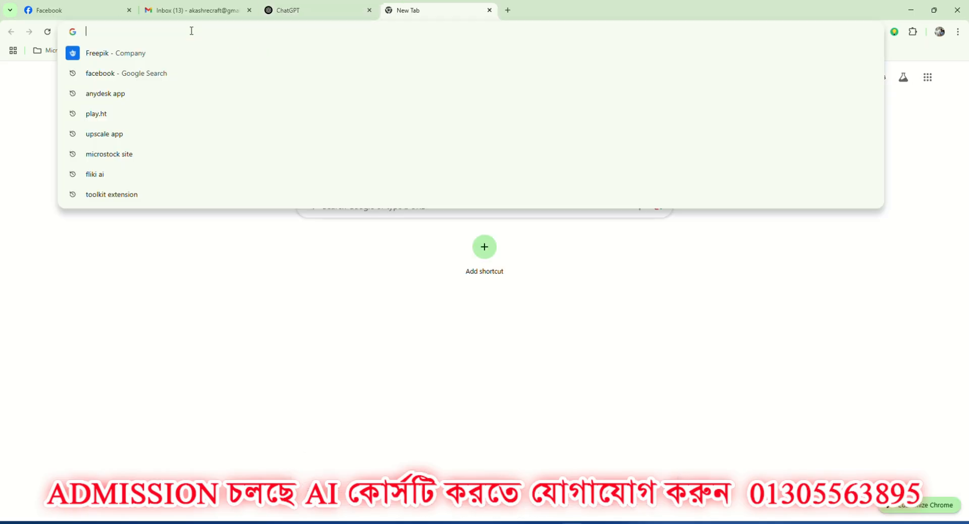
{"action": "type", "text": "gemini"}
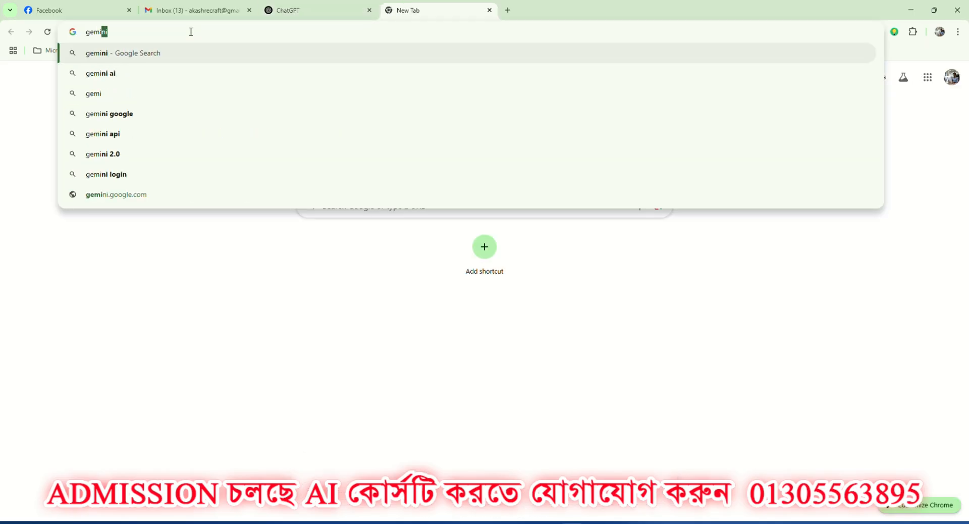
{"action": "left_click", "coordinate": [101, 73]}
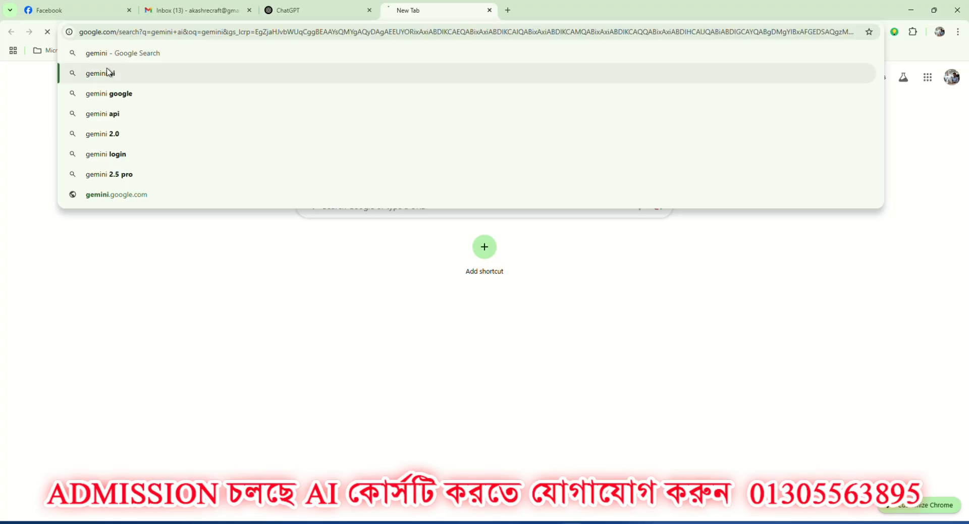
{"action": "left_click", "coordinate": [132, 172]}
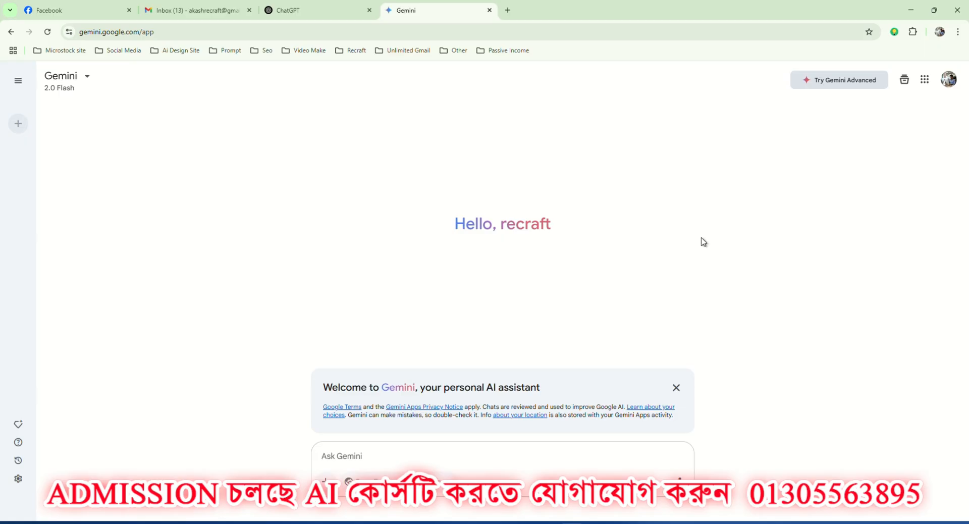
View the Gemini Advanced plan offer, return to Gemini and check which Google account is signed in.
{"action": "left_click", "coordinate": [847, 83]}
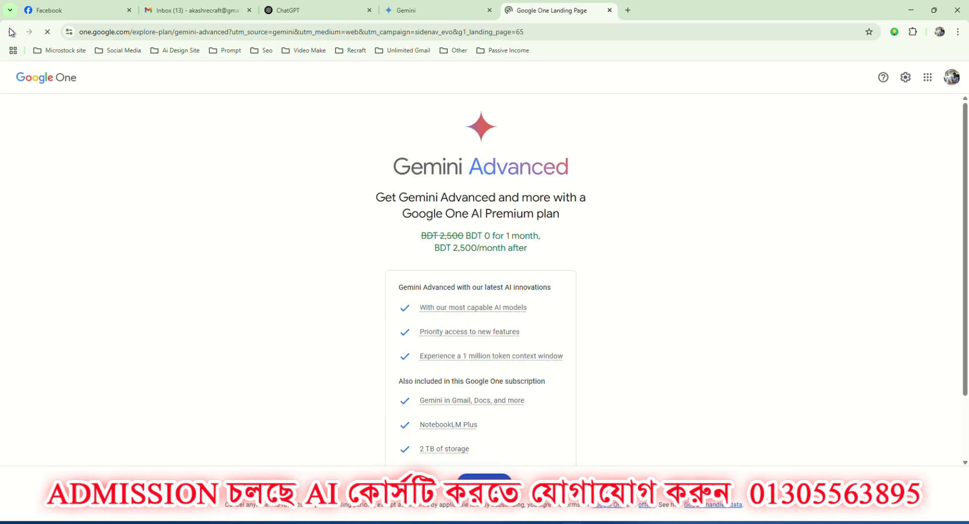
{"action": "left_click", "coordinate": [406, 12]}
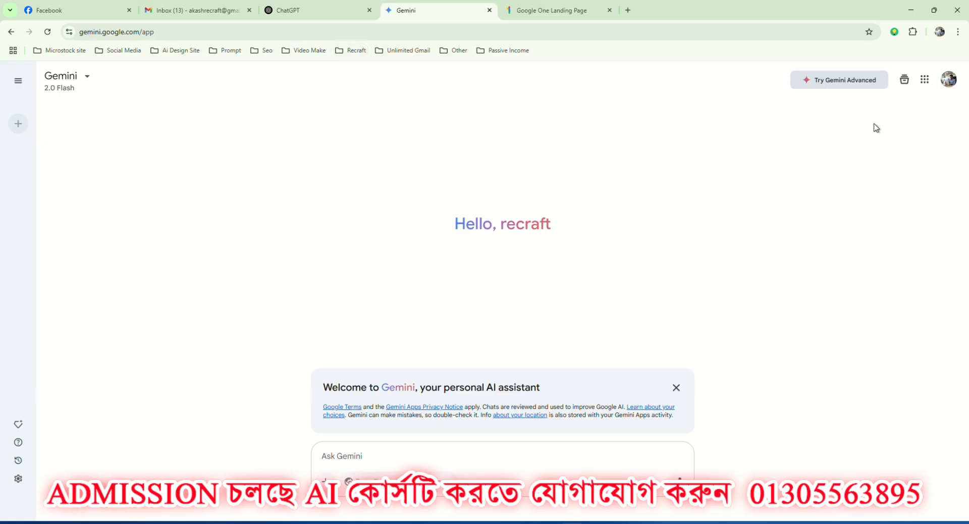
{"action": "left_click", "coordinate": [949, 83]}
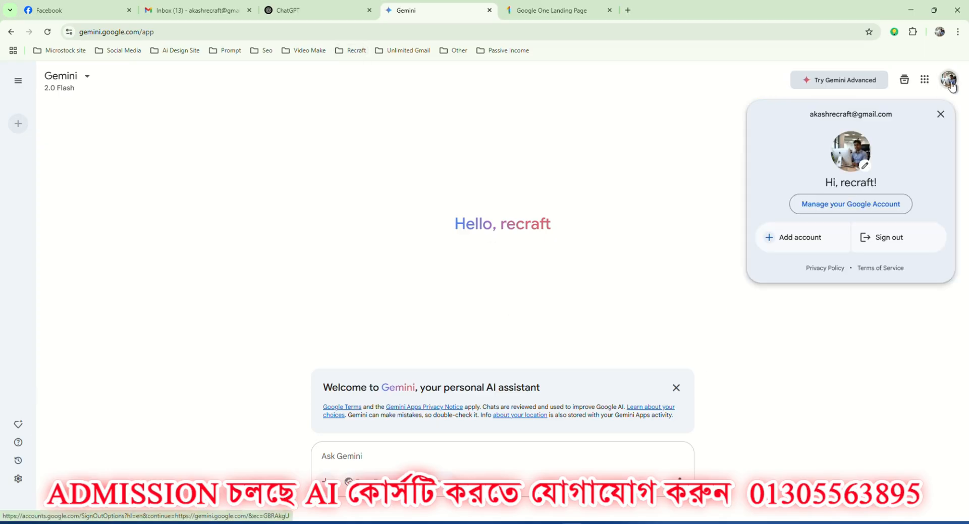
Send the message "hi" to Gemini.
{"action": "left_click", "coordinate": [343, 456]}
{"action": "type", "text": "hi"}
{"action": "key", "text": "Return"}
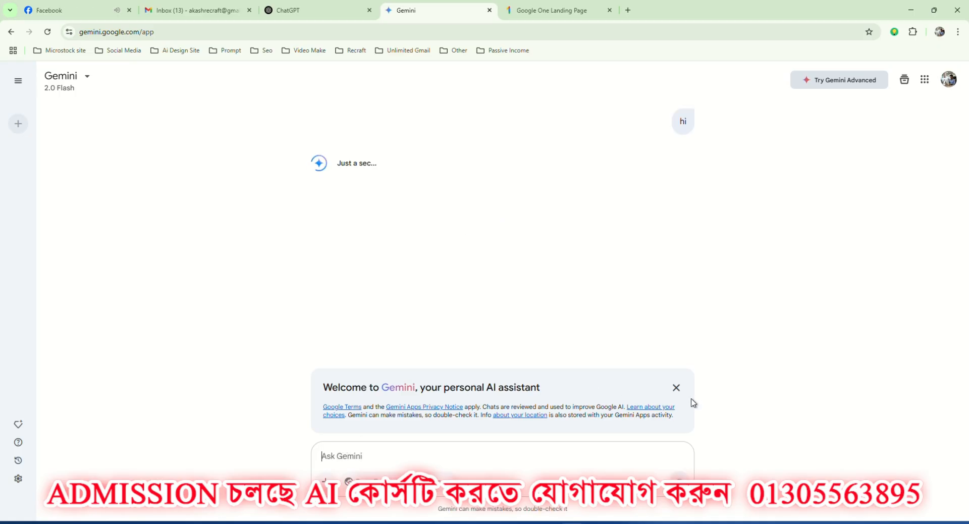
Dismiss Gemini's welcome notice and bookmark the Gemini page in the Prompt folder.
{"action": "left_click", "coordinate": [677, 389]}
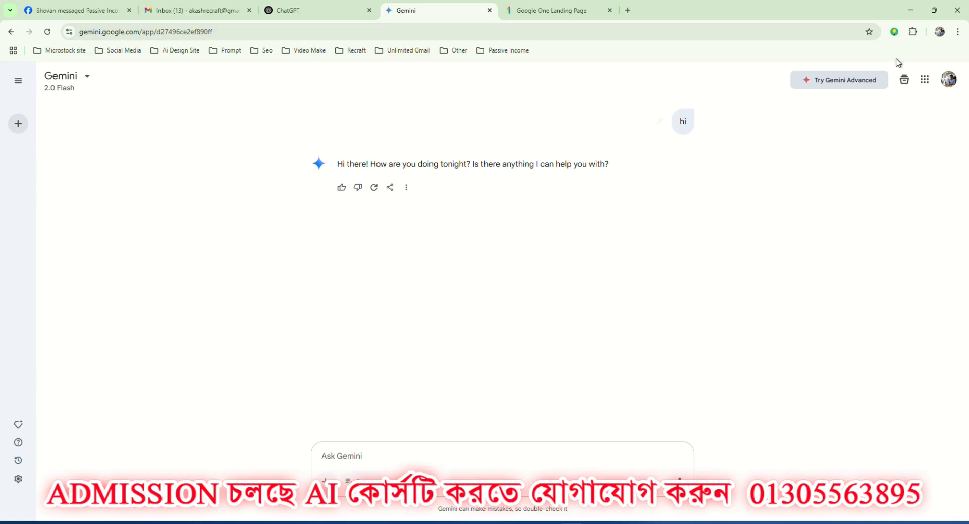
{"action": "left_click", "coordinate": [868, 32]}
{"action": "left_click", "coordinate": [818, 132]}
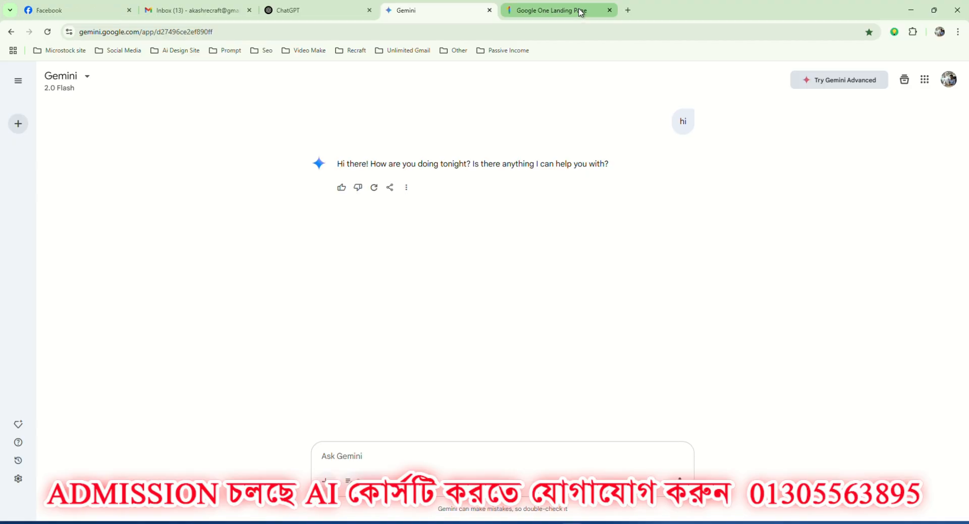
Switch to the Google Meet call, admit the waiting participant, and return to the Gemini browser window.
{"action": "mouse_move", "coordinate": [616, 523]}
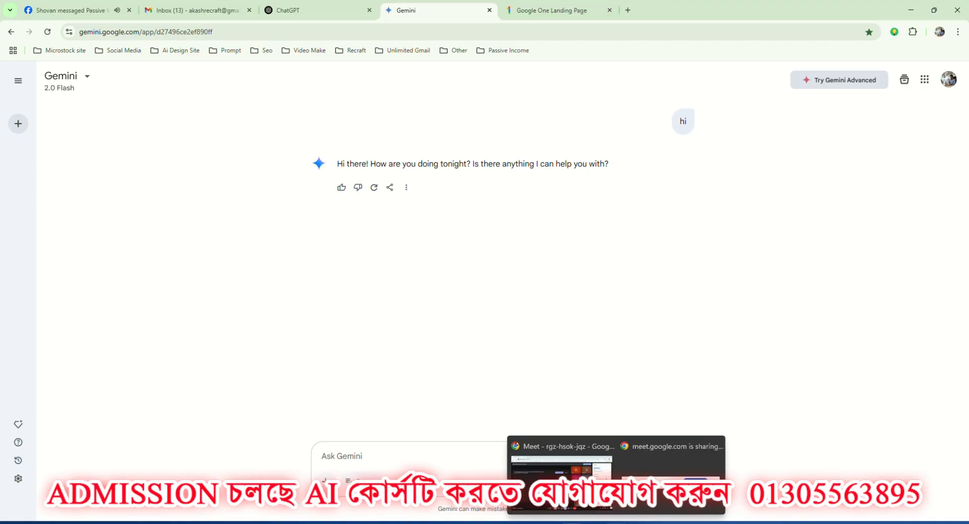
{"action": "left_click", "coordinate": [561, 482]}
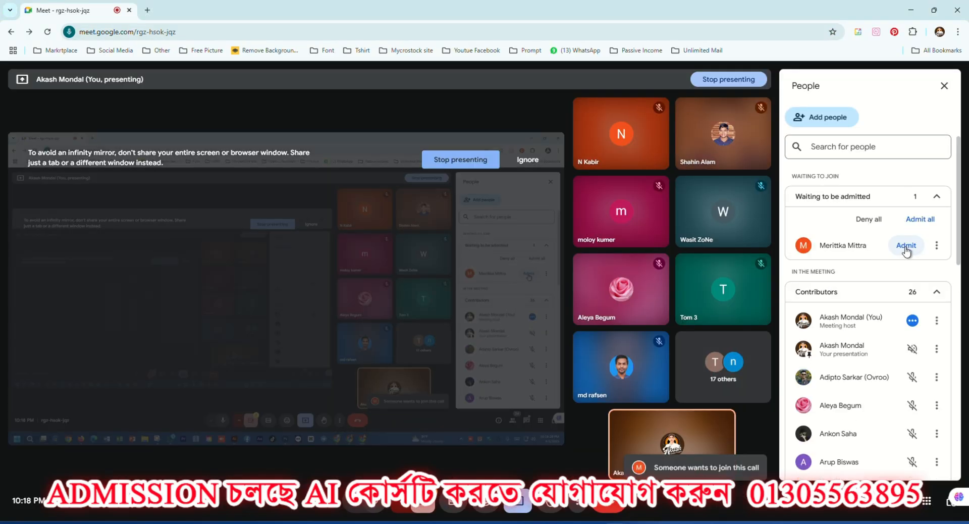
{"action": "left_click", "coordinate": [907, 246]}
{"action": "mouse_move", "coordinate": [594, 519]}
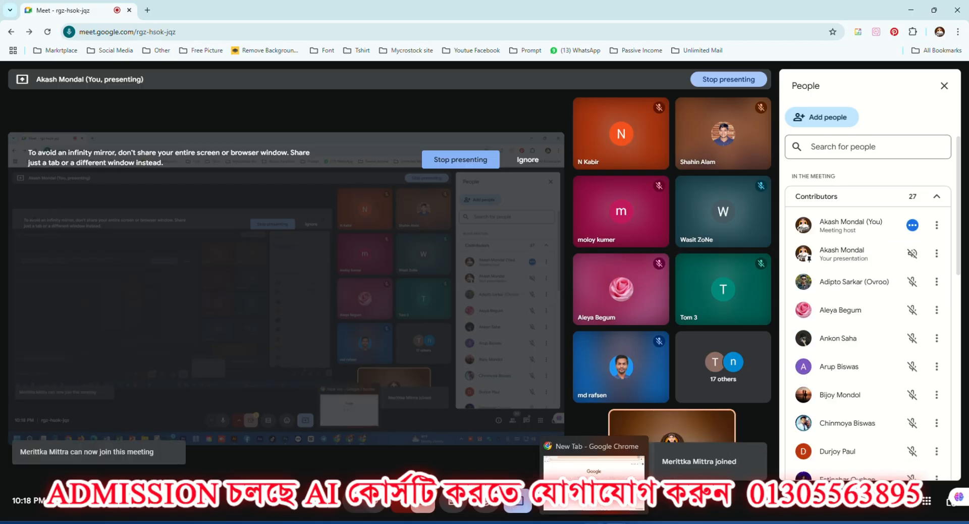
{"action": "left_click", "coordinate": [594, 482]}
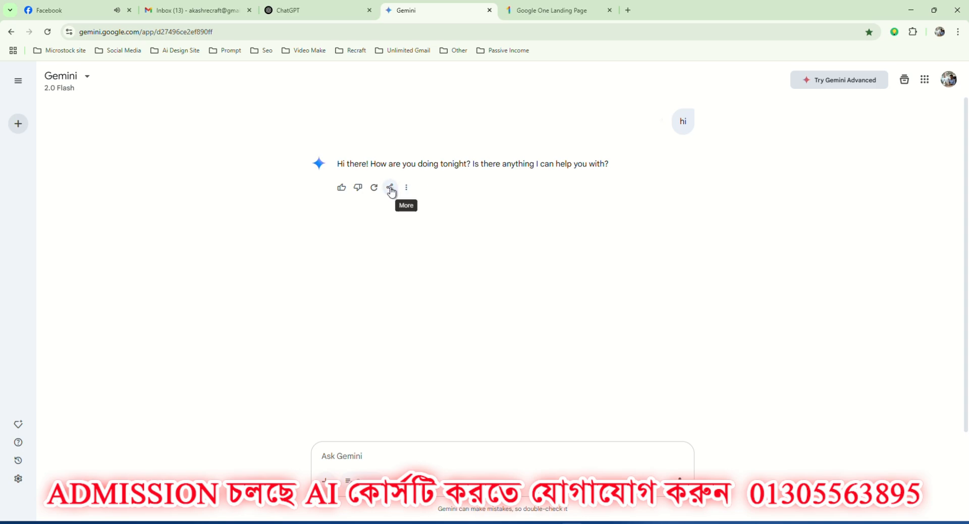
Check the saved bookmarks in the Prompt folder from a new browser tab and return to the ChatGPT chat.
{"action": "left_click", "coordinate": [569, 11]}
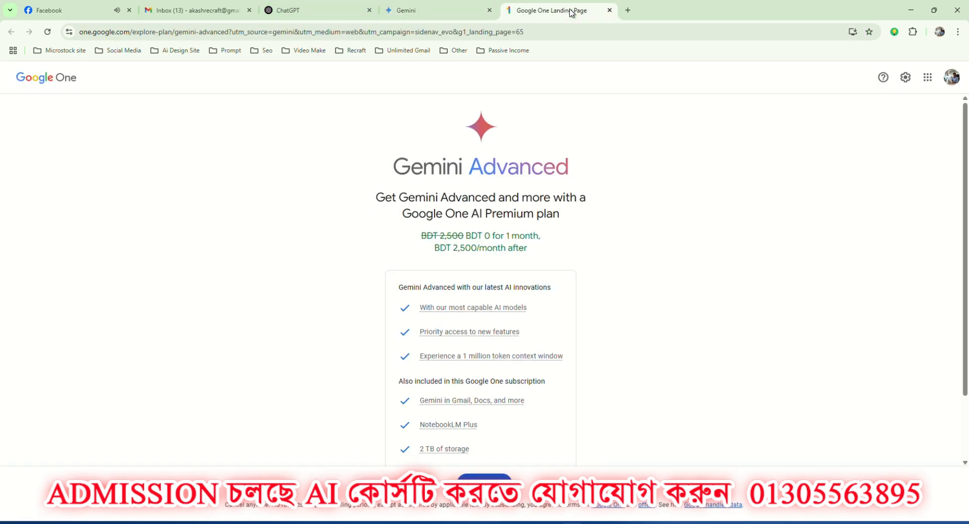
{"action": "left_click", "coordinate": [628, 11]}
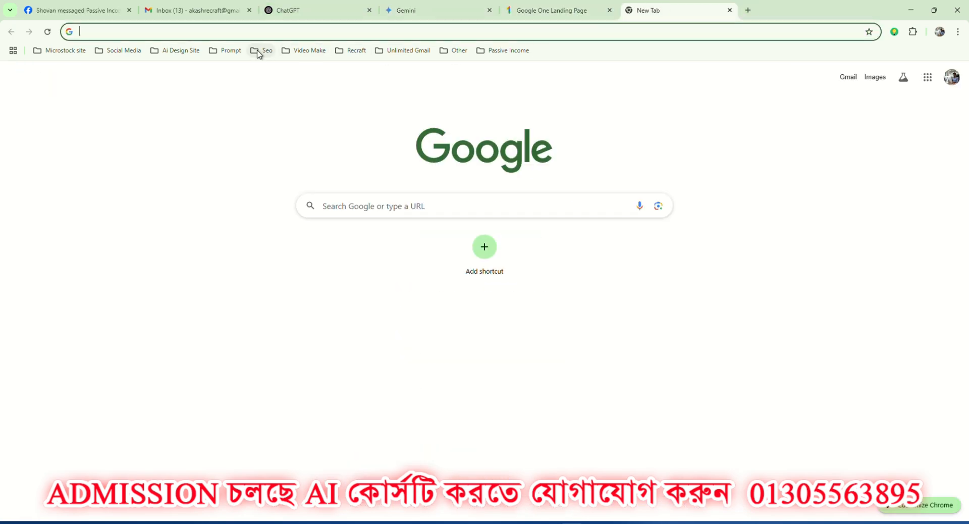
{"action": "left_click", "coordinate": [235, 53]}
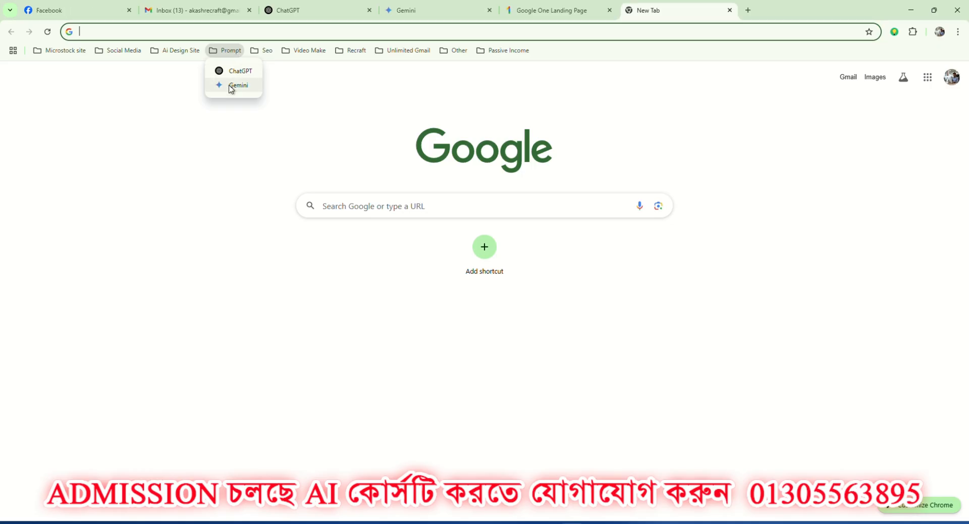
{"action": "left_click", "coordinate": [304, 12]}
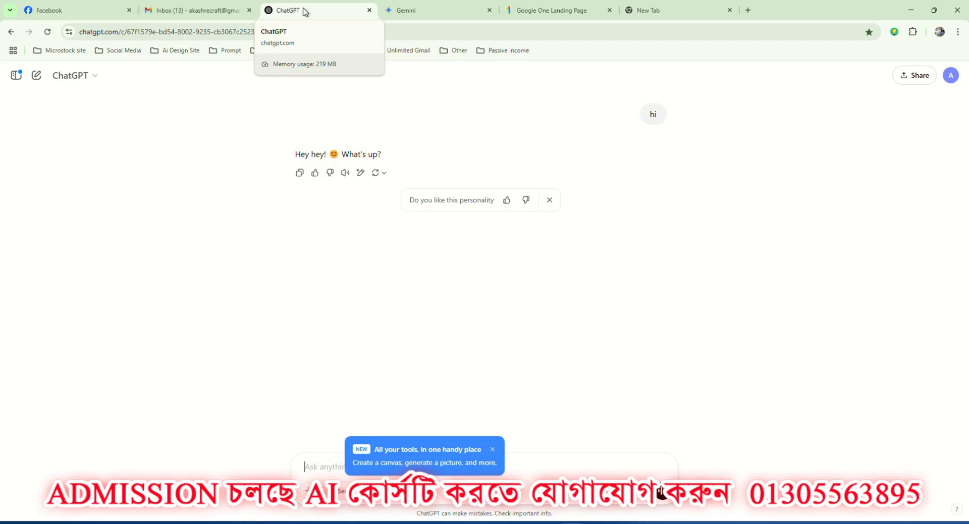
Search Google for "logo design" in the empty browser tab and show the image results.
{"action": "left_click", "coordinate": [707, 9]}
{"action": "left_click", "coordinate": [93, 34]}
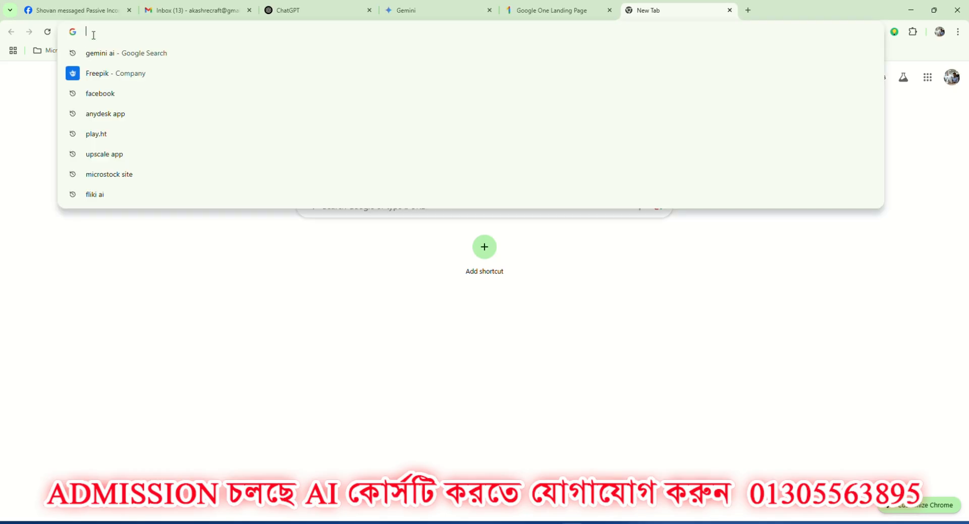
{"action": "type", "text": "Logo "}
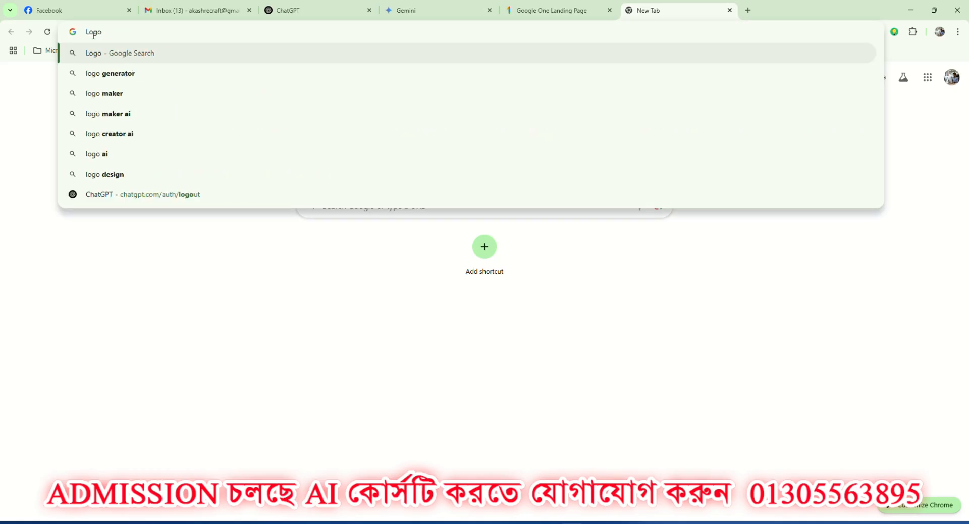
{"action": "type", "text": "design"}
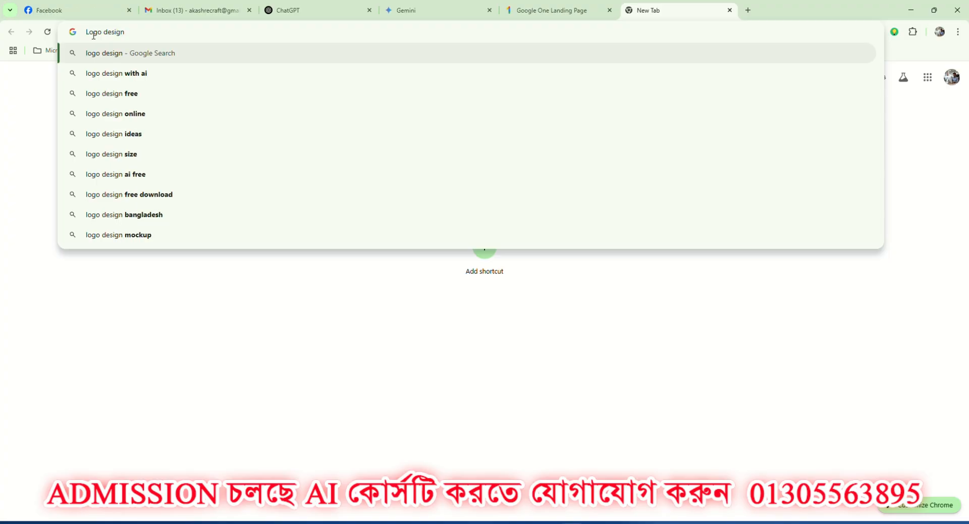
{"action": "key", "text": "Return"}
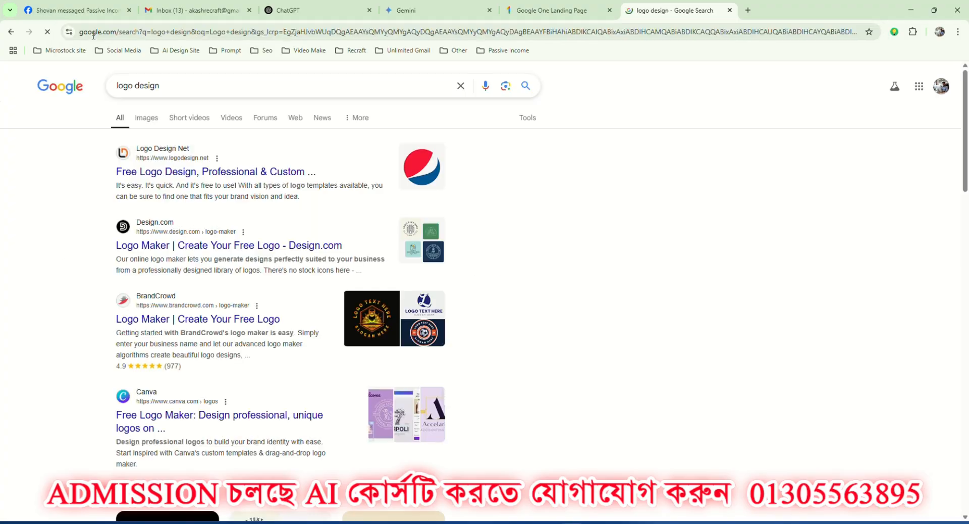
{"action": "left_click", "coordinate": [144, 118]}
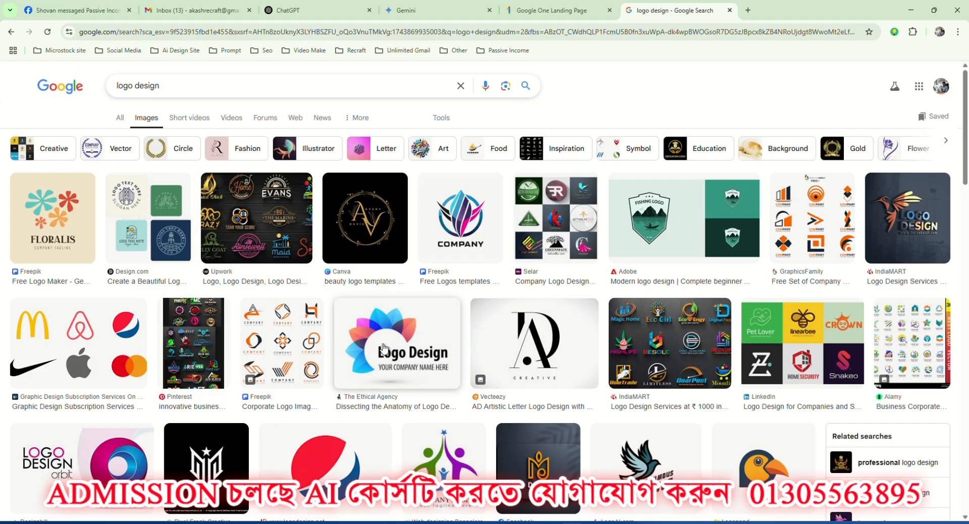
Browse the logo design images and refine the image search to "real estate logo design".
{"action": "scroll", "coordinate": [394, 316], "scroll_direction": "down", "scroll_amount": 1}
{"action": "scroll", "coordinate": [394, 316], "scroll_direction": "down", "scroll_amount": 2}
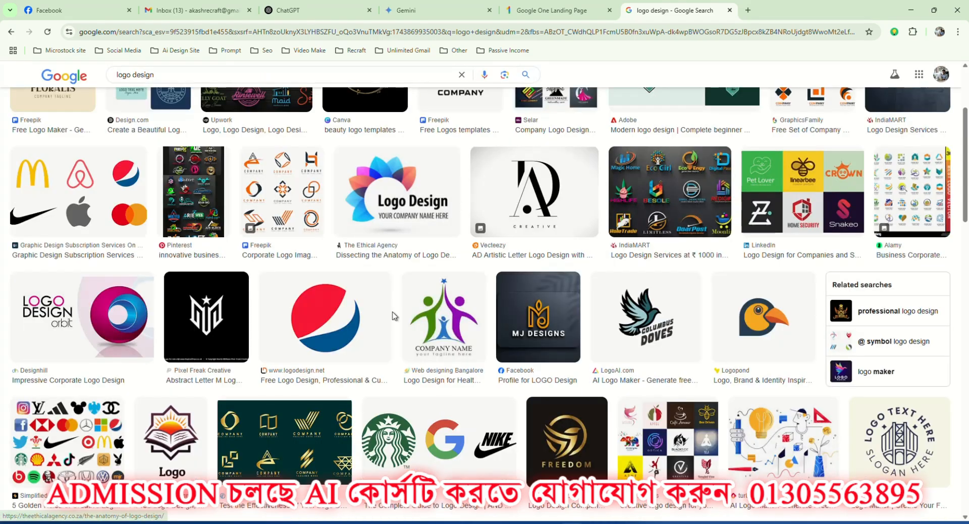
{"action": "scroll", "coordinate": [394, 316], "scroll_direction": "down", "scroll_amount": 3}
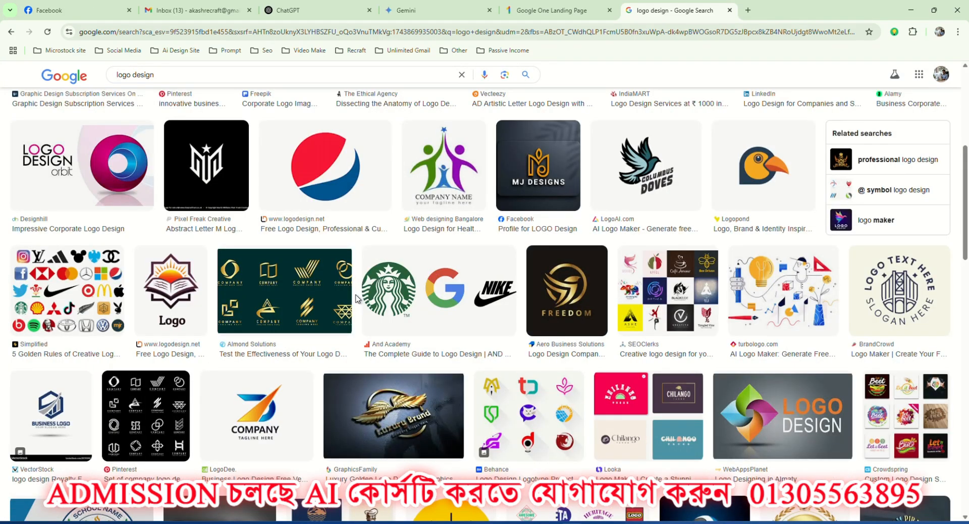
{"action": "scroll", "coordinate": [357, 299], "scroll_direction": "down", "scroll_amount": 5}
{"action": "scroll", "coordinate": [357, 298], "scroll_direction": "up", "scroll_amount": 11}
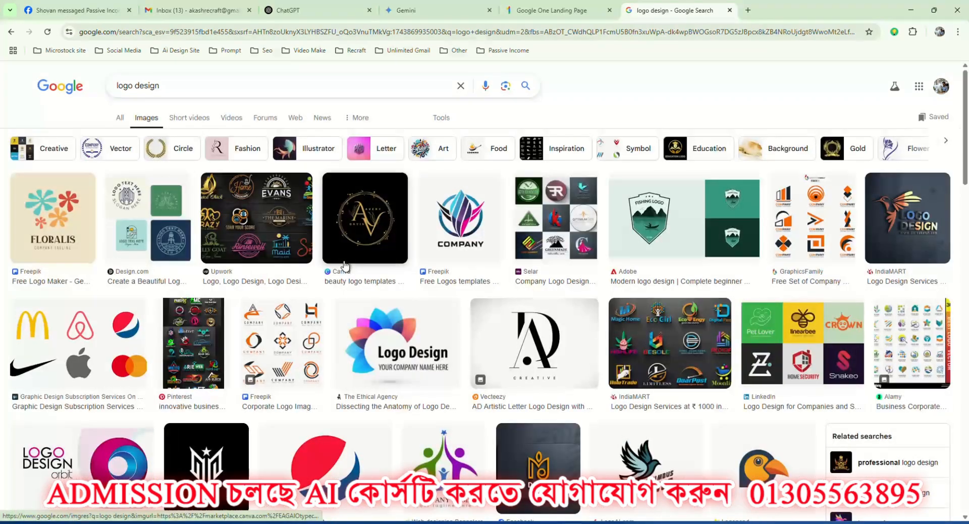
{"action": "left_click", "coordinate": [119, 84]}
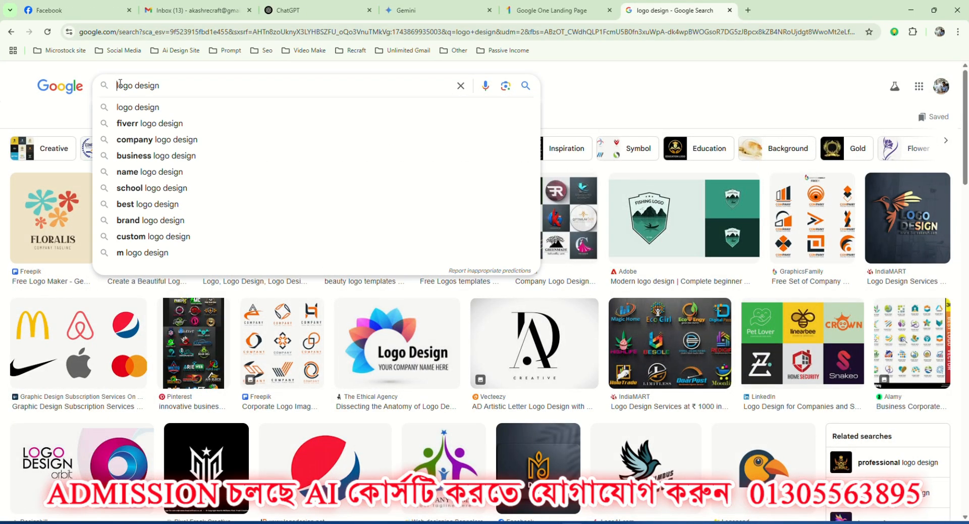
{"action": "type", "text": "real "}
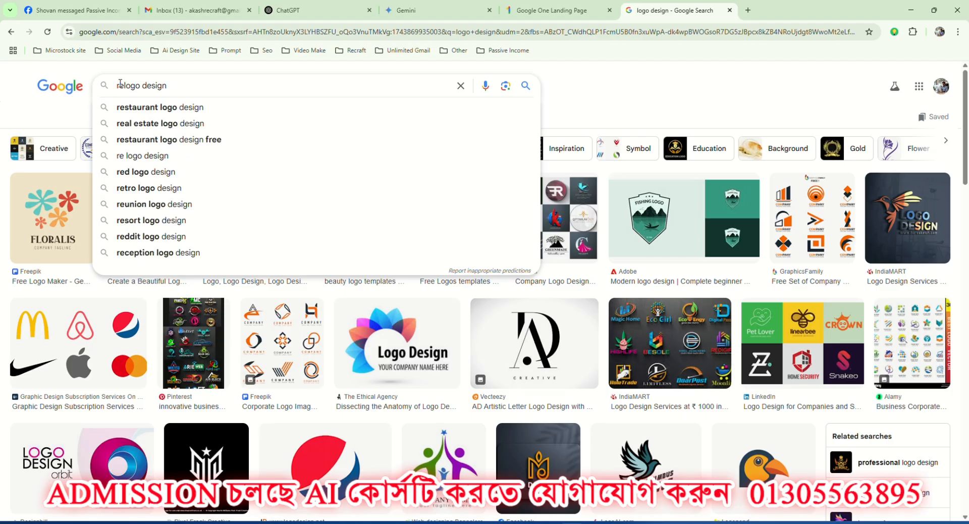
{"action": "type", "text": "esta"}
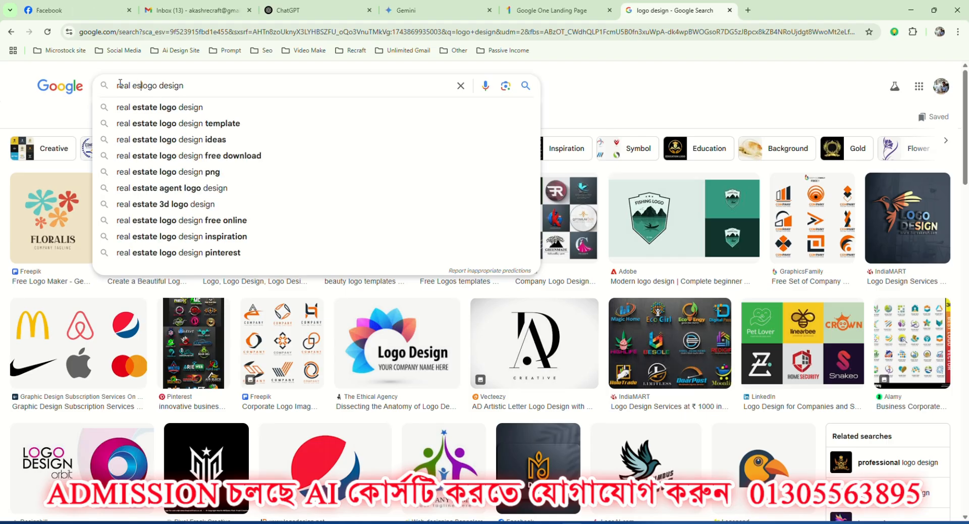
{"action": "type", "text": "te"}
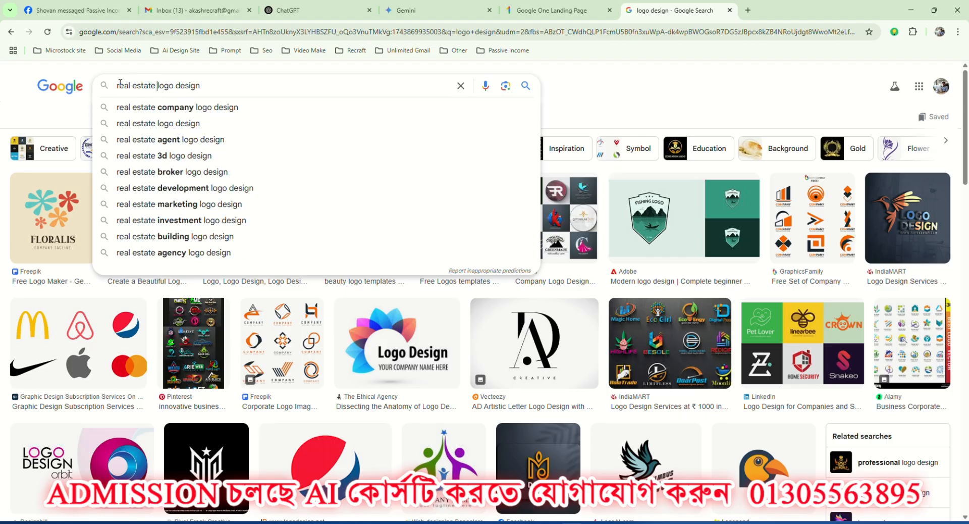
{"action": "key", "text": "Return"}
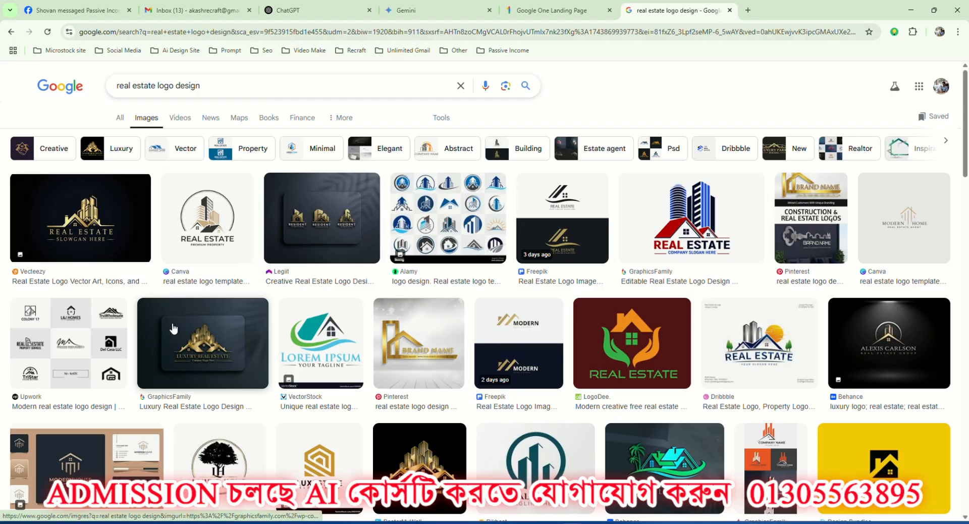
Preview several real estate logo designs in the image results, following related images from the gold skyline logos to the black house logos.
{"action": "left_click", "coordinate": [93, 221]}
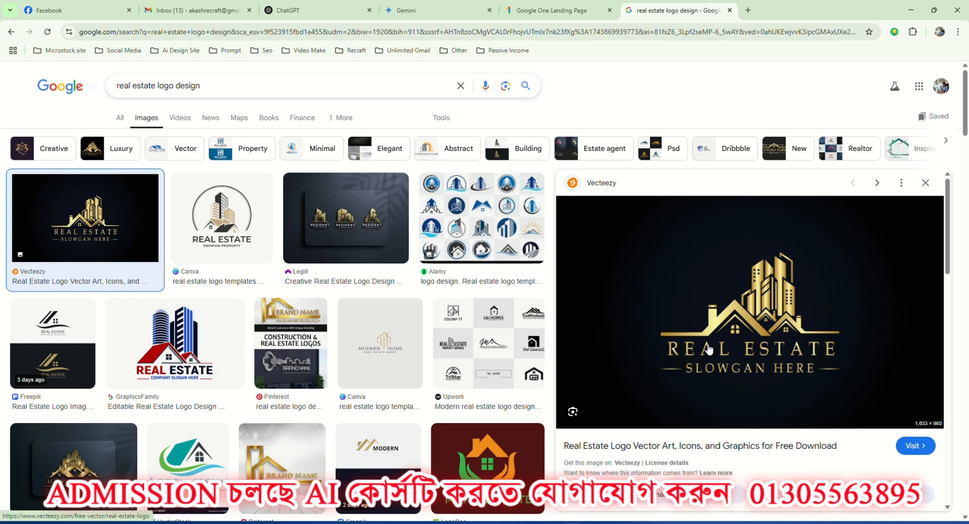
{"action": "scroll", "coordinate": [719, 349], "scroll_direction": "down", "scroll_amount": 5}
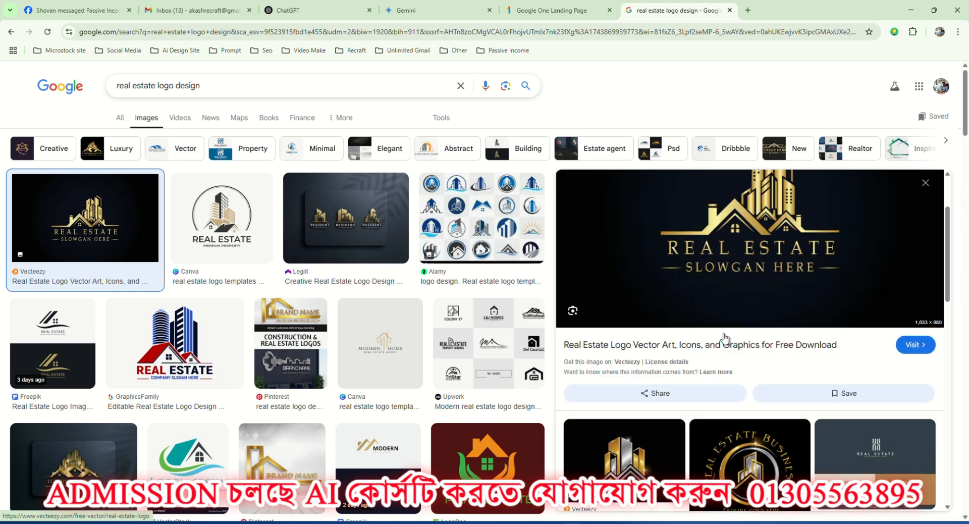
{"action": "left_click", "coordinate": [613, 313]}
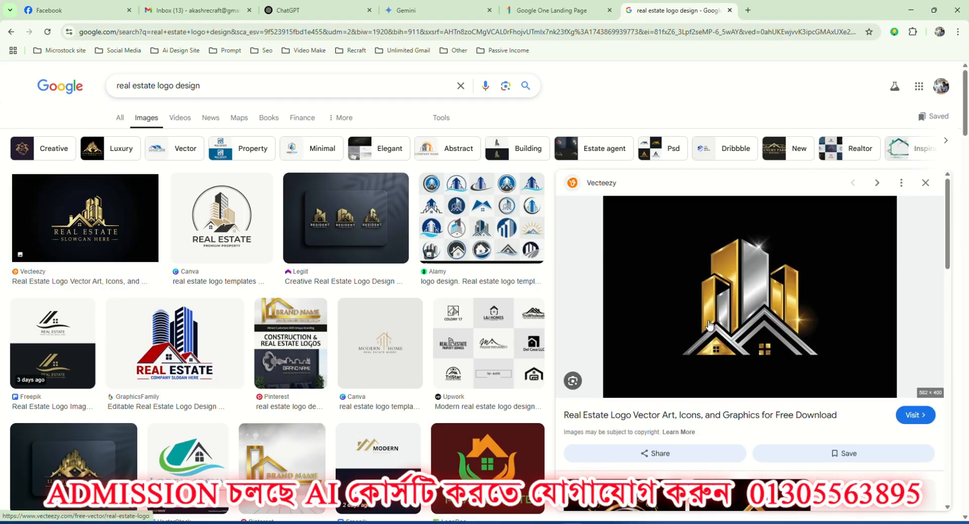
{"action": "scroll", "coordinate": [732, 313], "scroll_direction": "down", "scroll_amount": 5}
{"action": "left_click", "coordinate": [742, 277]}
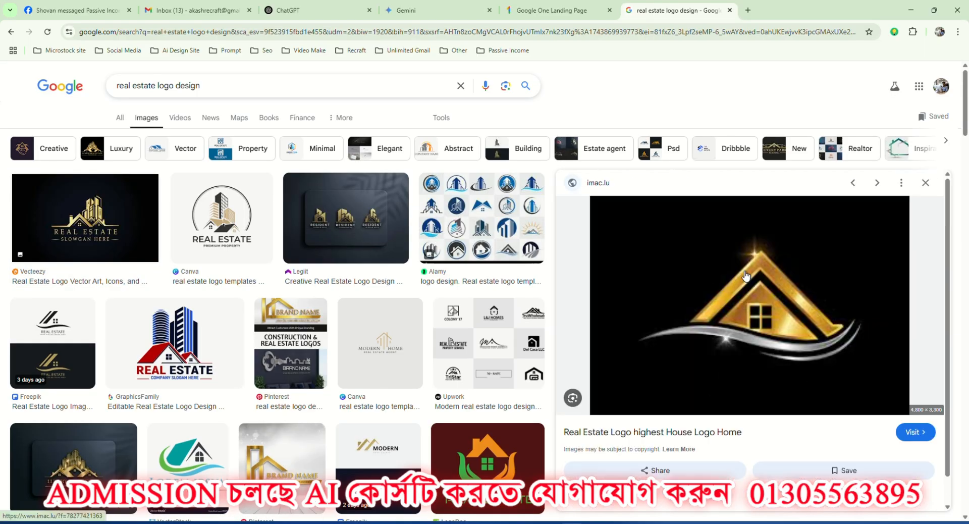
{"action": "scroll", "coordinate": [767, 302], "scroll_direction": "down", "scroll_amount": 5}
{"action": "scroll", "coordinate": [780, 315], "scroll_direction": "down", "scroll_amount": 2}
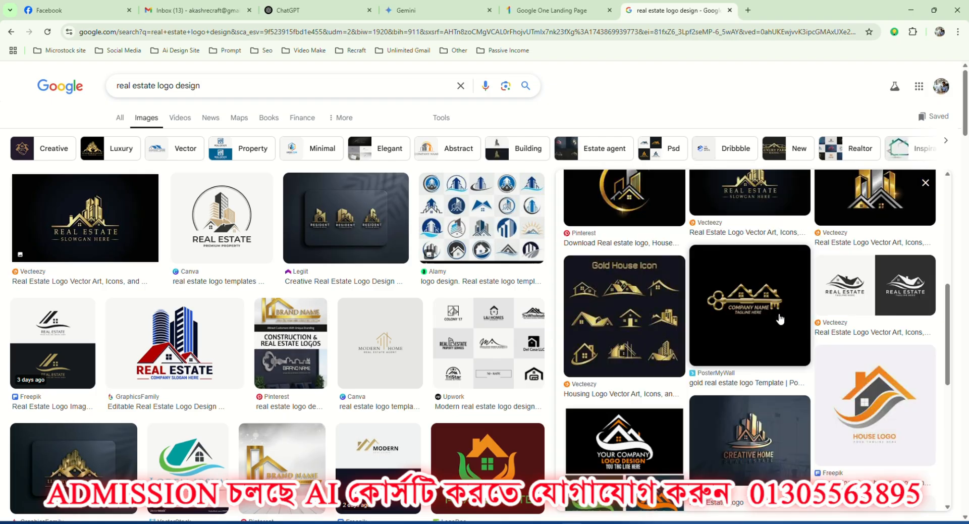
{"action": "left_click", "coordinate": [918, 285]}
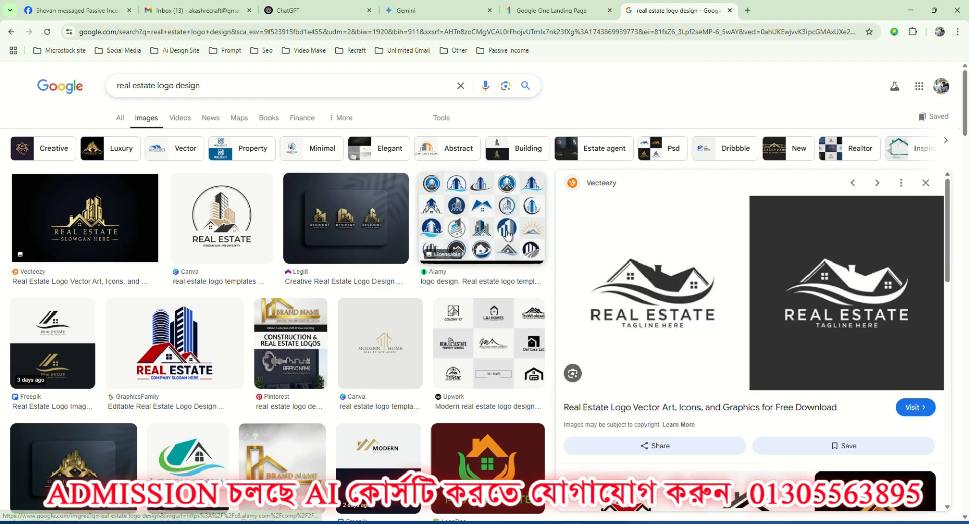
{"action": "scroll", "coordinate": [767, 313], "scroll_direction": "down", "scroll_amount": 4}
{"action": "left_click", "coordinate": [748, 326]}
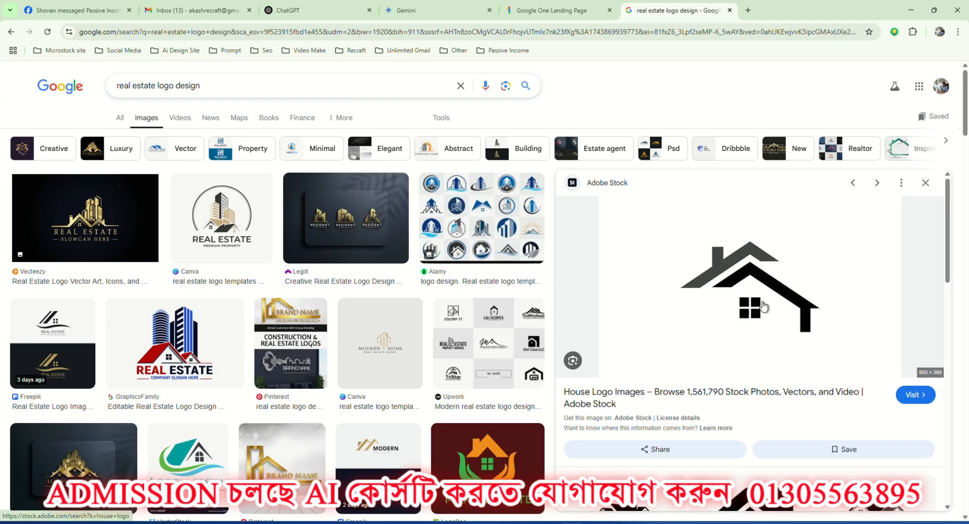
{"action": "scroll", "coordinate": [764, 307], "scroll_direction": "down", "scroll_amount": 5}
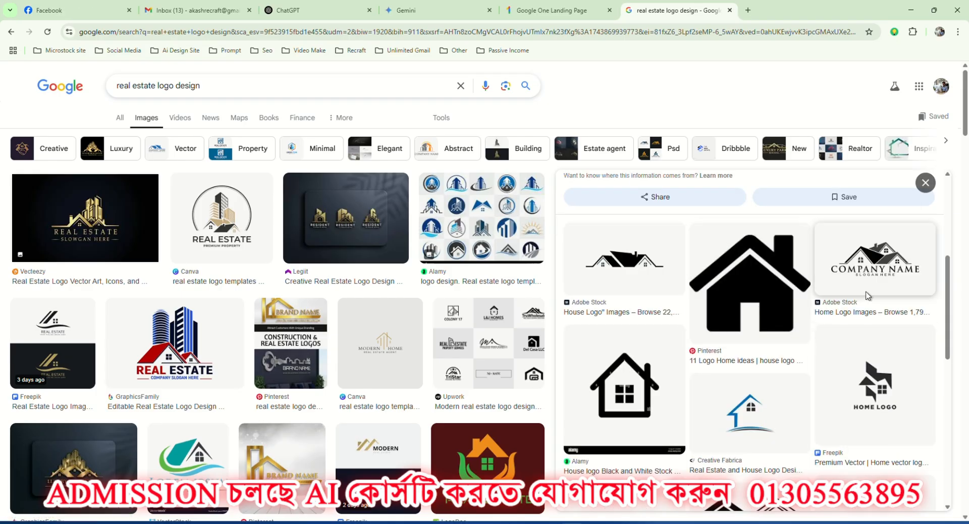
Open the black-and-white rooftop logo reading "COMPANY NAME" from Adobe Stock and copy its image.
{"action": "left_click", "coordinate": [877, 267]}
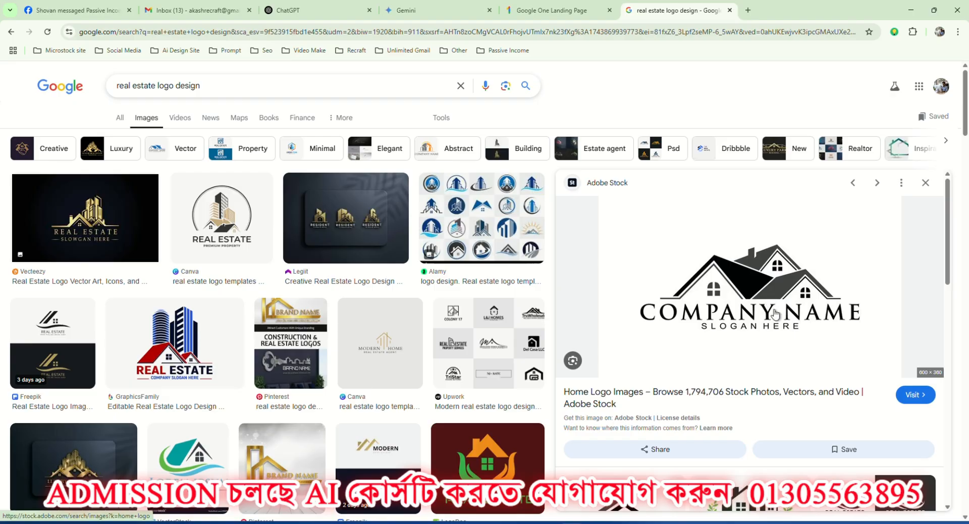
{"action": "right_click", "coordinate": [728, 278]}
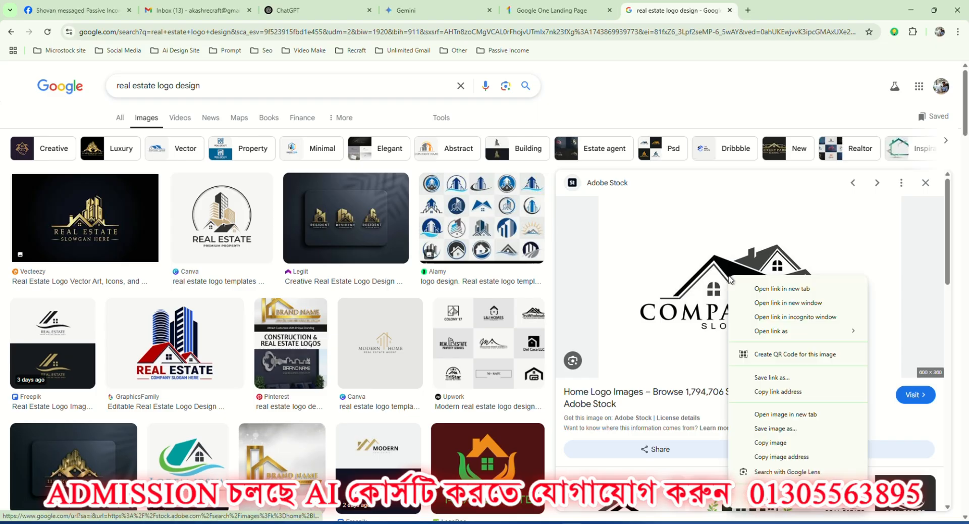
{"action": "left_click", "coordinate": [777, 446]}
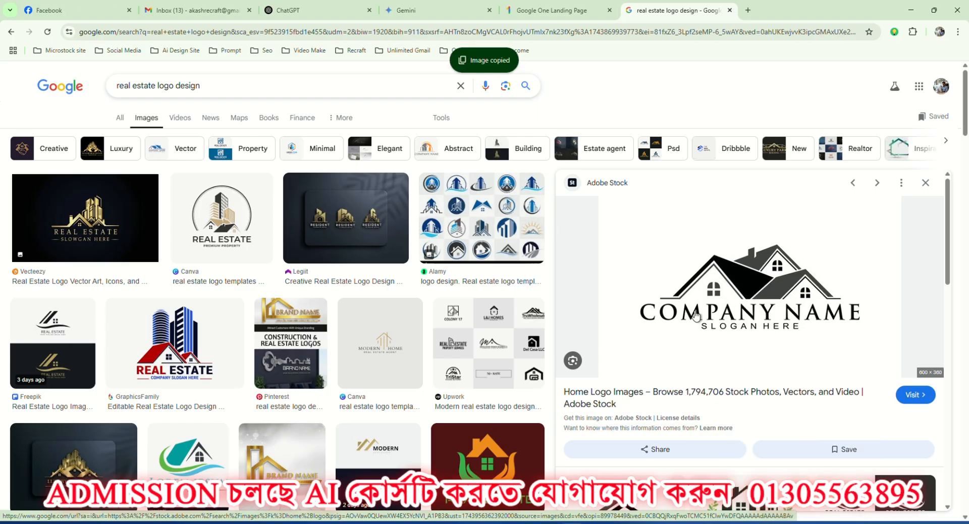
{"action": "right_click", "coordinate": [711, 273]}
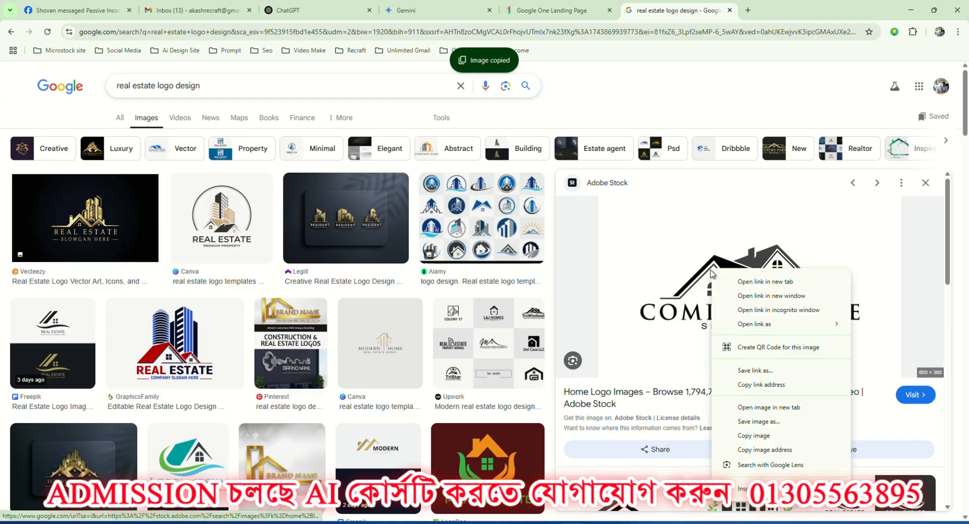
{"action": "left_click", "coordinate": [754, 435]}
Switch to the ChatGPT chat and attach the copied logo image to a new message.
{"action": "left_click", "coordinate": [318, 10]}
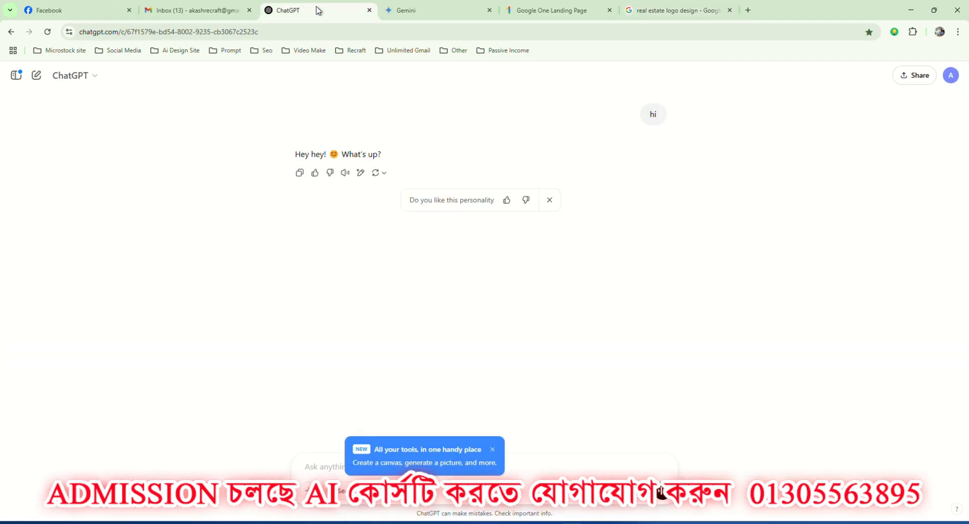
{"action": "left_click", "coordinate": [326, 460]}
{"action": "key", "text": "ctrl+v"}
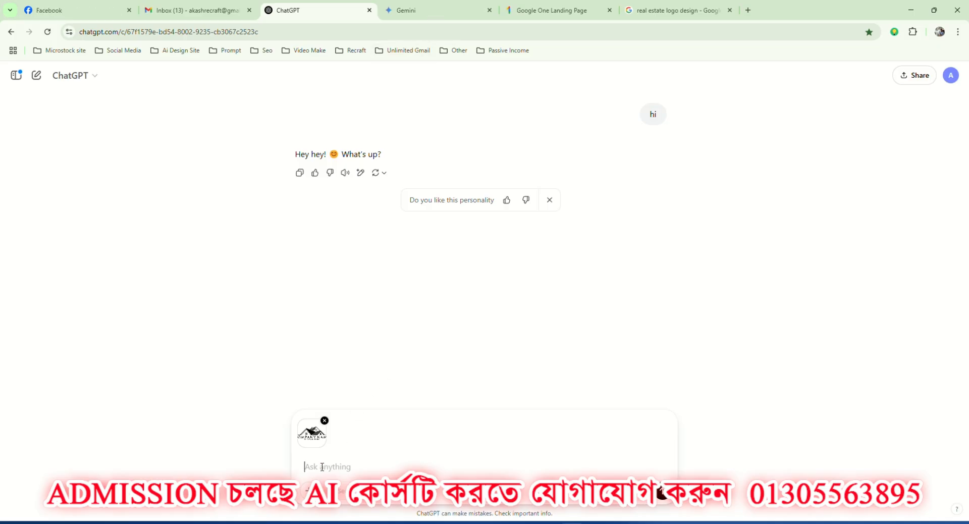
Send the logo with the request "Can you give me a this image prompt" and read through the reply.
{"action": "type", "text": "d"}
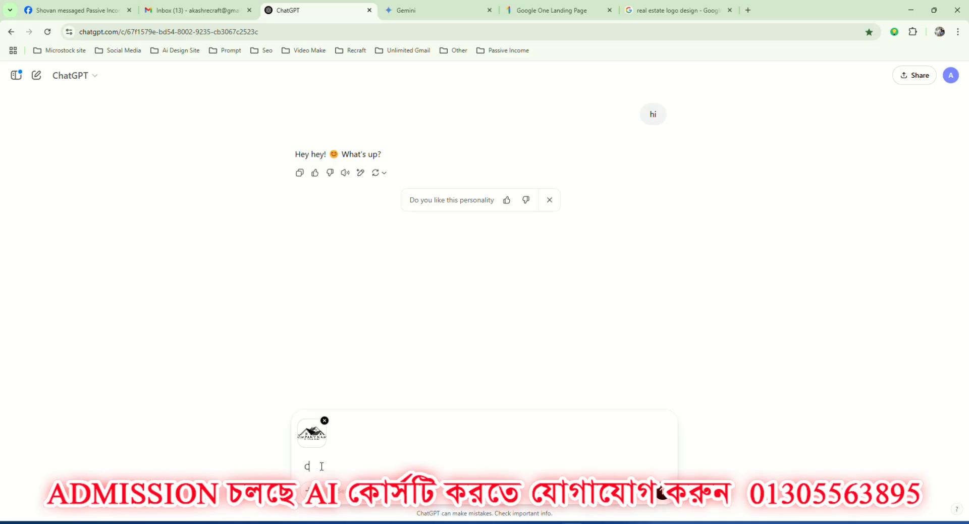
{"action": "type", "text": "an you give me a this image"}
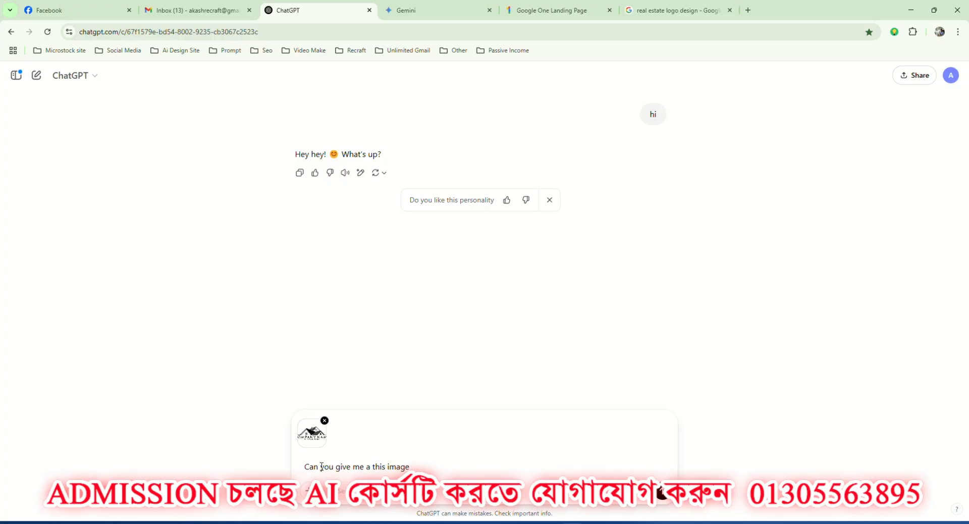
{"action": "type", "text": " prompt"}
{"action": "key", "text": "Return"}
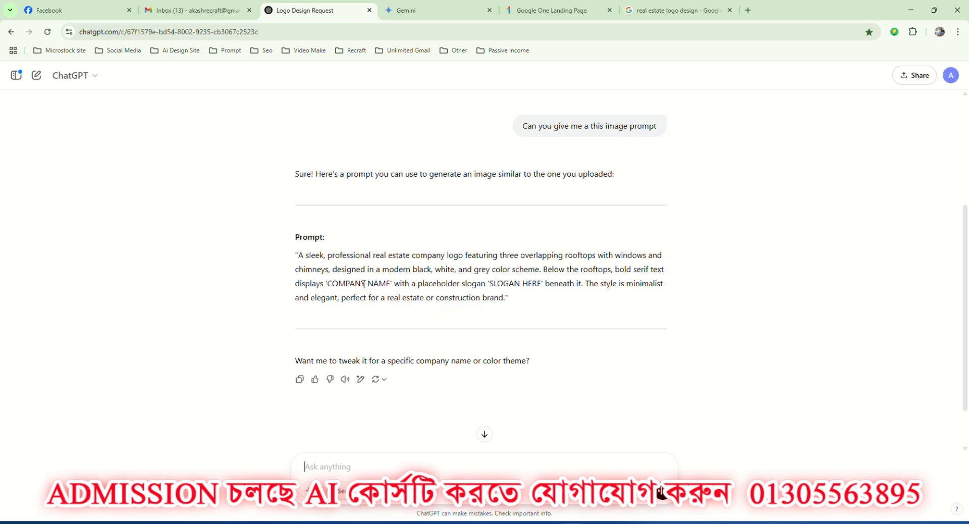
{"action": "scroll", "coordinate": [363, 284], "scroll_direction": "up", "scroll_amount": 3}
{"action": "scroll", "coordinate": [555, 161], "scroll_direction": "down", "scroll_amount": 2}
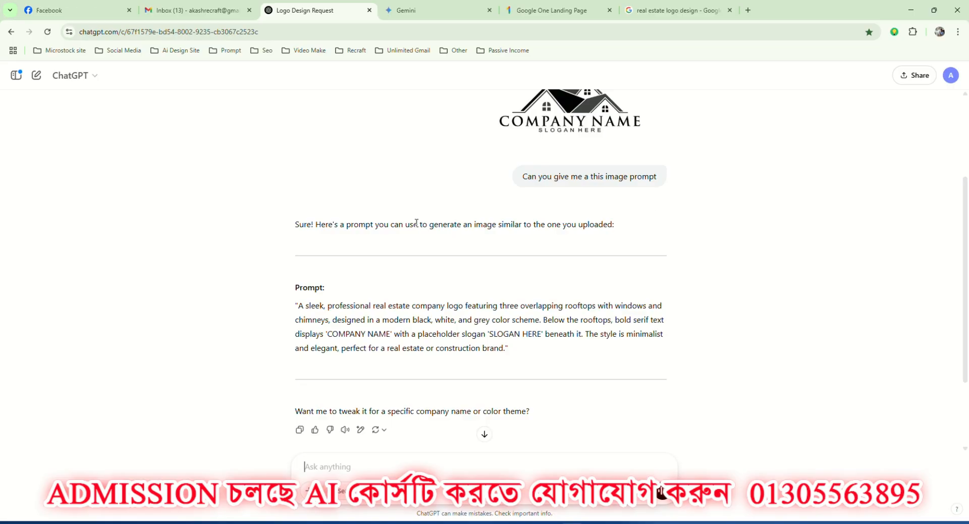
{"action": "scroll", "coordinate": [416, 222], "scroll_direction": "down", "scroll_amount": 2}
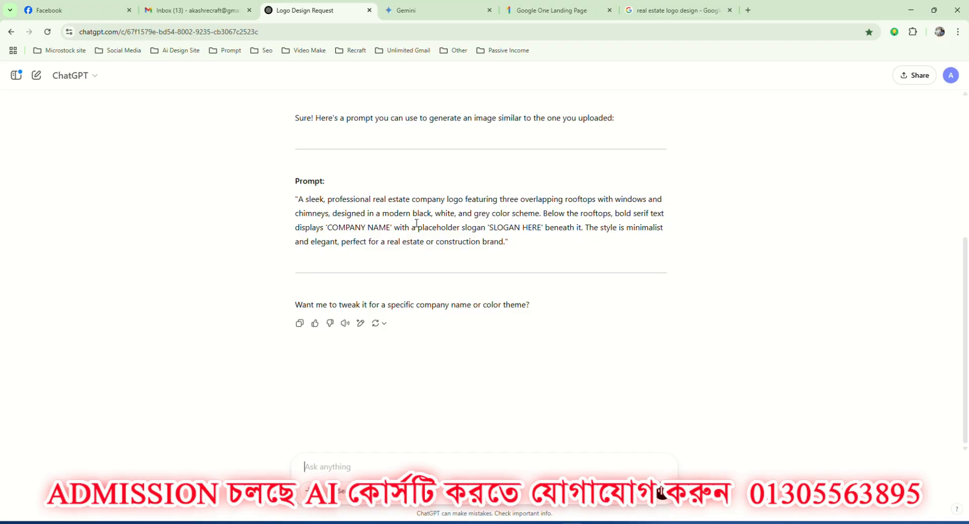
Switch to the other browser window, search Google for "Recraft ai", and open the Recraft website.
{"action": "left_click", "coordinate": [622, 510]}
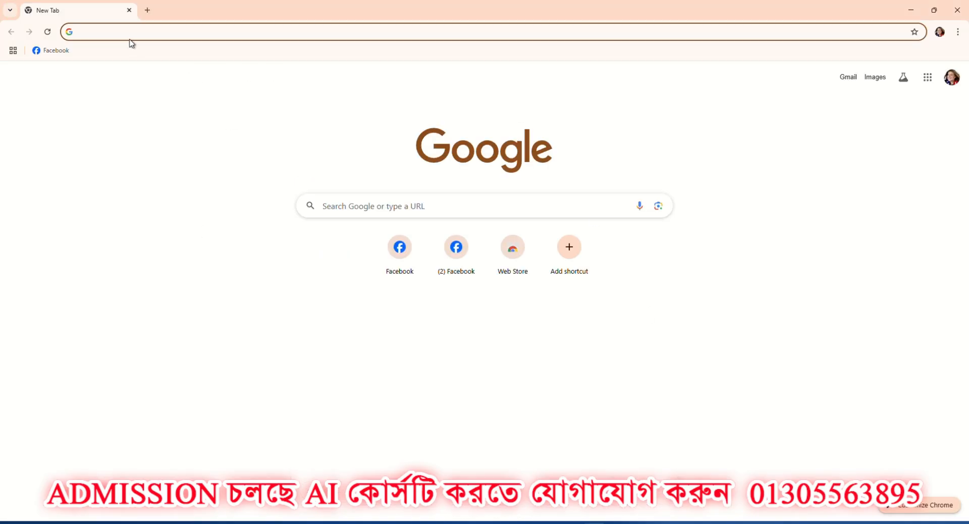
{"action": "left_click", "coordinate": [378, 202]}
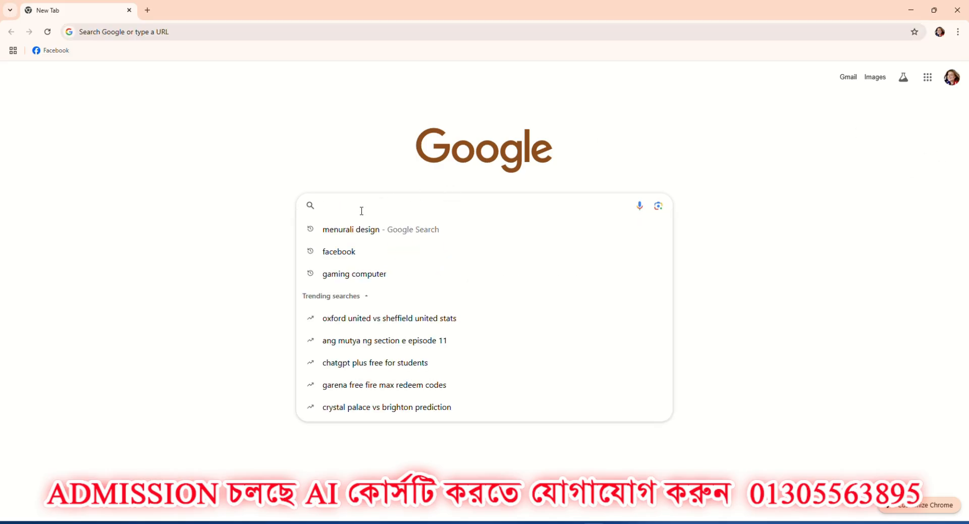
{"action": "type", "text": "Recra"}
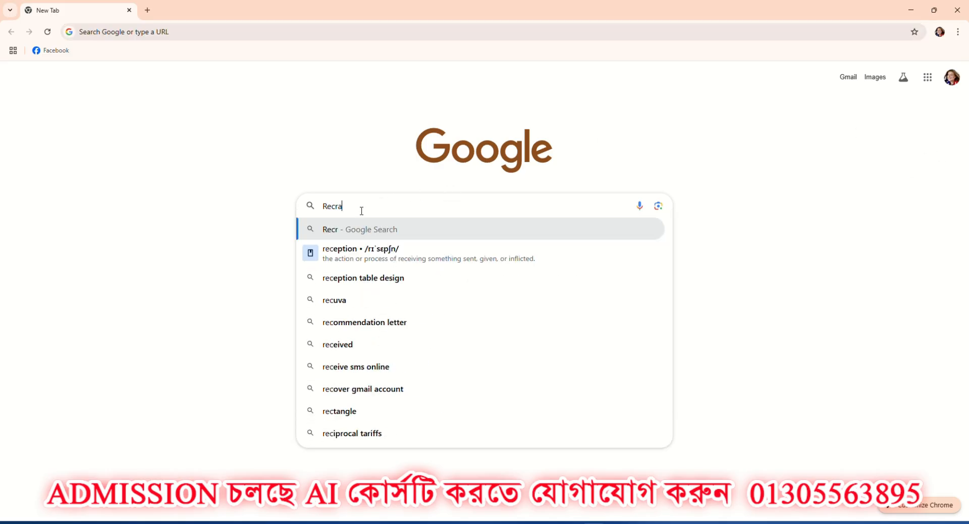
{"action": "type", "text": "ft ai"}
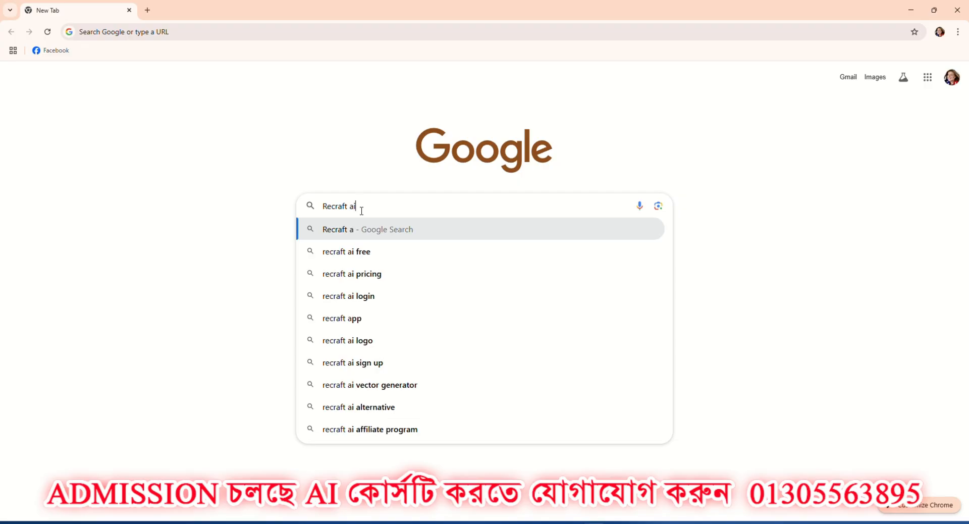
{"action": "key", "text": "Return"}
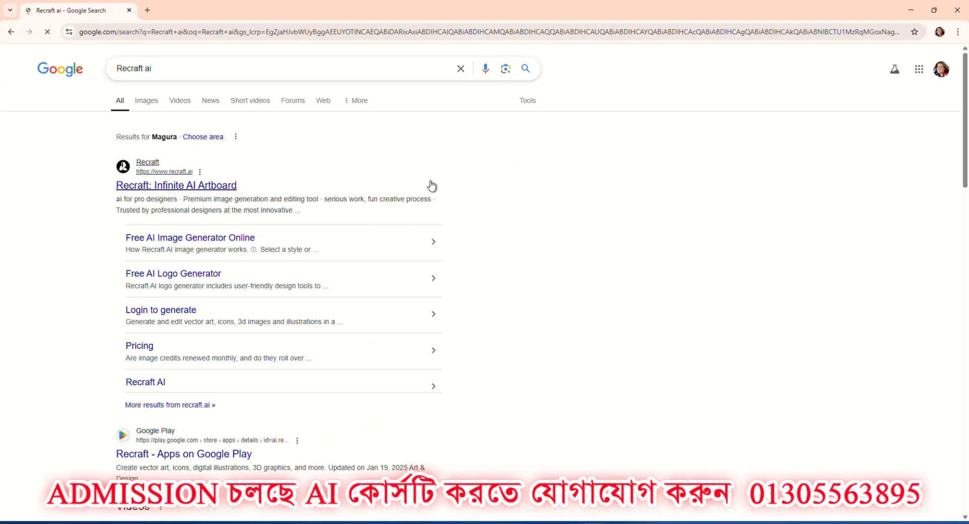
{"action": "left_click", "coordinate": [149, 192]}
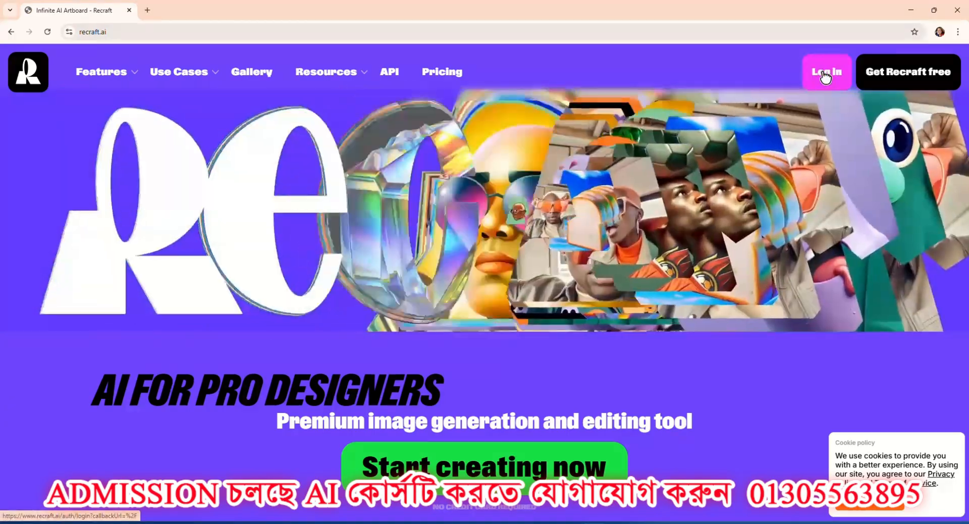
Log in to Recraft with the existing Google account and approve the sign-in.
{"action": "left_click", "coordinate": [826, 74]}
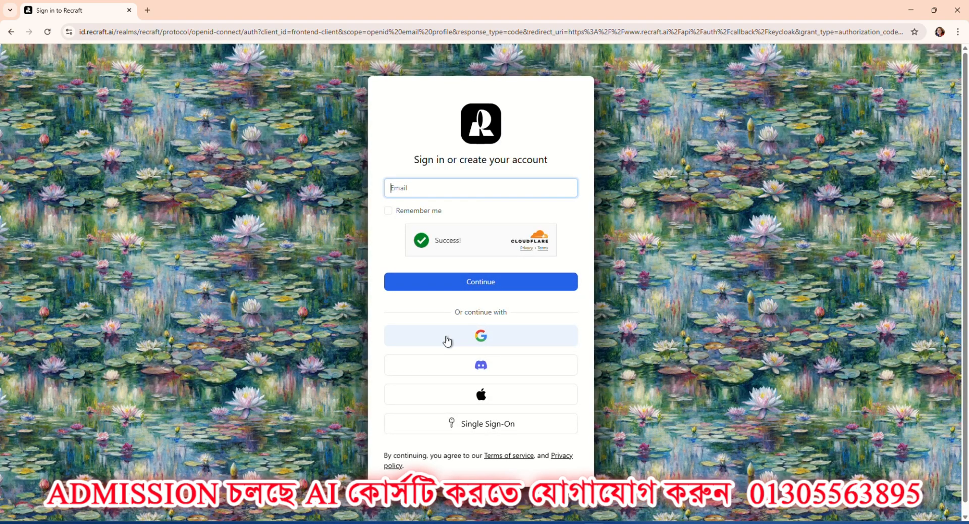
{"action": "left_click", "coordinate": [485, 342]}
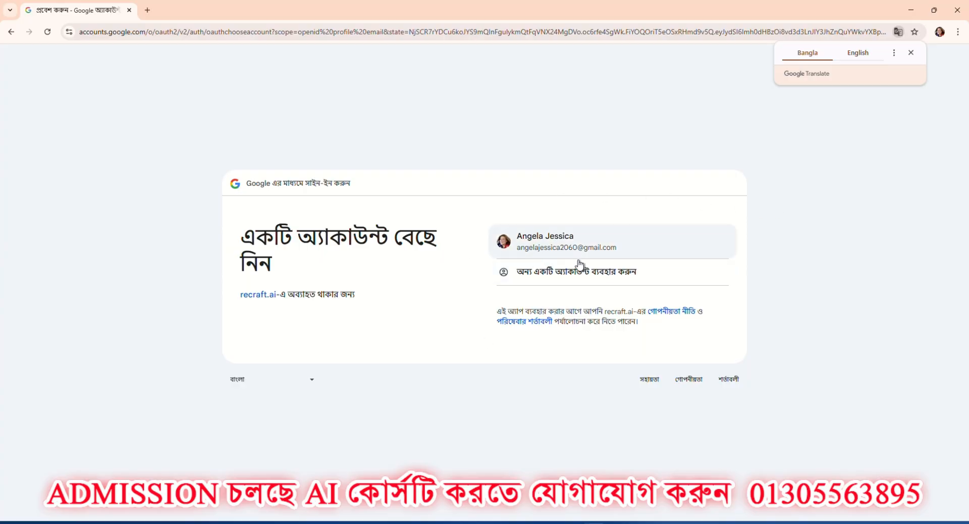
{"action": "left_click", "coordinate": [555, 249]}
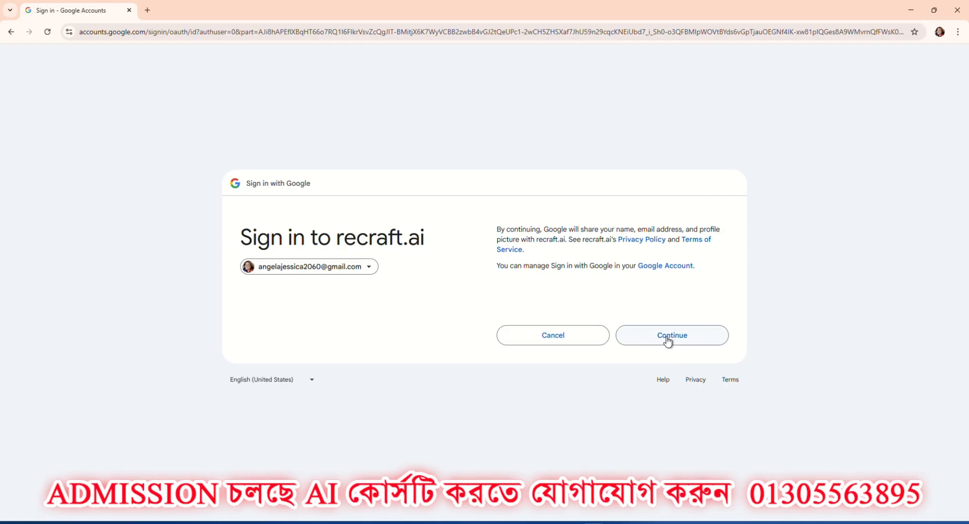
{"action": "left_click", "coordinate": [669, 339]}
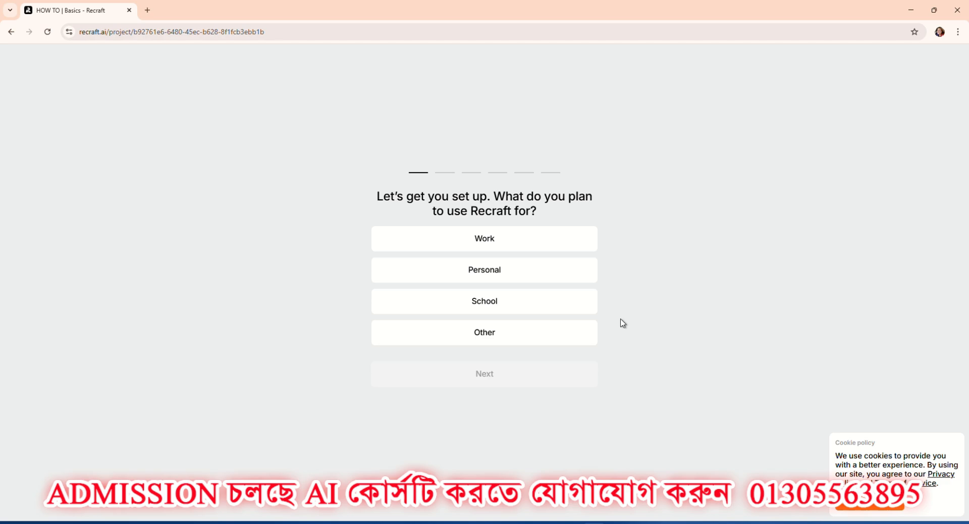
Set the intended use to Personal and the kind of work to Designer / Graphic Artist, and answer what is planned to create.
{"action": "left_click", "coordinate": [497, 278]}
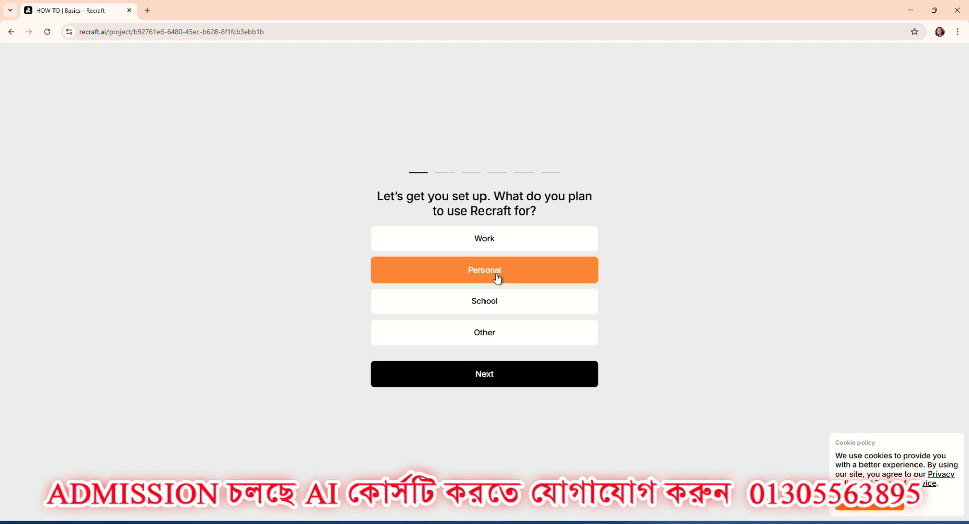
{"action": "left_click", "coordinate": [496, 379]}
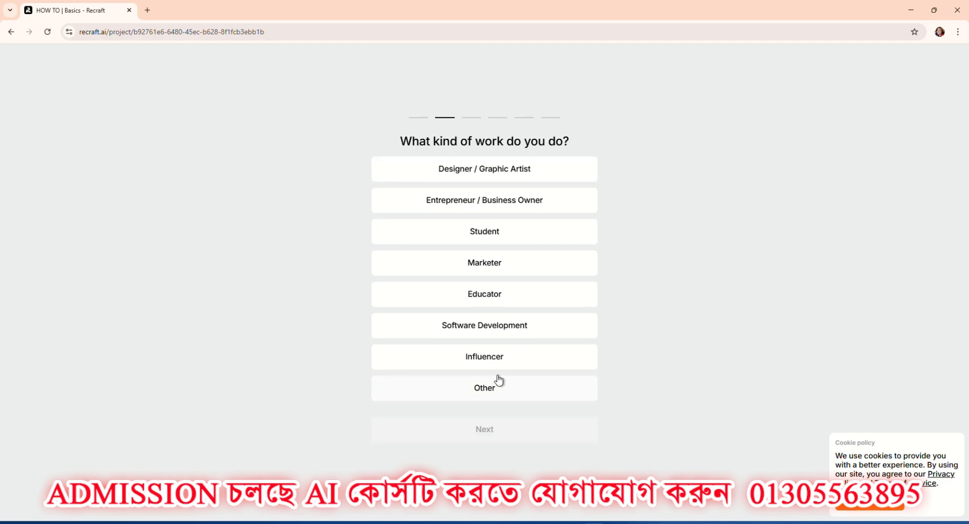
{"action": "left_click", "coordinate": [484, 173]}
{"action": "left_click", "coordinate": [496, 430]}
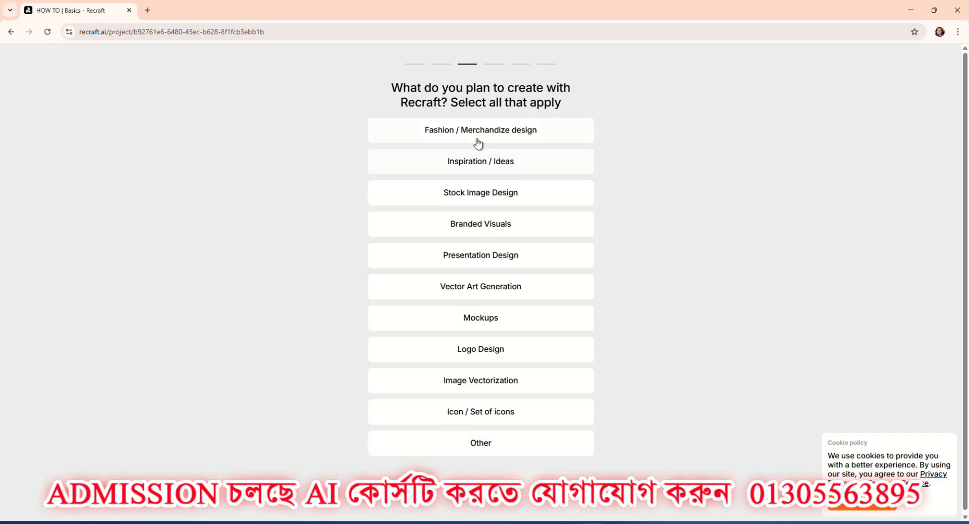
{"action": "left_click", "coordinate": [483, 295]}
{"action": "left_click", "coordinate": [487, 432]}
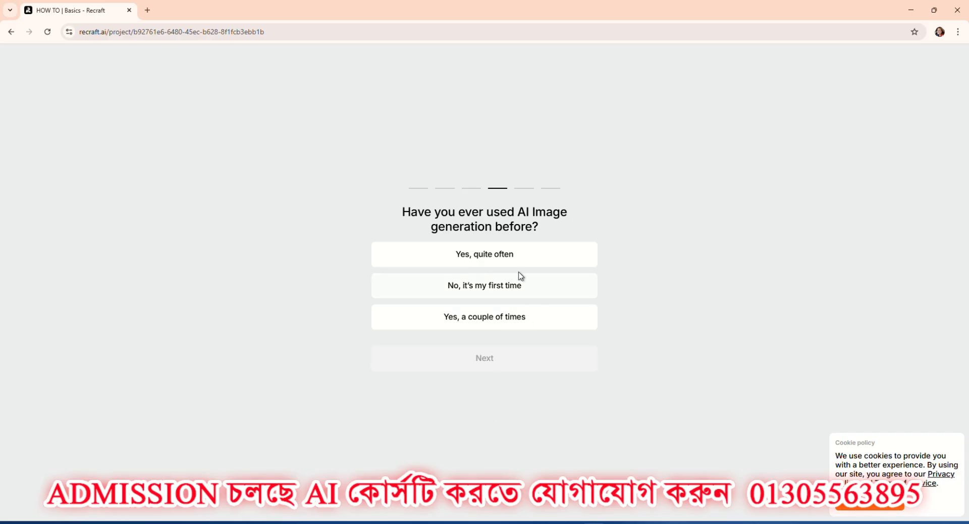
Answer the AI image generation question with "Yes, quite often", choose "Friends and family" as the referral source, and submit the survey.
{"action": "left_click", "coordinate": [487, 252]}
{"action": "left_click", "coordinate": [478, 362]}
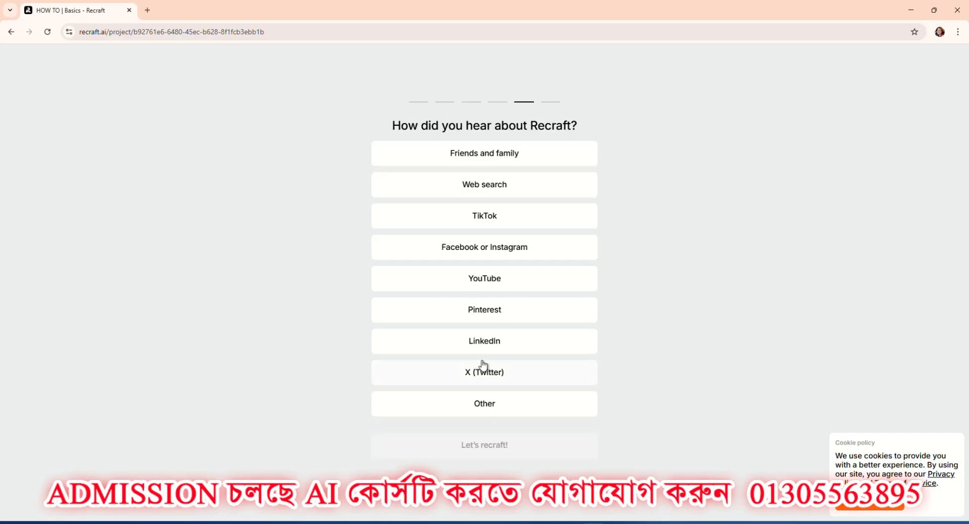
{"action": "left_click", "coordinate": [507, 160]}
{"action": "left_click", "coordinate": [552, 444]}
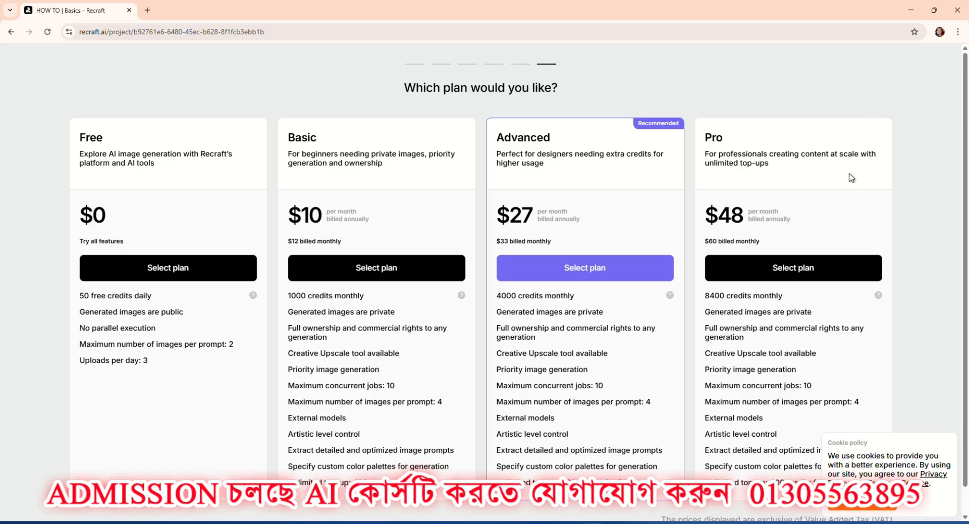
Choose the Free plan and delete the default image placeholder from the new project's canvas.
{"action": "left_click", "coordinate": [166, 272]}
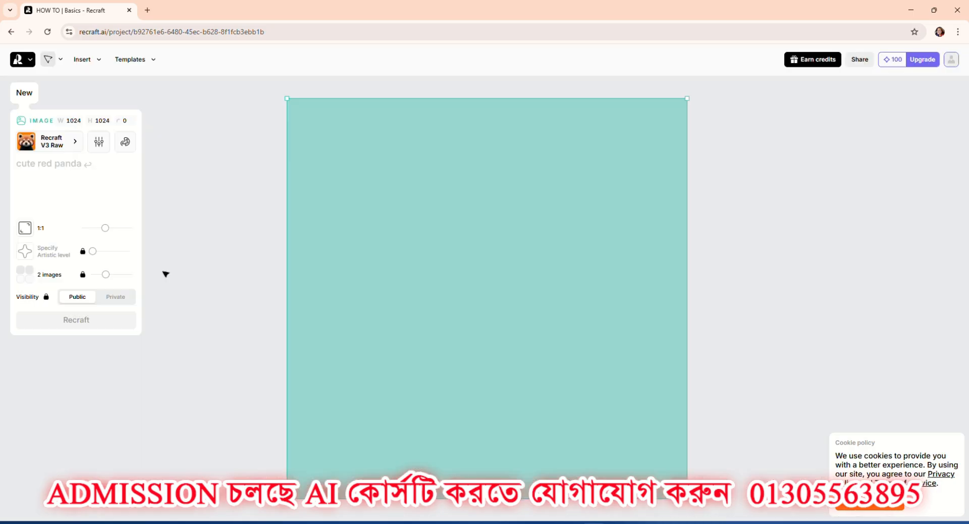
{"action": "scroll", "coordinate": [408, 261], "scroll_direction": "down", "scroll_amount": 3}
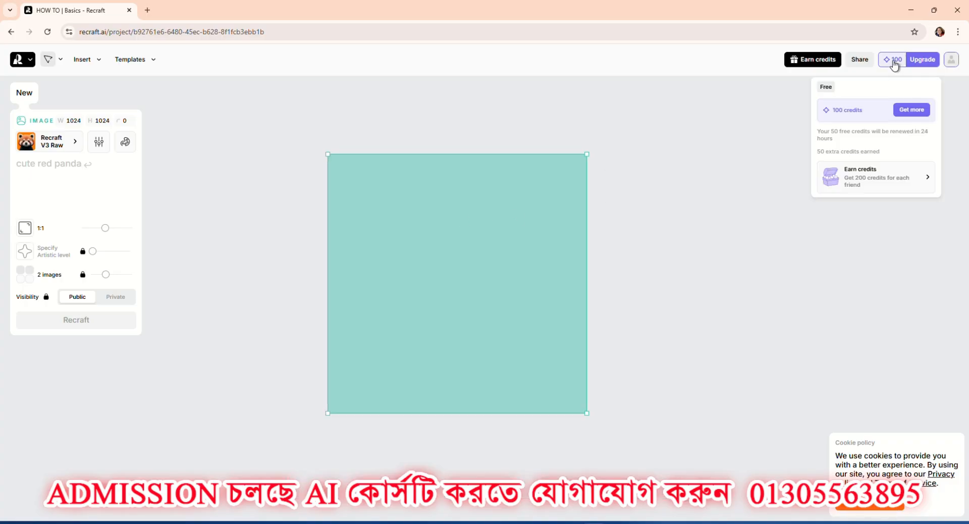
{"action": "key", "text": "Delete"}
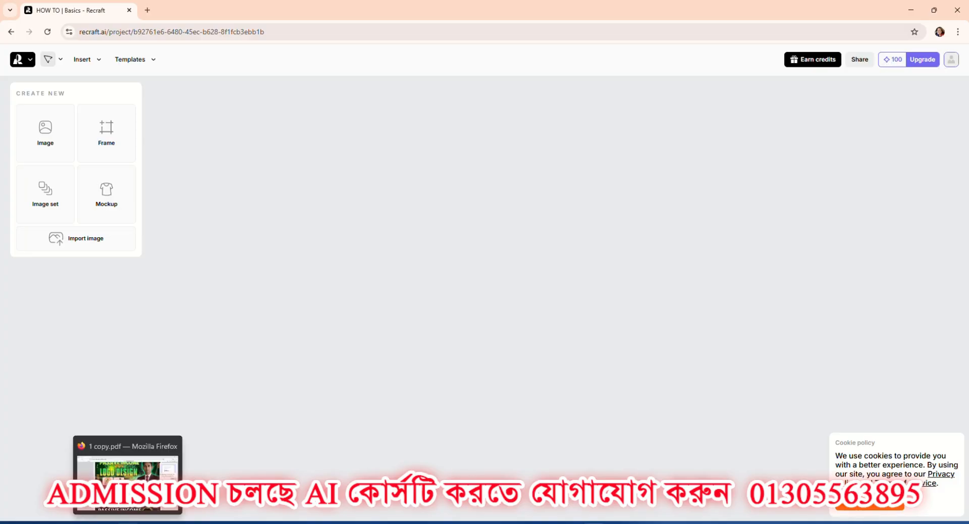
Switch to the other browser window and open the bookmarked Recraft project in a new tab.
{"action": "left_click", "coordinate": [571, 522]}
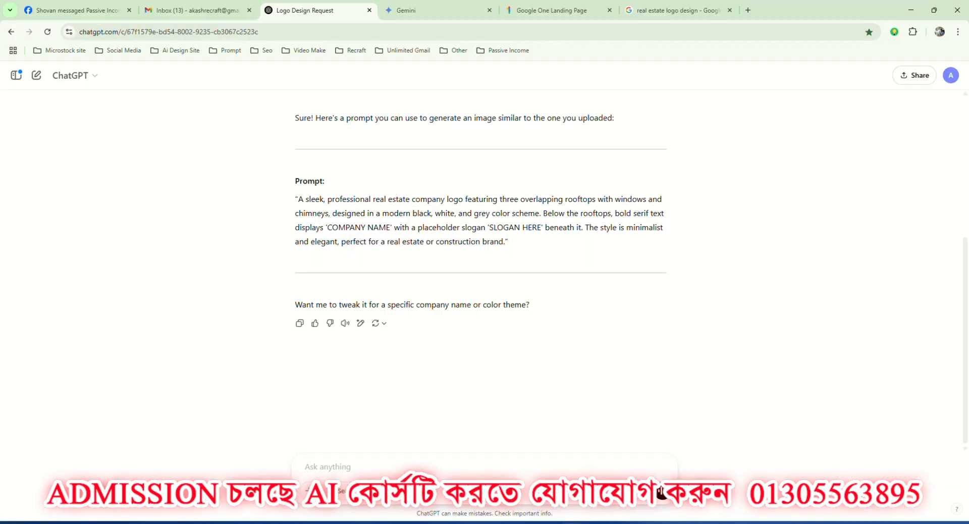
{"action": "left_click", "coordinate": [748, 10]}
{"action": "left_click", "coordinate": [417, 51]}
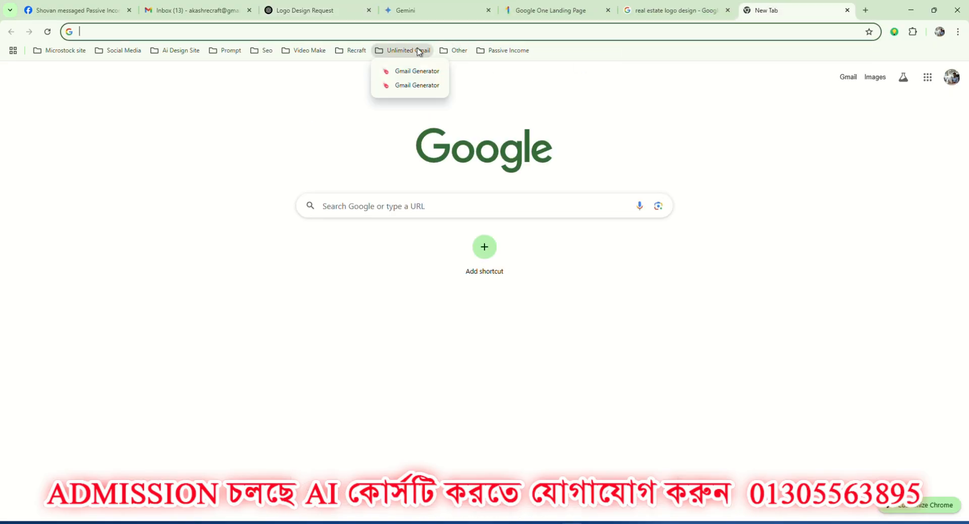
{"action": "mouse_move", "coordinate": [354, 51]}
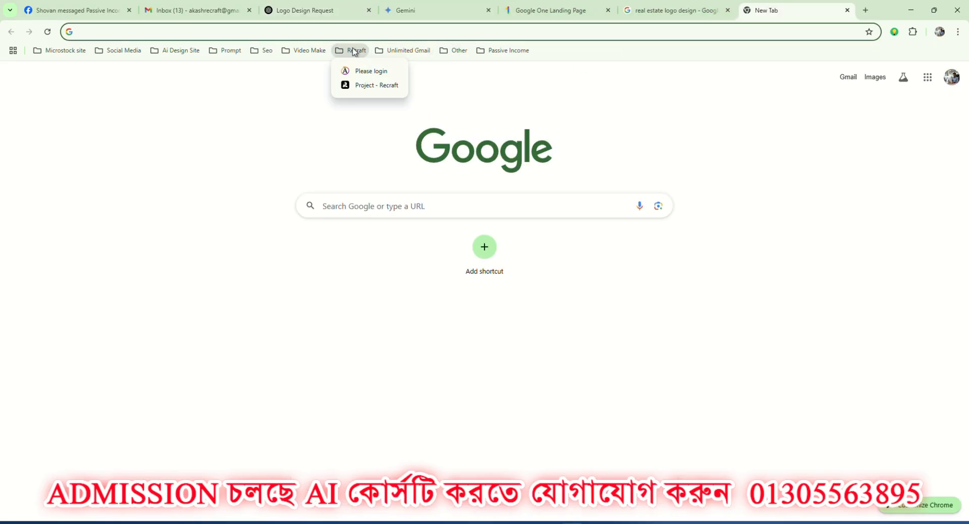
{"action": "left_click", "coordinate": [364, 87]}
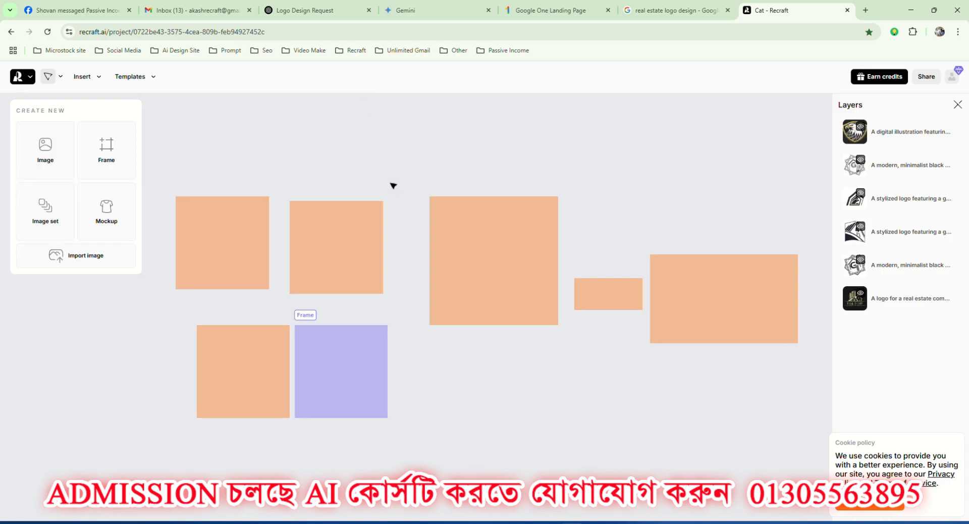
Delete every existing object from the project canvas and hide the list of layers.
{"action": "key", "text": "ctrl+a"}
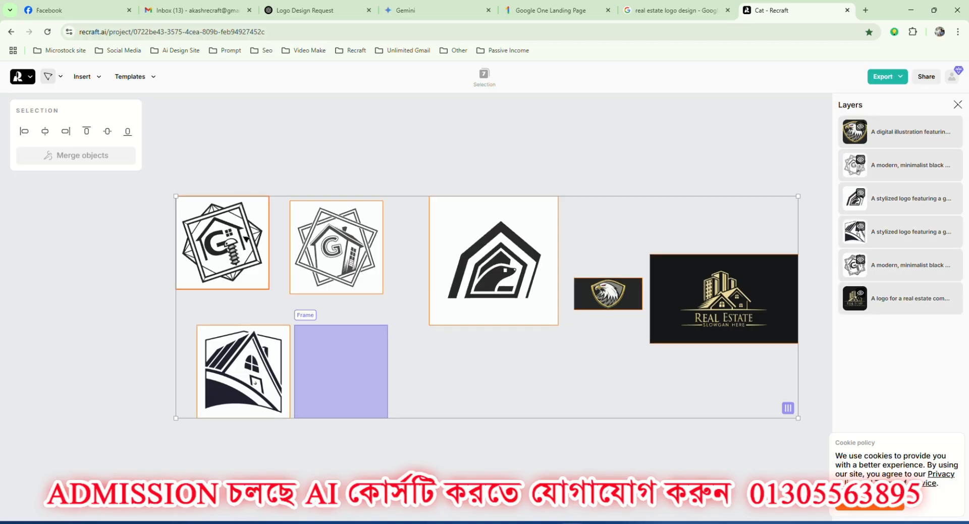
{"action": "key", "text": "Delete"}
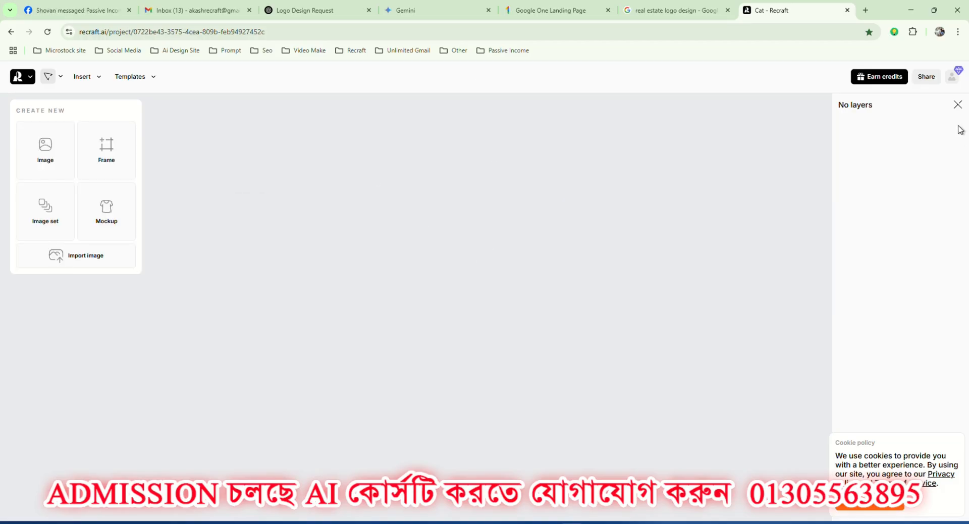
{"action": "left_click", "coordinate": [957, 104]}
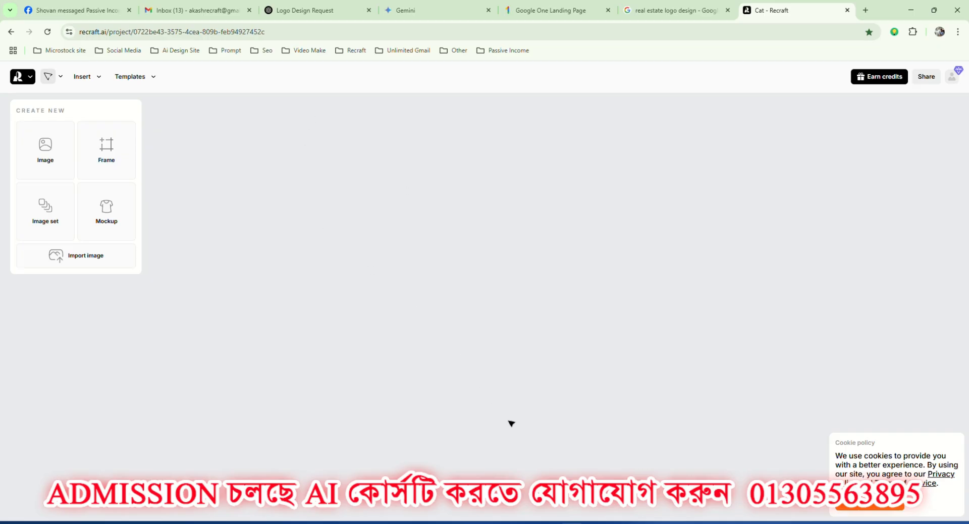
Copy the real estate logo prompt text, without its quotation marks, from the ChatGPT reply and return to the Recraft project.
{"action": "left_click", "coordinate": [291, 9]}
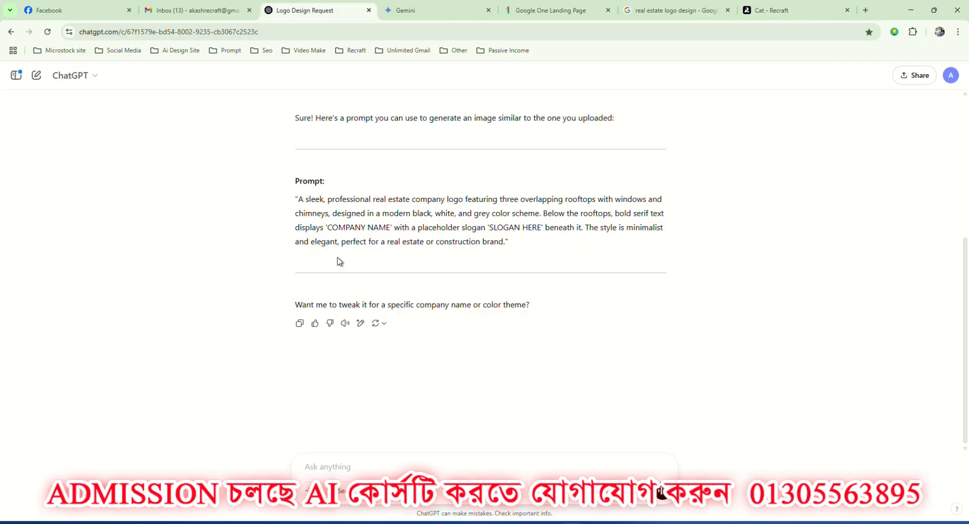
{"action": "left_click_drag", "start_coordinate": [400, 225], "coordinate": [505, 244]}
{"action": "key", "text": "ctrl+c"}
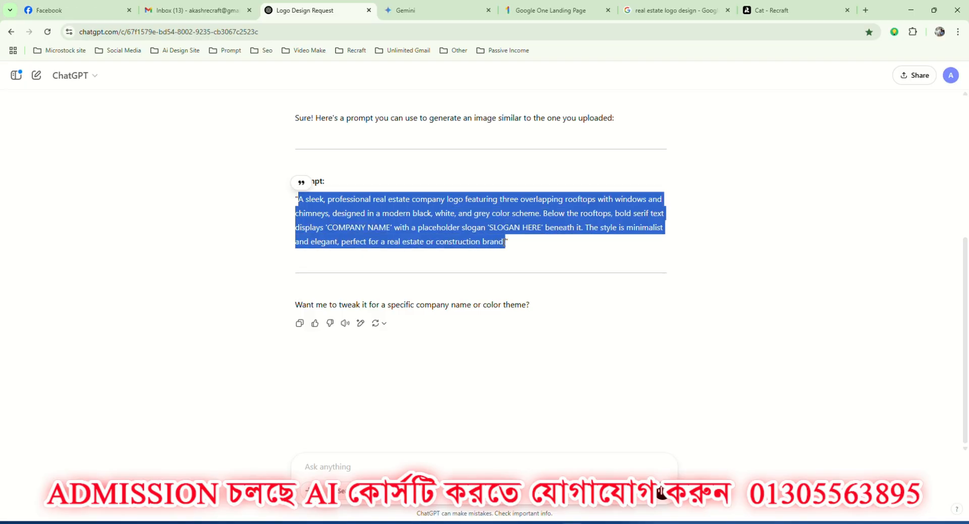
{"action": "left_click", "coordinate": [772, 11]}
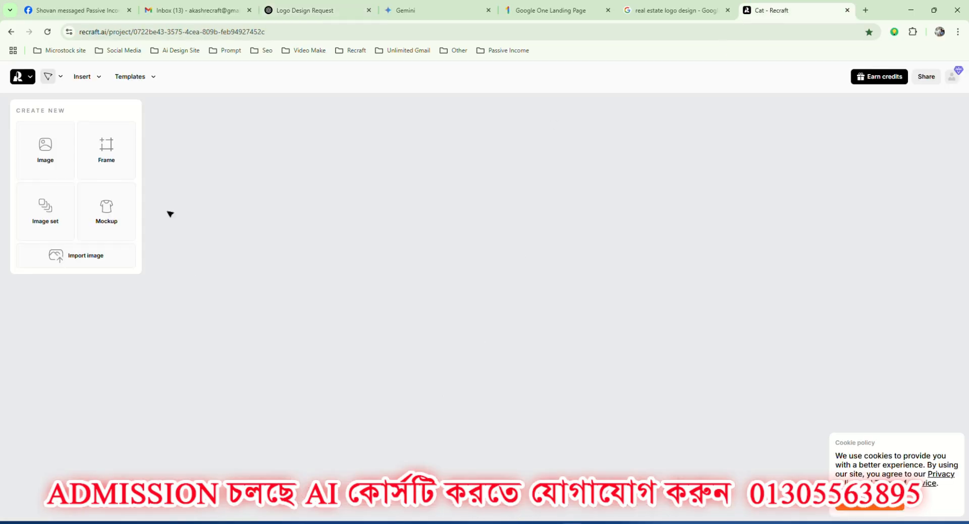
Create a new frame and set its width and height to 4000 each.
{"action": "left_click", "coordinate": [104, 153]}
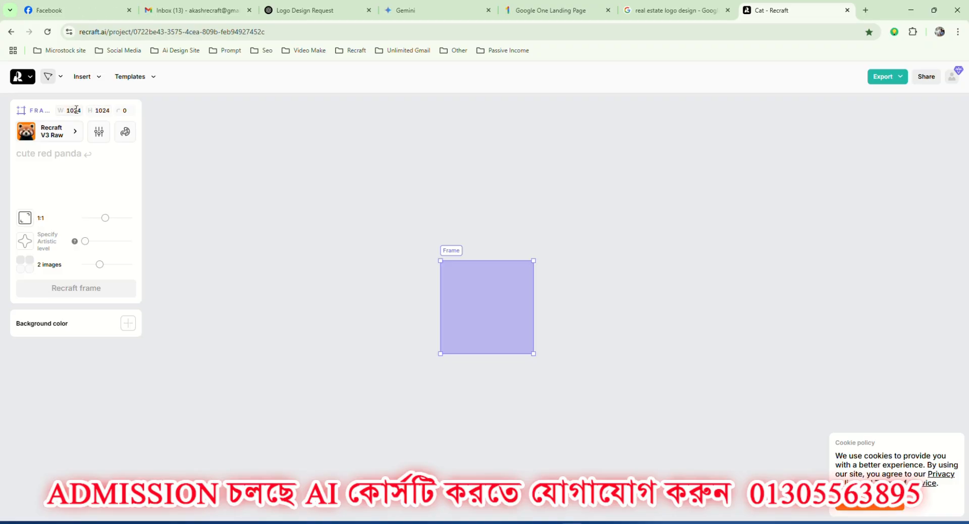
{"action": "left_click", "coordinate": [76, 110]}
{"action": "type", "text": "4000"}
{"action": "key", "text": "Return"}
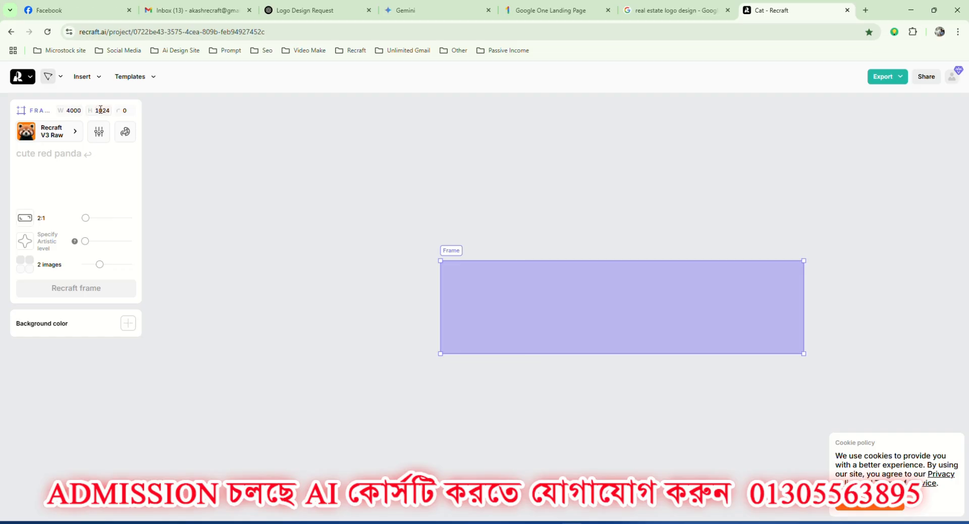
{"action": "left_click", "coordinate": [100, 109]}
{"action": "type", "text": "4000"}
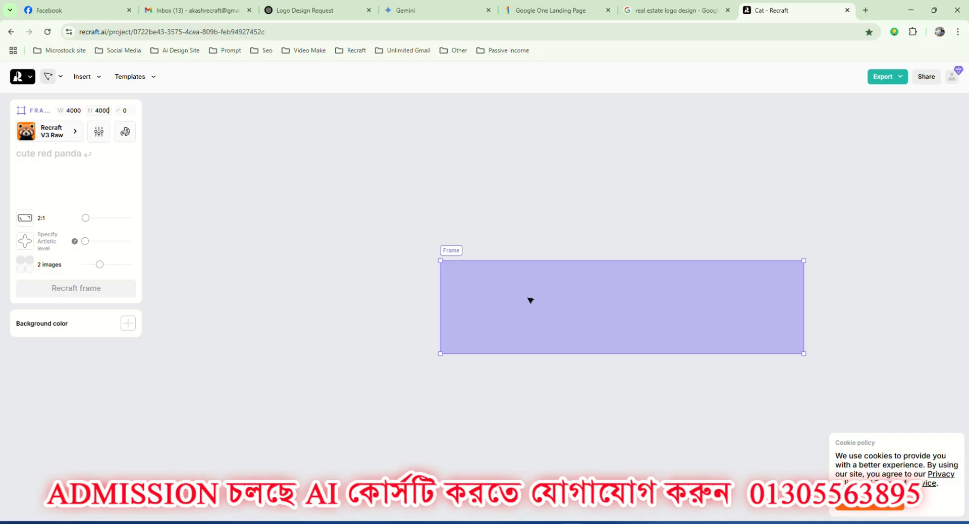
{"action": "key", "text": "Return"}
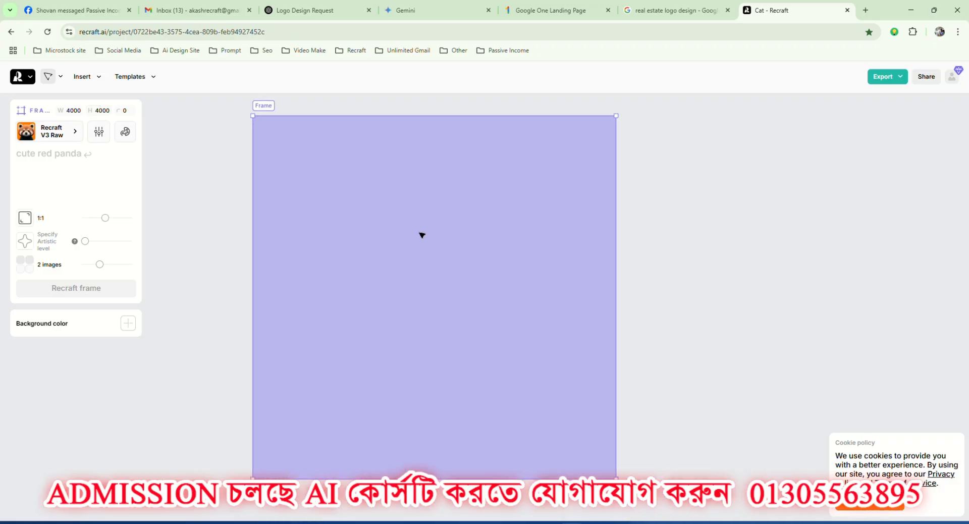
Apply the Vector art style to the frame and try to generate it from the copied real estate logo prompt.
{"action": "left_click", "coordinate": [56, 137]}
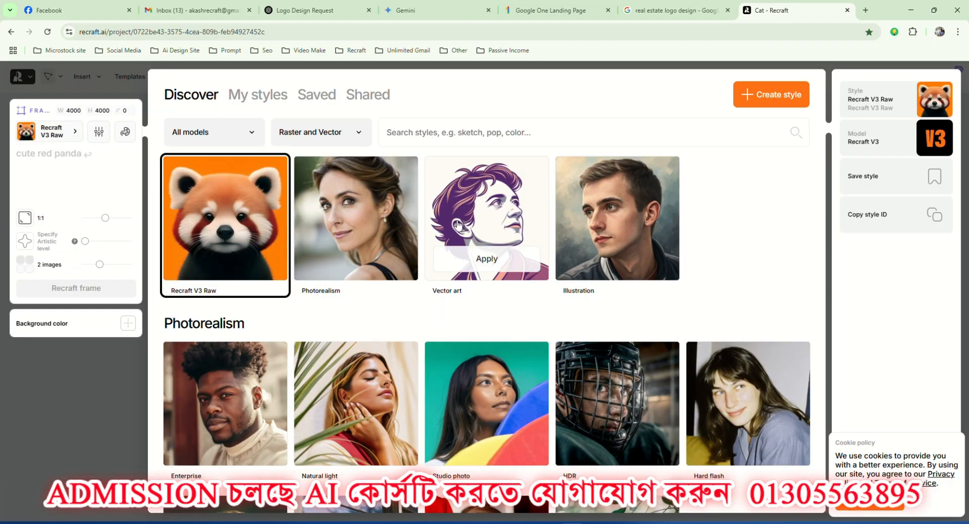
{"action": "left_click", "coordinate": [486, 262]}
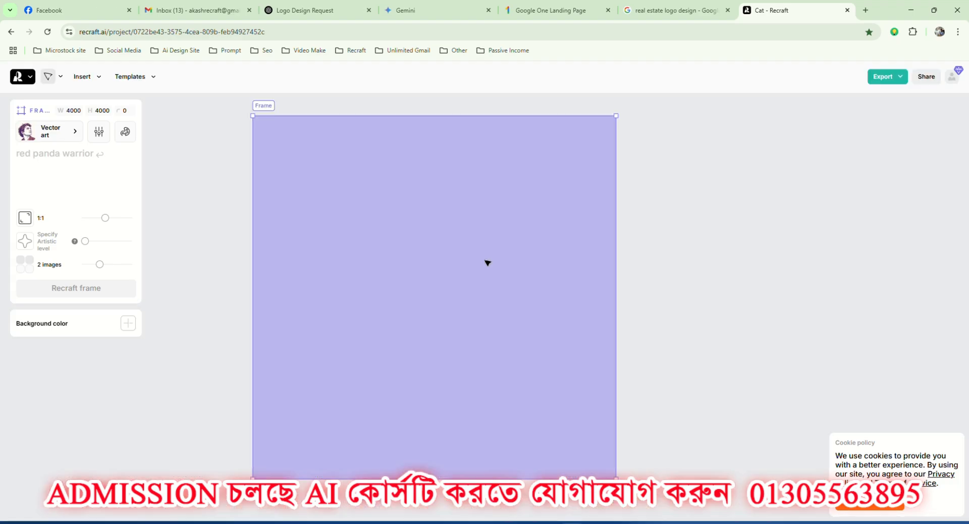
{"action": "left_click", "coordinate": [31, 158]}
{"action": "key", "text": "ctrl+v"}
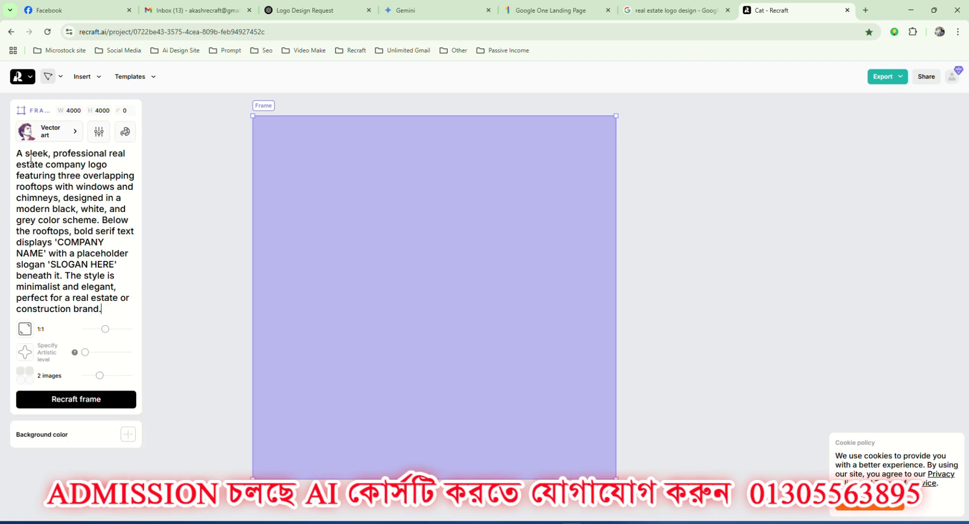
{"action": "left_click", "coordinate": [80, 399]}
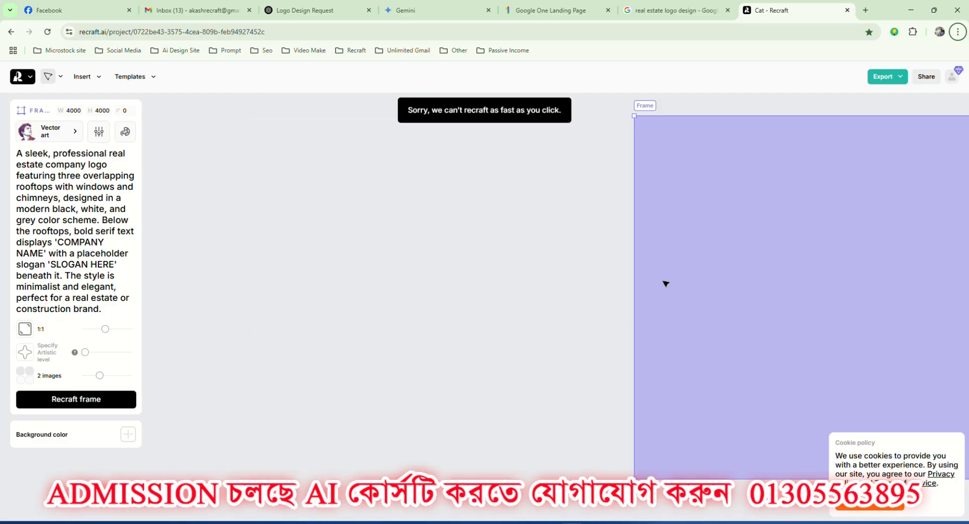
Reposition the frame on the canvas and retry generating the logo.
{"action": "scroll", "coordinate": [392, 283], "scroll_direction": "down", "scroll_amount": 5}
{"action": "key", "text": "space"}
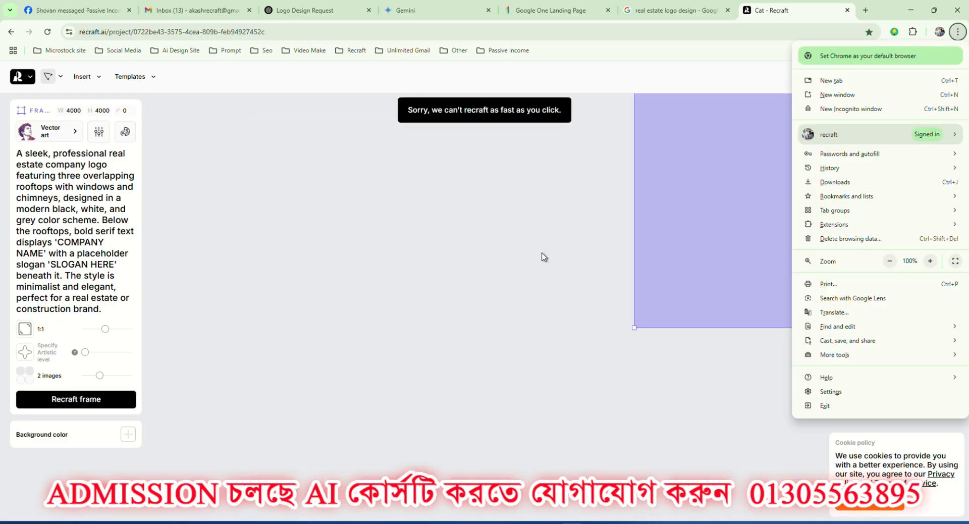
{"action": "left_click", "coordinate": [679, 192]}
{"action": "left_click_drag", "start_coordinate": [720, 181], "coordinate": [293, 308]}
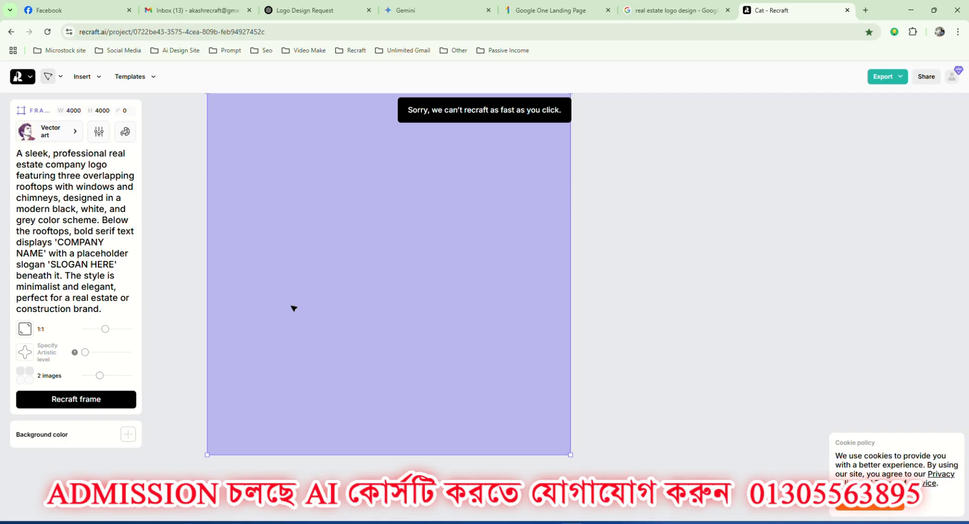
{"action": "left_click", "coordinate": [76, 398]}
{"action": "scroll", "coordinate": [335, 334], "scroll_direction": "down", "scroll_amount": 3}
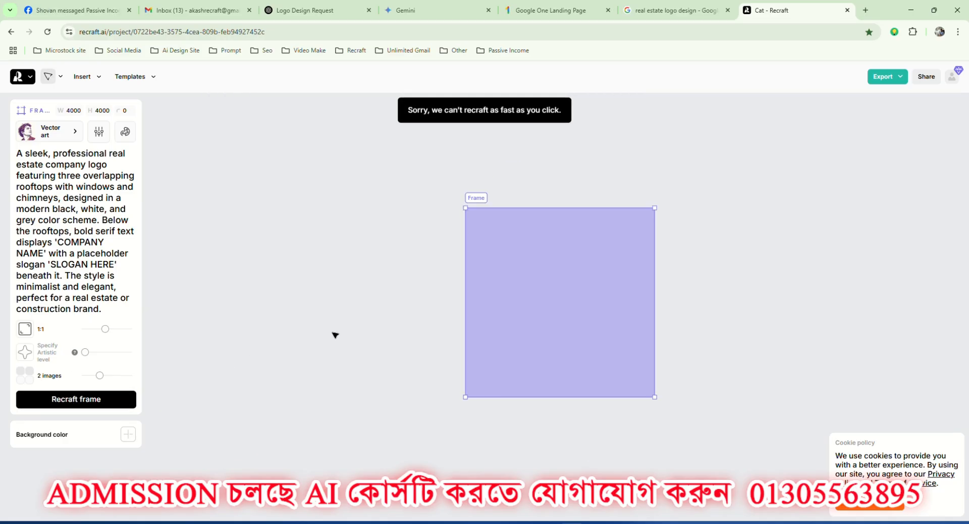
{"action": "left_click_drag", "start_coordinate": [589, 277], "coordinate": [380, 251]}
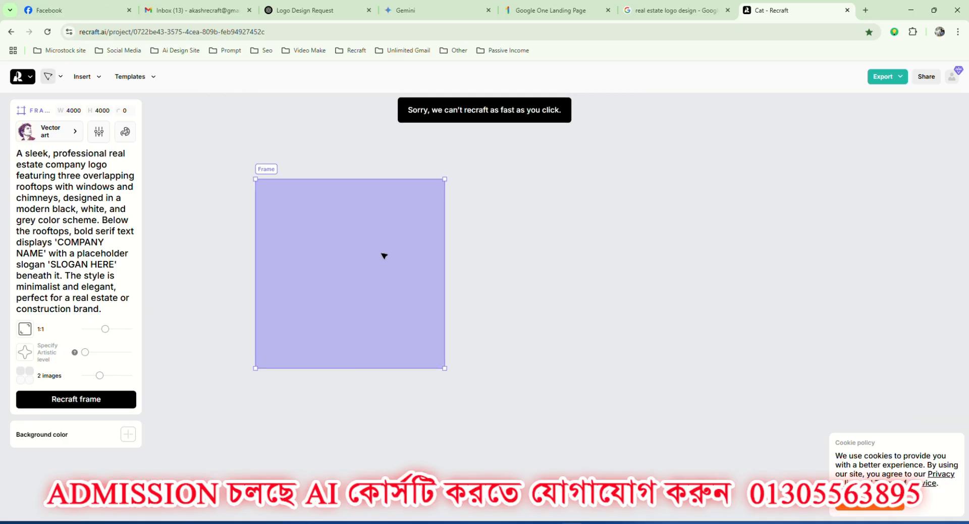
{"action": "left_click", "coordinate": [88, 402]}
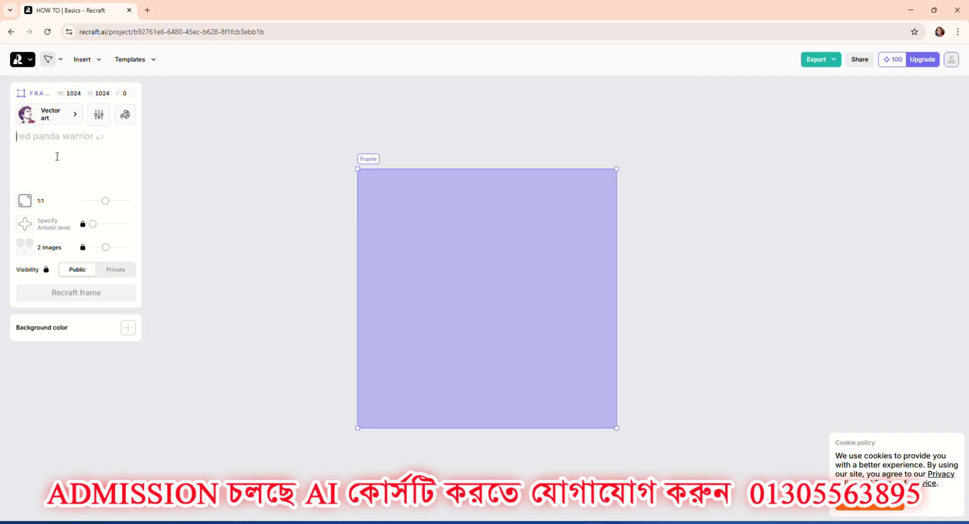
In the "HOW TO | Basics" project, paste the real estate logo prompt for the 1024 × 1024 Vector art frame and generate the images.
{"action": "key", "text": "ctrl+v"}
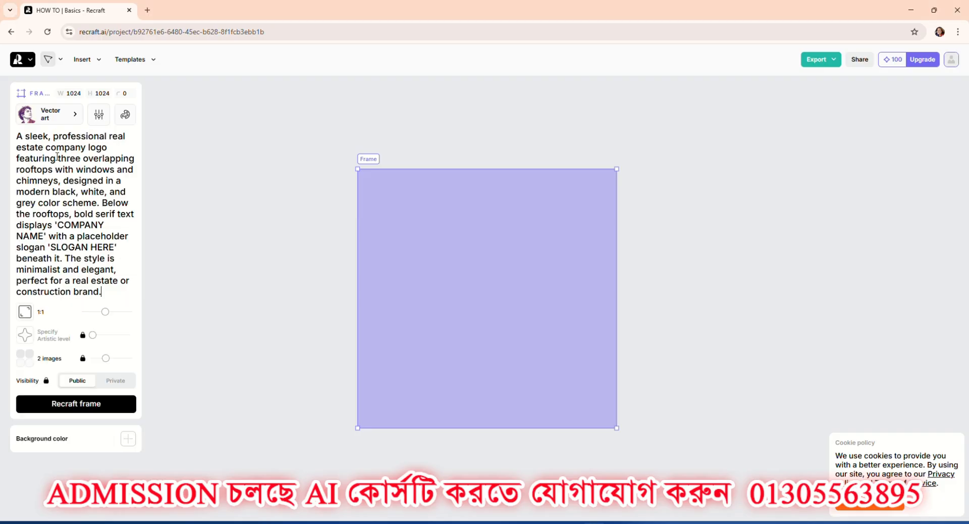
{"action": "left_click", "coordinate": [129, 401]}
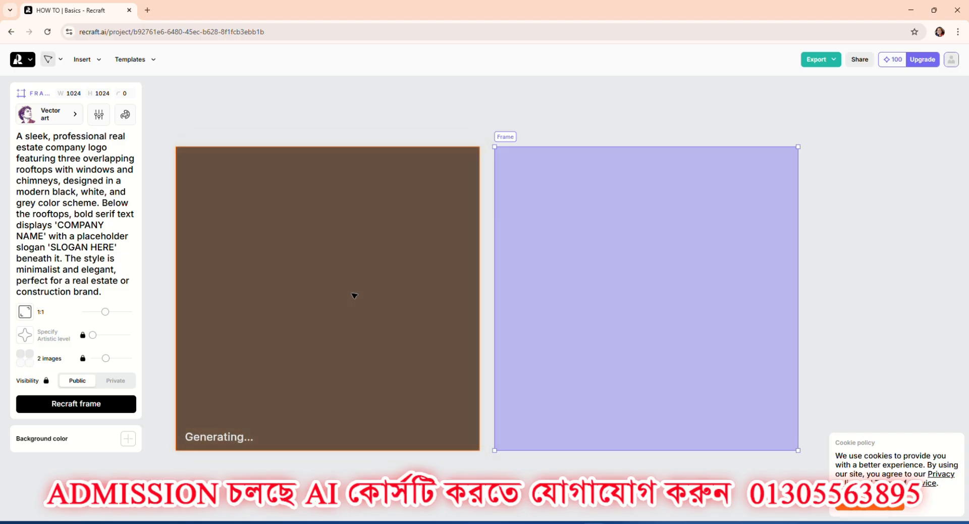
{"action": "scroll", "coordinate": [353, 294], "scroll_direction": "down", "scroll_amount": 2}
{"action": "key", "text": "alt"}
{"action": "scroll", "coordinate": [360, 253], "scroll_direction": "up", "scroll_amount": 3}
{"action": "scroll", "coordinate": [363, 254], "scroll_direction": "down", "scroll_amount": 1}
{"action": "scroll", "coordinate": [365, 256], "scroll_direction": "down", "scroll_amount": 1}
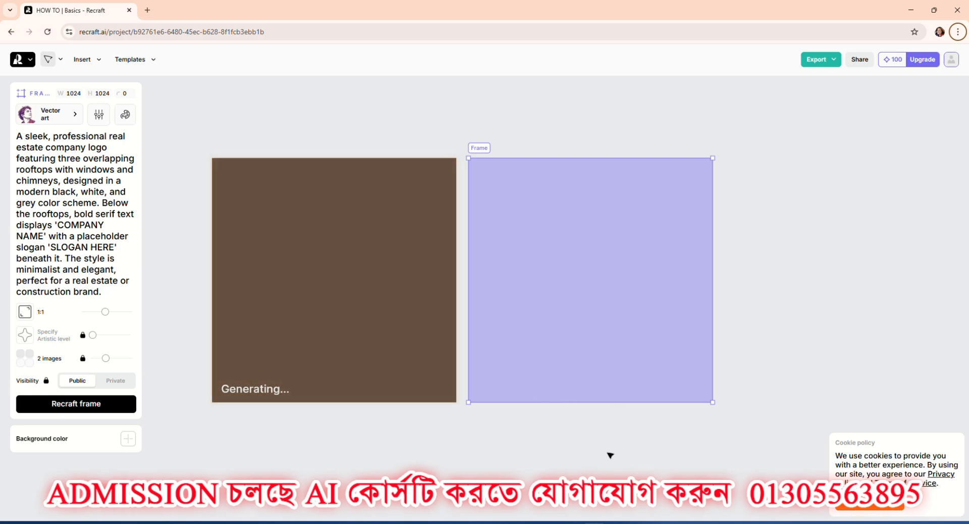
{"action": "mouse_move", "coordinate": [571, 522]}
{"action": "left_click", "coordinate": [571, 477]}
{"action": "scroll", "coordinate": [432, 273], "scroll_direction": "right", "scroll_amount": 5}
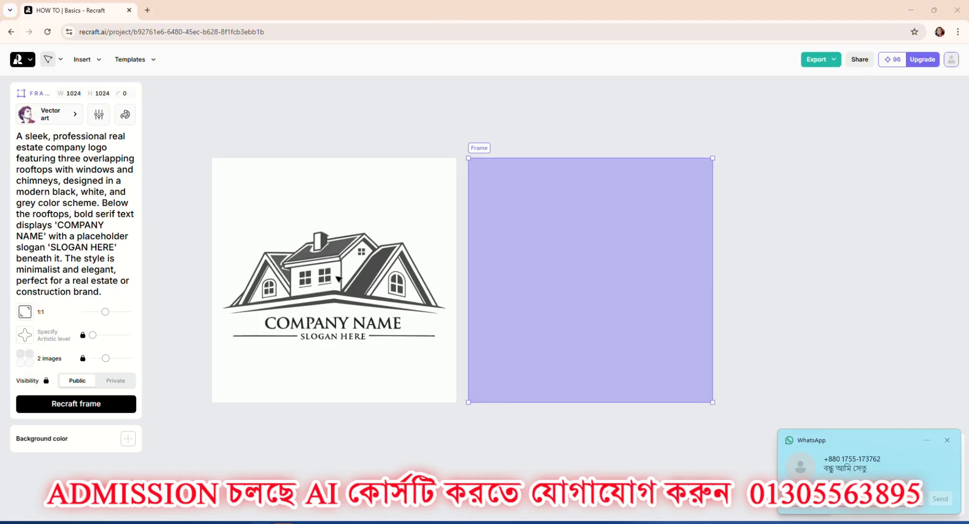
Move the generated logo slightly away from the frame and compare its two versions up close, leaving the first one selected.
{"action": "left_click_drag", "start_coordinate": [338, 278], "coordinate": [322, 235]}
{"action": "scroll", "coordinate": [301, 222], "scroll_direction": "up", "scroll_amount": 1}
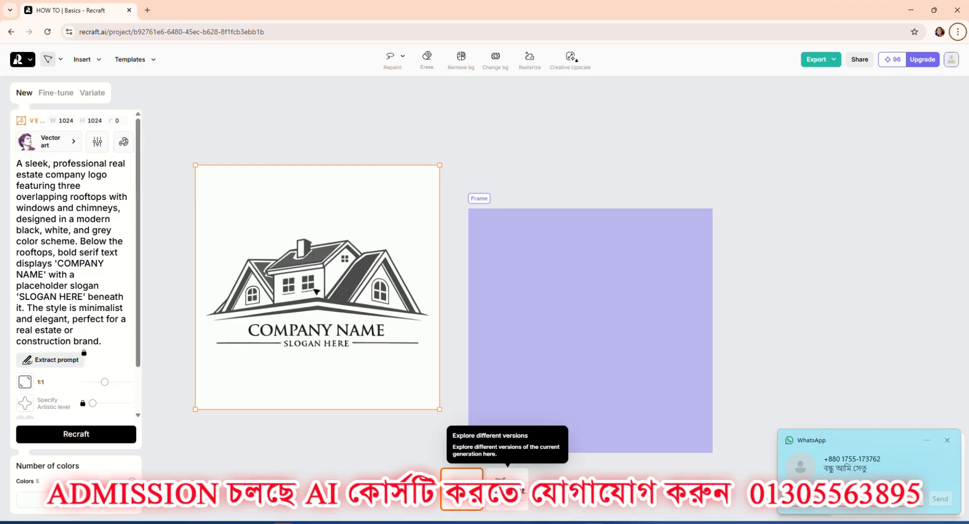
{"action": "scroll", "coordinate": [309, 296], "scroll_direction": "up", "scroll_amount": 3}
{"action": "scroll", "coordinate": [388, 278], "scroll_direction": "down", "scroll_amount": 2}
{"action": "scroll", "coordinate": [388, 278], "scroll_direction": "up", "scroll_amount": 2}
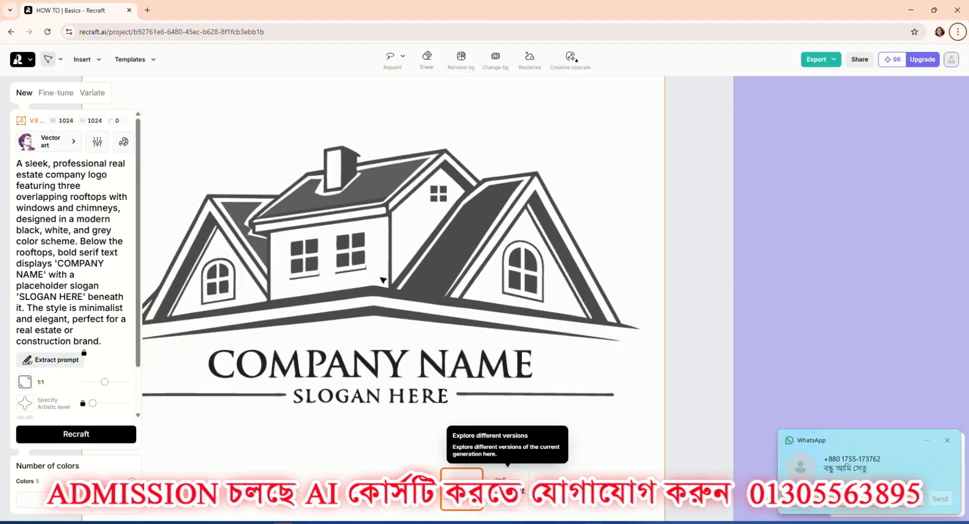
{"action": "scroll", "coordinate": [388, 278], "scroll_direction": "down", "scroll_amount": 2}
{"action": "scroll", "coordinate": [382, 298], "scroll_direction": "up", "scroll_amount": 2}
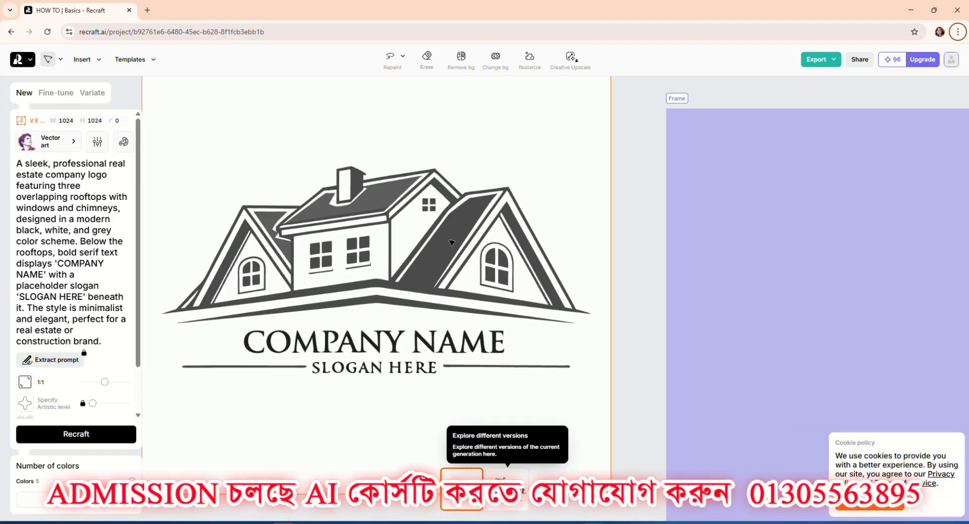
{"action": "left_click", "coordinate": [507, 489]}
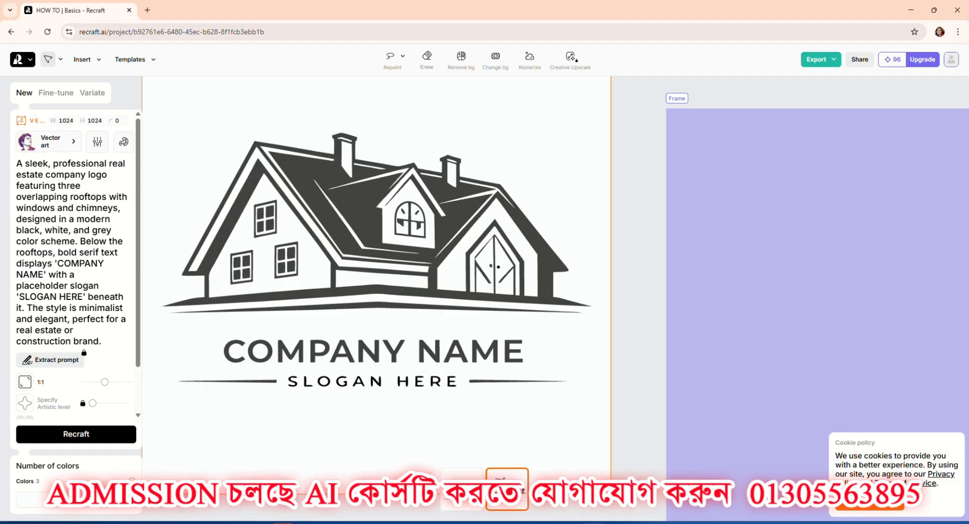
{"action": "left_click", "coordinate": [462, 488]}
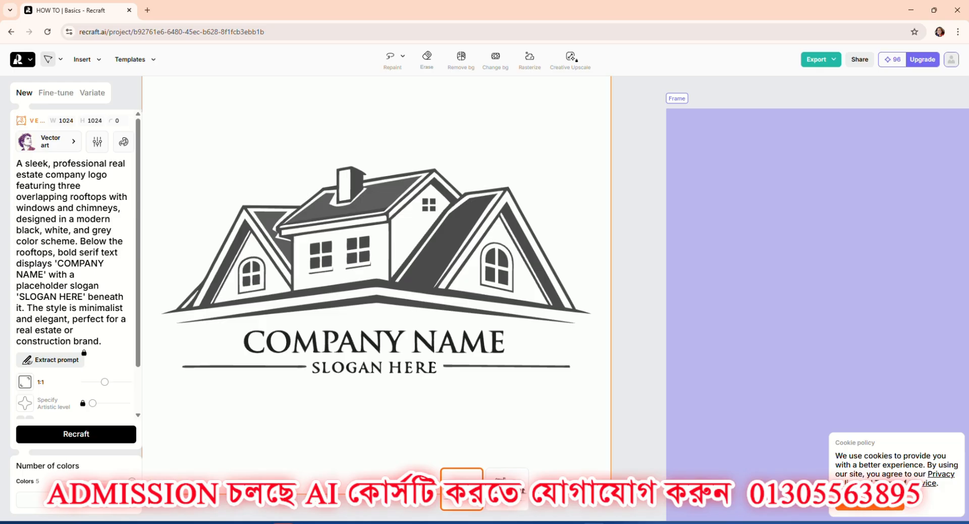
Examine the windows, rooflines, chimneys and lettering of both generated logo versions up close.
{"action": "left_click", "coordinate": [506, 490]}
{"action": "scroll", "coordinate": [419, 262], "scroll_direction": "up", "scroll_amount": 5}
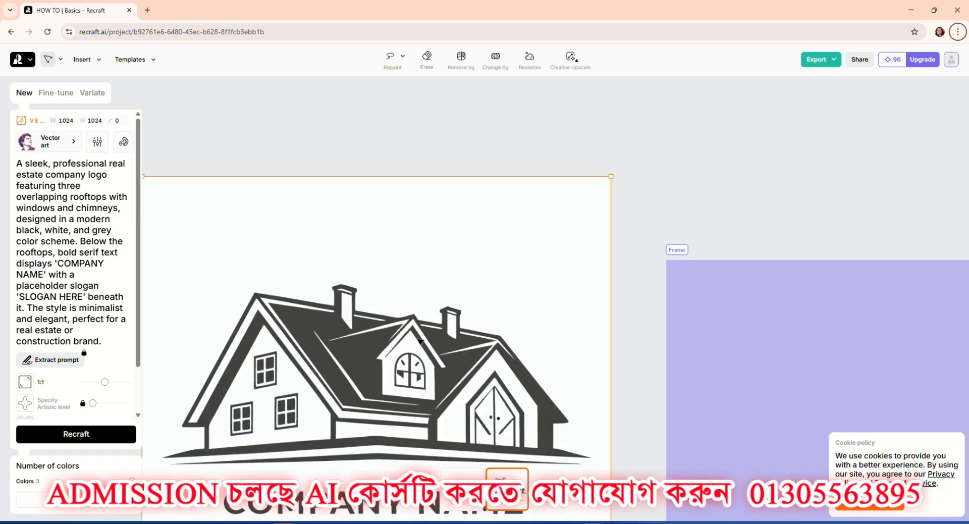
{"action": "scroll", "coordinate": [413, 370], "scroll_direction": "up", "scroll_amount": 4}
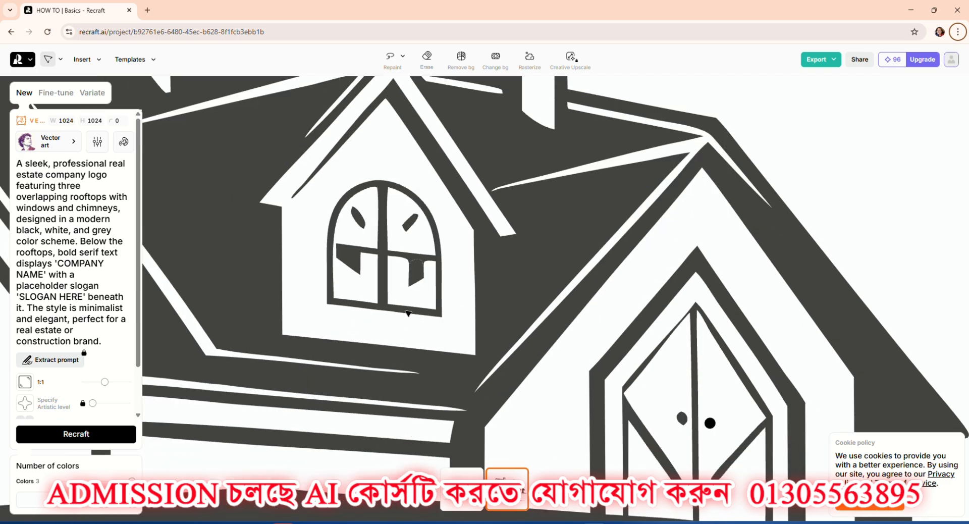
{"action": "scroll", "coordinate": [411, 269], "scroll_direction": "down", "scroll_amount": 10}
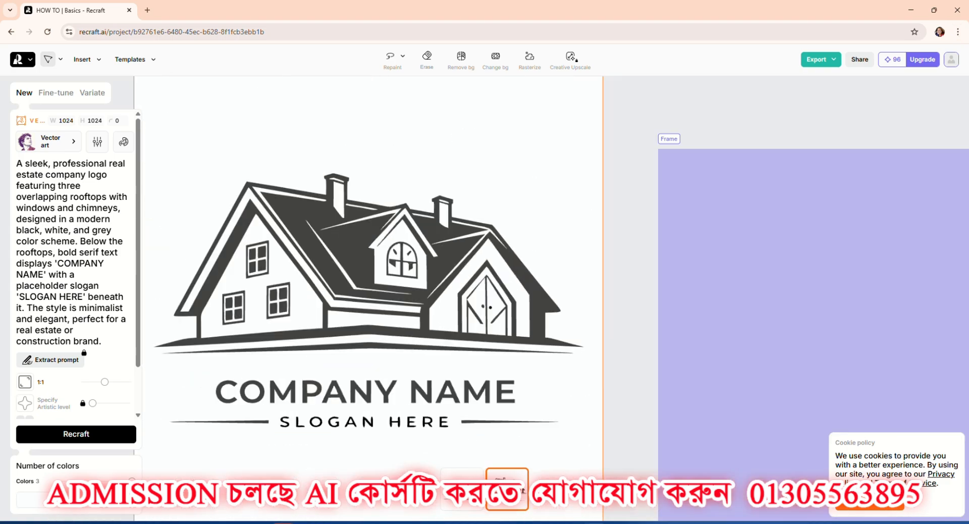
{"action": "left_click", "coordinate": [462, 489]}
{"action": "scroll", "coordinate": [457, 476], "scroll_direction": "up", "scroll_amount": 5}
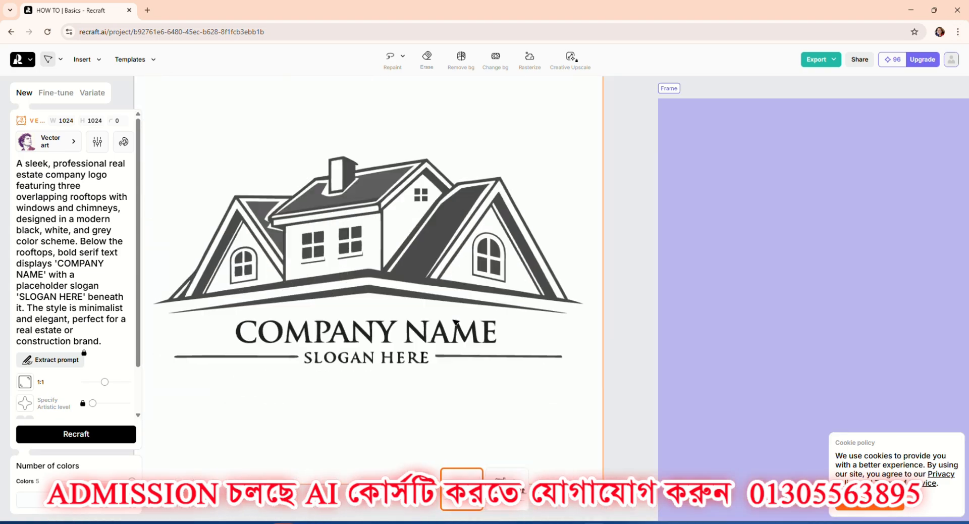
{"action": "scroll", "coordinate": [537, 200], "scroll_direction": "up", "scroll_amount": 3}
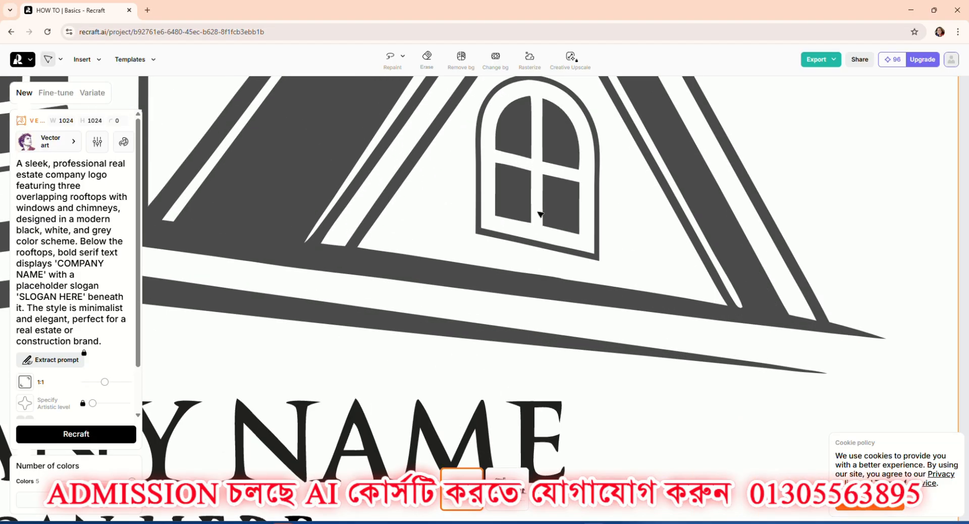
{"action": "scroll", "coordinate": [544, 232], "scroll_direction": "down", "scroll_amount": 8}
{"action": "scroll", "coordinate": [353, 187], "scroll_direction": "up", "scroll_amount": 8}
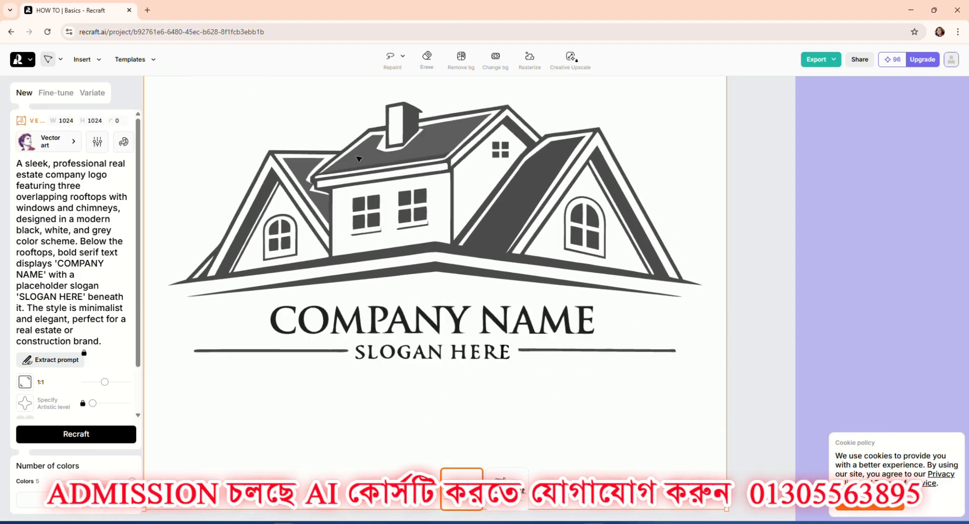
{"action": "scroll", "coordinate": [368, 172], "scroll_direction": "up", "scroll_amount": 1}
{"action": "scroll", "coordinate": [368, 227], "scroll_direction": "down", "scroll_amount": 3}
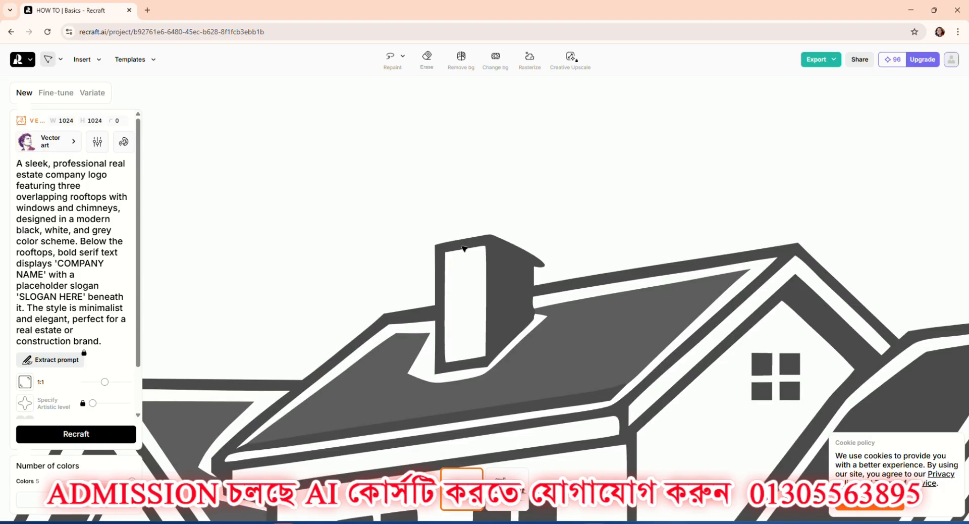
{"action": "scroll", "coordinate": [465, 254], "scroll_direction": "up", "scroll_amount": 5}
{"action": "scroll", "coordinate": [465, 254], "scroll_direction": "down", "scroll_amount": 6}
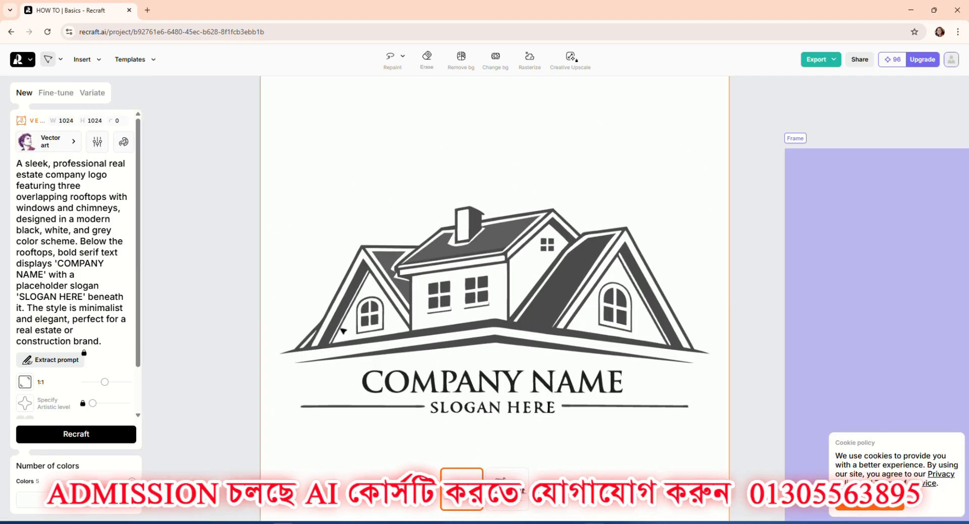
{"action": "scroll", "coordinate": [342, 333], "scroll_direction": "up", "scroll_amount": 6}
{"action": "scroll", "coordinate": [341, 333], "scroll_direction": "down", "scroll_amount": 6}
{"action": "scroll", "coordinate": [484, 365], "scroll_direction": "up", "scroll_amount": 5}
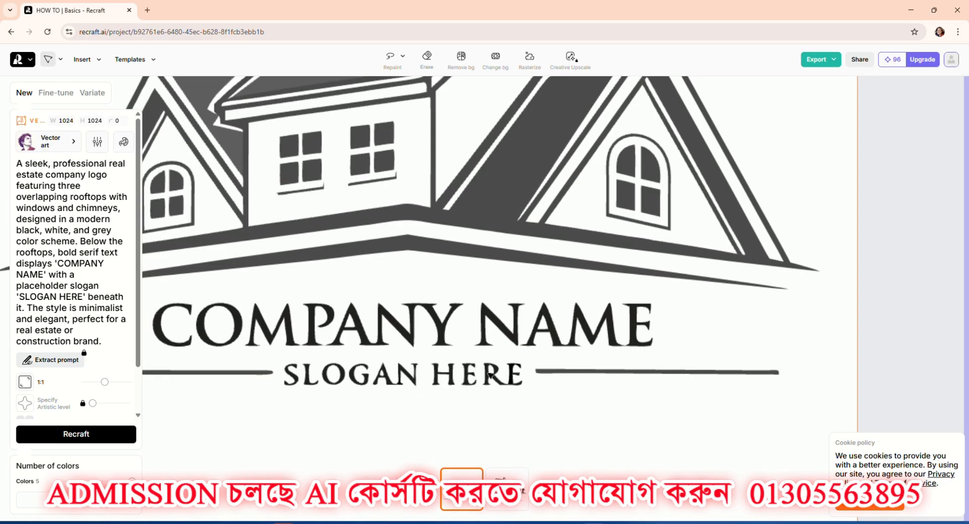
{"action": "scroll", "coordinate": [483, 364], "scroll_direction": "down", "scroll_amount": 3}
Choose the second logo version, the one with two chimneys, and place the frame beside it on the canvas.
{"action": "left_click", "coordinate": [508, 472]}
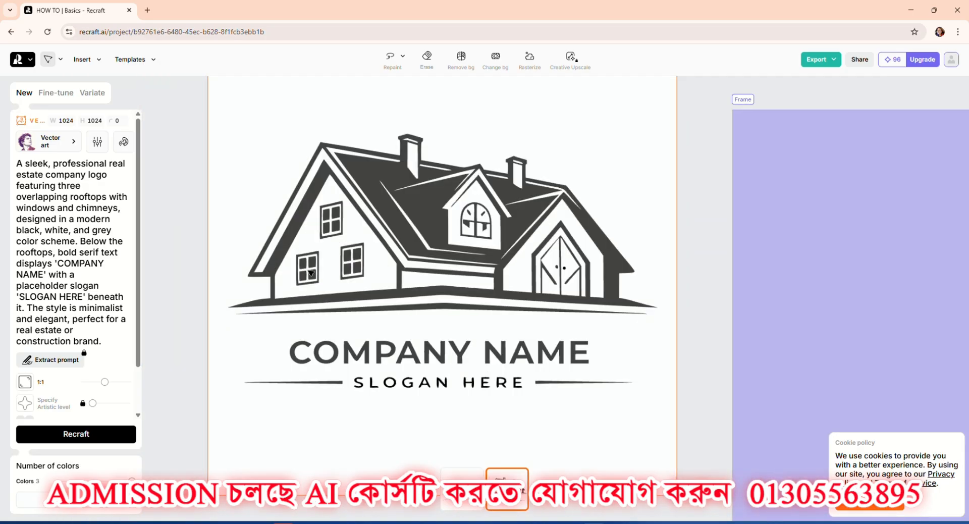
{"action": "scroll", "coordinate": [441, 292], "scroll_direction": "down", "scroll_amount": 2}
{"action": "scroll", "coordinate": [441, 291], "scroll_direction": "down", "scroll_amount": 3}
{"action": "left_click_drag", "start_coordinate": [601, 299], "coordinate": [591, 264]}
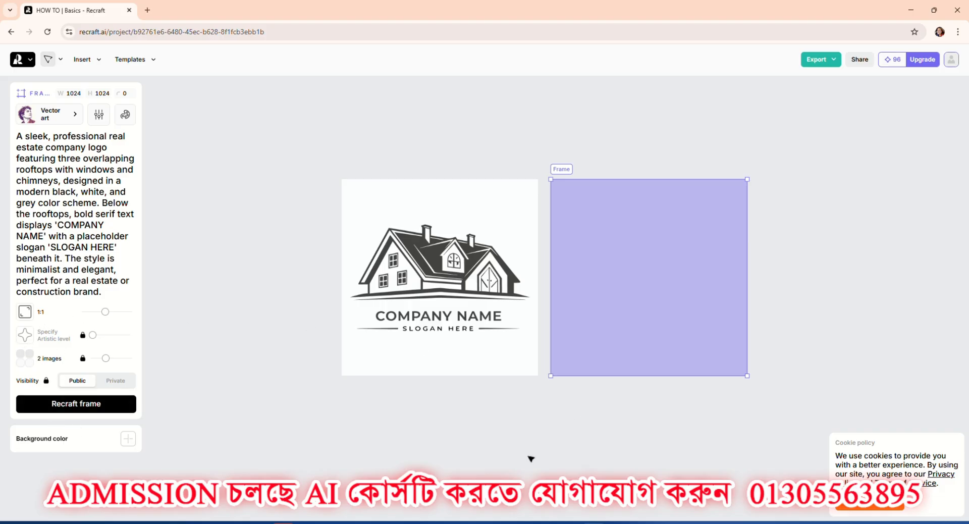
In the "Cat" project window, try again to generate from the "dog" prompt and delete the empty frame.
{"action": "left_click", "coordinate": [573, 460]}
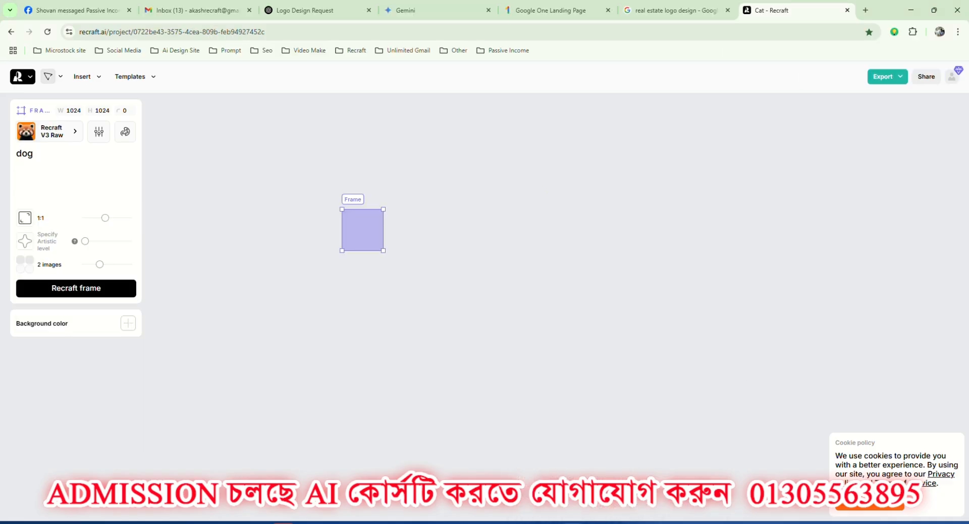
{"action": "left_click_drag", "start_coordinate": [365, 229], "coordinate": [340, 201]}
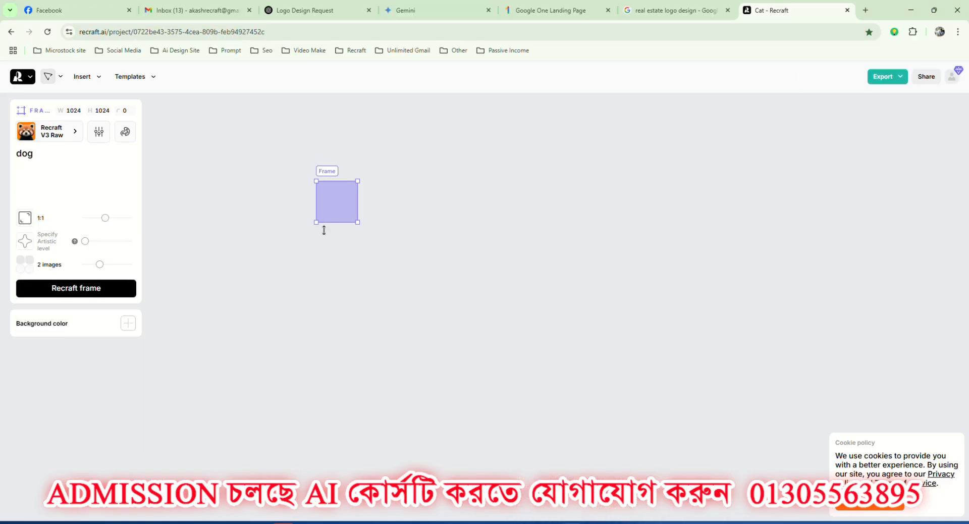
{"action": "left_click", "coordinate": [69, 295]}
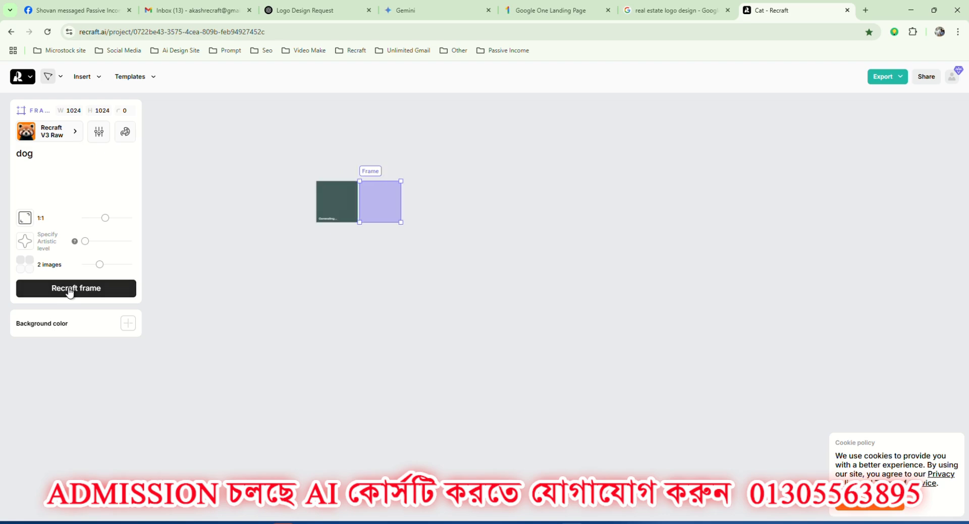
{"action": "left_click", "coordinate": [101, 295]}
{"action": "left_click_drag", "start_coordinate": [407, 207], "coordinate": [356, 217]}
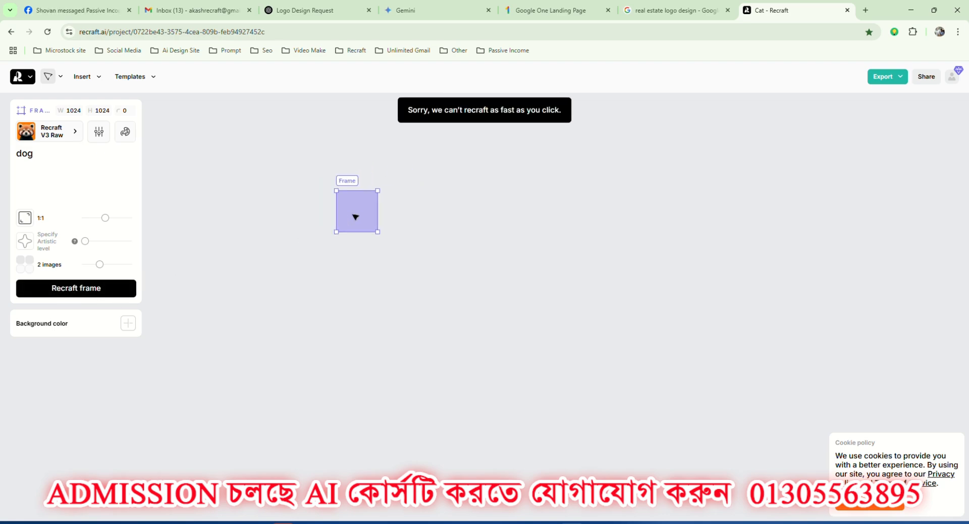
{"action": "key", "text": "Delete"}
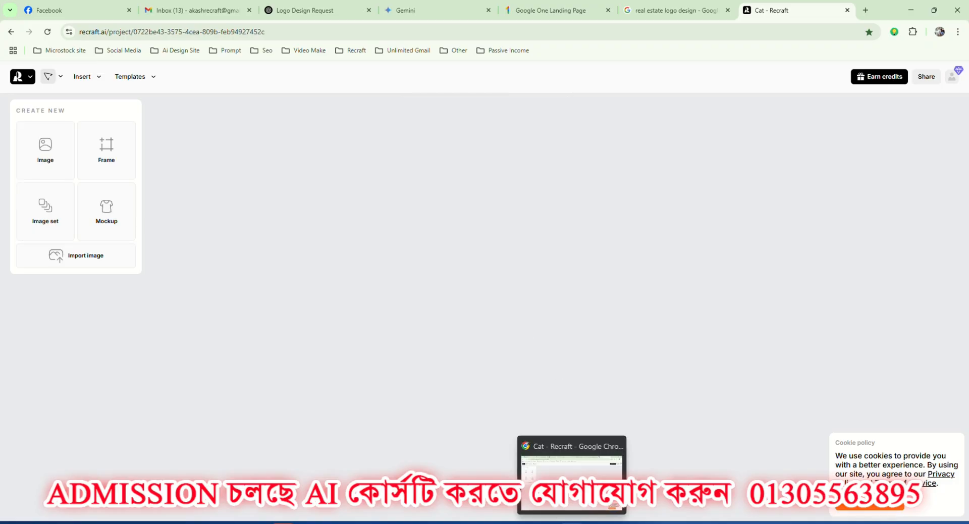
Return to the "HOW TO | Basics" project and move the generated logo farther away from the frame.
{"action": "left_click", "coordinate": [594, 522]}
{"action": "left_click_drag", "start_coordinate": [448, 273], "coordinate": [334, 187]}
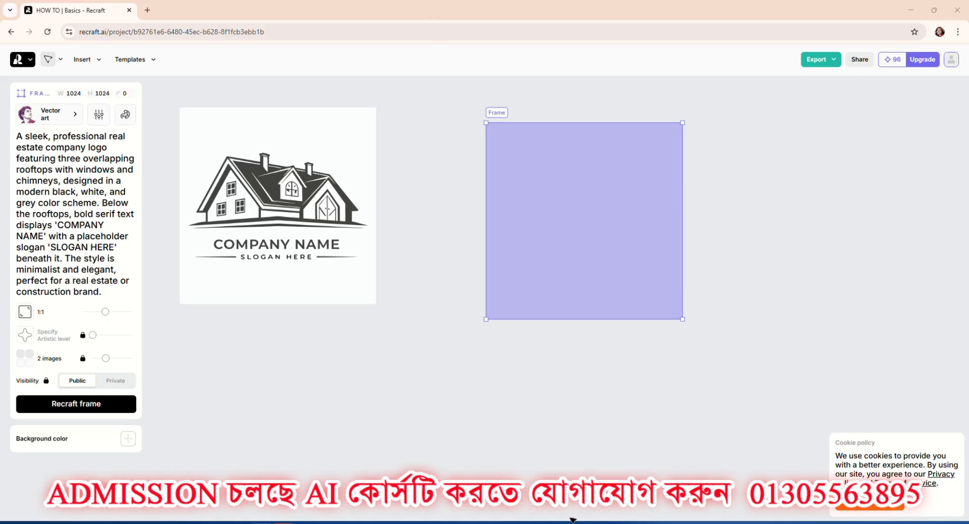
In the Google Images results for "real estate logo design", open the navy blue rooftop logo from iStock and copy its image.
{"action": "left_click", "coordinate": [570, 456]}
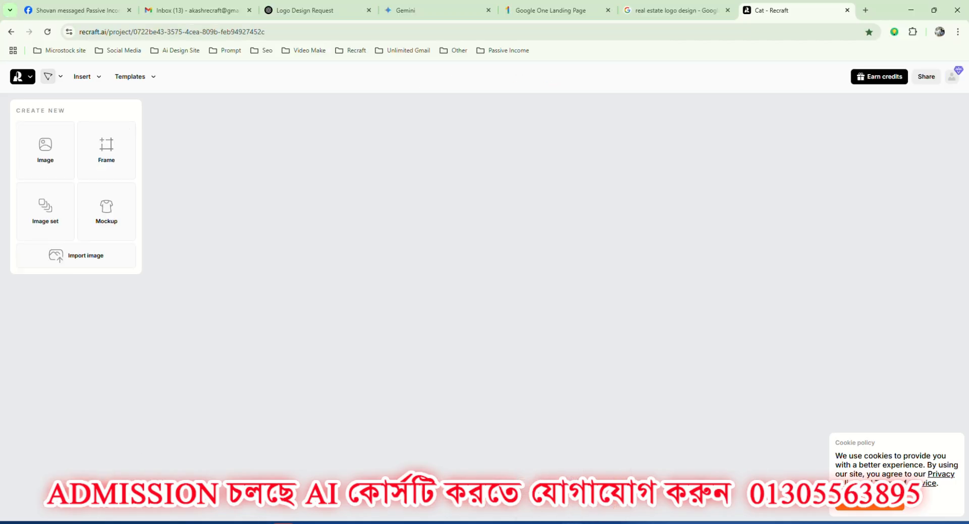
{"action": "left_click", "coordinate": [689, 4]}
{"action": "scroll", "coordinate": [789, 291], "scroll_direction": "down", "scroll_amount": 5}
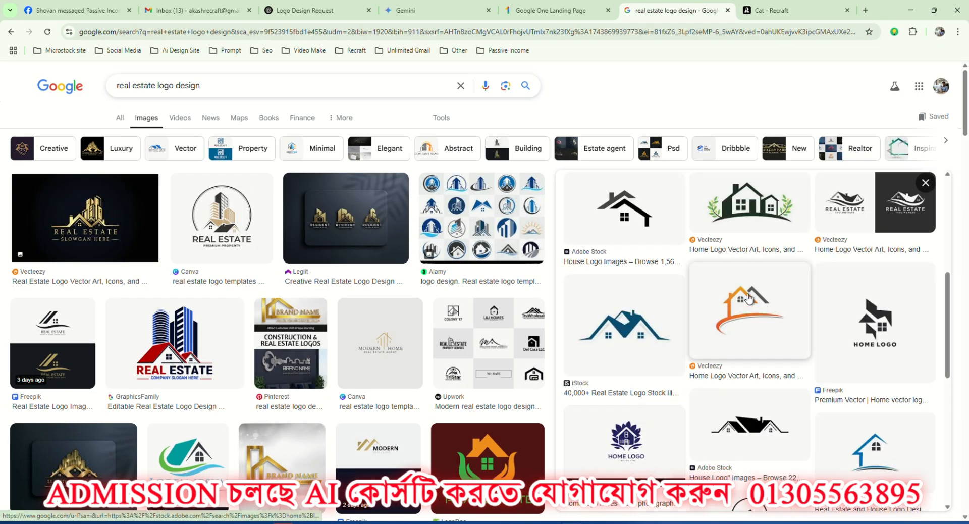
{"action": "scroll", "coordinate": [797, 292], "scroll_direction": "down", "scroll_amount": 1}
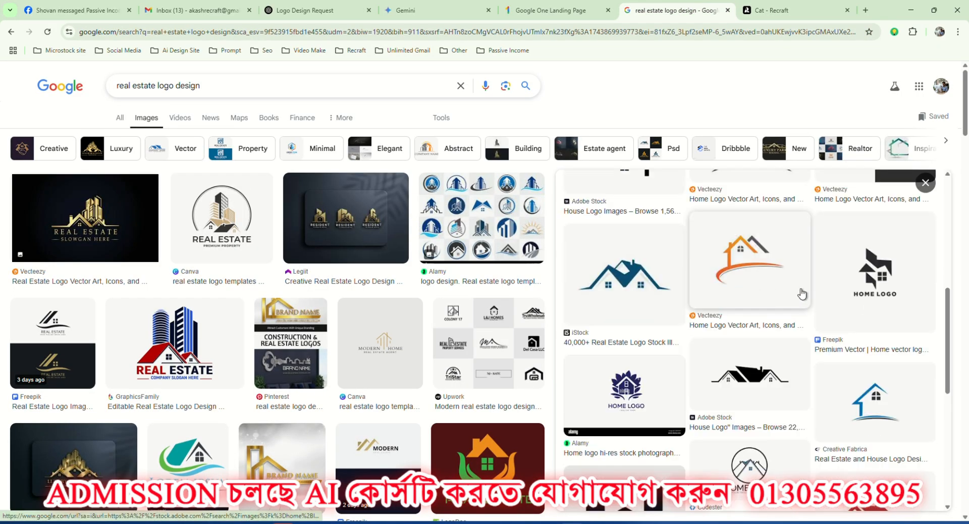
{"action": "left_click", "coordinate": [636, 280]}
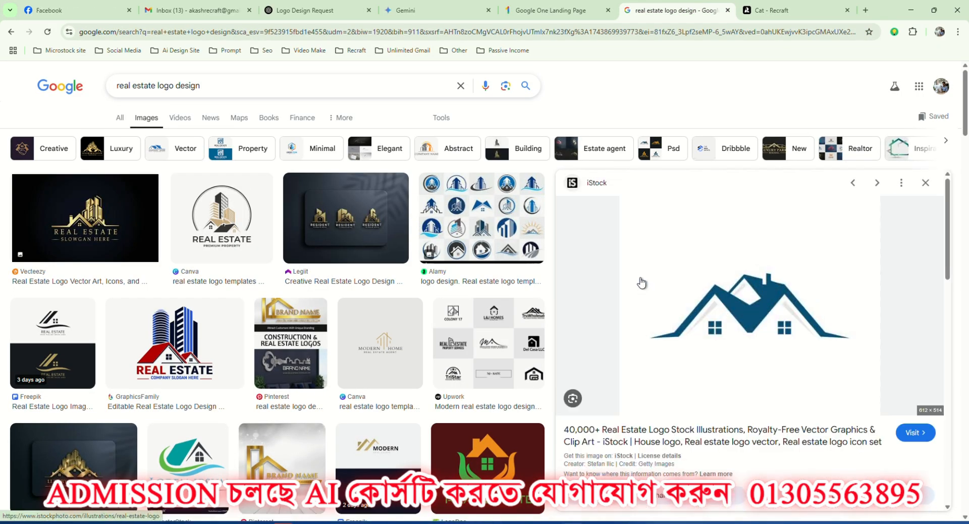
{"action": "right_click", "coordinate": [746, 305]}
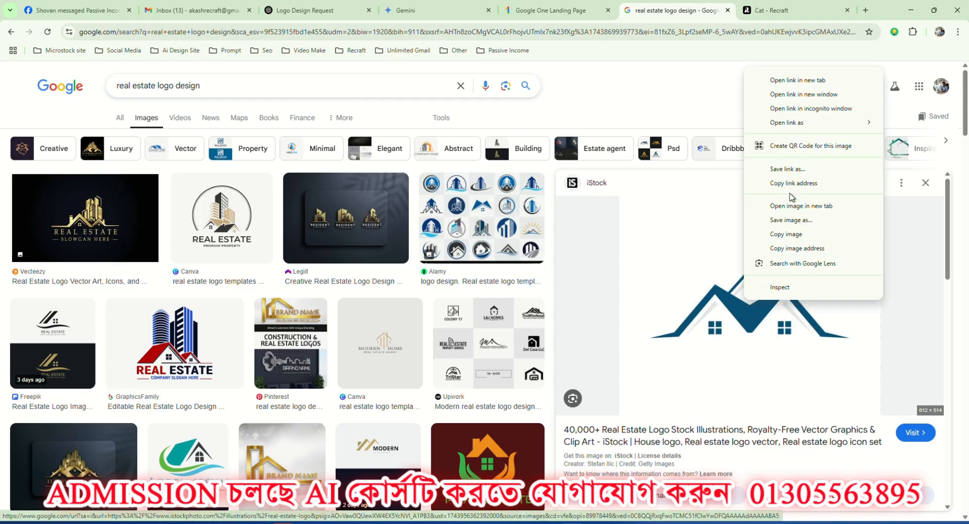
{"action": "left_click", "coordinate": [790, 234]}
Send the copied navy blue logo to ChatGPT with the earlier request "Can you give me a this image prompt".
{"action": "left_click", "coordinate": [306, 10]}
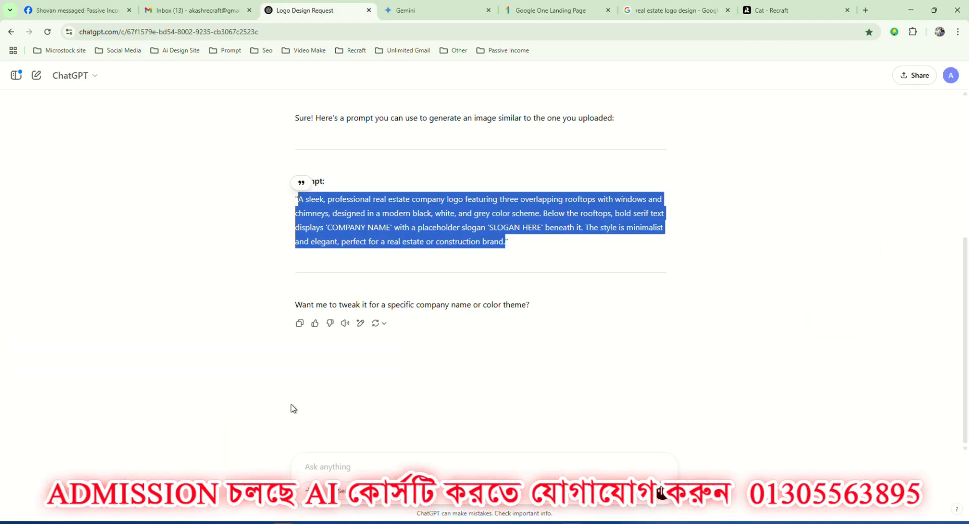
{"action": "left_click", "coordinate": [316, 462]}
{"action": "key", "text": "ctrl+v"}
{"action": "scroll", "coordinate": [446, 279], "scroll_direction": "up", "scroll_amount": 3}
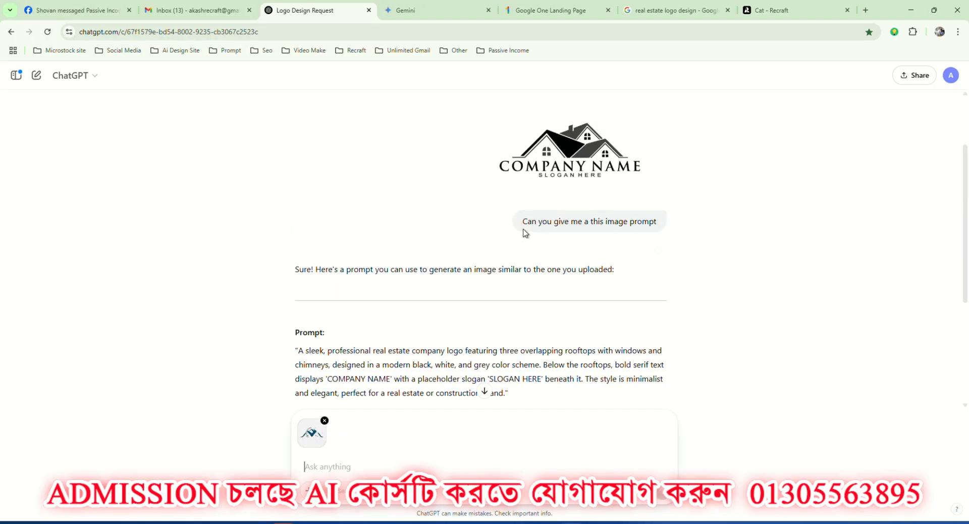
{"action": "left_click_drag", "start_coordinate": [525, 221], "coordinate": [671, 225]}
{"action": "key", "text": "ctrl+c"}
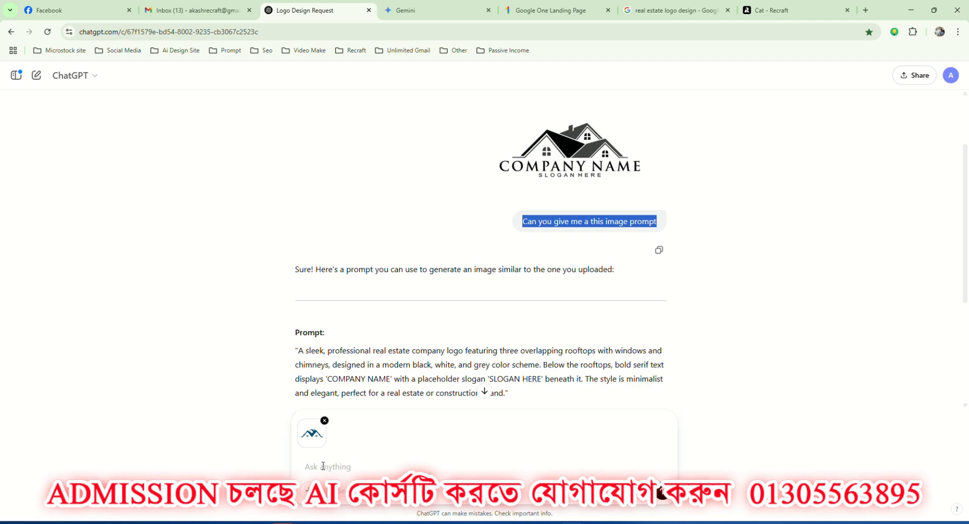
{"action": "left_click", "coordinate": [309, 466]}
{"action": "key", "text": "ctrl+v"}
{"action": "key", "text": "Return"}
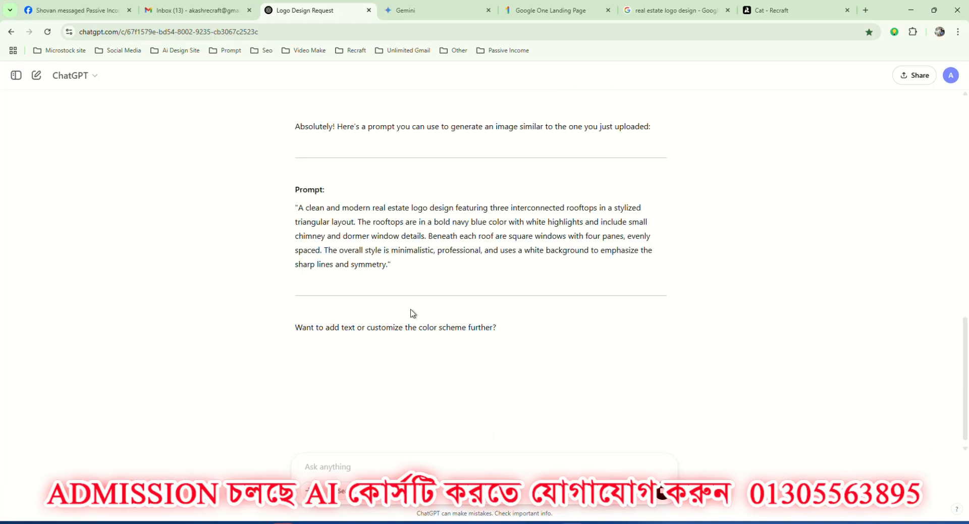
Align the frame beside the logo in "HOW TO | Basics", replace its prompt with ChatGPT's navy blue rooftop prompt, and generate the images.
{"action": "left_click_drag", "start_coordinate": [300, 210], "coordinate": [390, 265]}
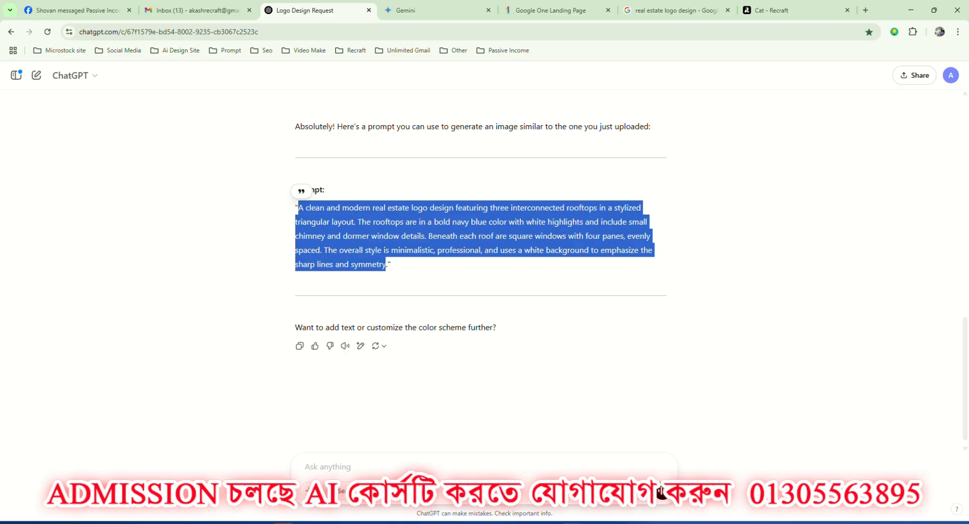
{"action": "left_click", "coordinate": [594, 523]}
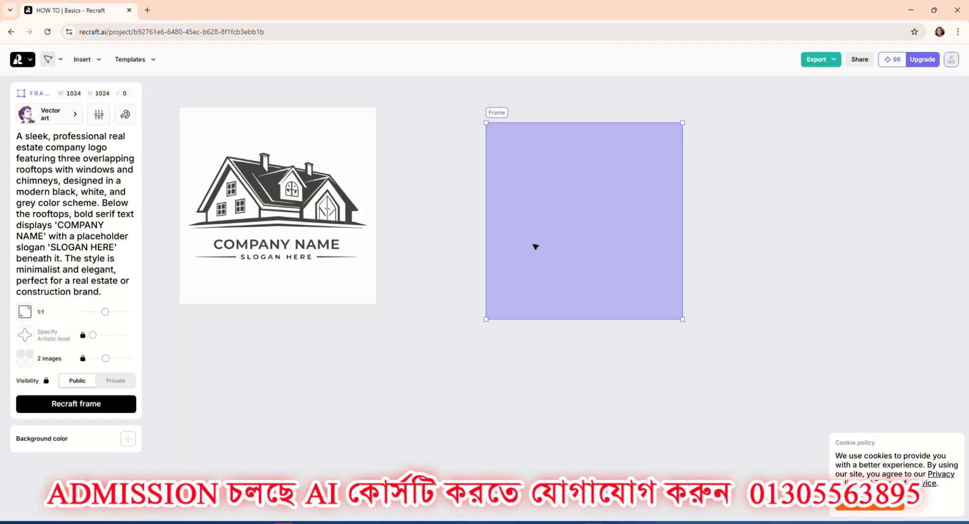
{"action": "left_click_drag", "start_coordinate": [534, 246], "coordinate": [462, 231]}
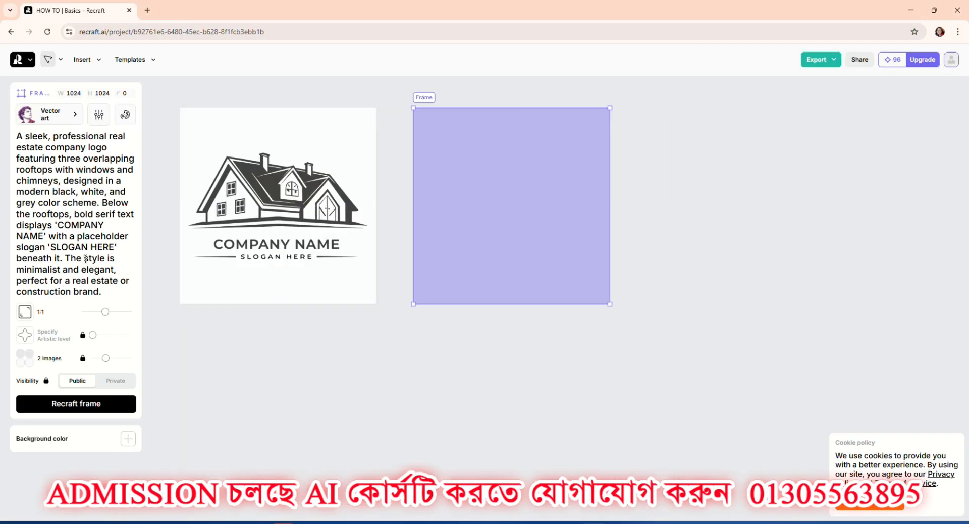
{"action": "key", "text": "ctrl+a"}
{"action": "key", "text": "ctrl+v"}
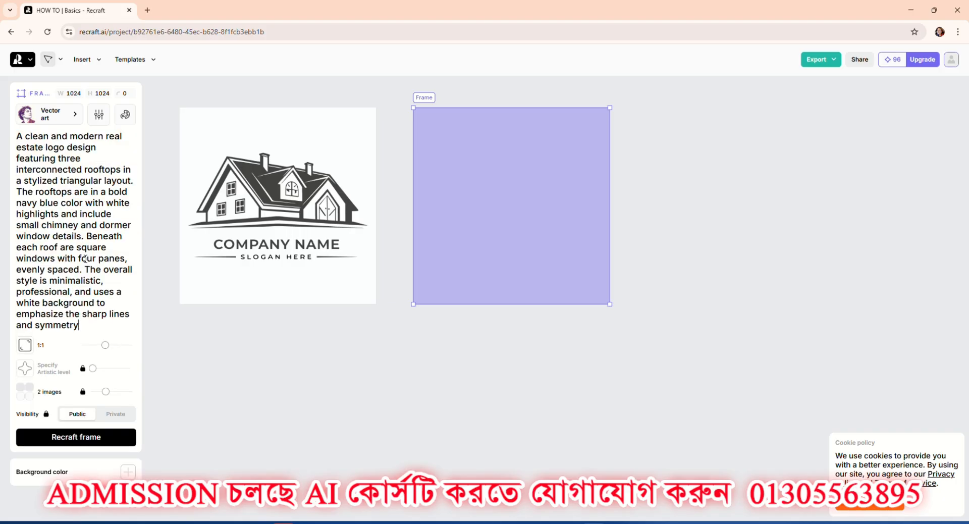
{"action": "left_click", "coordinate": [83, 441]}
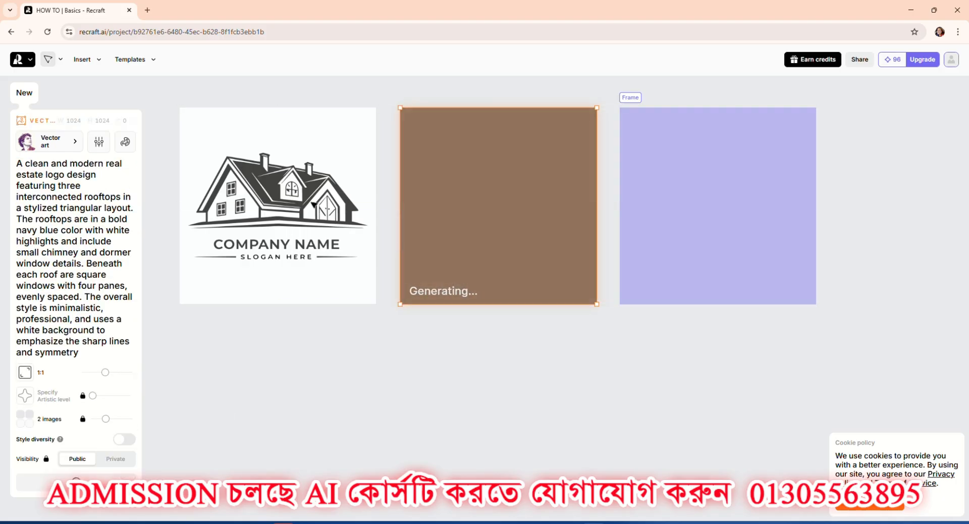
Switch the COMPANY NAME logo to its first version and export it as a 1024 × 1024 SVG.
{"action": "left_click", "coordinate": [313, 204]}
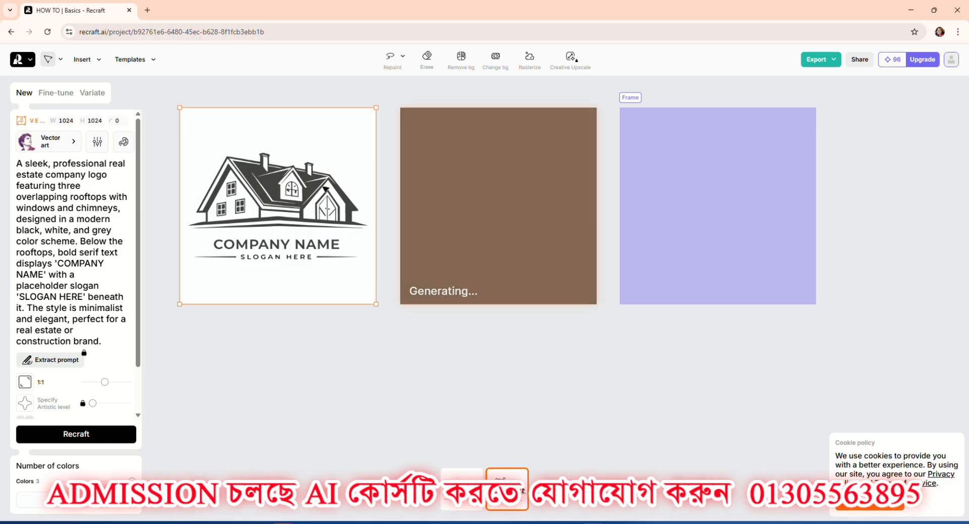
{"action": "left_click", "coordinate": [461, 489]}
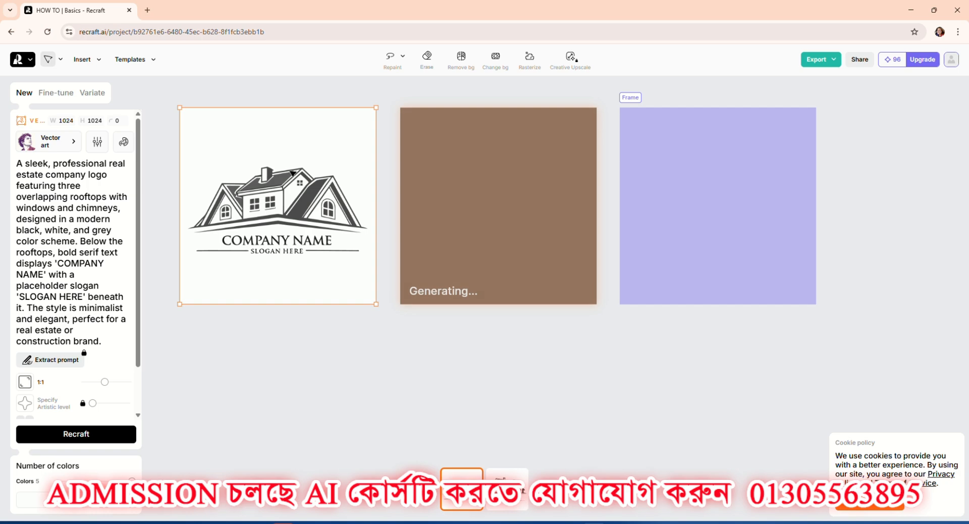
{"action": "left_click", "coordinate": [822, 61]}
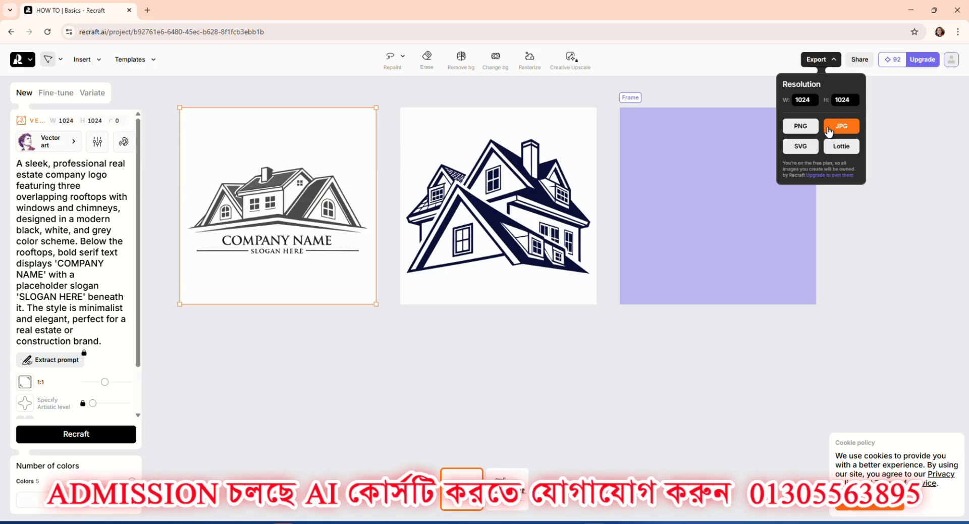
{"action": "left_click", "coordinate": [803, 151]}
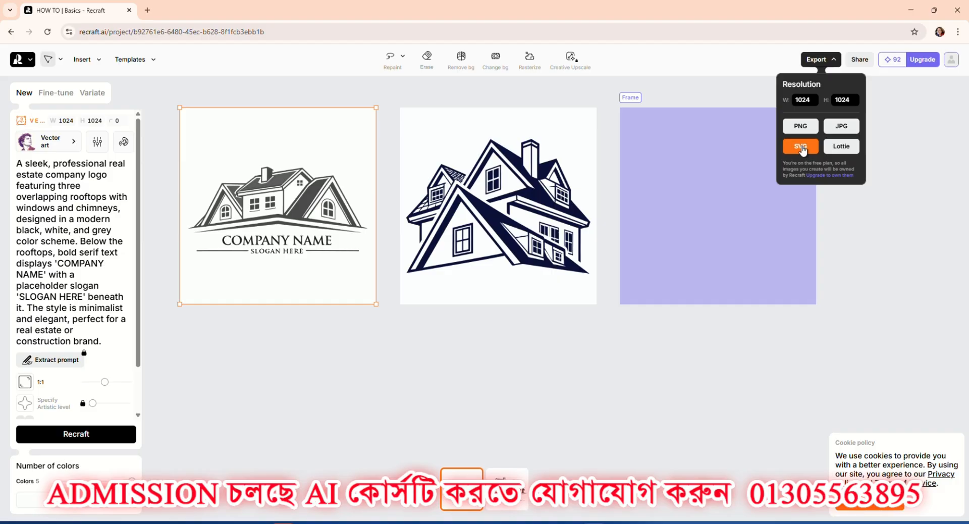
Export the navy blue rooftop logo as a 1024 × 1024 SVG and deselect it.
{"action": "left_click", "coordinate": [513, 213]}
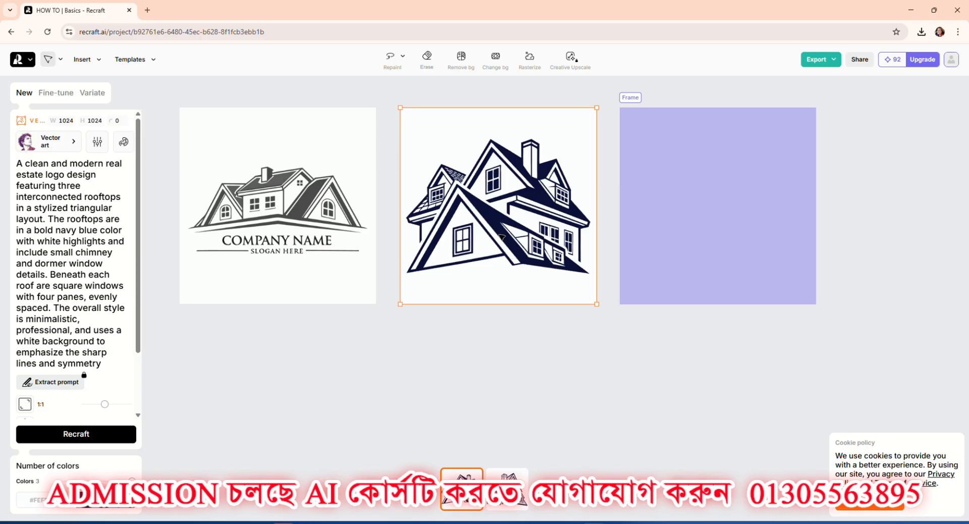
{"action": "left_click", "coordinate": [827, 61]}
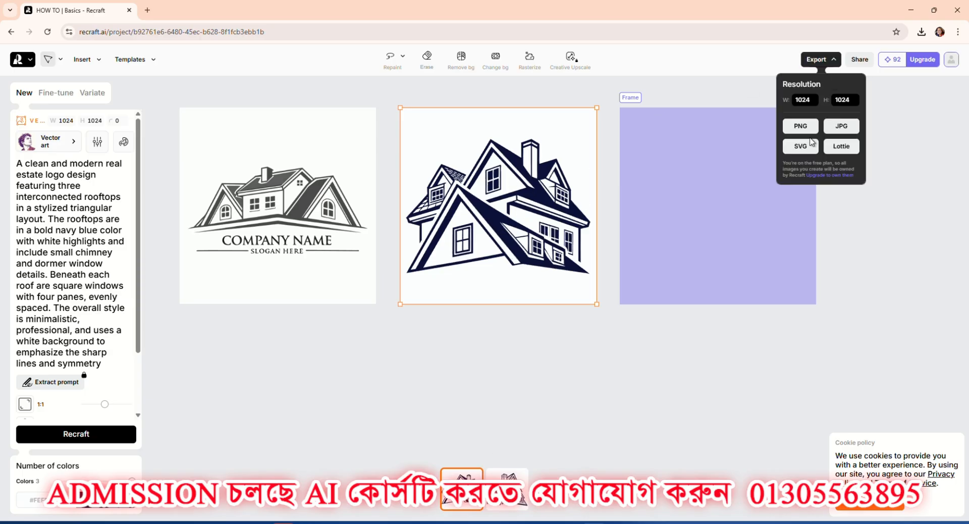
{"action": "left_click", "coordinate": [801, 147]}
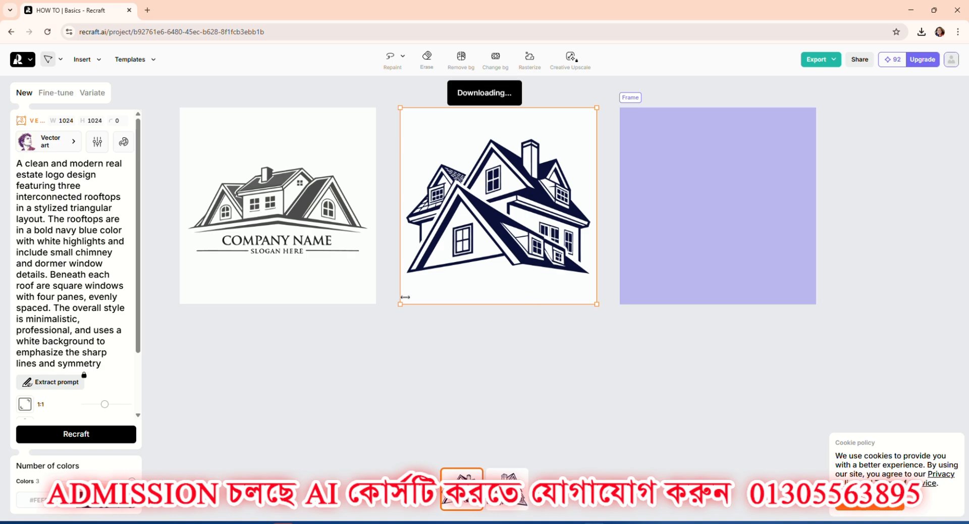
{"action": "left_click", "coordinate": [360, 354]}
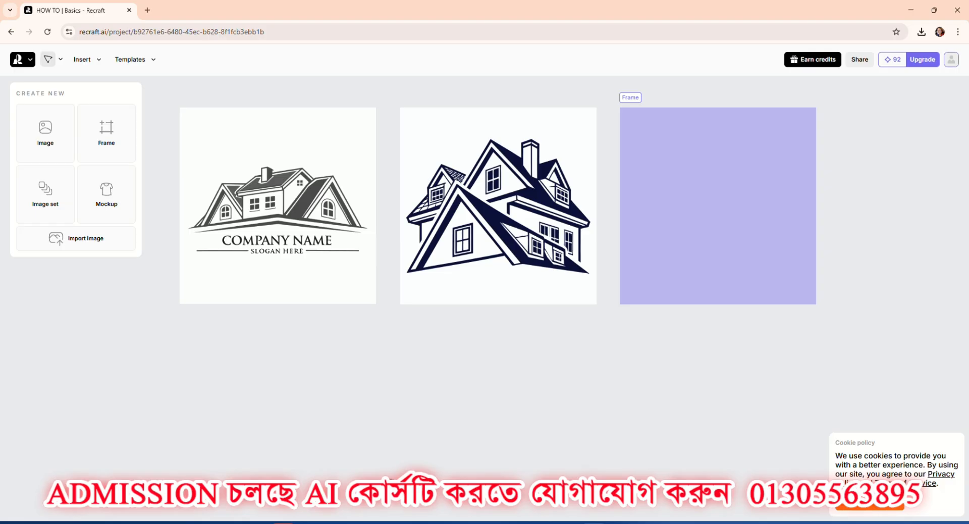
Switch to Adobe Illustrator and start a new document measured in pixels with a width of 4000 px.
{"action": "mouse_move", "coordinate": [404, 520]}
{"action": "left_click", "coordinate": [394, 474]}
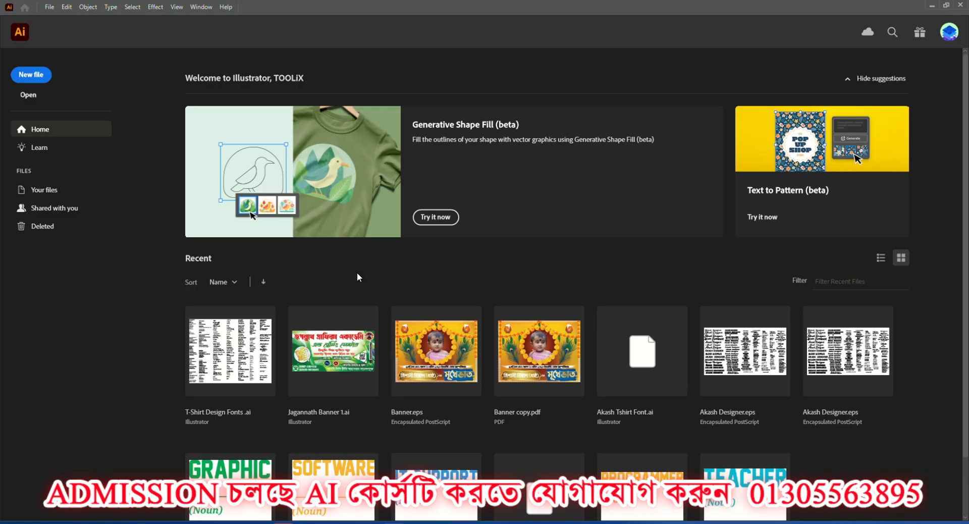
{"action": "left_click", "coordinate": [49, 7]}
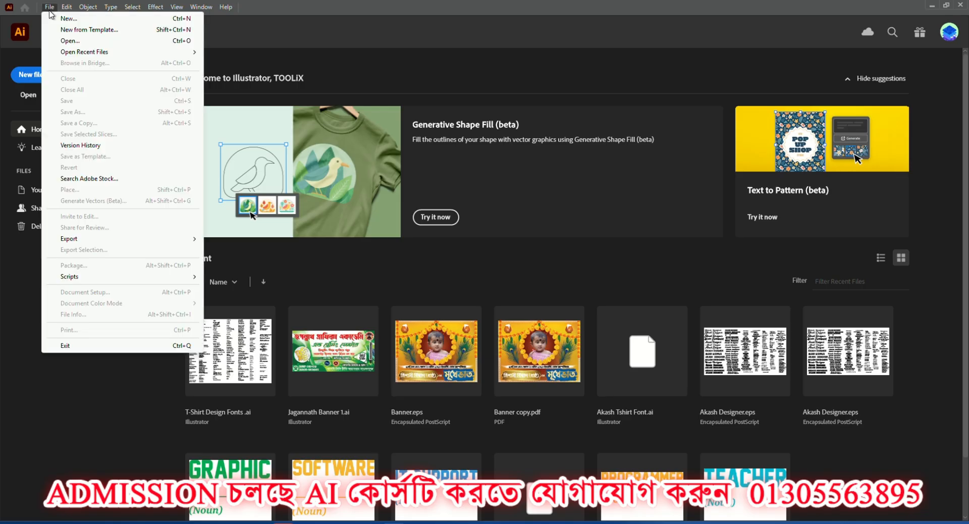
{"action": "left_click", "coordinate": [59, 18]}
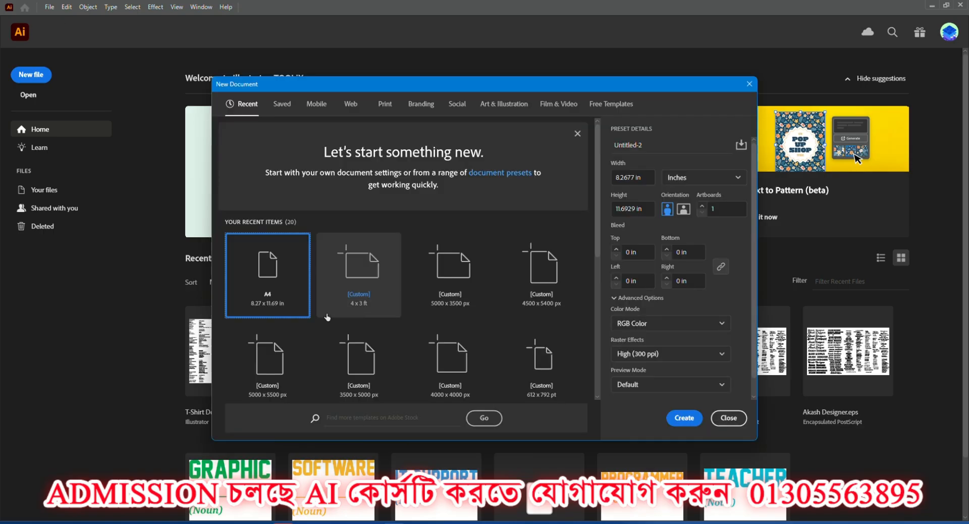
{"action": "left_click", "coordinate": [684, 179]}
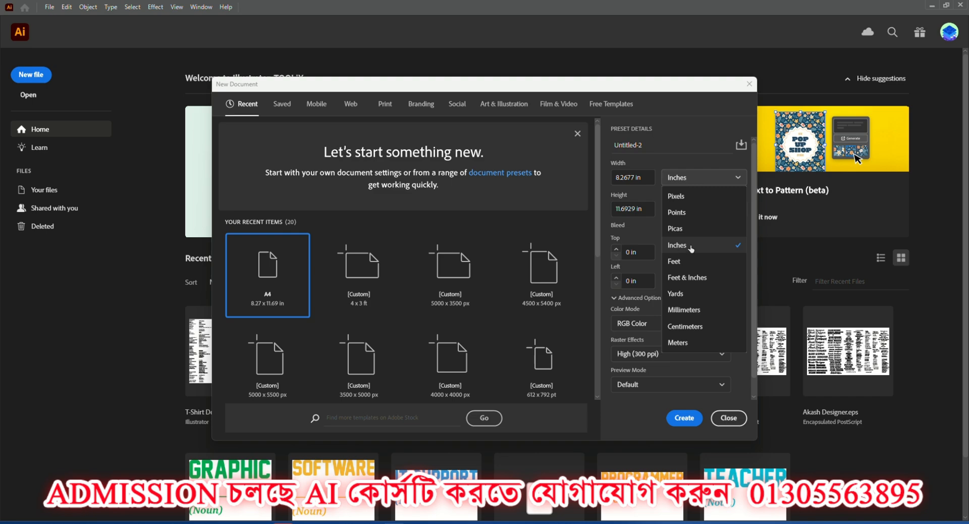
{"action": "left_click", "coordinate": [676, 196]}
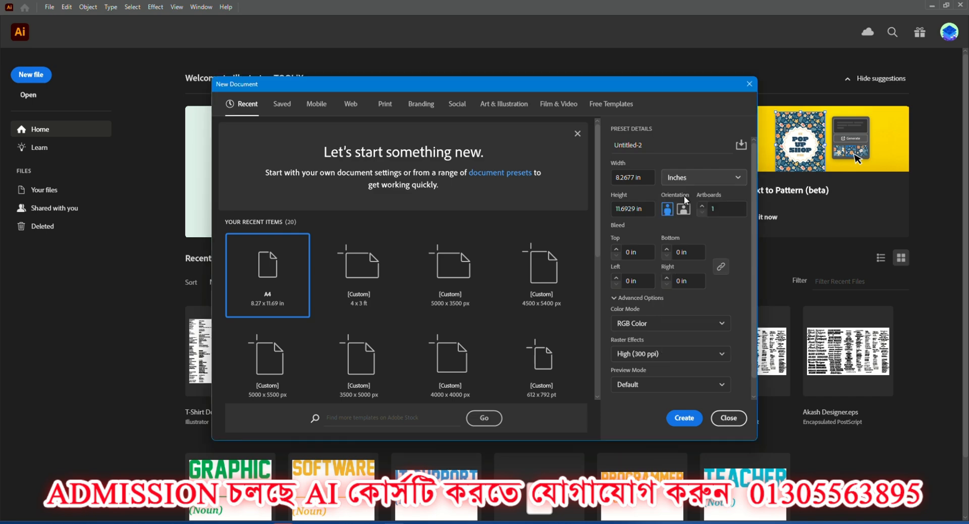
{"action": "left_click", "coordinate": [649, 177]}
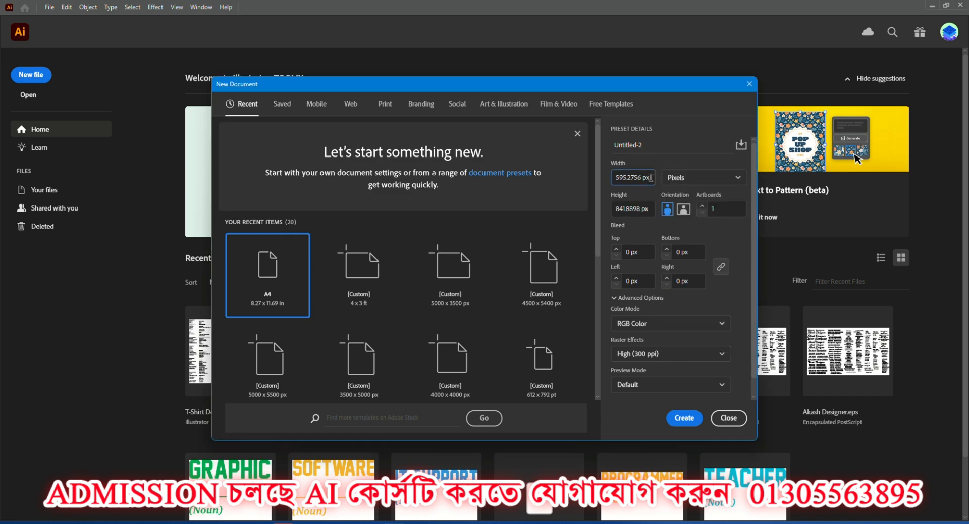
{"action": "left_click_drag", "start_coordinate": [649, 177], "coordinate": [613, 177]}
{"action": "type", "text": "4000"}
{"action": "key", "text": "Return"}
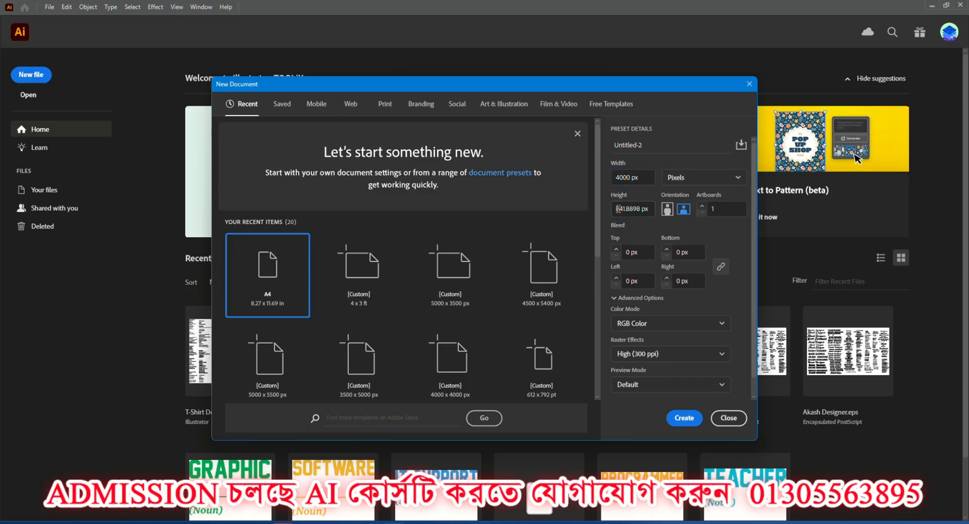
Set the new document's height to 4000 px and create the document.
{"action": "left_click_drag", "start_coordinate": [619, 209], "coordinate": [655, 210]}
{"action": "left_click", "coordinate": [649, 209]}
{"action": "key", "text": "BackSpace"}
{"action": "key", "text": "BackSpace"}
{"action": "key", "text": "BackSpace"}
{"action": "key", "text": "BackSpace"}
{"action": "key", "text": "BackSpace"}
{"action": "key", "text": "BackSpace"}
{"action": "key", "text": "BackSpace"}
{"action": "key", "text": "BackSpace"}
{"action": "key", "text": "BackSpace"}
{"action": "key", "text": "BackSpace"}
{"action": "key", "text": "BackSpace"}
{"action": "type", "text": "4000"}
{"action": "left_click", "coordinate": [688, 421]}
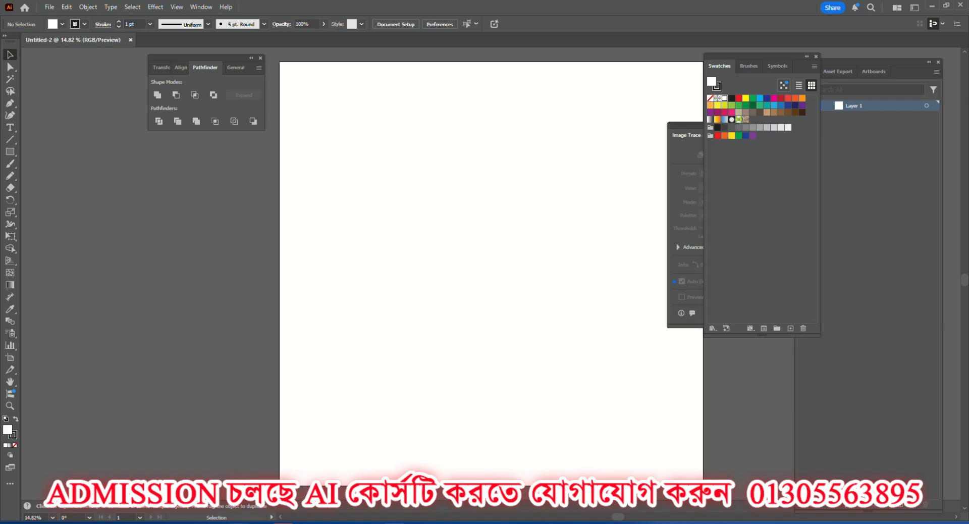
Open "a-sleek--professional-real-estate-company-logo-fea.svg" from the Downloads folder as its own Illustrator document, and return to the Untitled-2 document.
{"action": "left_click", "coordinate": [238, 523]}
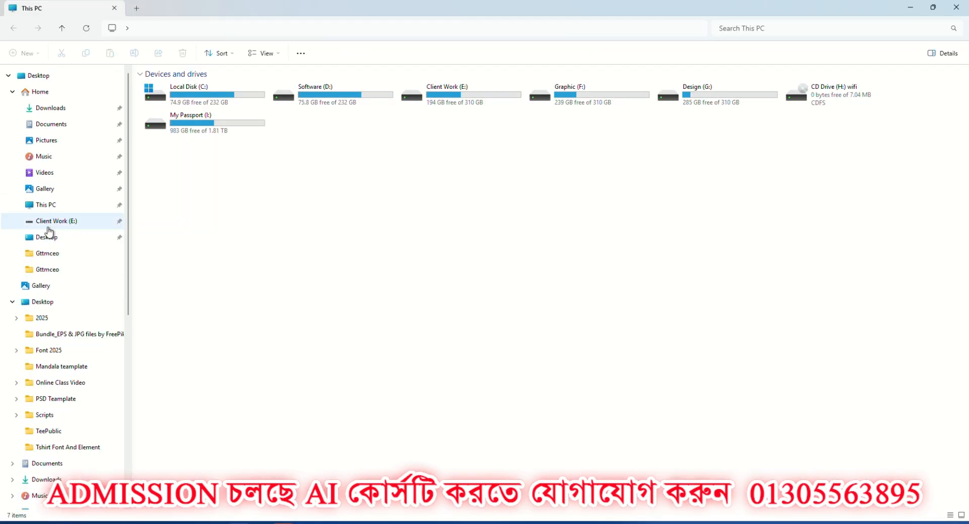
{"action": "left_click", "coordinate": [53, 110]}
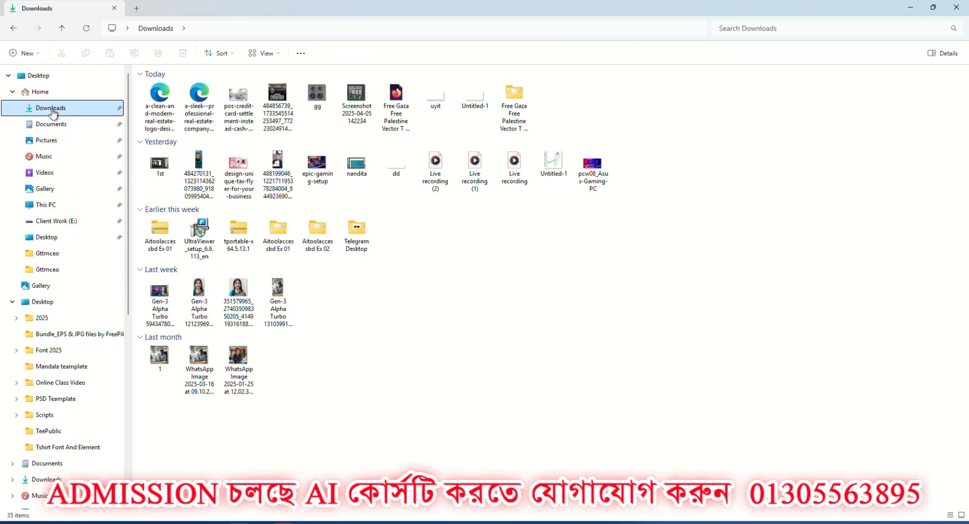
{"action": "left_click_drag", "start_coordinate": [199, 97], "coordinate": [413, 176]}
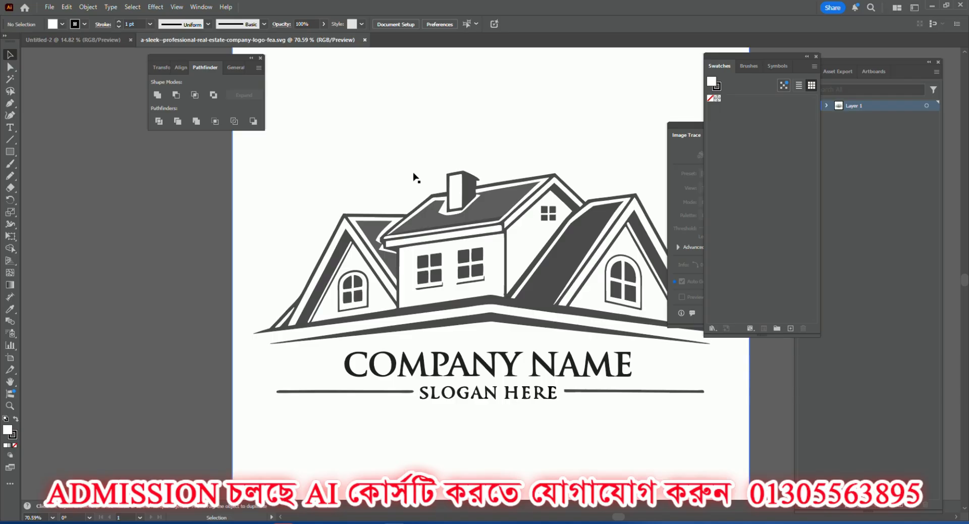
{"action": "scroll", "coordinate": [417, 197], "scroll_direction": "down", "scroll_amount": 3}
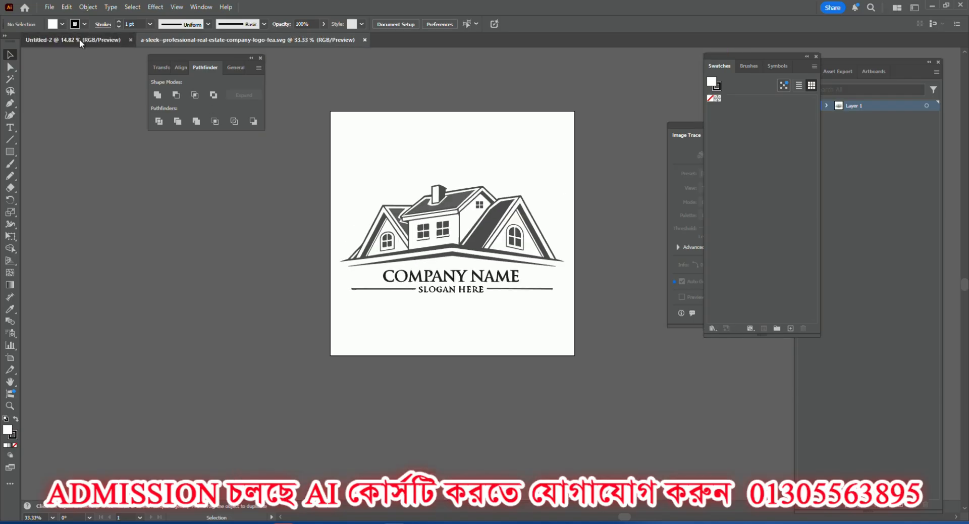
{"action": "left_click", "coordinate": [80, 39]}
{"action": "left_click", "coordinate": [186, 38]}
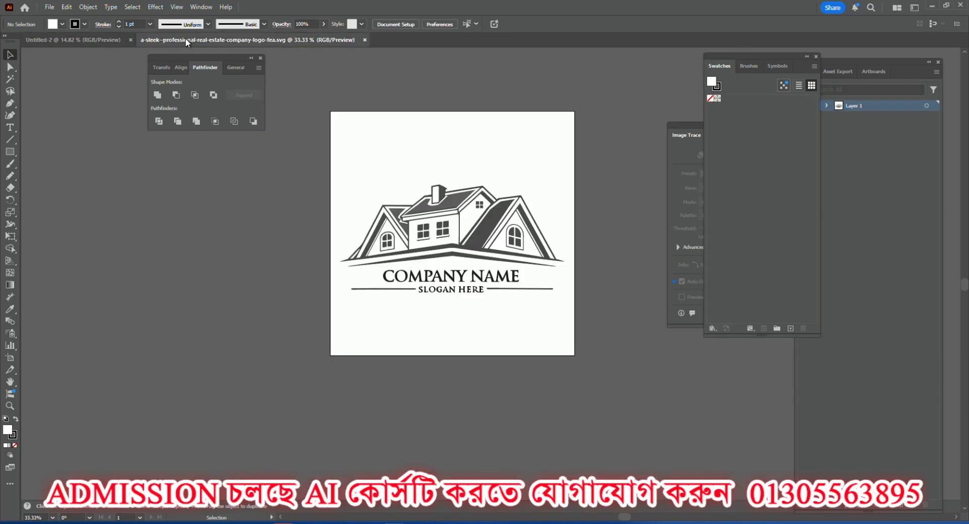
{"action": "left_click", "coordinate": [86, 39]}
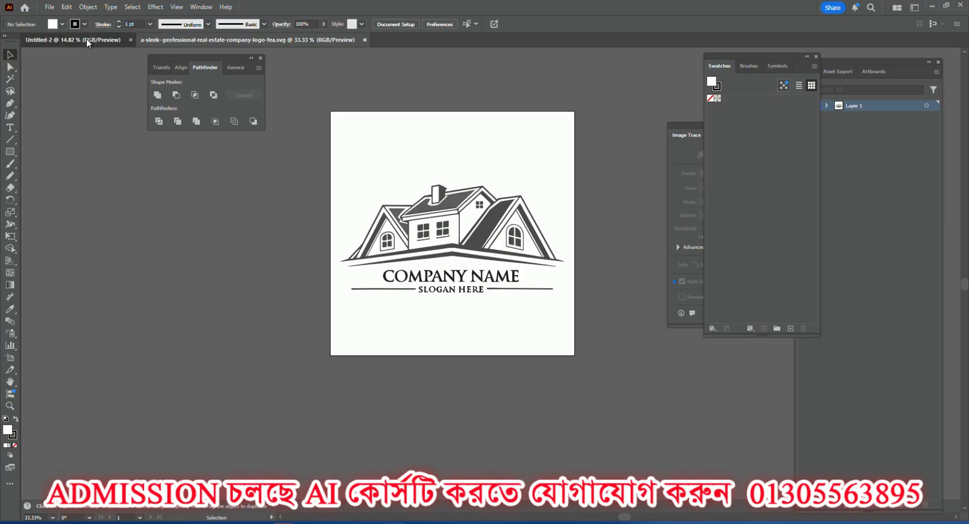
{"action": "scroll", "coordinate": [308, 246], "scroll_direction": "down", "scroll_amount": 1}
{"action": "key", "text": "ctrl+minus"}
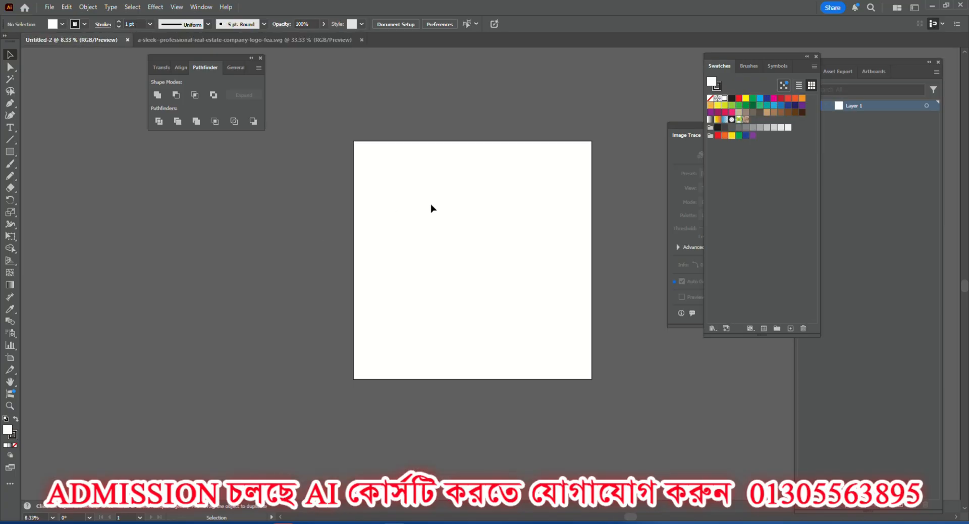
Place "a-sleek--professional-real-estate-company-logo-fea" from Downloads into Untitled-2 and position it on the pasteboard beside the artboard.
{"action": "left_click", "coordinate": [49, 7]}
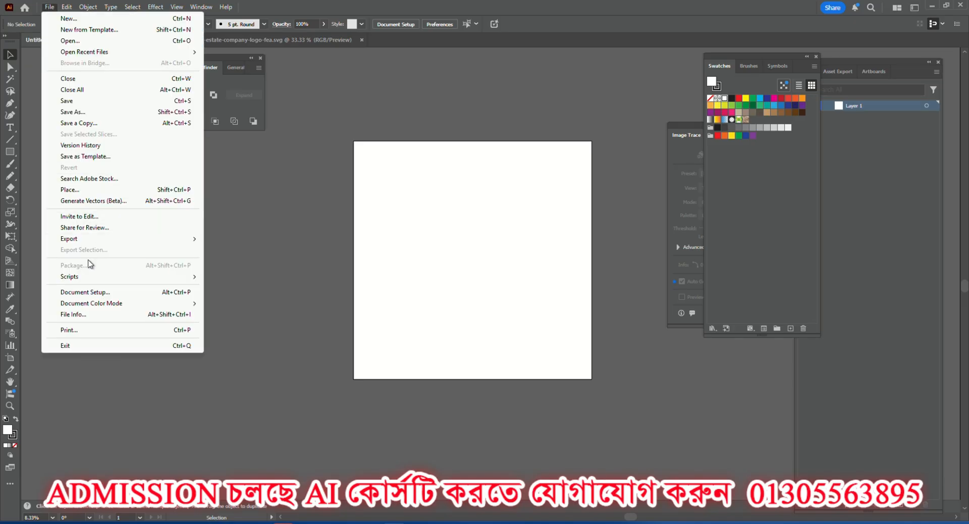
{"action": "left_click", "coordinate": [70, 190]}
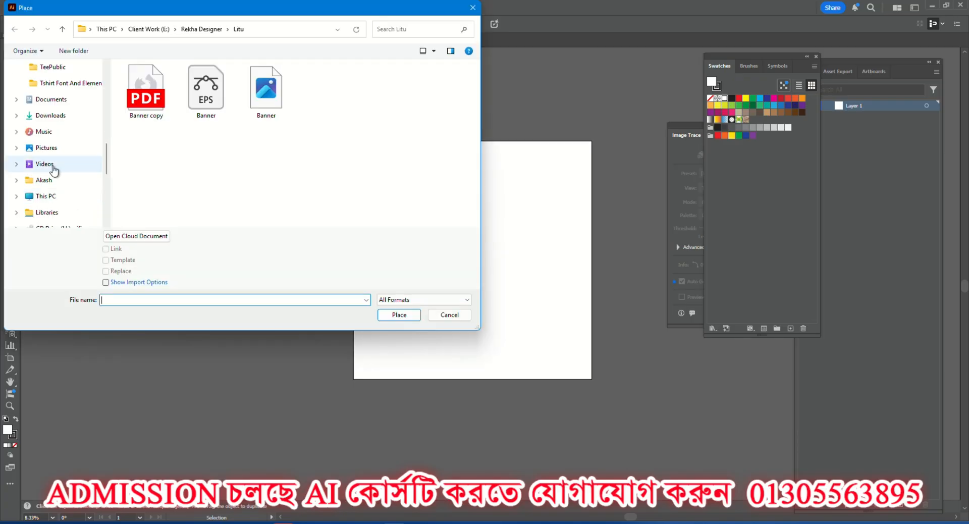
{"action": "scroll", "coordinate": [54, 168], "scroll_direction": "down", "scroll_amount": 1}
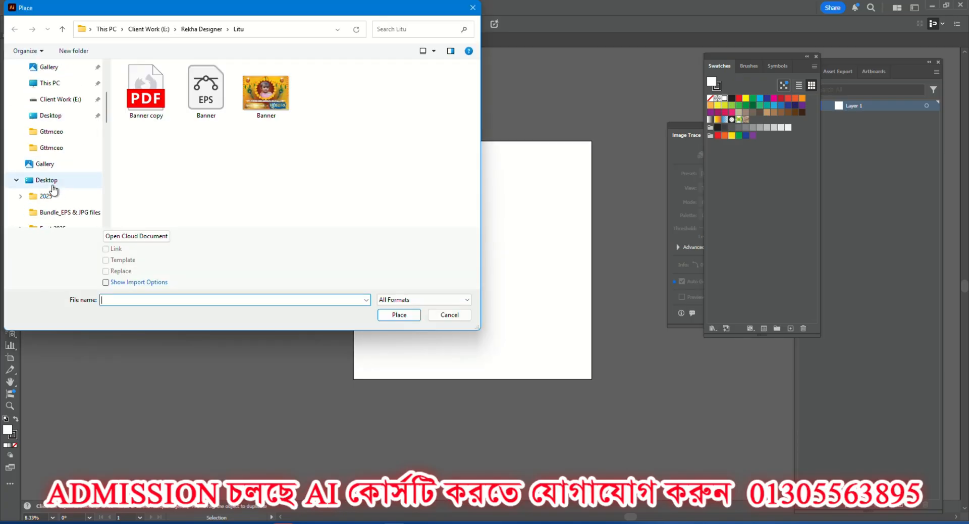
{"action": "scroll", "coordinate": [54, 190], "scroll_direction": "up", "scroll_amount": 1}
{"action": "scroll", "coordinate": [54, 176], "scroll_direction": "down", "scroll_amount": 5}
{"action": "left_click", "coordinate": [52, 165]}
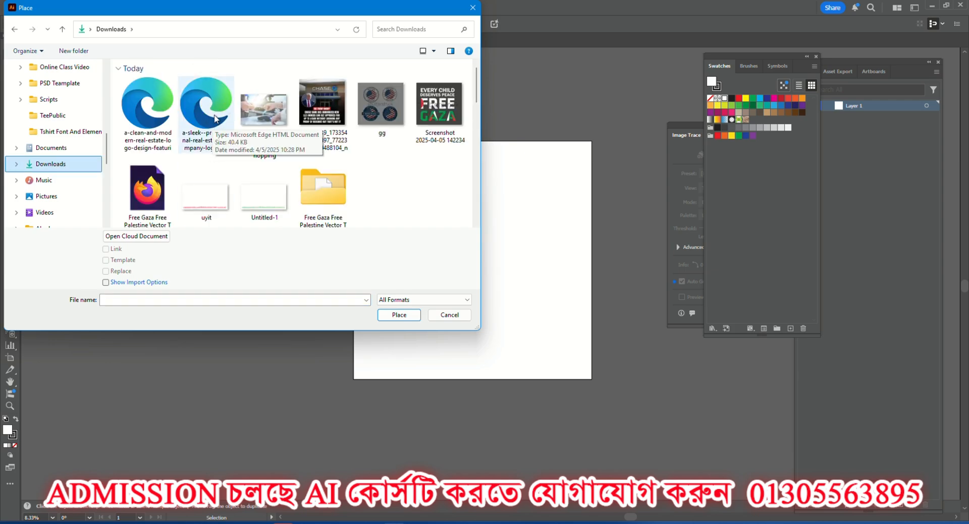
{"action": "left_click", "coordinate": [215, 101]}
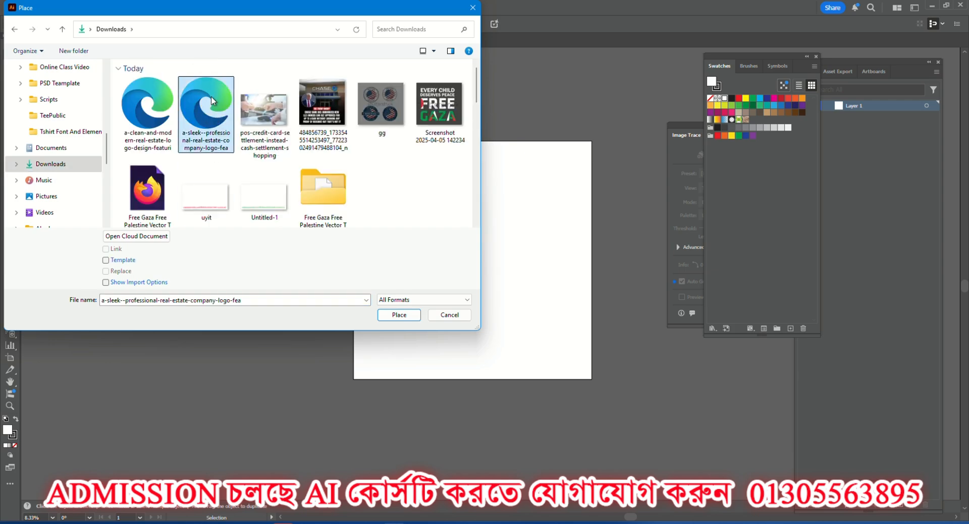
{"action": "left_click", "coordinate": [399, 315]}
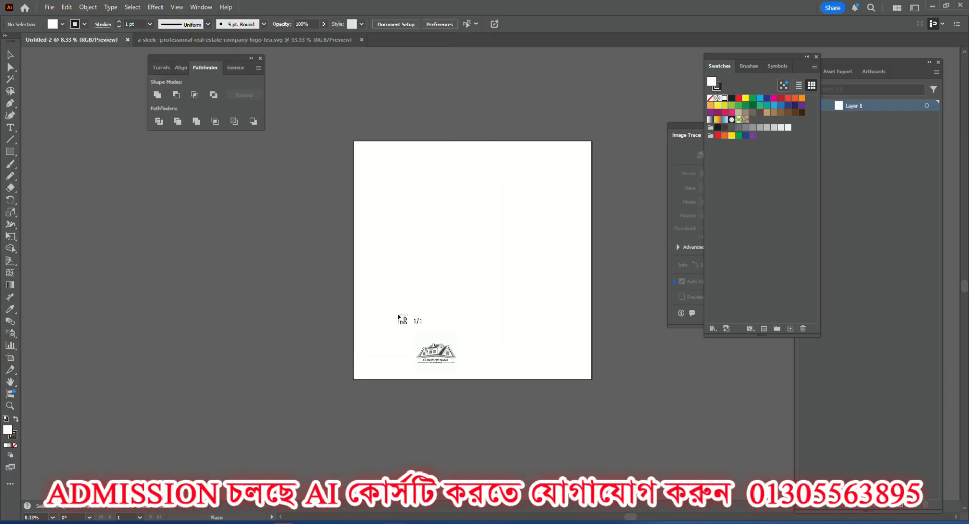
{"action": "left_click", "coordinate": [232, 183]}
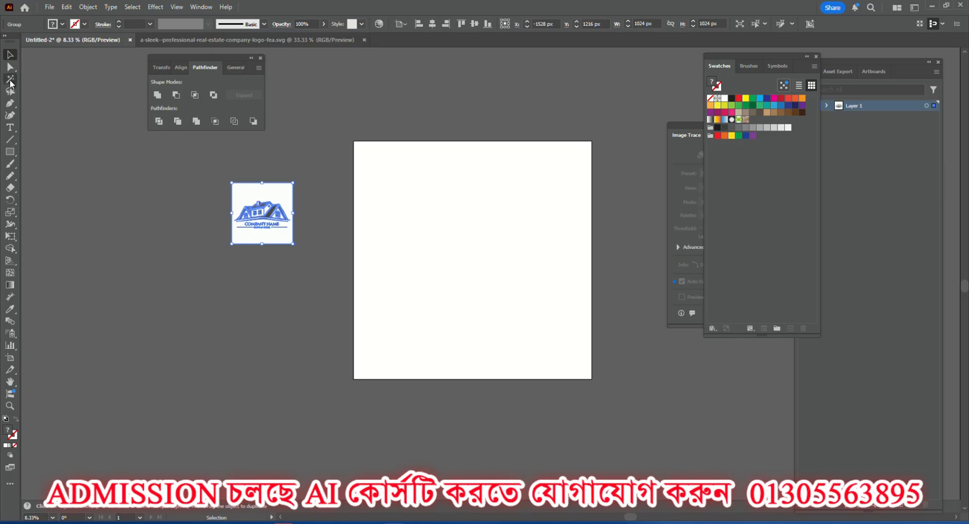
{"action": "left_click_drag", "start_coordinate": [272, 189], "coordinate": [247, 209]}
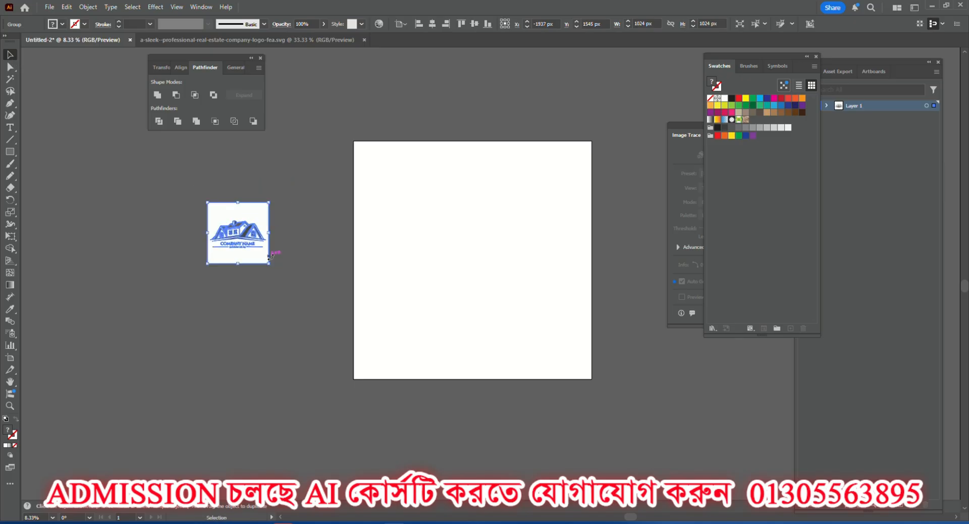
{"action": "left_click", "coordinate": [285, 265]}
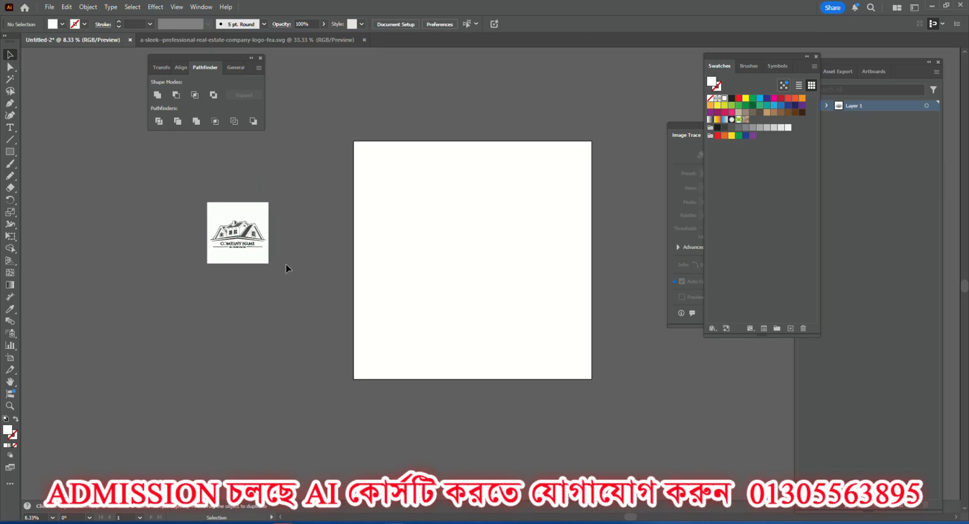
Ungroup the placed COMPANY NAME logo and deselect its parts.
{"action": "scroll", "coordinate": [238, 235], "scroll_direction": "up", "scroll_amount": 5}
{"action": "scroll", "coordinate": [239, 236], "scroll_direction": "up", "scroll_amount": 3}
{"action": "scroll", "coordinate": [268, 234], "scroll_direction": "down", "scroll_amount": 5}
{"action": "left_click", "coordinate": [349, 165]}
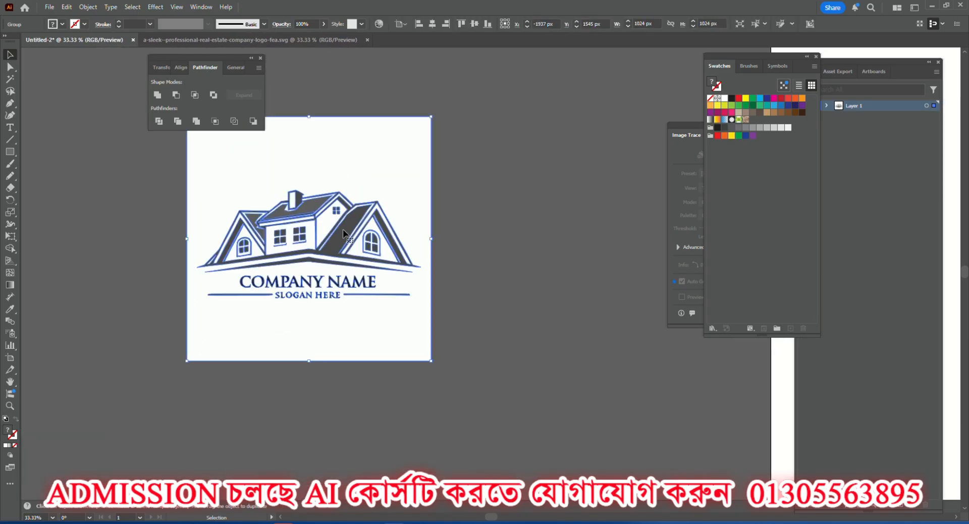
{"action": "right_click", "coordinate": [349, 163]}
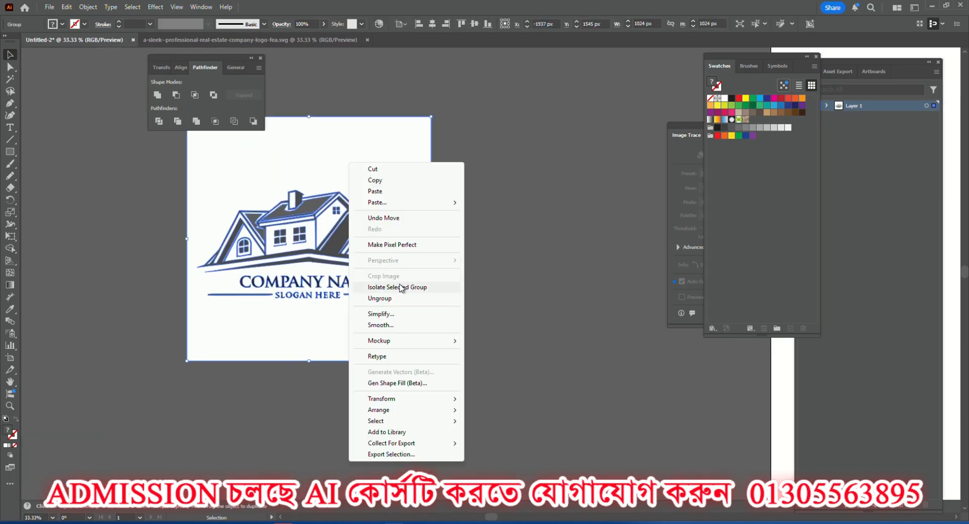
{"action": "left_click", "coordinate": [382, 297]}
{"action": "left_click", "coordinate": [462, 247]}
Try moving the white background square away from the ungrouped COMPANY NAME logo, and undo each move.
{"action": "left_click_drag", "start_coordinate": [398, 166], "coordinate": [568, 355]}
{"action": "scroll", "coordinate": [311, 219], "scroll_direction": "up", "scroll_amount": 4}
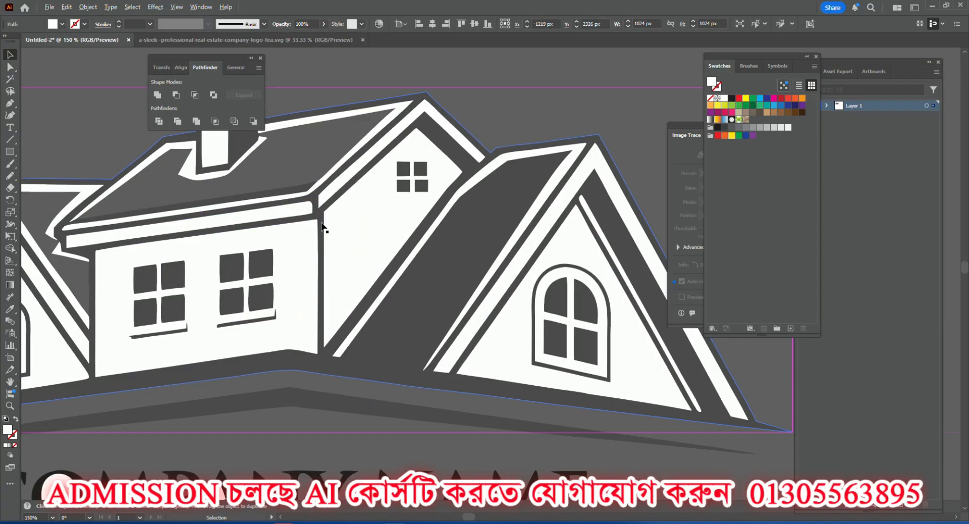
{"action": "scroll", "coordinate": [322, 225], "scroll_direction": "down", "scroll_amount": 2}
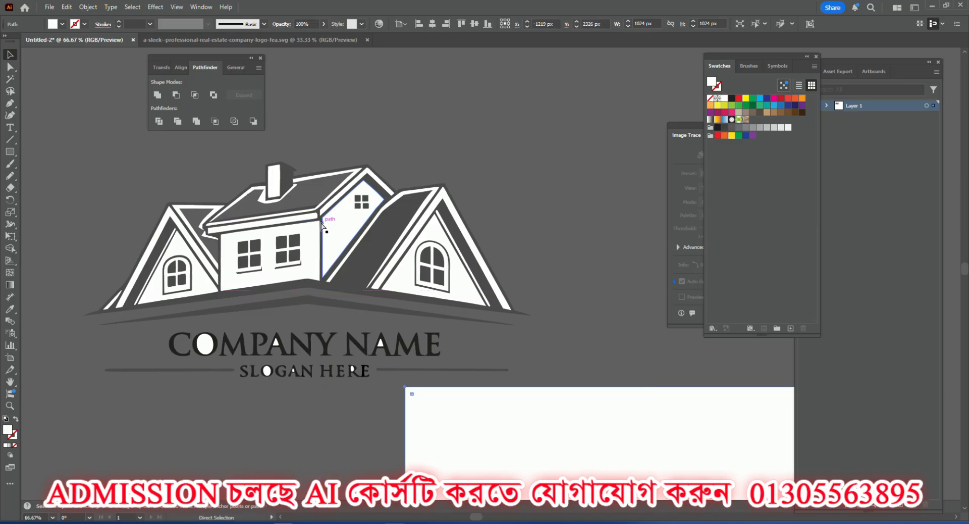
{"action": "key", "text": "ctrl+z"}
{"action": "scroll", "coordinate": [322, 225], "scroll_direction": "down", "scroll_amount": 2}
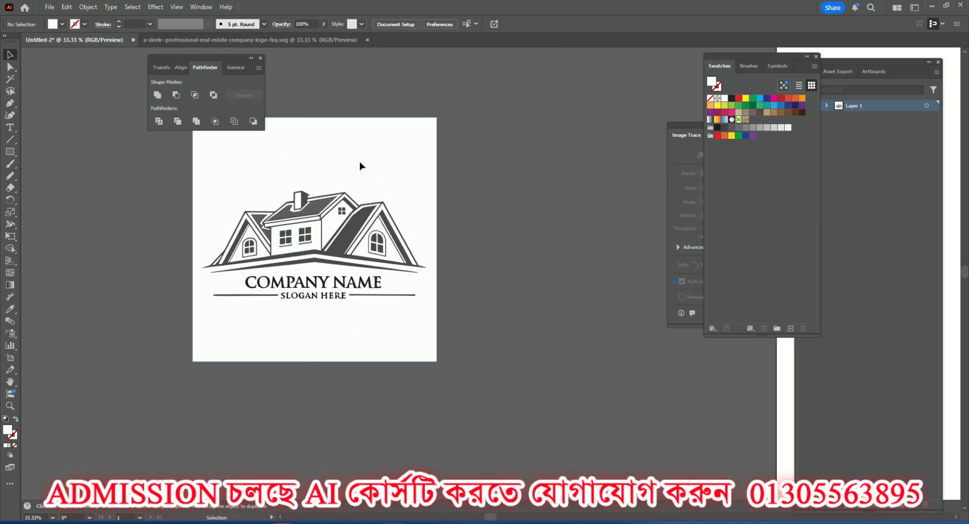
{"action": "left_click_drag", "start_coordinate": [359, 162], "coordinate": [596, 351]}
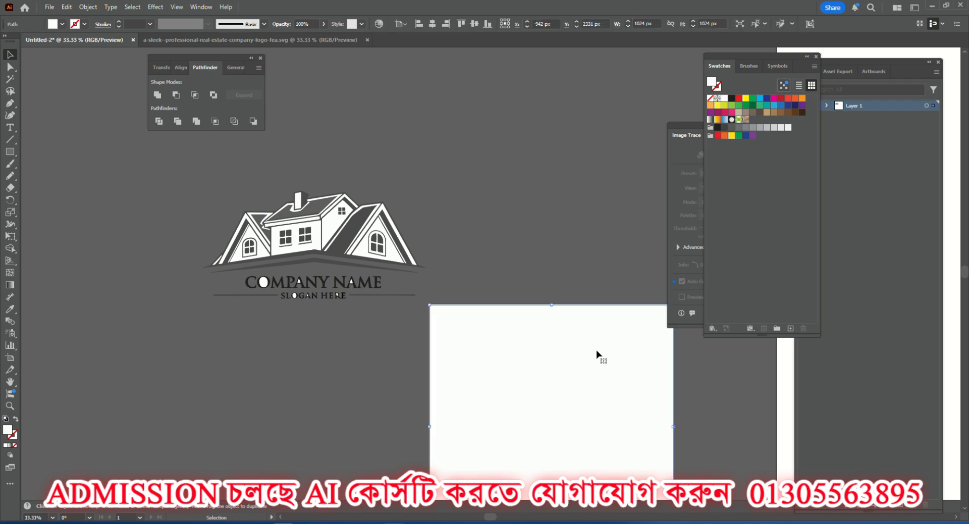
{"action": "key", "text": "ctrl+z"}
{"action": "left_click", "coordinate": [513, 242]}
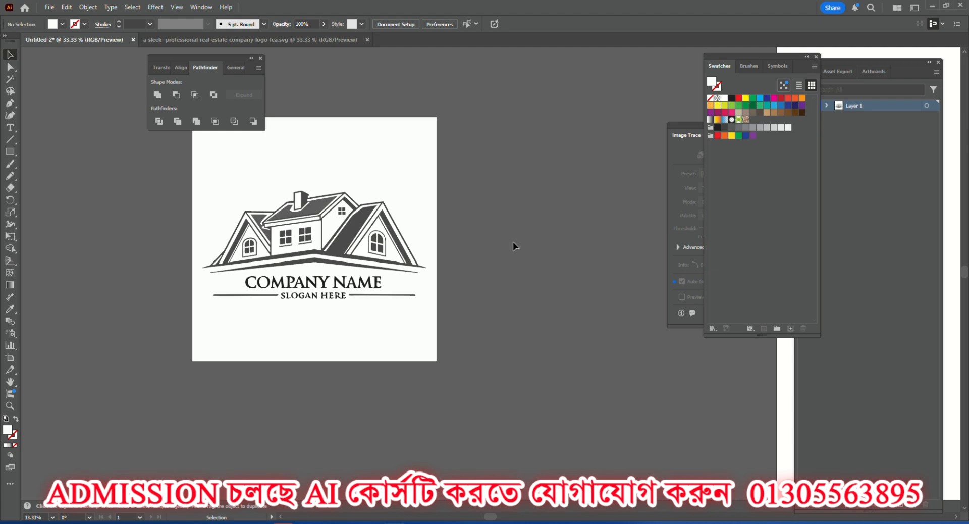
{"action": "scroll", "coordinate": [309, 231], "scroll_direction": "up", "scroll_amount": 2}
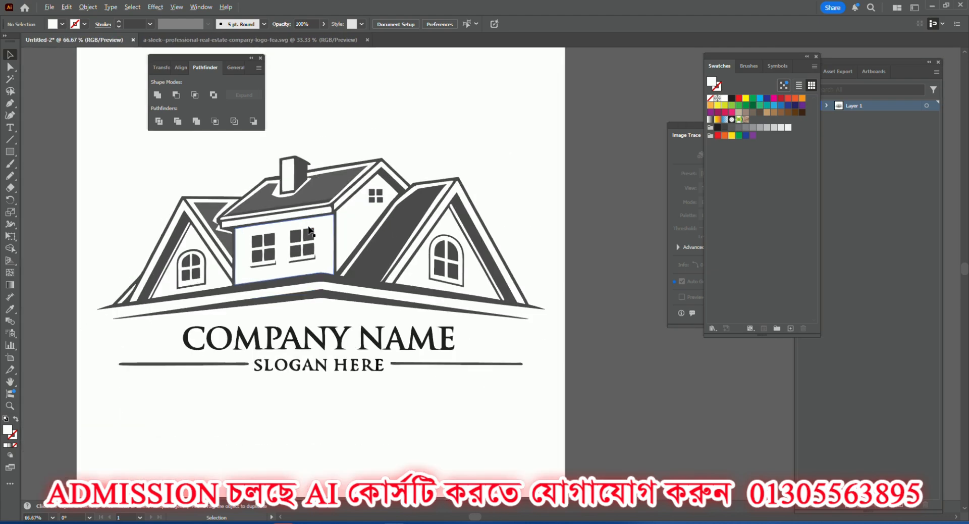
Select the whole COMPANY NAME logo with its white background, enlarge it to 3634 px square, and position it beside the artboard without overlap.
{"action": "scroll", "coordinate": [309, 231], "scroll_direction": "down", "scroll_amount": 1}
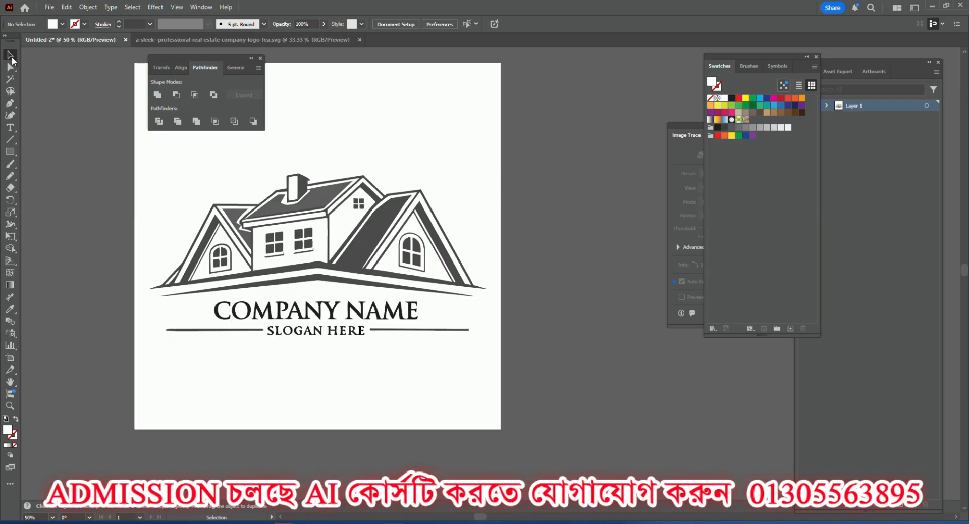
{"action": "scroll", "coordinate": [290, 269], "scroll_direction": "up", "scroll_amount": 4}
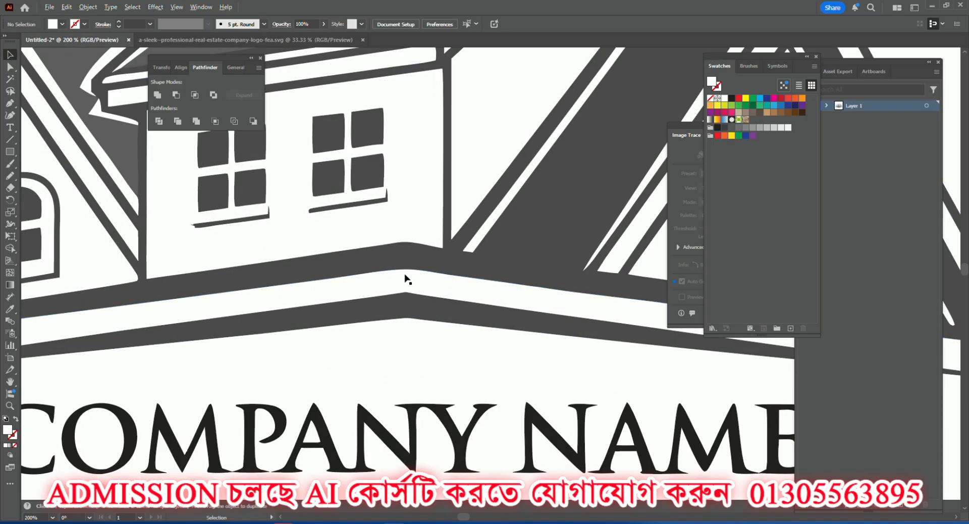
{"action": "scroll", "coordinate": [408, 279], "scroll_direction": "down", "scroll_amount": 5}
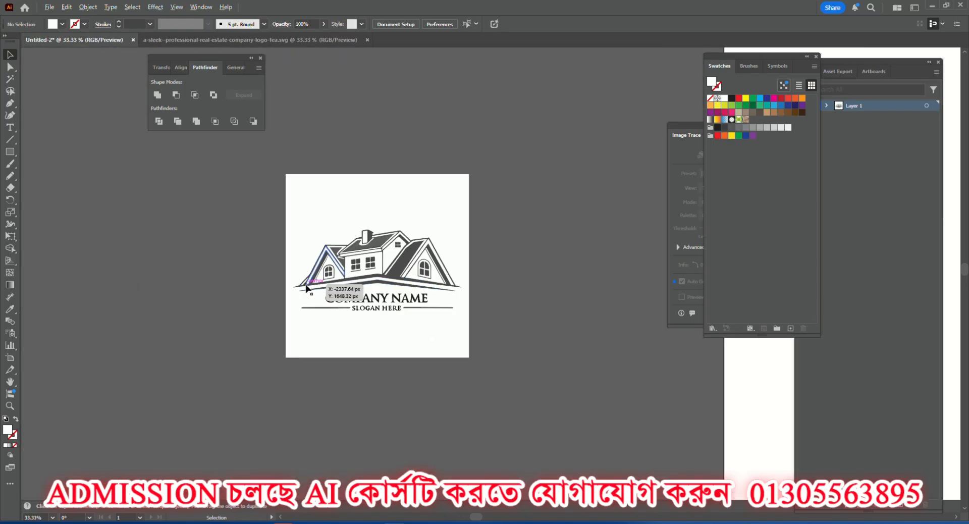
{"action": "scroll", "coordinate": [306, 289], "scroll_direction": "down", "scroll_amount": 5}
{"action": "scroll", "coordinate": [454, 289], "scroll_direction": "down", "scroll_amount": 1}
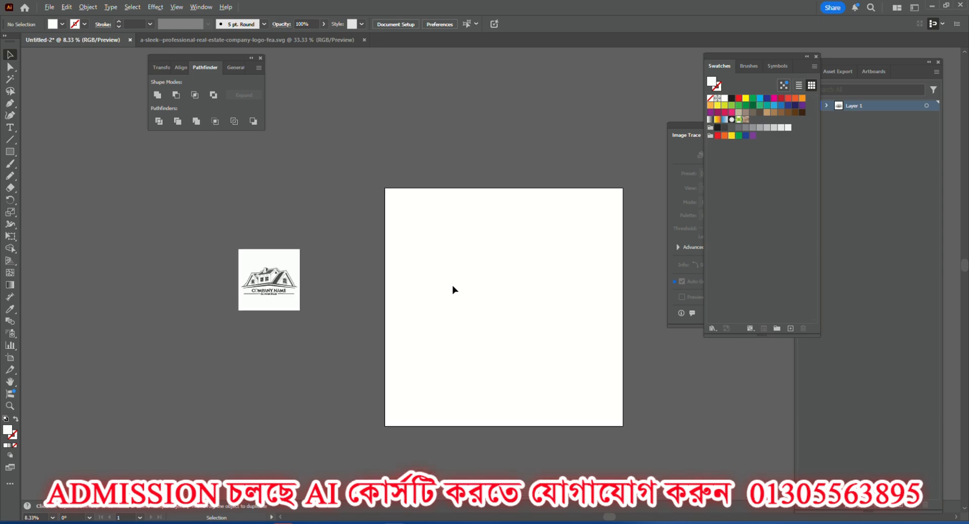
{"action": "left_click_drag", "start_coordinate": [200, 213], "coordinate": [325, 356]}
{"action": "left_click_drag", "start_coordinate": [284, 278], "coordinate": [425, 387]}
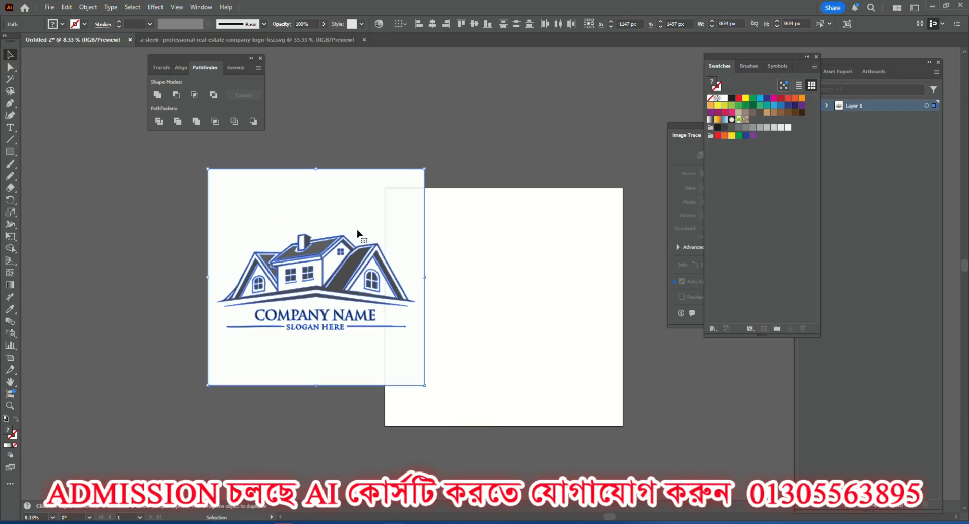
{"action": "left_click_drag", "start_coordinate": [352, 215], "coordinate": [306, 237]}
{"action": "scroll", "coordinate": [241, 273], "scroll_direction": "up", "scroll_amount": 3}
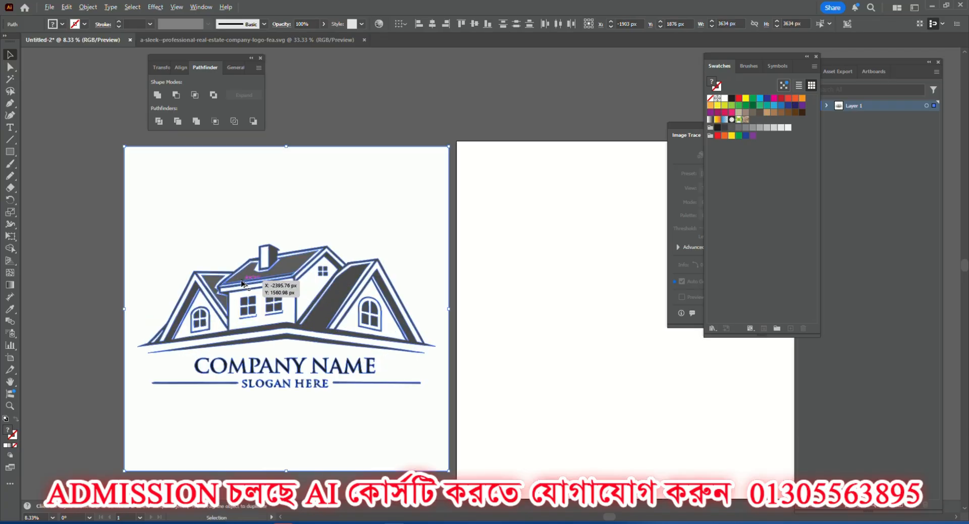
{"action": "scroll", "coordinate": [374, 298], "scroll_direction": "down", "scroll_amount": 1}
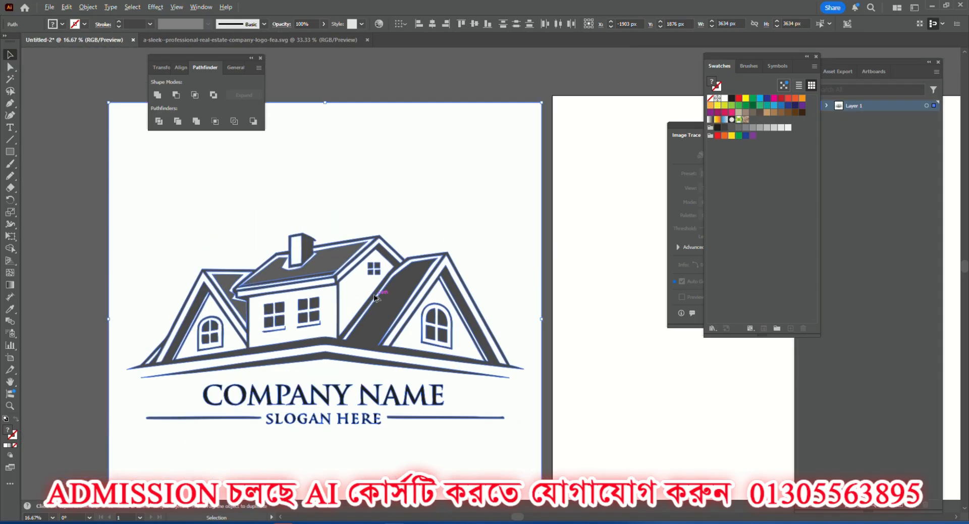
Close and reopen the Pathfinder tools, and place them clear of the logo artwork.
{"action": "left_click", "coordinate": [260, 58]}
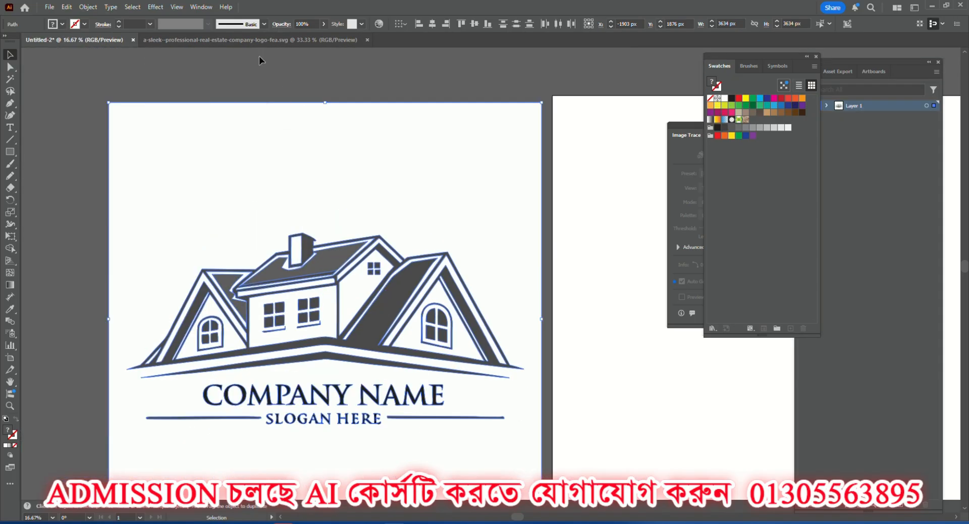
{"action": "left_click", "coordinate": [201, 7]}
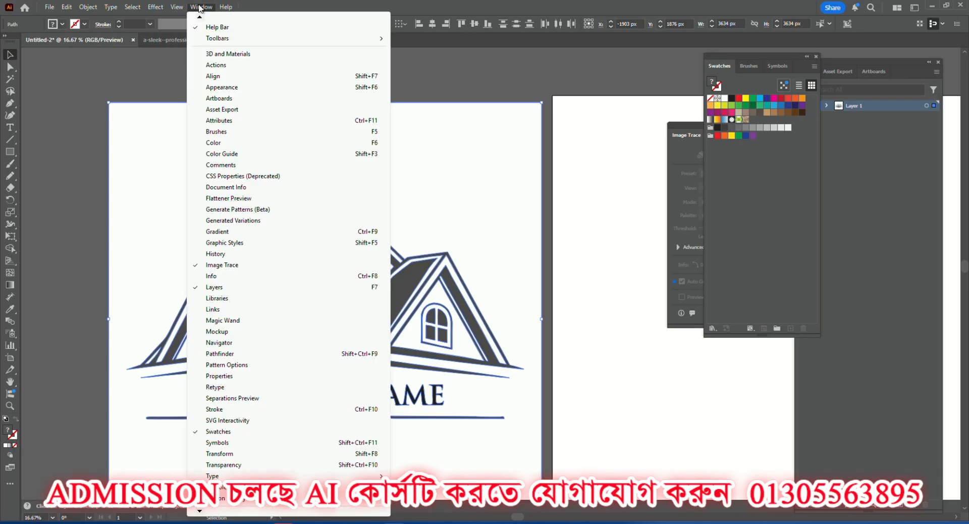
{"action": "left_click", "coordinate": [231, 354]}
{"action": "scroll", "coordinate": [253, 180], "scroll_direction": "up", "scroll_amount": 1}
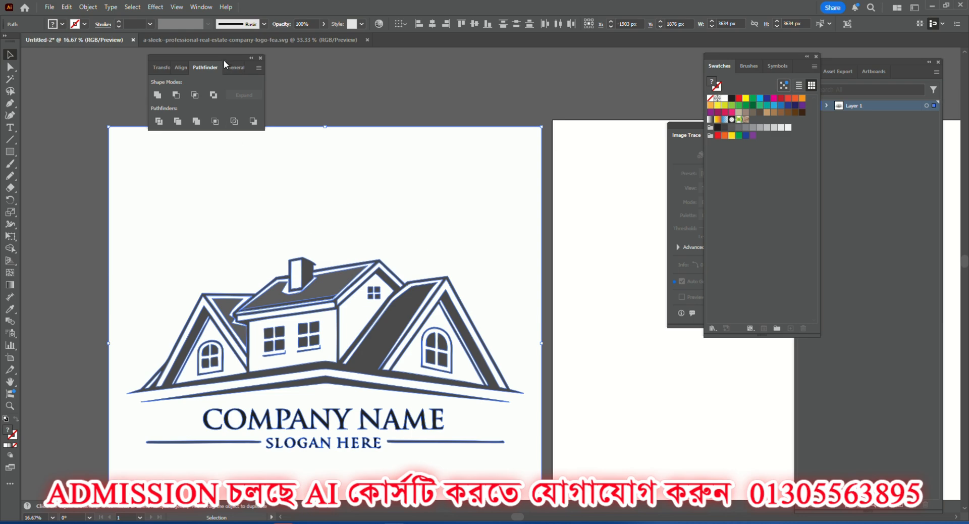
{"action": "left_click_drag", "start_coordinate": [225, 57], "coordinate": [189, 51]}
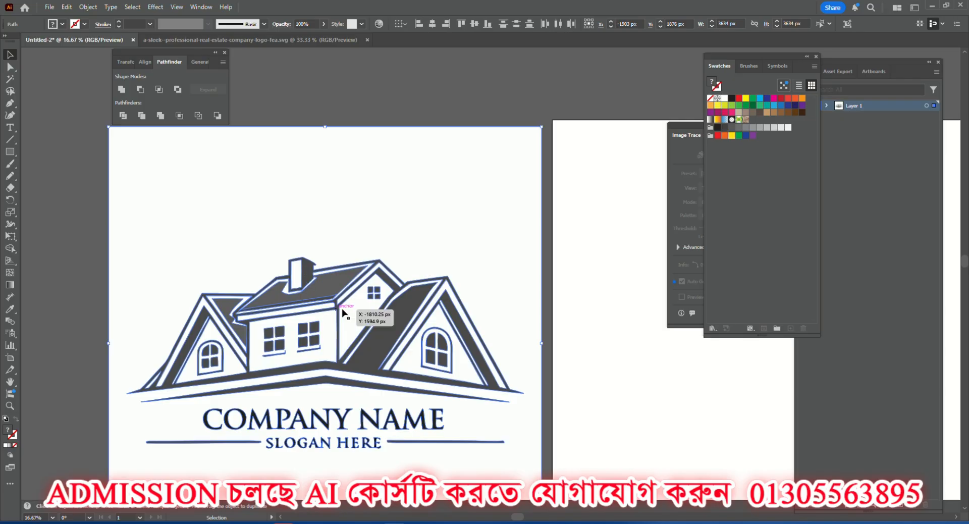
Apply the Pathfinder Trim operation to the whole logo and its white background.
{"action": "scroll", "coordinate": [375, 322], "scroll_direction": "down", "scroll_amount": 1}
{"action": "scroll", "coordinate": [375, 322], "scroll_direction": "up", "scroll_amount": 1}
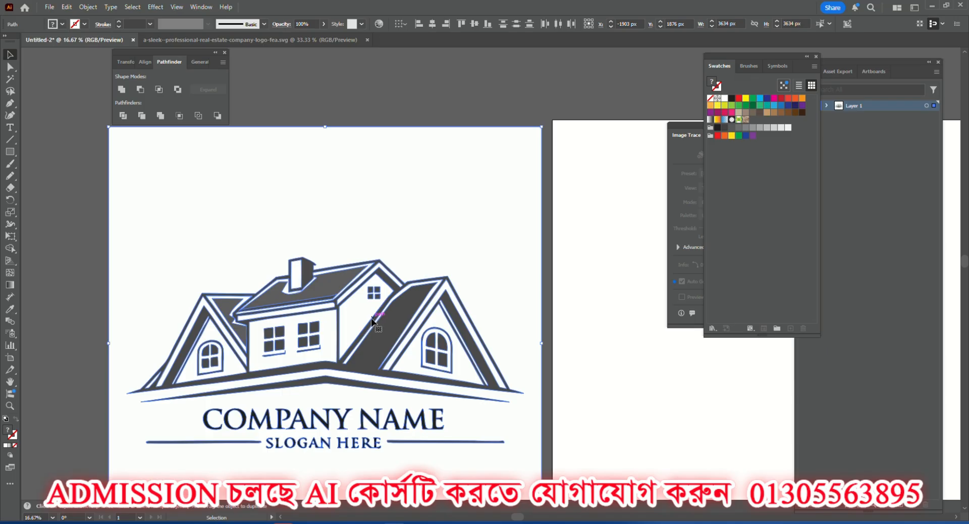
{"action": "left_click", "coordinate": [141, 116]}
{"action": "scroll", "coordinate": [298, 299], "scroll_direction": "down", "scroll_amount": 3}
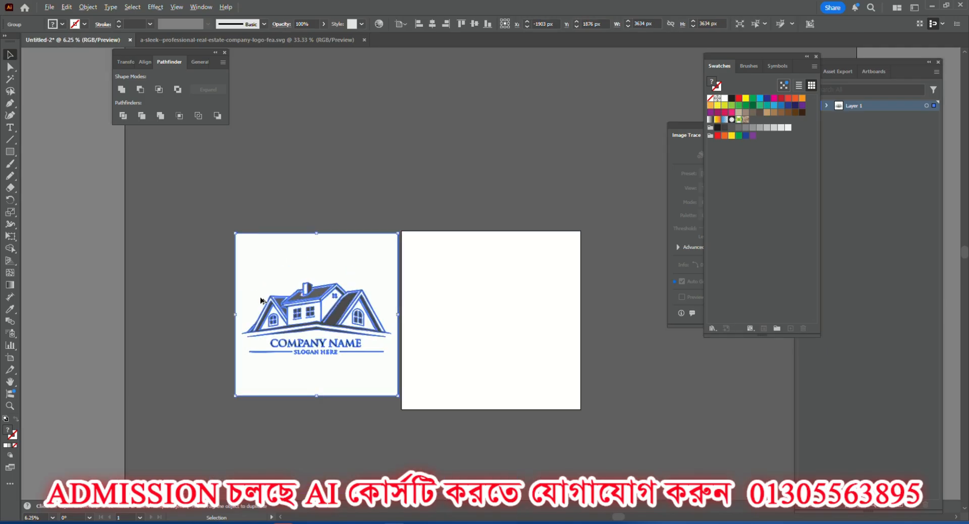
{"action": "scroll", "coordinate": [325, 318], "scroll_direction": "up", "scroll_amount": 3}
{"action": "scroll", "coordinate": [311, 318], "scroll_direction": "down", "scroll_amount": 1}
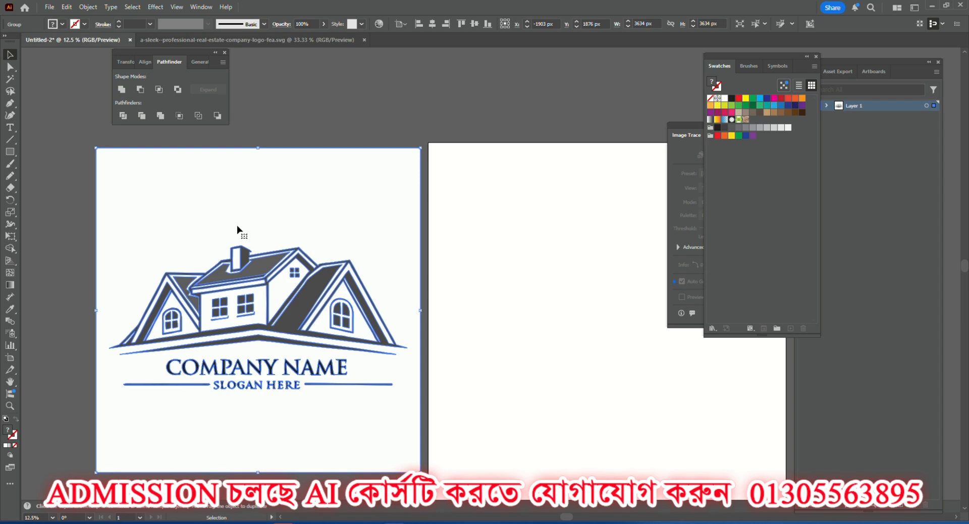
Select all white-filled shapes of the trimmed logo with the Magic Wand and delete them.
{"action": "left_click", "coordinate": [10, 55]}
{"action": "left_click", "coordinate": [11, 79]}
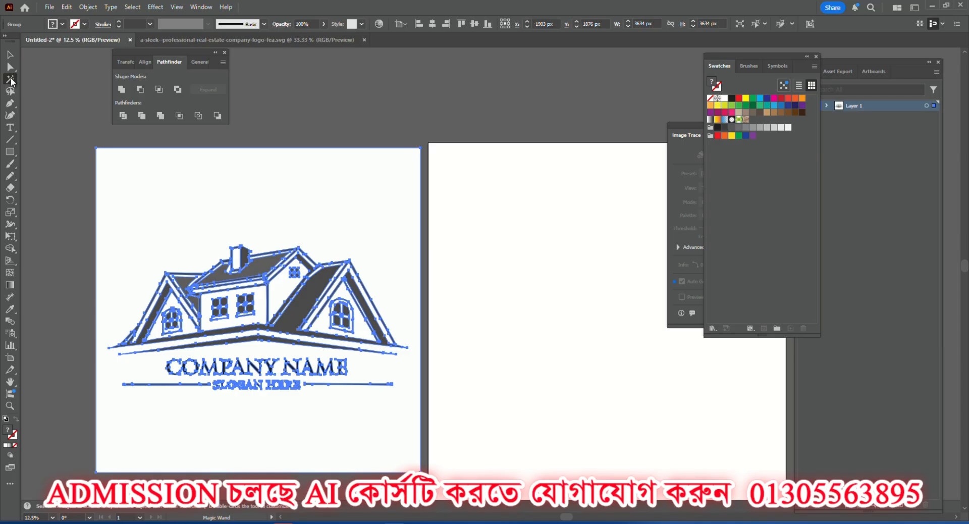
{"action": "left_click", "coordinate": [157, 188]}
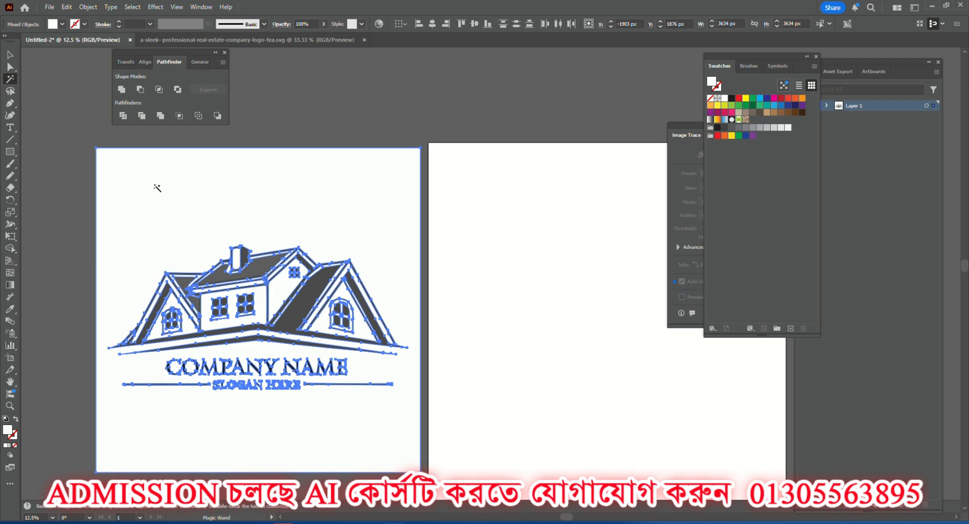
{"action": "key", "text": "Delete"}
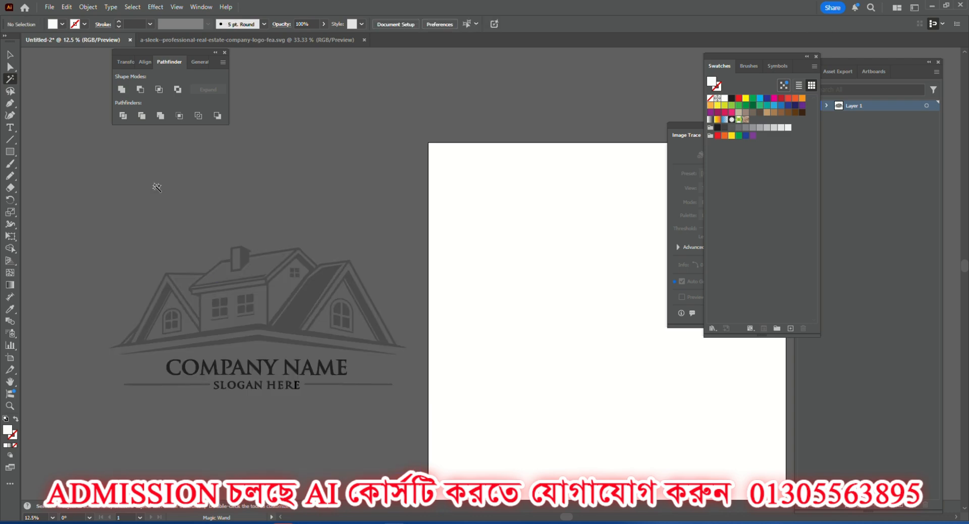
Ungroup the trimmed COMPANY NAME logo and deselect its parts.
{"action": "key", "text": "v"}
{"action": "scroll", "coordinate": [208, 328], "scroll_direction": "up", "scroll_amount": 4}
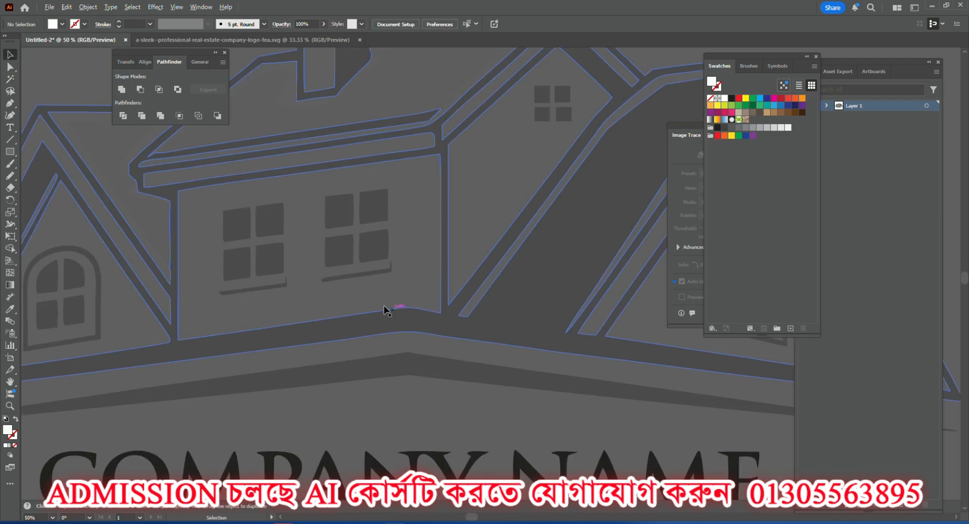
{"action": "scroll", "coordinate": [353, 265], "scroll_direction": "down", "scroll_amount": 3}
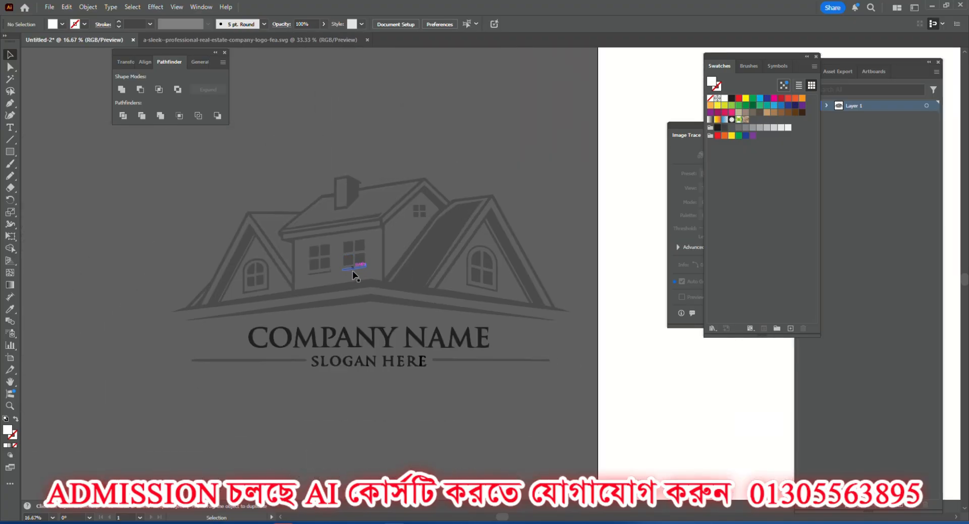
{"action": "scroll", "coordinate": [353, 350], "scroll_direction": "up", "scroll_amount": 3}
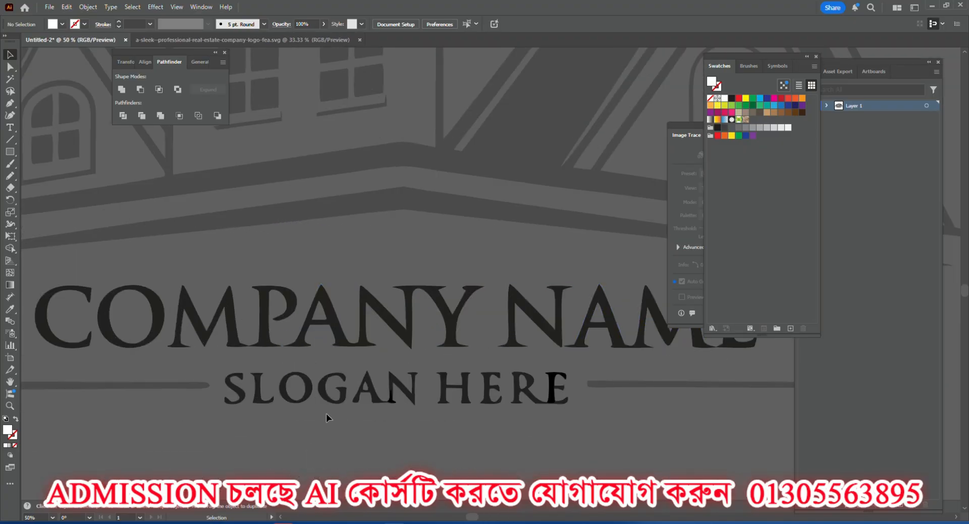
{"action": "scroll", "coordinate": [355, 391], "scroll_direction": "down", "scroll_amount": 3}
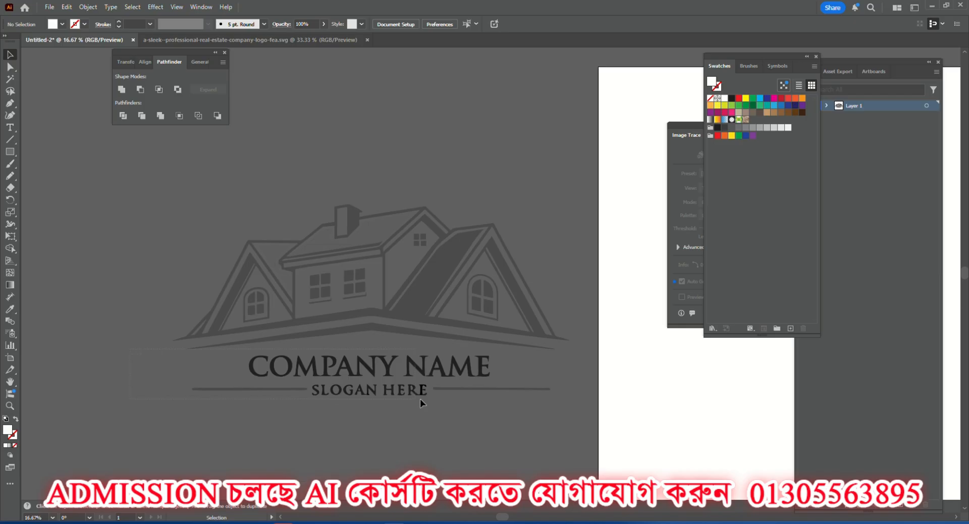
{"action": "left_click", "coordinate": [550, 416]}
{"action": "right_click", "coordinate": [417, 318]}
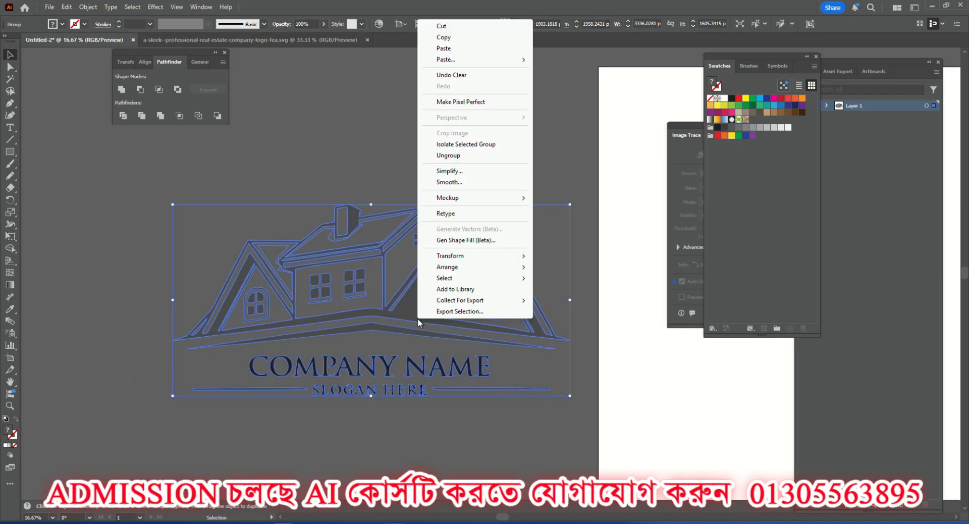
{"action": "left_click", "coordinate": [428, 150]}
{"action": "left_click", "coordinate": [222, 407]}
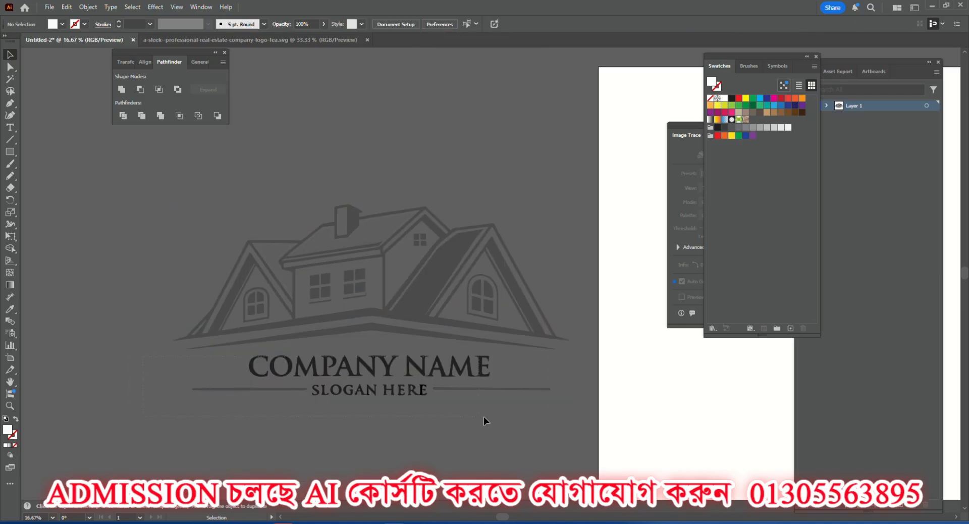
{"action": "left_click_drag", "start_coordinate": [559, 431], "coordinate": [558, 431]}
{"action": "scroll", "coordinate": [423, 416], "scroll_direction": "down", "scroll_amount": 4}
{"action": "left_click", "coordinate": [353, 358]}
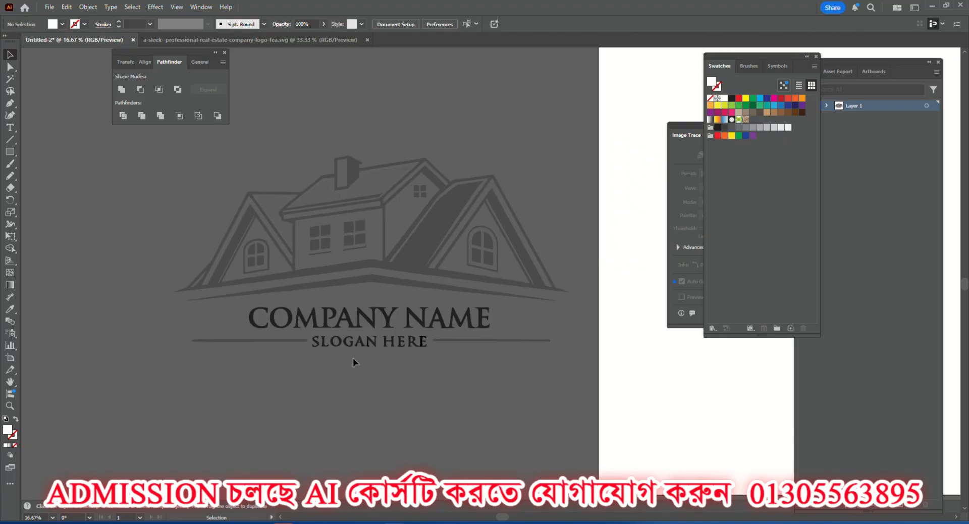
Examine the letter shapes of the COMPANY NAME and SLOGAN HERE text up close.
{"action": "scroll", "coordinate": [360, 325], "scroll_direction": "up", "scroll_amount": 4}
{"action": "scroll", "coordinate": [359, 325], "scroll_direction": "up", "scroll_amount": 3}
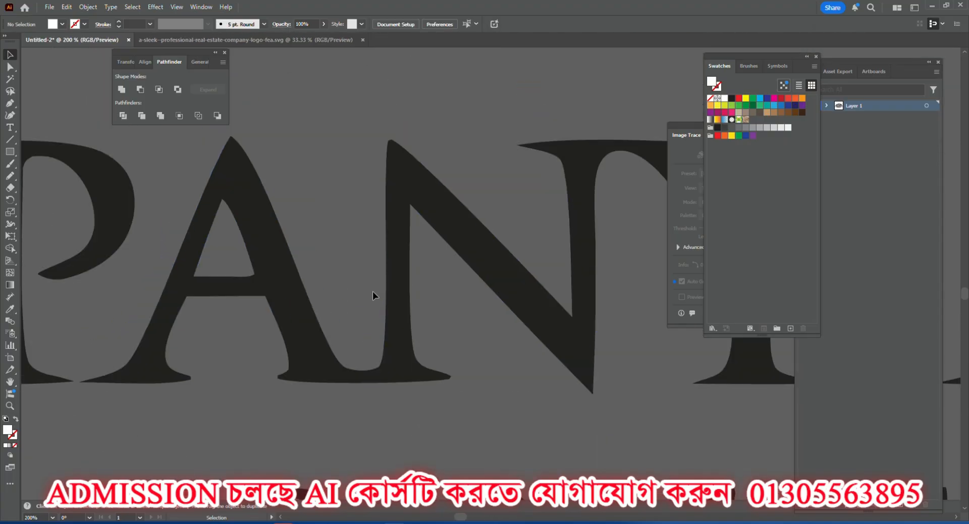
{"action": "scroll", "coordinate": [604, 263], "scroll_direction": "up", "scroll_amount": 3}
{"action": "scroll", "coordinate": [276, 321], "scroll_direction": "down", "scroll_amount": 4}
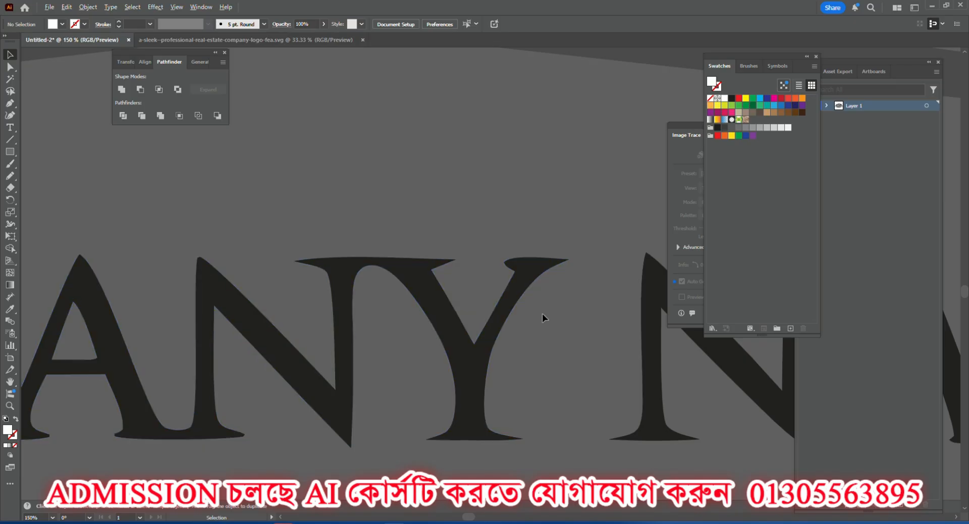
{"action": "scroll", "coordinate": [303, 367], "scroll_direction": "up", "scroll_amount": 2}
{"action": "scroll", "coordinate": [299, 368], "scroll_direction": "down", "scroll_amount": 4}
{"action": "scroll", "coordinate": [345, 438], "scroll_direction": "up", "scroll_amount": 3}
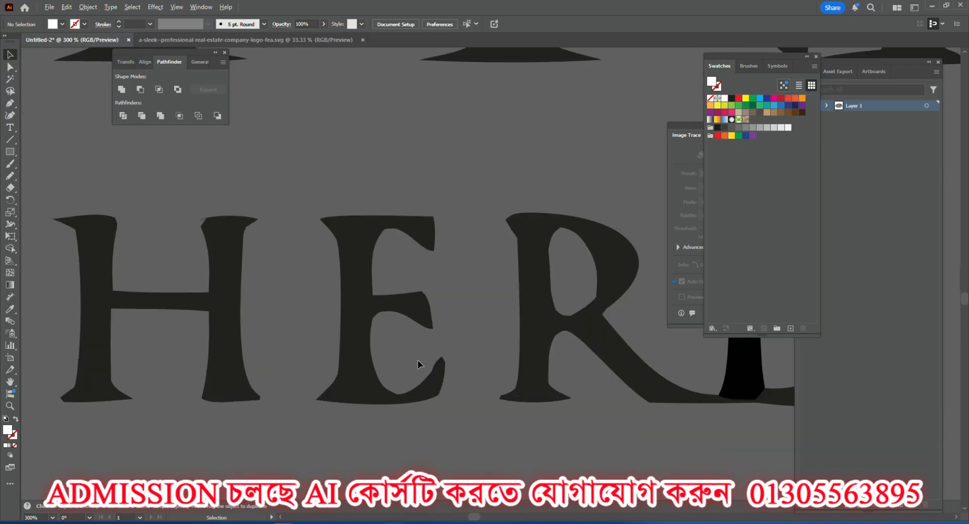
{"action": "scroll", "coordinate": [437, 272], "scroll_direction": "down", "scroll_amount": 3}
{"action": "scroll", "coordinate": [422, 290], "scroll_direction": "up", "scroll_amount": 4}
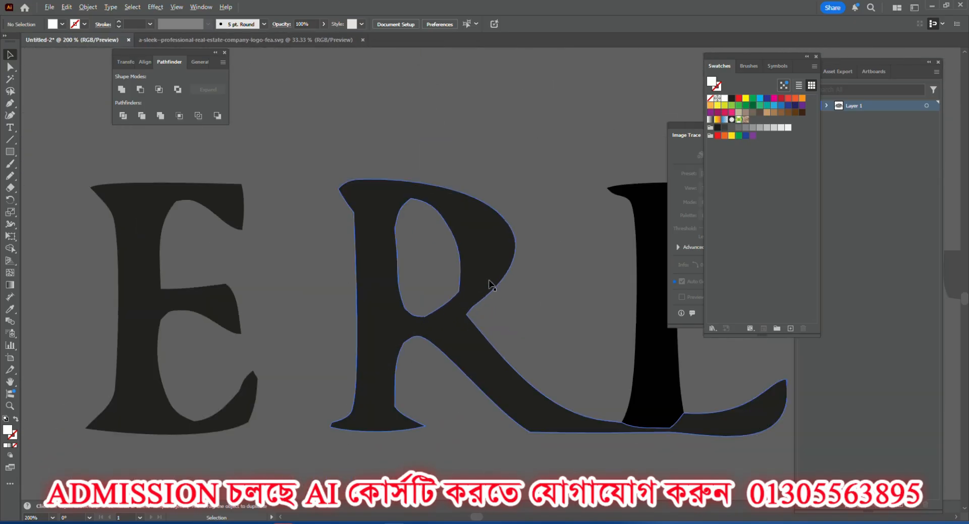
{"action": "scroll", "coordinate": [437, 290], "scroll_direction": "down", "scroll_amount": 5}
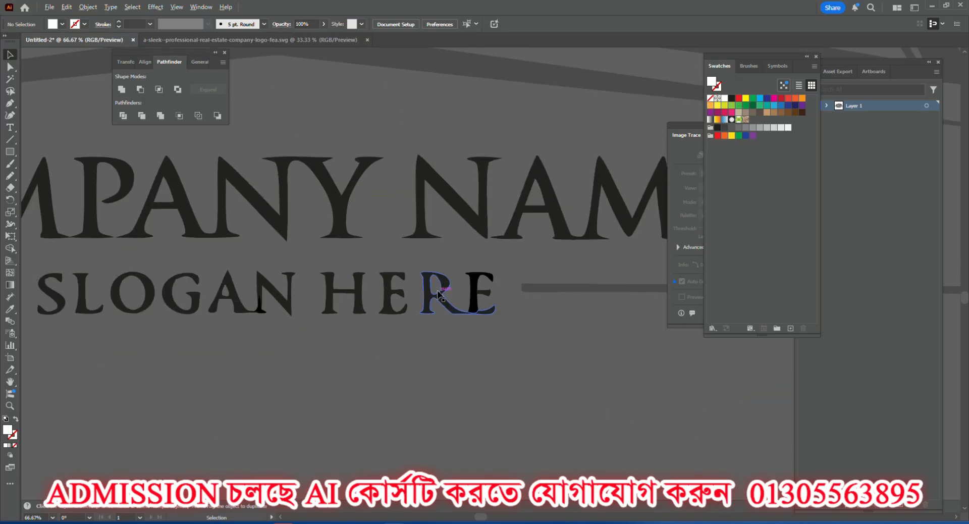
{"action": "scroll", "coordinate": [396, 290], "scroll_direction": "down", "scroll_amount": 1}
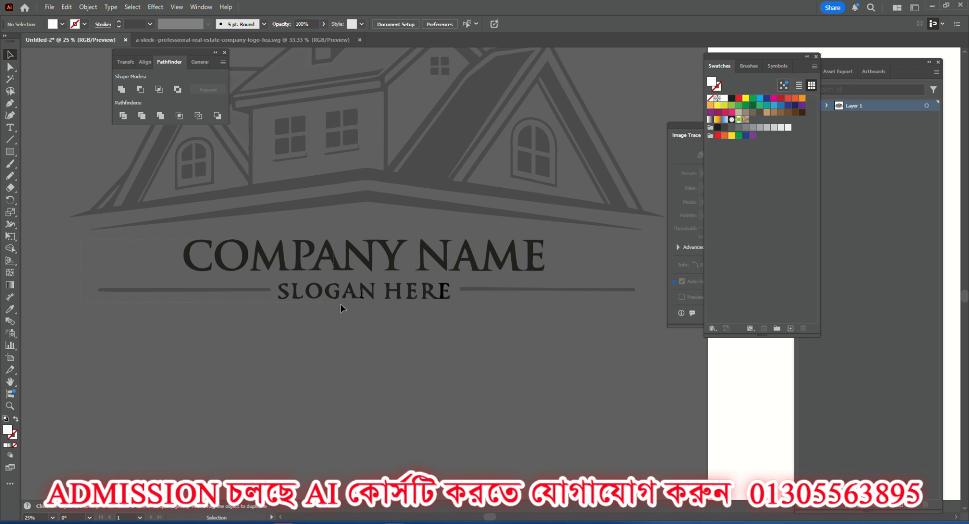
Select the COMPANY NAME and SLOGAN HERE lettering with its side lines and move it down, well away from the house drawing.
{"action": "left_click", "coordinate": [434, 271]}
{"action": "left_click_drag", "start_coordinate": [434, 272], "coordinate": [411, 471]}
{"action": "scroll", "coordinate": [377, 341], "scroll_direction": "up", "scroll_amount": 1}
{"action": "scroll", "coordinate": [375, 335], "scroll_direction": "down", "scroll_amount": 1}
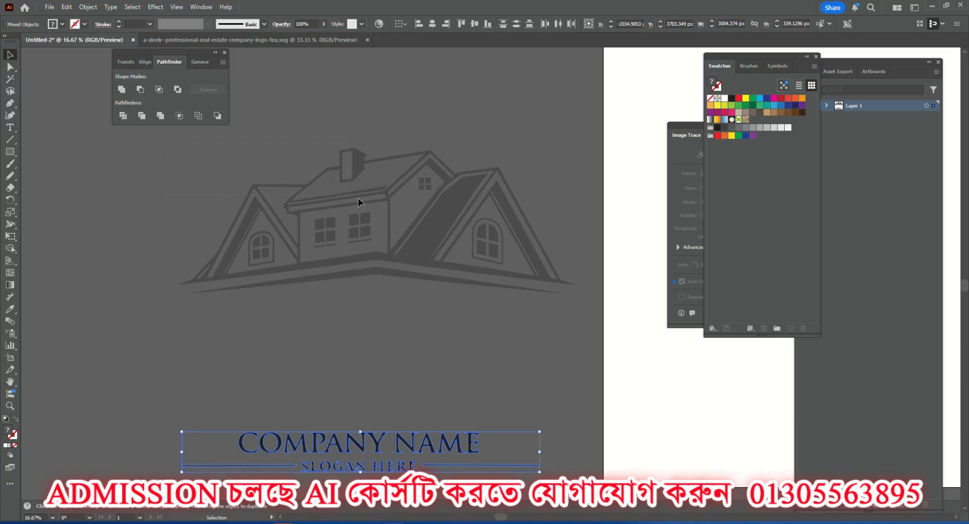
Select the entire house drawing above the lettering, leaving the COMPANY NAME text unselected.
{"action": "left_click", "coordinate": [571, 324]}
{"action": "scroll", "coordinate": [403, 217], "scroll_direction": "up", "scroll_amount": 3}
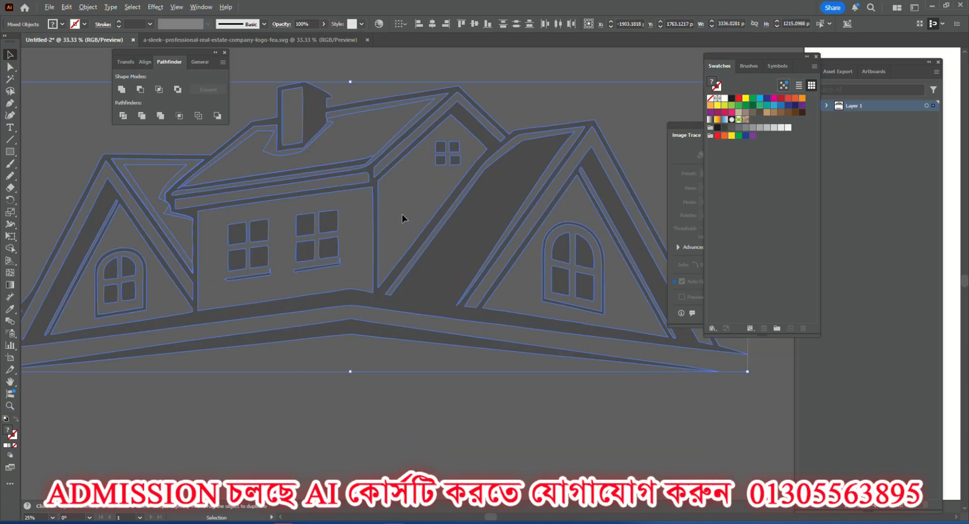
{"action": "scroll", "coordinate": [364, 227], "scroll_direction": "down", "scroll_amount": 2}
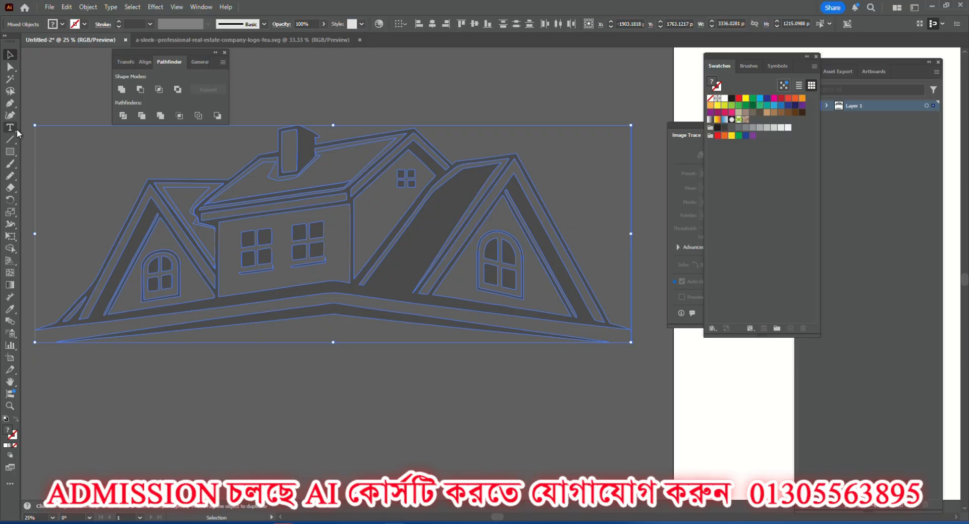
Try a pure red (FF0000) fill on the selected house drawing, and replace it with a medium blue fill.
{"action": "left_click", "coordinate": [59, 25]}
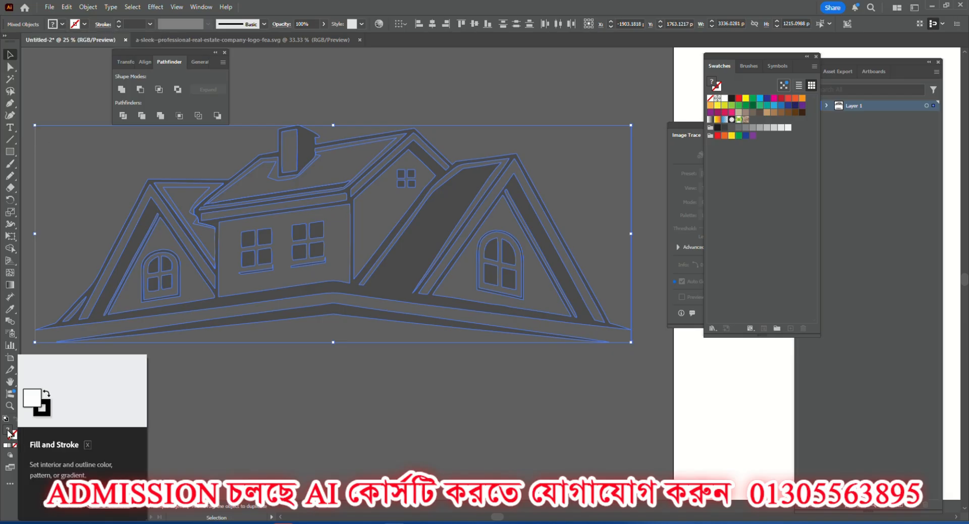
{"action": "double_click", "coordinate": [8, 432]}
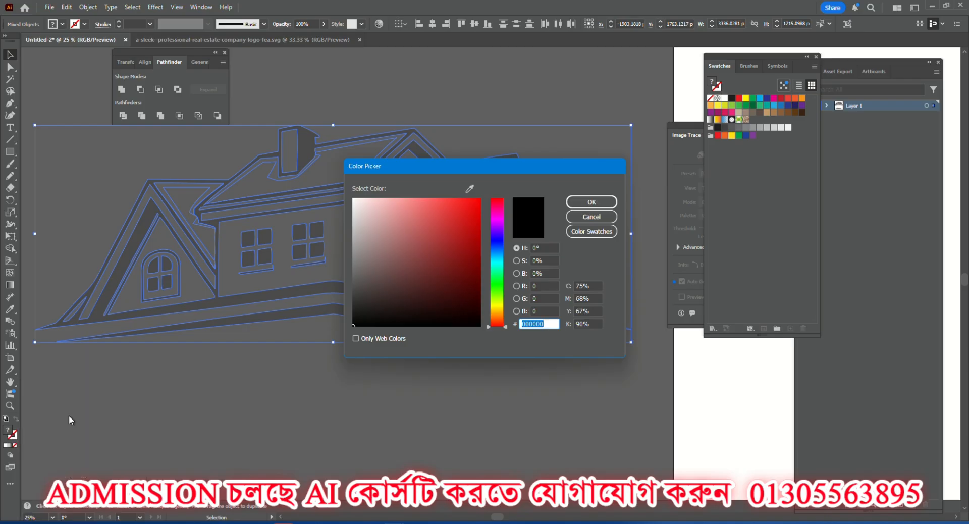
{"action": "left_click_drag", "start_coordinate": [468, 228], "coordinate": [484, 195]}
{"action": "mouse_move", "coordinate": [449, 237]}
{"action": "left_mouse_down"}
{"action": "mouse_move", "coordinate": [493, 345]}
{"action": "mouse_move", "coordinate": [348, 185]}
{"action": "mouse_move", "coordinate": [483, 196]}
{"action": "left_mouse_up"}
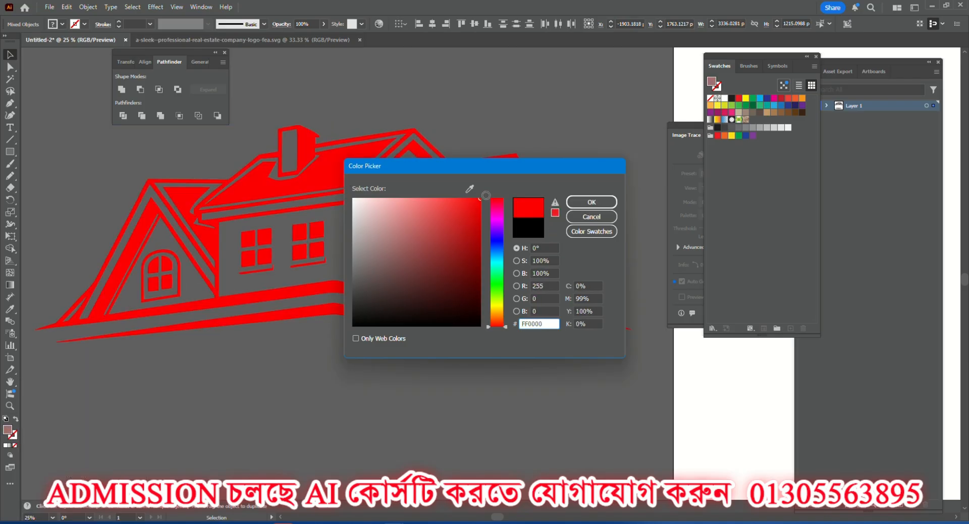
{"action": "mouse_move", "coordinate": [492, 231]}
{"action": "left_mouse_down"}
{"action": "mouse_move", "coordinate": [492, 249]}
{"action": "mouse_move", "coordinate": [465, 256]}
{"action": "mouse_move", "coordinate": [444, 233]}
{"action": "left_mouse_up"}
{"action": "left_click", "coordinate": [591, 201]}
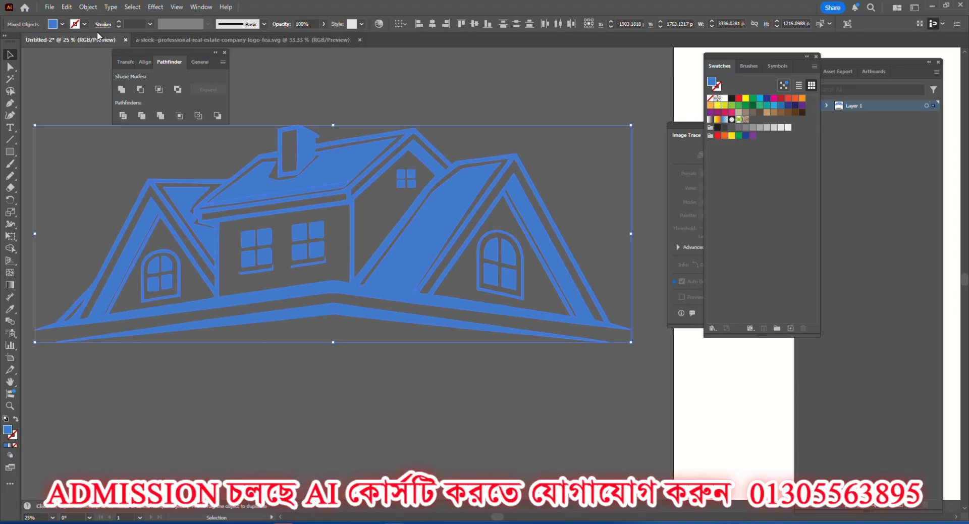
Try the blue swatches as the house drawing's fill, ending with the dark navy one (262262).
{"action": "left_click", "coordinate": [57, 26]}
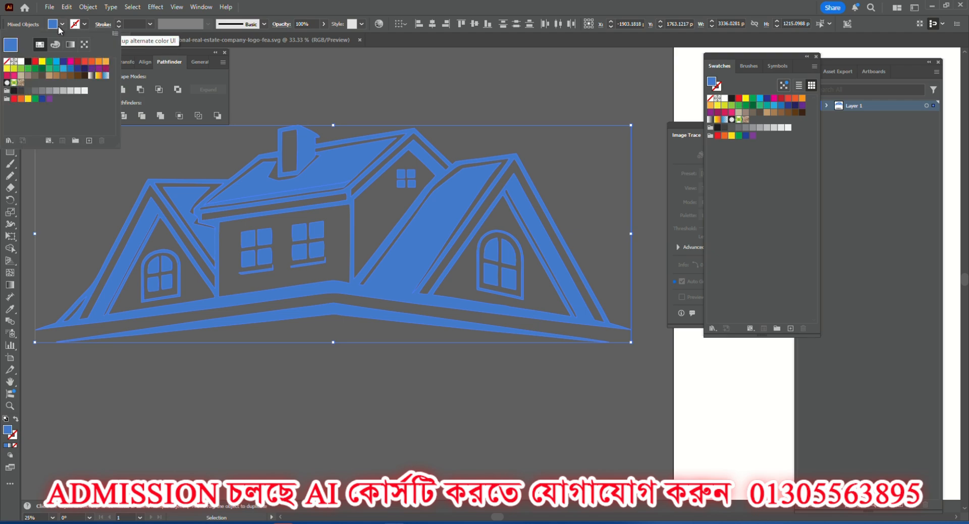
{"action": "left_click", "coordinate": [64, 68]}
{"action": "left_click", "coordinate": [71, 69]}
{"action": "left_click", "coordinate": [84, 69]}
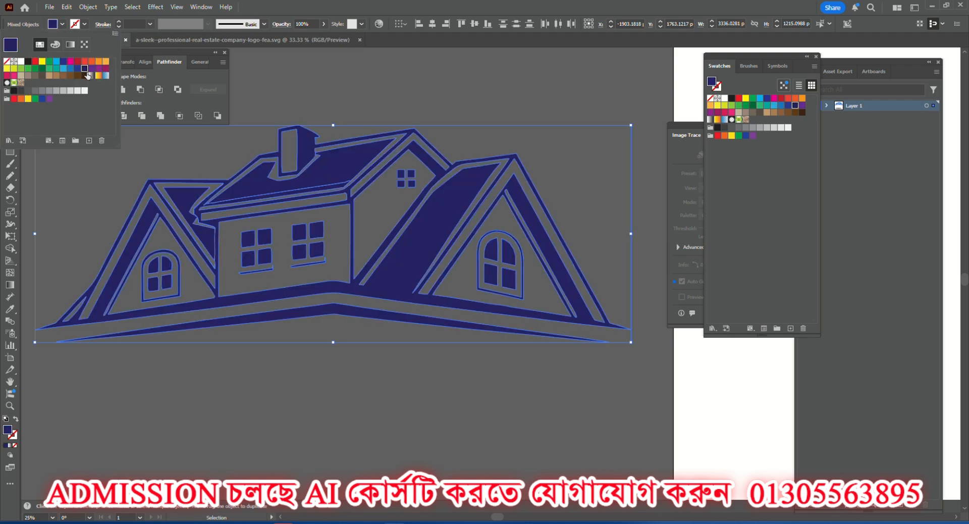
Set the fill of the entire house drawing to black with the Color Picker and deselect it.
{"action": "left_click", "coordinate": [7, 430]}
{"action": "double_click", "coordinate": [8, 430]}
{"action": "left_click", "coordinate": [480, 325]}
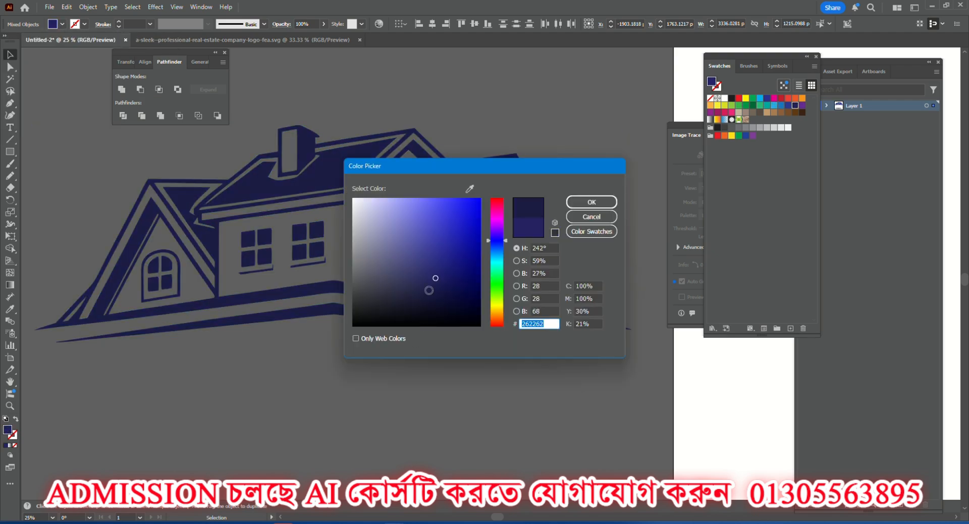
{"action": "left_click", "coordinate": [591, 202]}
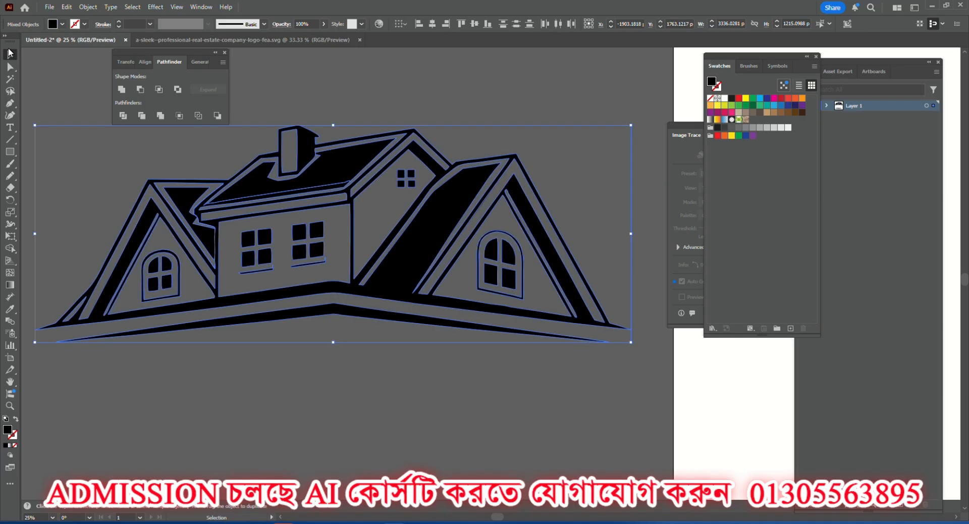
{"action": "left_click", "coordinate": [341, 287]}
{"action": "scroll", "coordinate": [373, 353], "scroll_direction": "up", "scroll_amount": 1}
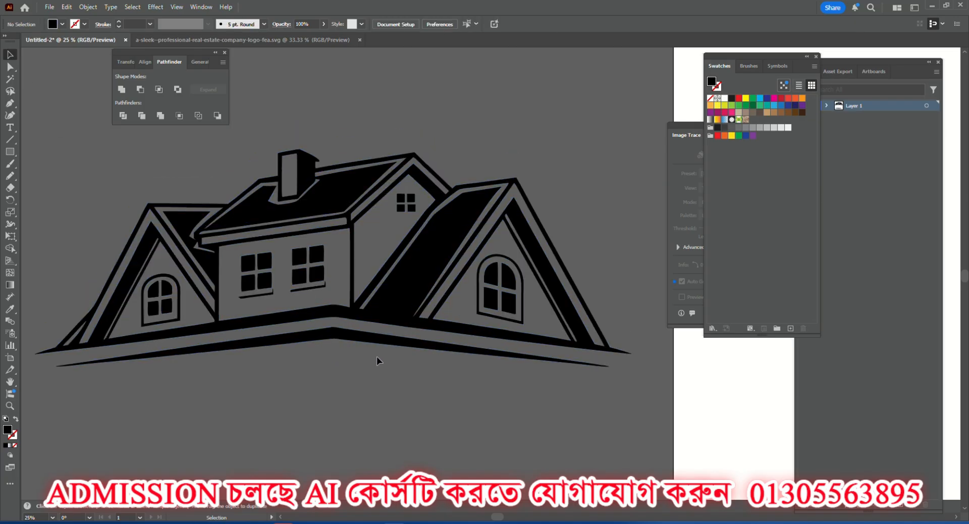
{"action": "scroll", "coordinate": [309, 248], "scroll_direction": "up", "scroll_amount": 3, "text": "alt"}
{"action": "scroll", "coordinate": [307, 244], "scroll_direction": "down", "scroll_amount": 2, "text": "alt"}
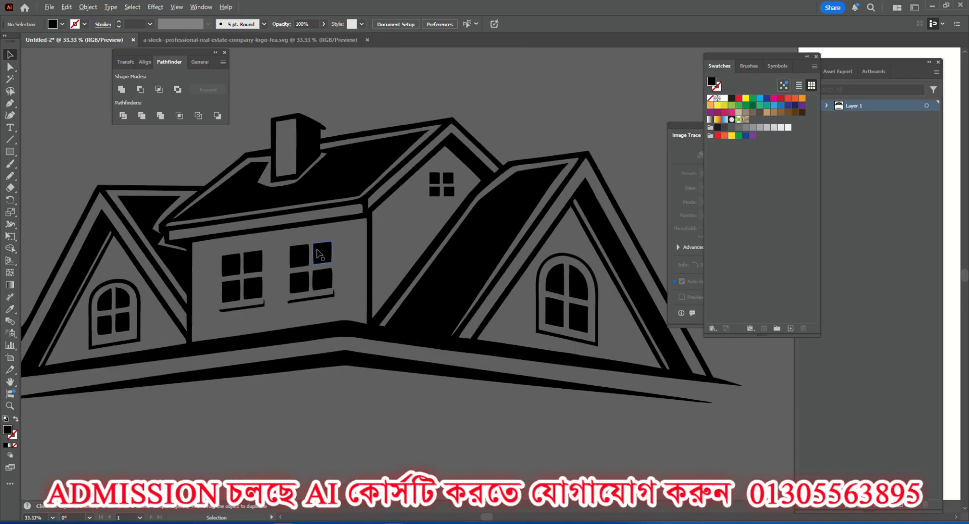
{"action": "scroll", "coordinate": [314, 247], "scroll_direction": "up", "scroll_amount": 1}
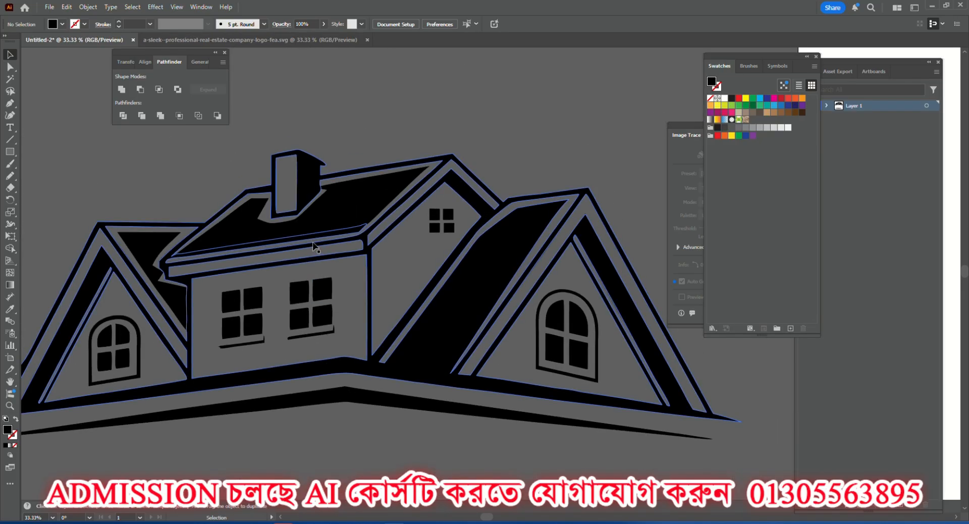
{"action": "scroll", "coordinate": [314, 247], "scroll_direction": "down", "scroll_amount": 1, "text": "alt"}
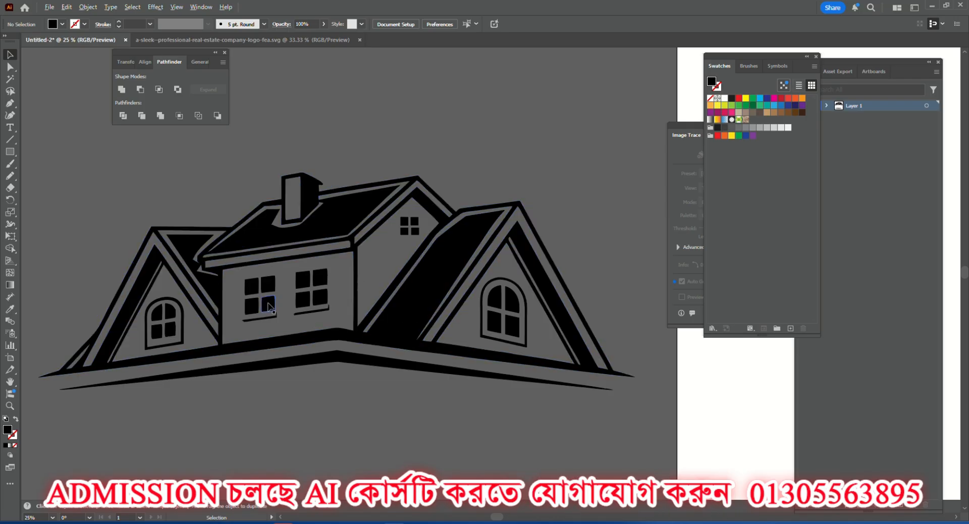
{"action": "scroll", "coordinate": [278, 307], "scroll_direction": "down", "scroll_amount": 1}
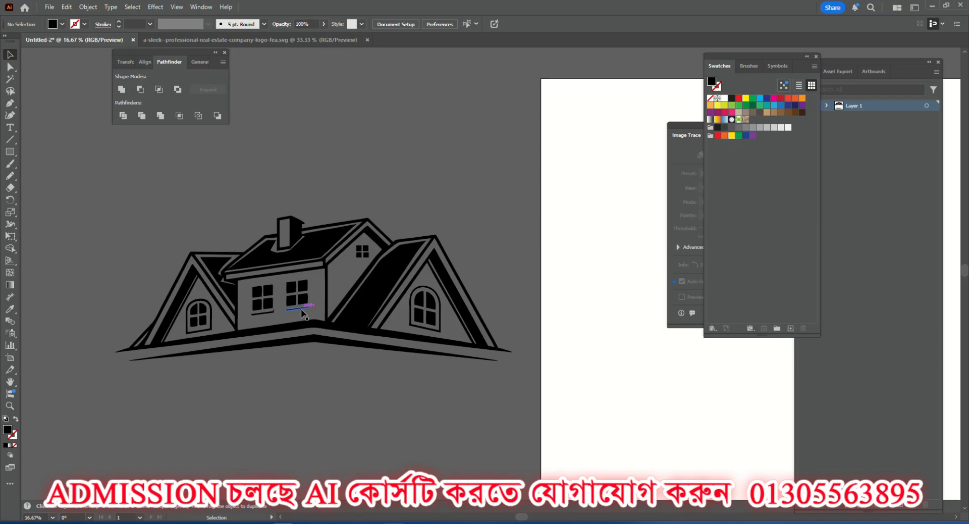
{"action": "scroll", "coordinate": [264, 260], "scroll_direction": "up", "scroll_amount": 4}
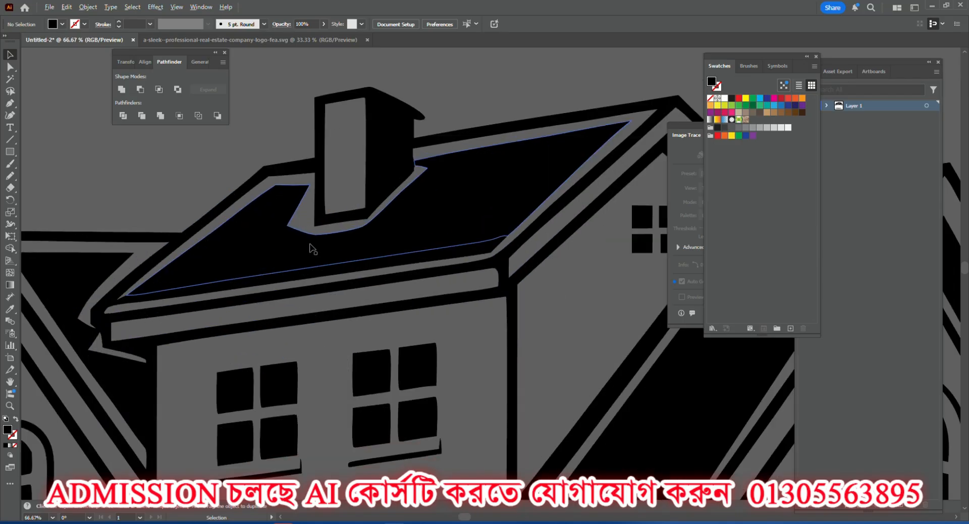
{"action": "scroll", "coordinate": [359, 307], "scroll_direction": "down", "scroll_amount": 4}
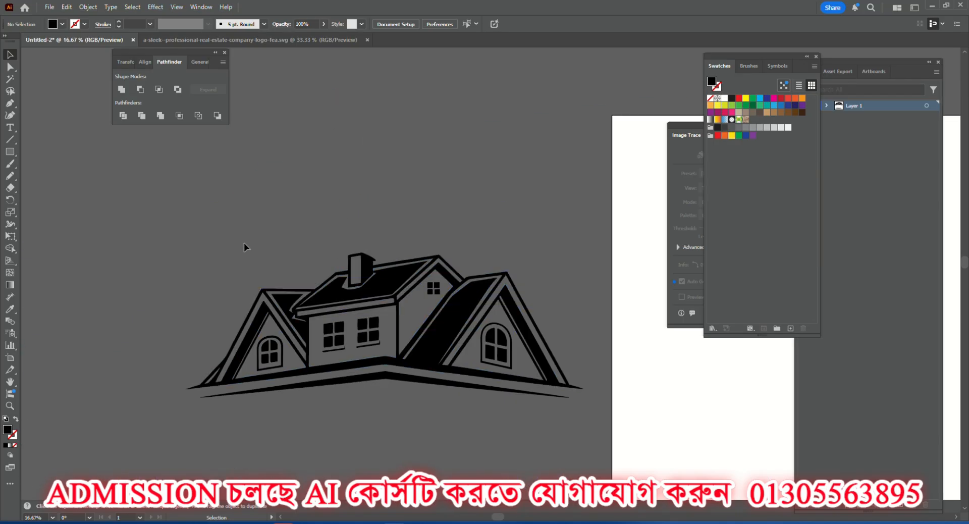
{"action": "left_click_drag", "start_coordinate": [186, 259], "coordinate": [617, 469]}
{"action": "left_click_drag", "start_coordinate": [620, 470], "coordinate": [619, 470]}
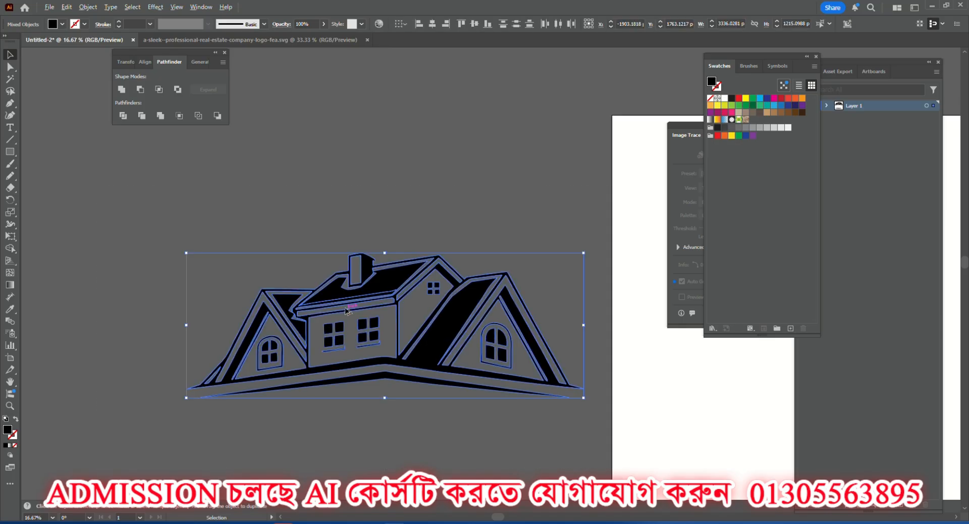
{"action": "scroll", "coordinate": [349, 294], "scroll_direction": "up", "scroll_amount": 5}
{"action": "scroll", "coordinate": [227, 251], "scroll_direction": "down", "scroll_amount": 3}
{"action": "left_click", "coordinate": [173, 222]}
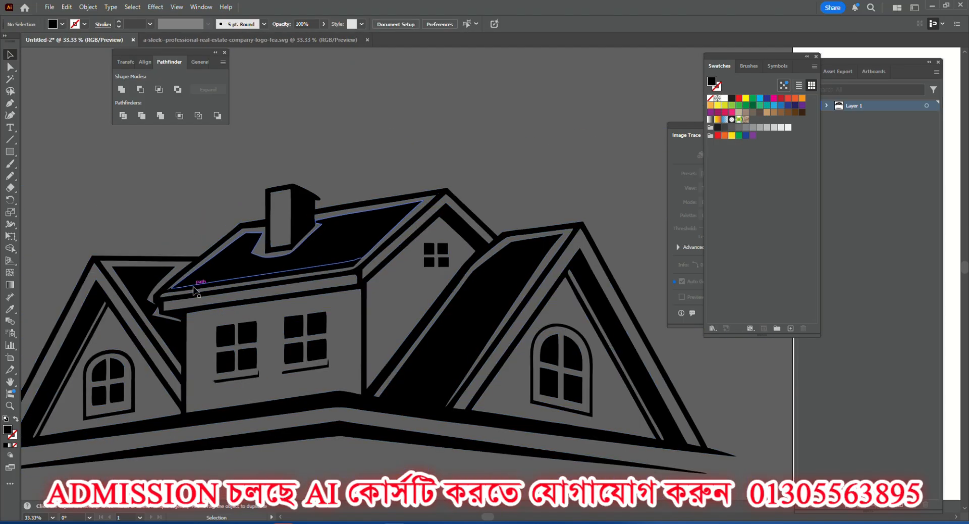
{"action": "left_click_drag", "start_coordinate": [192, 280], "coordinate": [194, 274]}
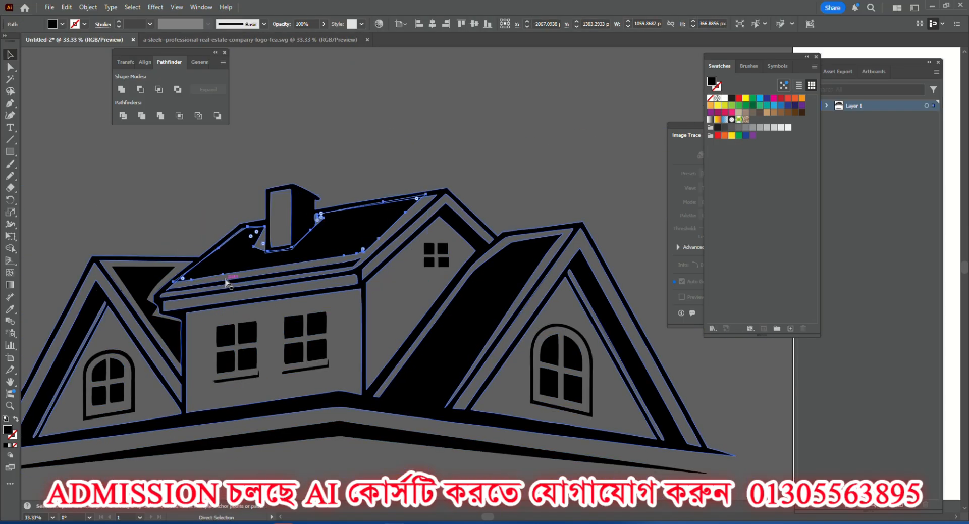
{"action": "key", "text": "ctrl+z"}
{"action": "left_click", "coordinate": [235, 174]}
Merge all the shapes of the house drawing into one with the Pathfinder's Unite mode and deselect the result.
{"action": "scroll", "coordinate": [244, 208], "scroll_direction": "down", "scroll_amount": 2}
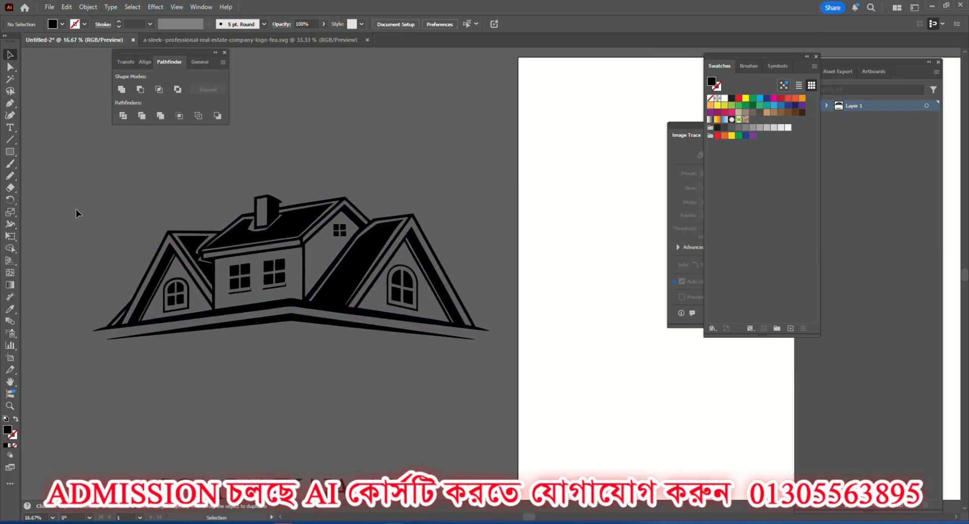
{"action": "left_click_drag", "start_coordinate": [498, 365], "coordinate": [543, 392]}
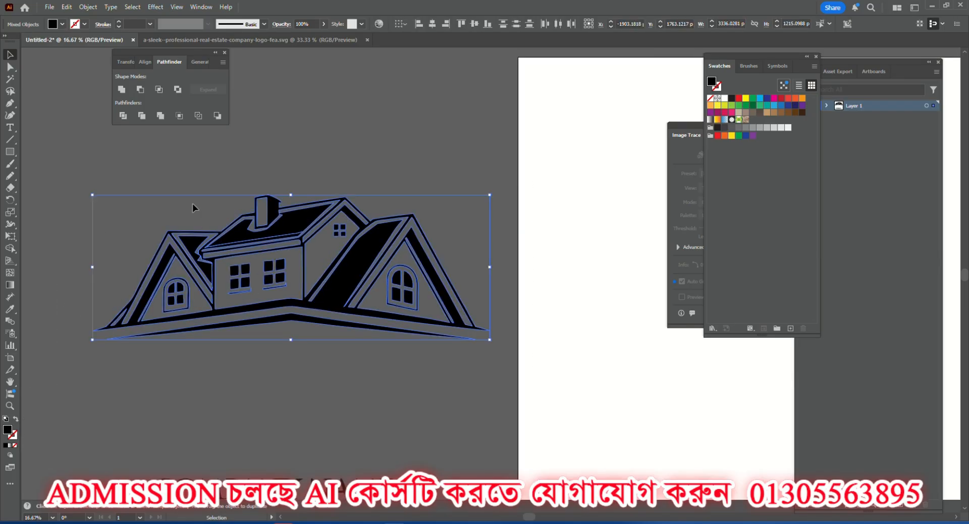
{"action": "left_click", "coordinate": [121, 89]}
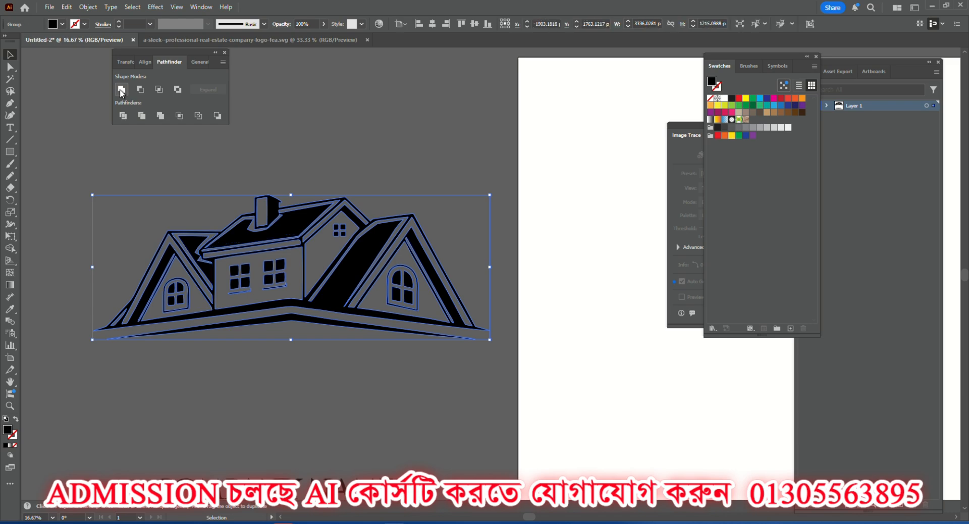
{"action": "left_click", "coordinate": [277, 162]}
Inspect the merged house's left eave corner, roof edges and front-wall windows up close for uneven outlines.
{"action": "scroll", "coordinate": [210, 273], "scroll_direction": "up", "scroll_amount": 5}
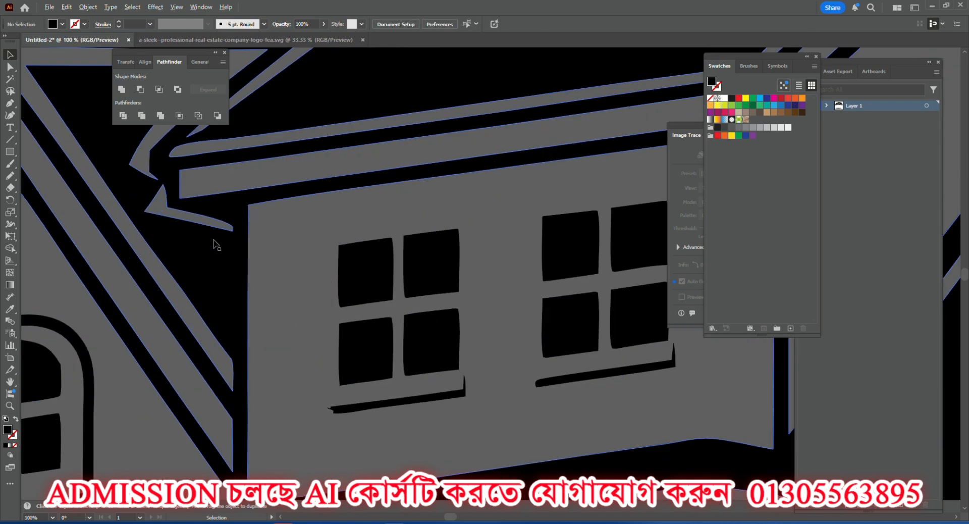
{"action": "scroll", "coordinate": [222, 205], "scroll_direction": "down", "scroll_amount": 3}
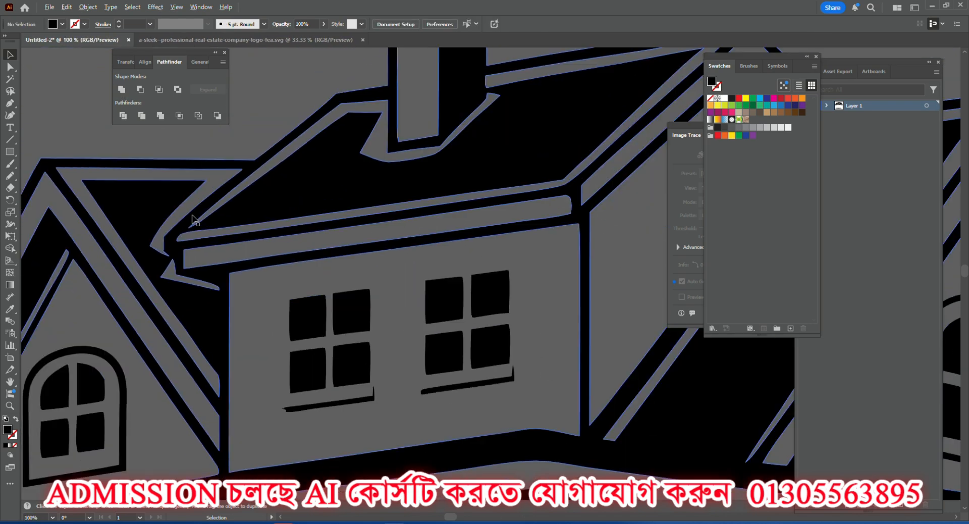
{"action": "scroll", "coordinate": [193, 219], "scroll_direction": "down", "scroll_amount": 2}
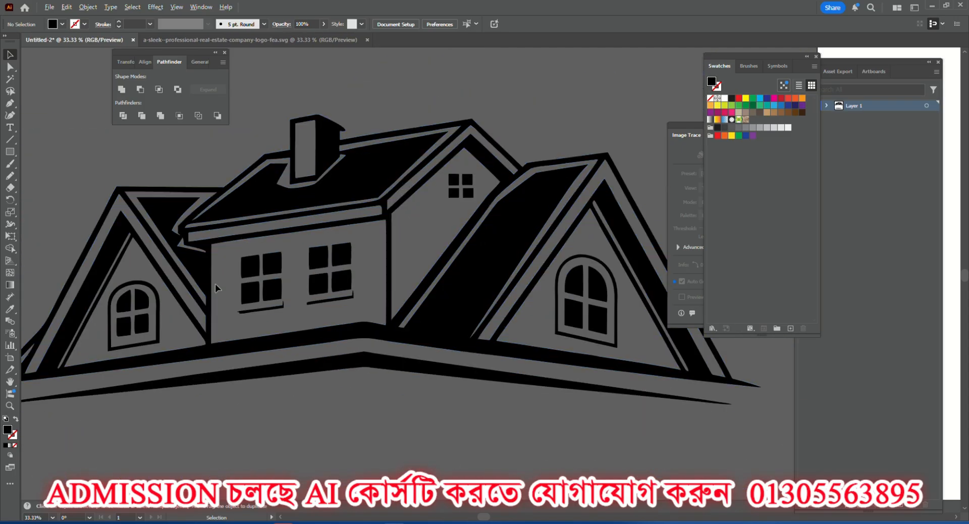
{"action": "scroll", "coordinate": [219, 277], "scroll_direction": "up", "scroll_amount": 4}
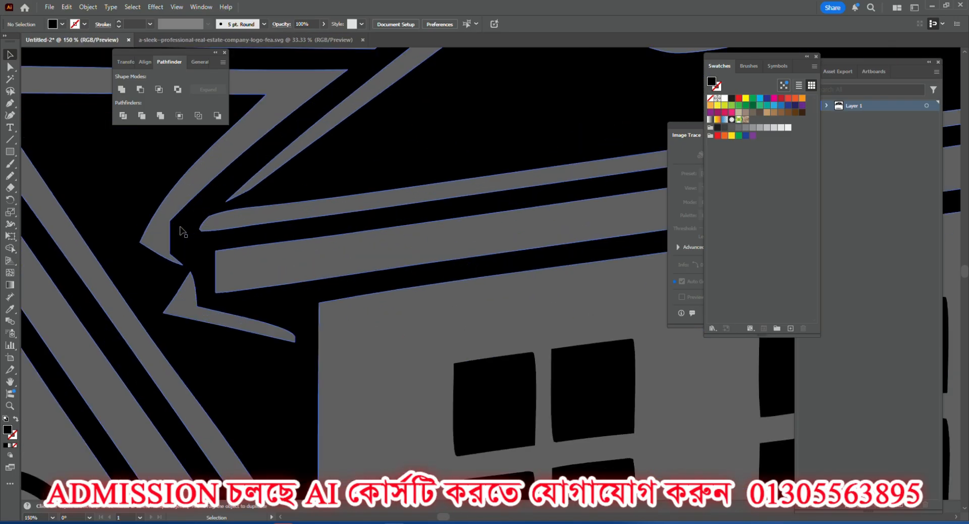
{"action": "scroll", "coordinate": [183, 232], "scroll_direction": "down", "scroll_amount": 4}
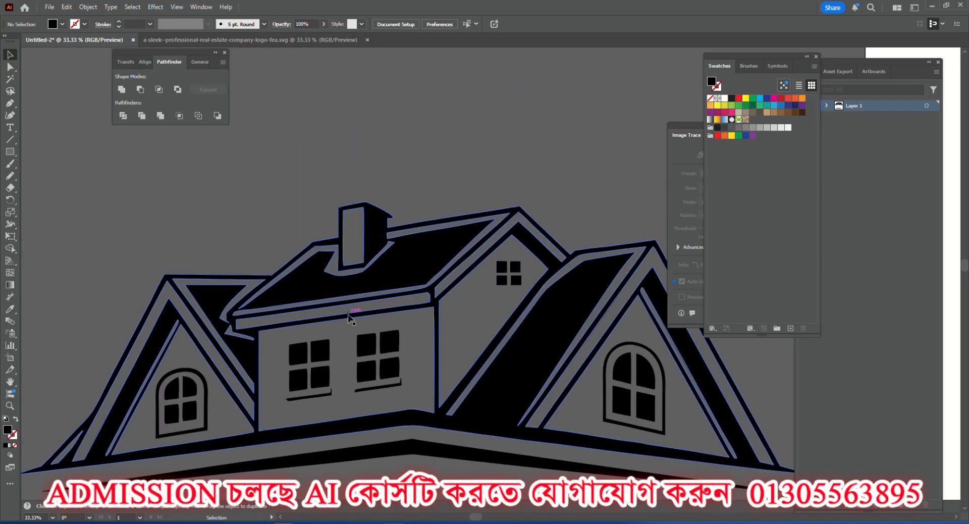
{"action": "scroll", "coordinate": [353, 316], "scroll_direction": "down", "scroll_amount": 2}
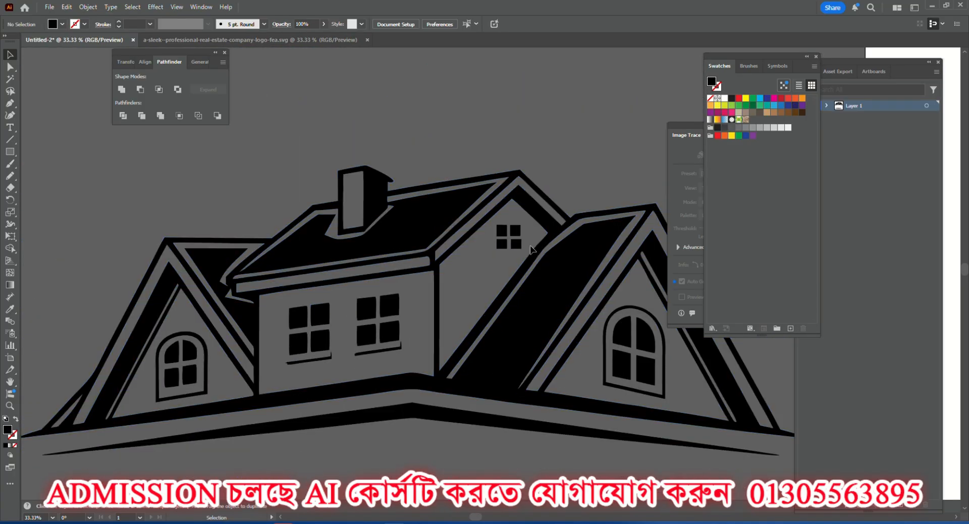
{"action": "scroll", "coordinate": [515, 227], "scroll_direction": "up", "scroll_amount": 1}
{"action": "scroll", "coordinate": [290, 371], "scroll_direction": "up", "scroll_amount": 2}
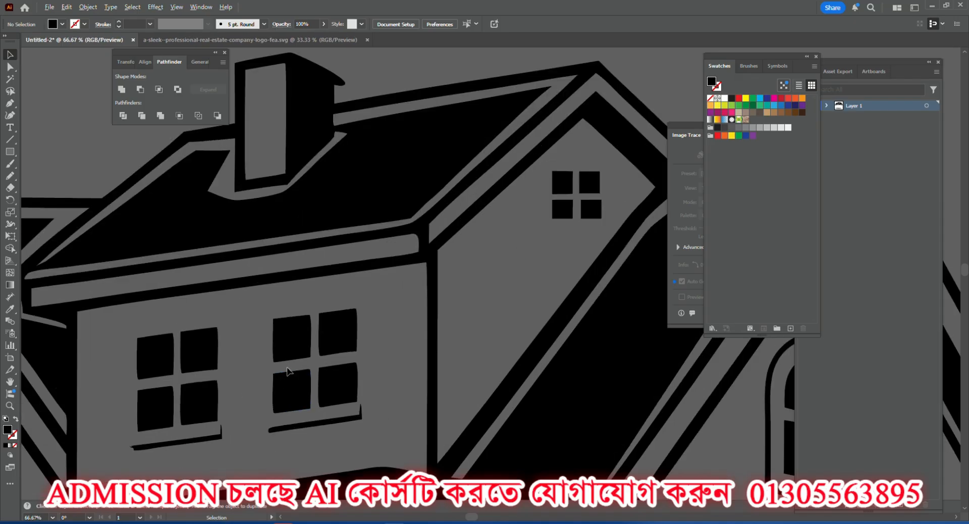
{"action": "scroll", "coordinate": [353, 328], "scroll_direction": "down", "scroll_amount": 2}
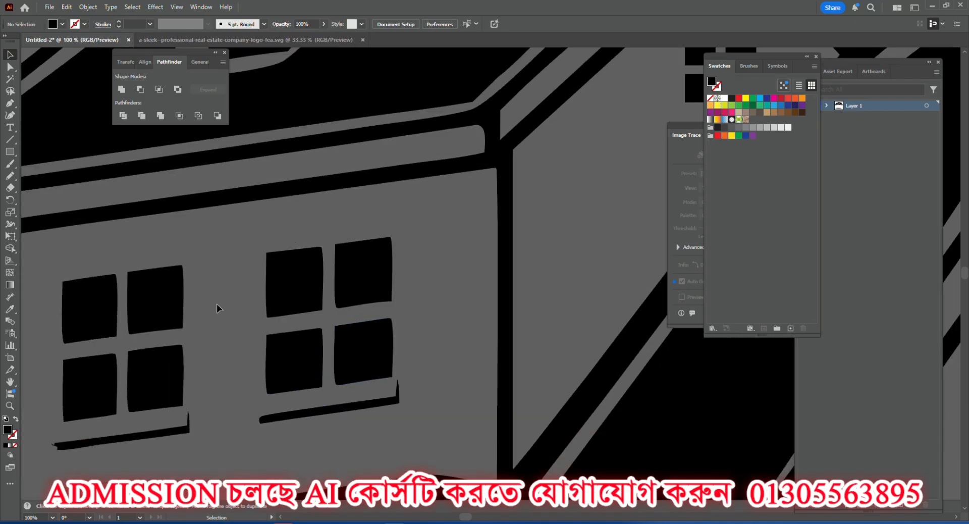
Examine the right gable, its arched window and the adjoining roof slope of the house drawing in detail.
{"action": "scroll", "coordinate": [216, 304], "scroll_direction": "down", "scroll_amount": 4}
{"action": "scroll", "coordinate": [480, 355], "scroll_direction": "up", "scroll_amount": 2}
{"action": "scroll", "coordinate": [454, 327], "scroll_direction": "up", "scroll_amount": 3}
{"action": "scroll", "coordinate": [453, 307], "scroll_direction": "down", "scroll_amount": 3}
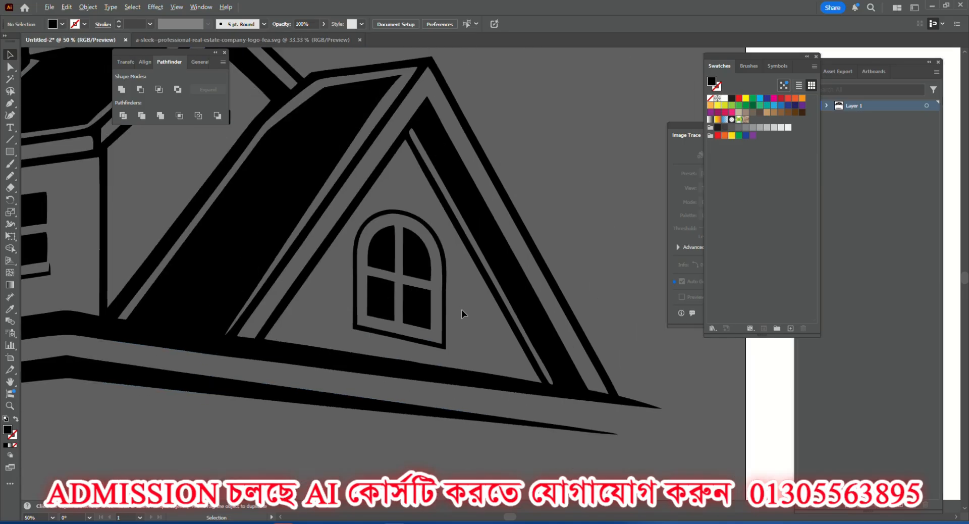
{"action": "scroll", "coordinate": [470, 316], "scroll_direction": "down", "scroll_amount": 3}
{"action": "scroll", "coordinate": [338, 242], "scroll_direction": "up", "scroll_amount": 4}
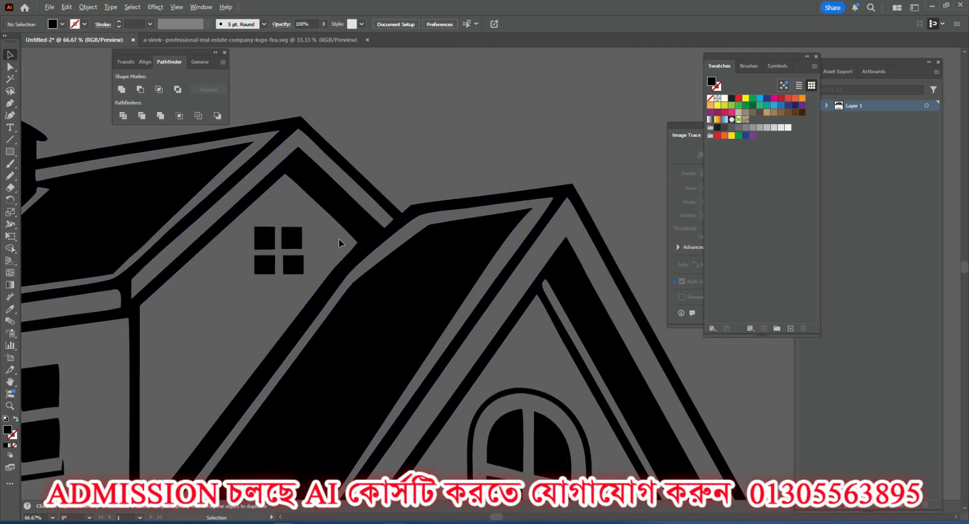
{"action": "scroll", "coordinate": [338, 239], "scroll_direction": "up", "scroll_amount": 1}
{"action": "scroll", "coordinate": [444, 244], "scroll_direction": "down", "scroll_amount": 4}
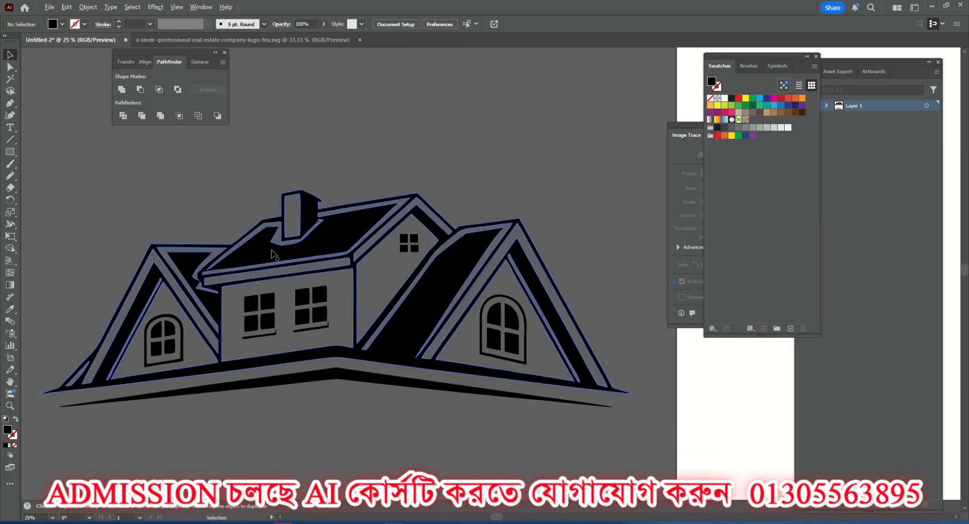
Examine the chimney outline and the main roof edges around it at high magnification.
{"action": "scroll", "coordinate": [271, 254], "scroll_direction": "up", "scroll_amount": 5}
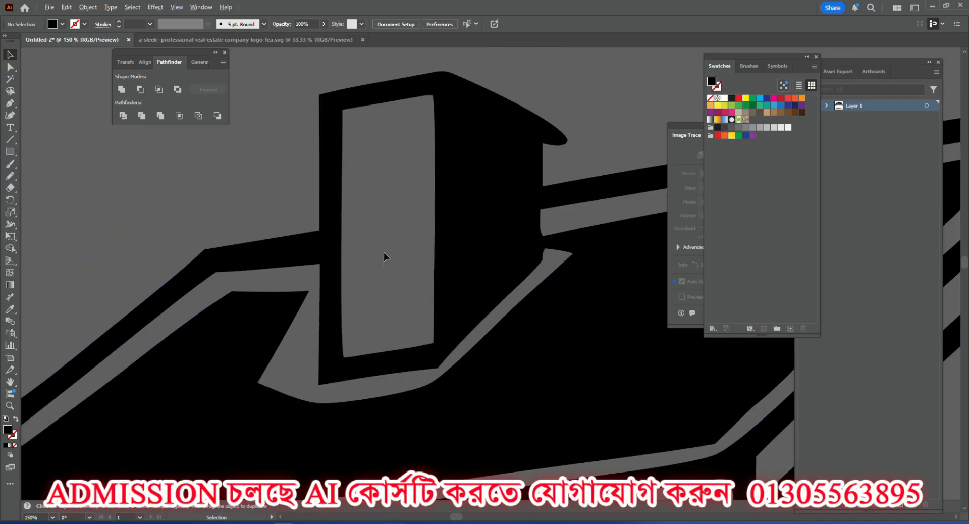
{"action": "scroll", "coordinate": [383, 257], "scroll_direction": "down", "scroll_amount": 3}
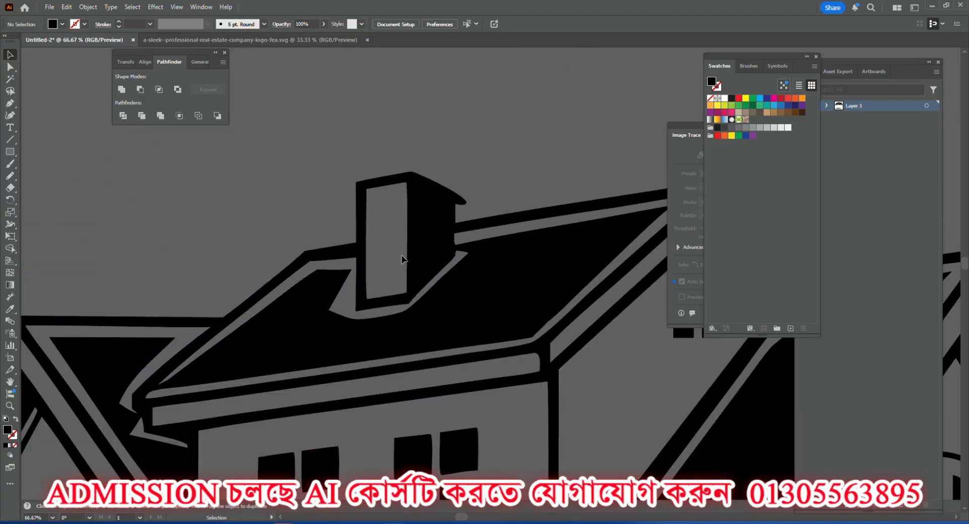
{"action": "scroll", "coordinate": [401, 256], "scroll_direction": "down", "scroll_amount": 1}
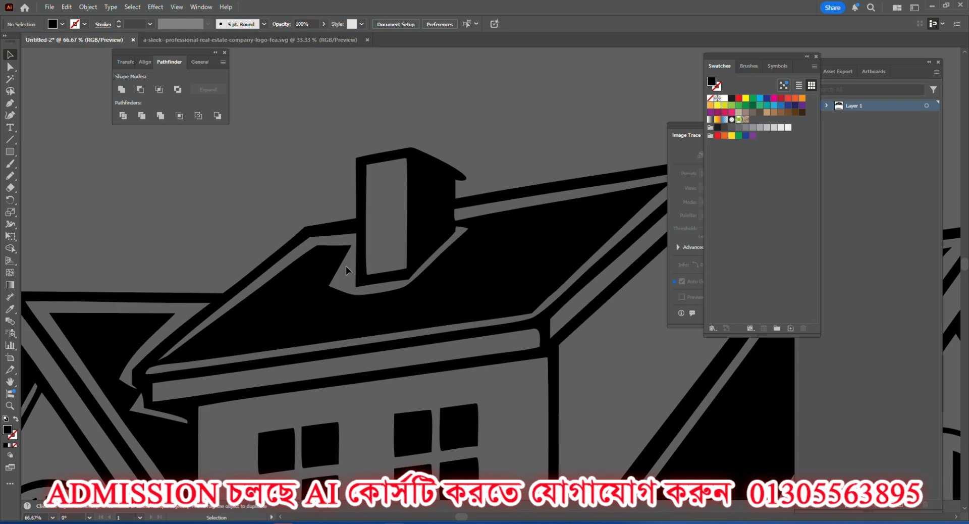
{"action": "scroll", "coordinate": [346, 265], "scroll_direction": "down", "scroll_amount": 2}
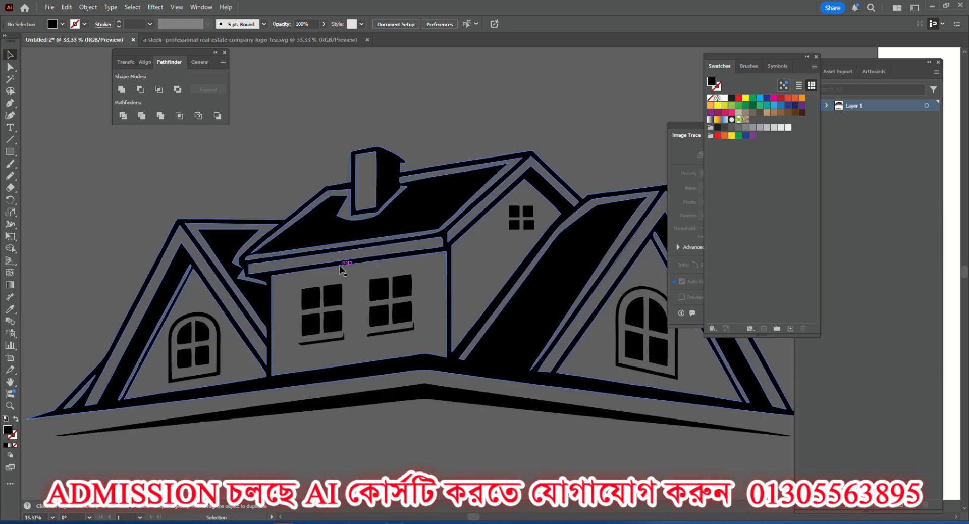
{"action": "scroll", "coordinate": [337, 274], "scroll_direction": "up", "scroll_amount": 3}
{"action": "scroll", "coordinate": [303, 337], "scroll_direction": "down", "scroll_amount": 4}
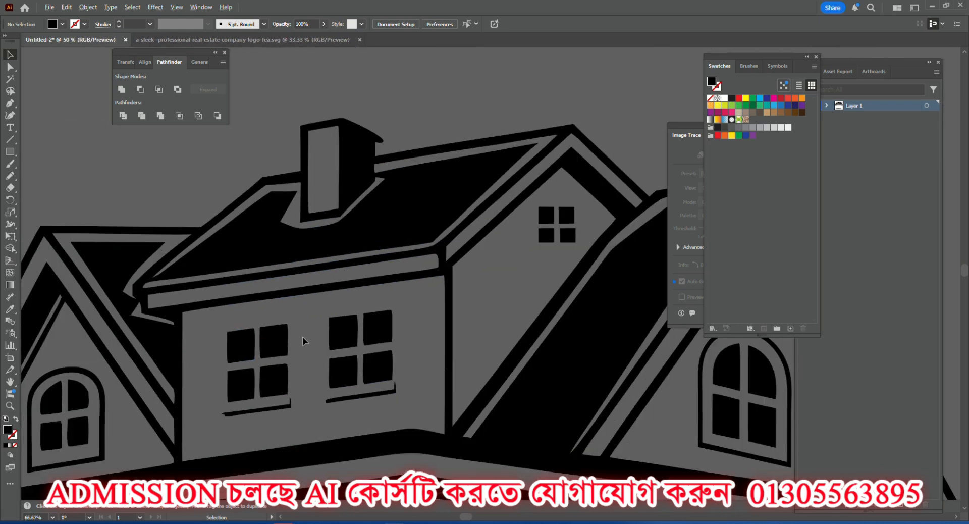
Check the panes of the left arched window and the front-wall windows, and whether the house selects as one group.
{"action": "scroll", "coordinate": [214, 359], "scroll_direction": "up", "scroll_amount": 6}
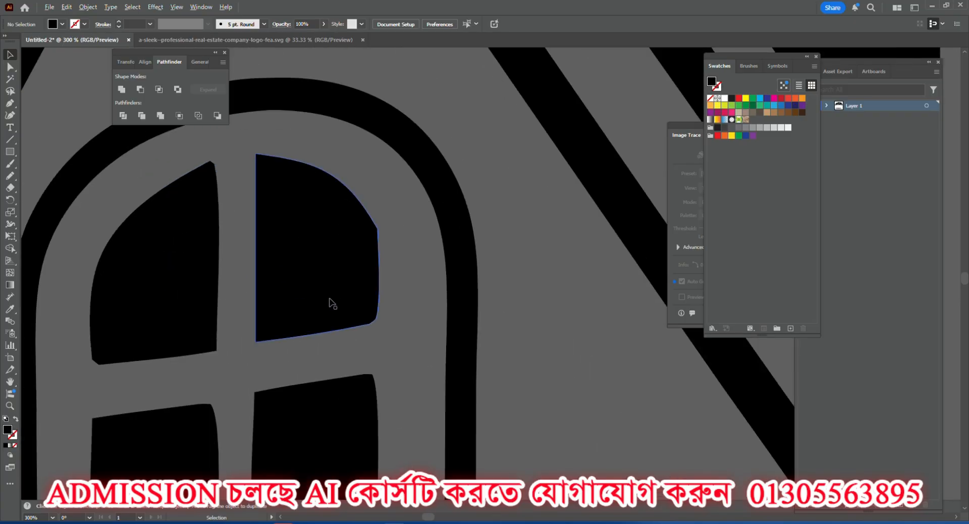
{"action": "scroll", "coordinate": [326, 302], "scroll_direction": "down", "scroll_amount": 3}
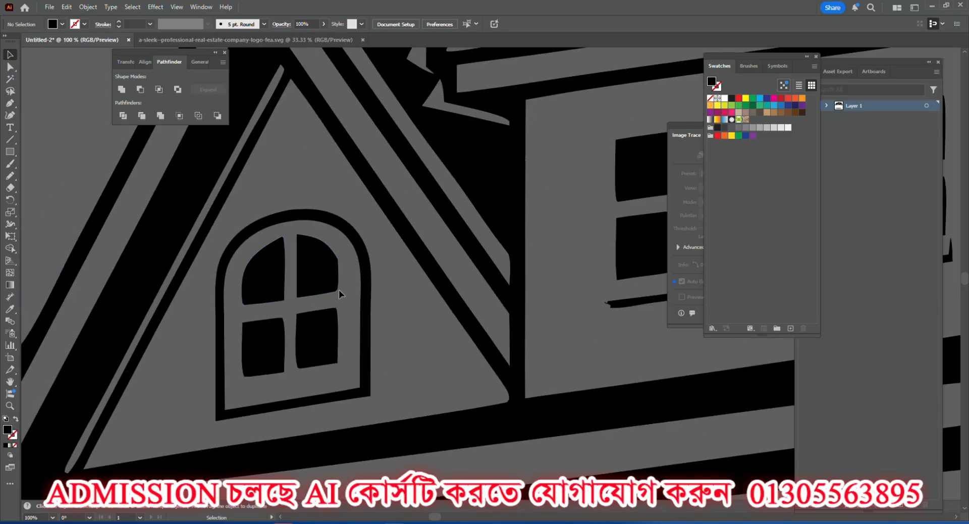
{"action": "left_click", "coordinate": [317, 339]}
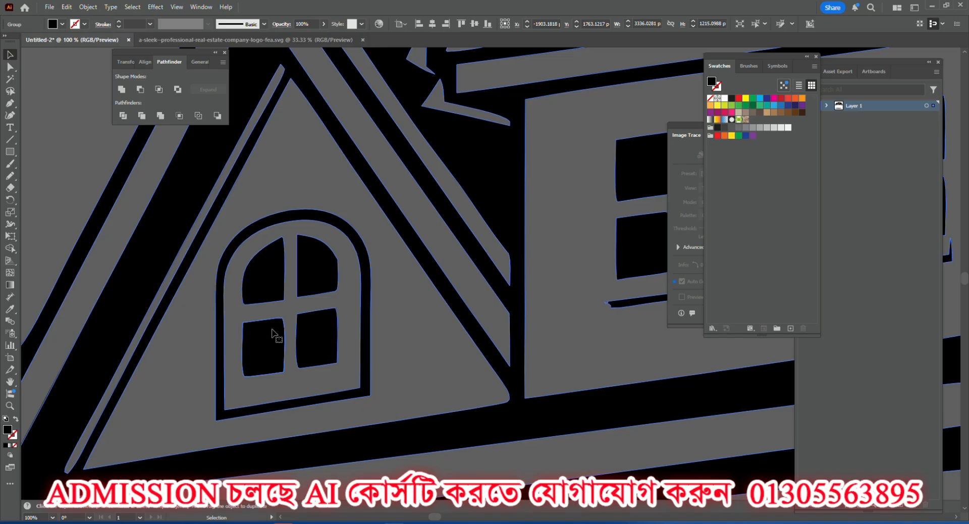
{"action": "scroll", "coordinate": [272, 306], "scroll_direction": "down", "scroll_amount": 4}
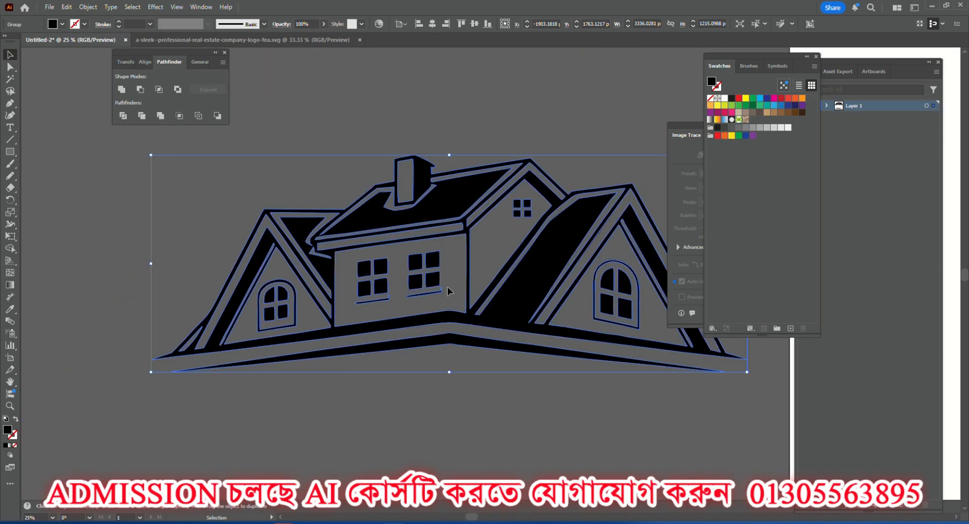
{"action": "scroll", "coordinate": [427, 265], "scroll_direction": "up", "scroll_amount": 4}
{"action": "left_click", "coordinate": [331, 226]}
{"action": "scroll", "coordinate": [244, 271], "scroll_direction": "up", "scroll_amount": 3}
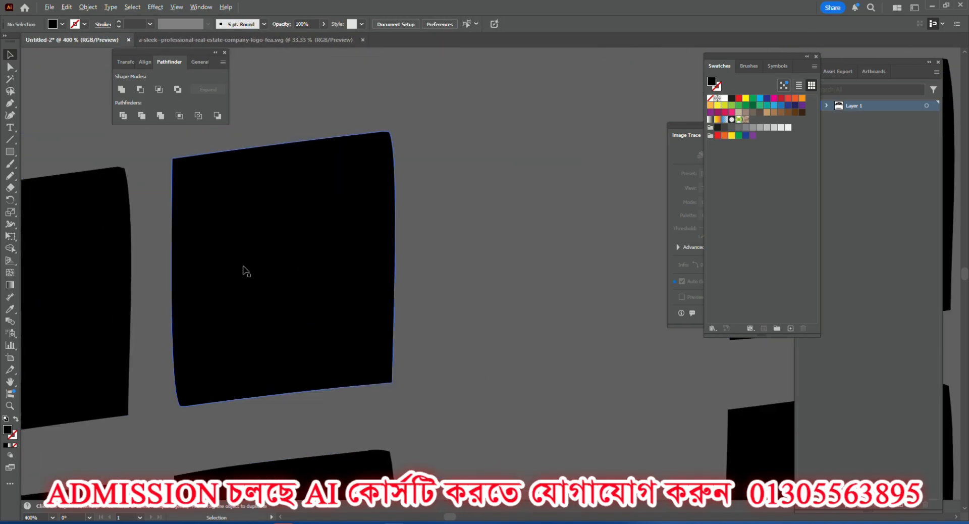
{"action": "scroll", "coordinate": [244, 271], "scroll_direction": "down", "scroll_amount": 3}
{"action": "scroll", "coordinate": [404, 319], "scroll_direction": "down", "scroll_amount": 5}
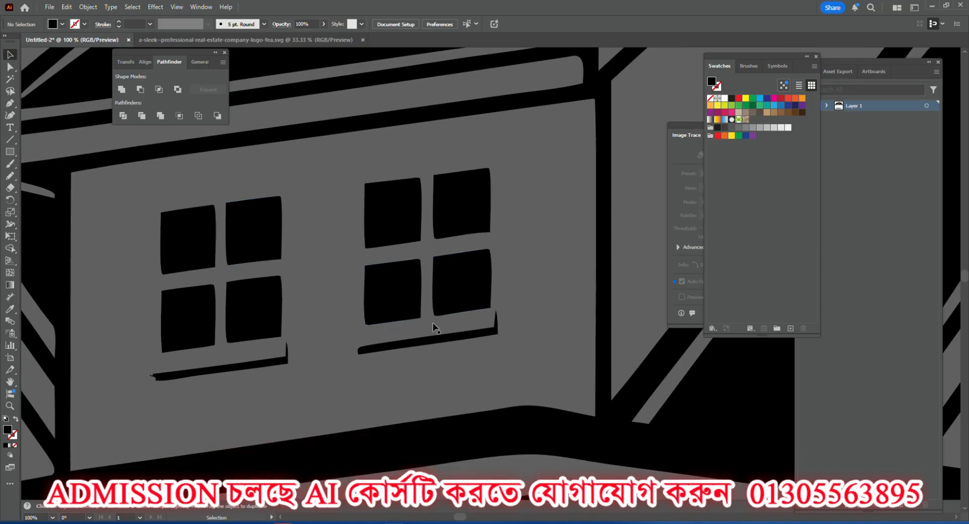
Compare the right gable's arched window panes with the front windows and base lines of the house drawing.
{"action": "scroll", "coordinate": [492, 315], "scroll_direction": "up", "scroll_amount": 7}
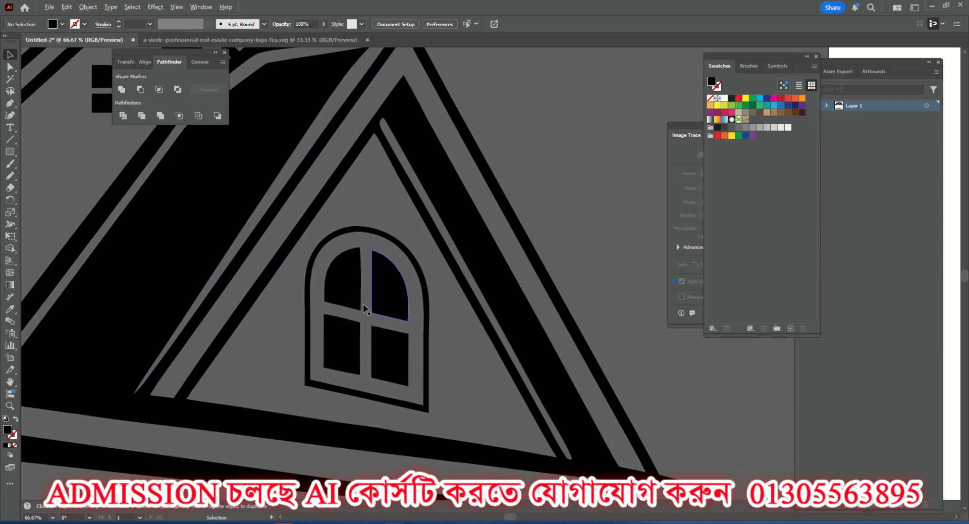
{"action": "scroll", "coordinate": [494, 250], "scroll_direction": "down", "scroll_amount": 6}
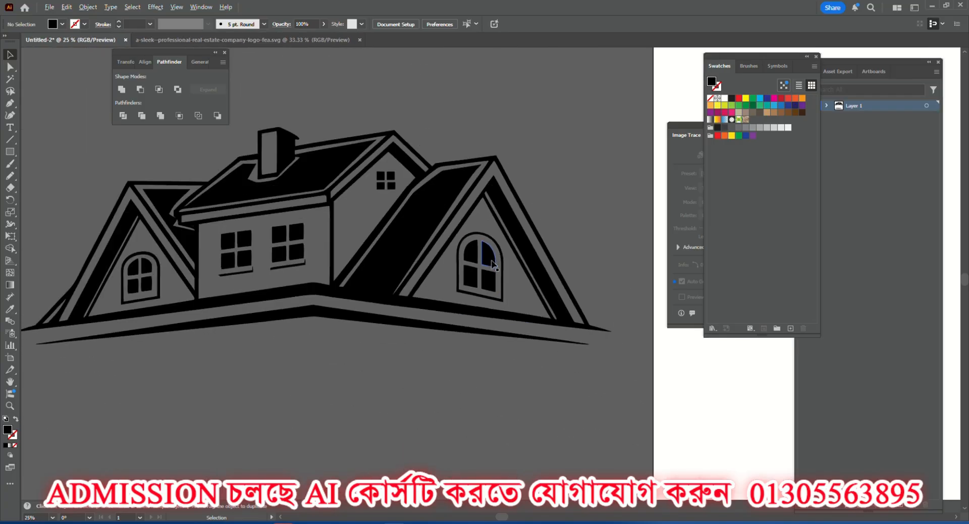
{"action": "scroll", "coordinate": [180, 288], "scroll_direction": "up", "scroll_amount": 3}
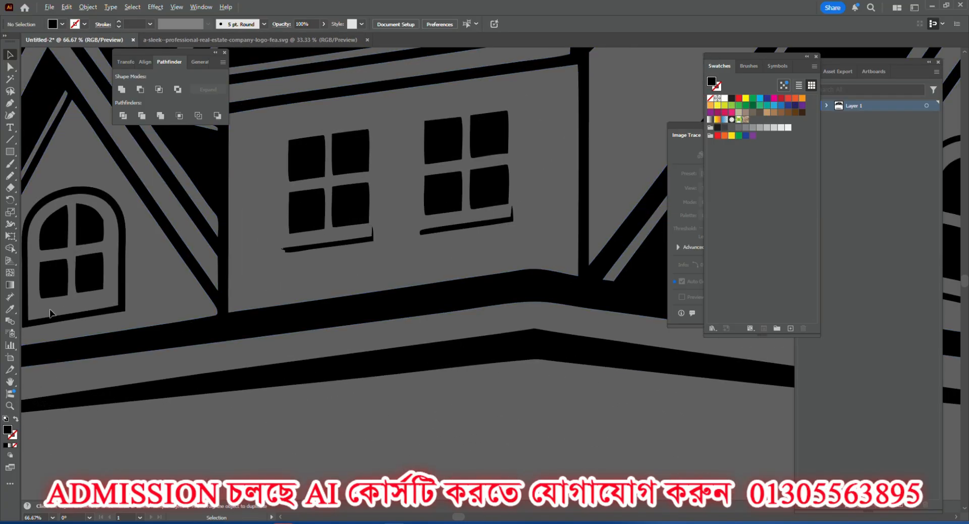
{"action": "scroll", "coordinate": [54, 301], "scroll_direction": "down", "scroll_amount": 3}
{"action": "scroll", "coordinate": [601, 243], "scroll_direction": "up", "scroll_amount": 5}
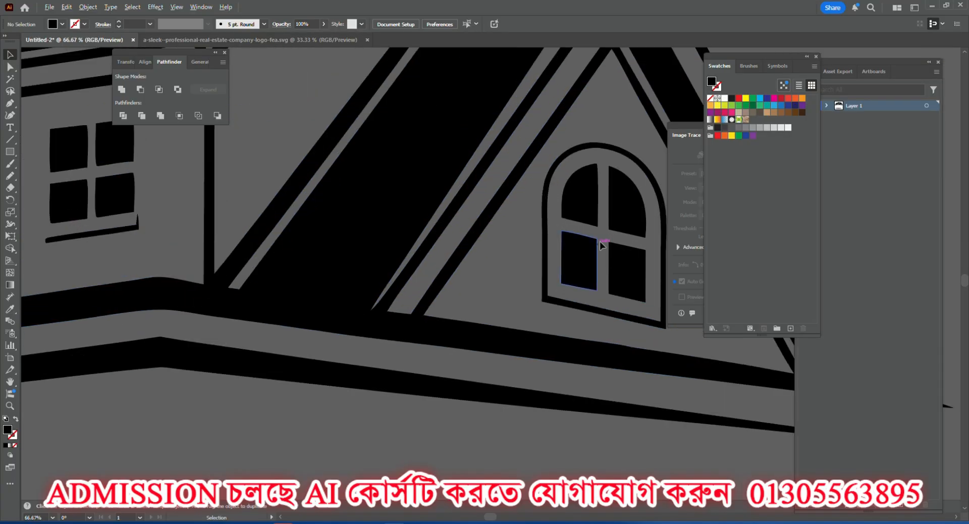
{"action": "scroll", "coordinate": [558, 281], "scroll_direction": "down", "scroll_amount": 3}
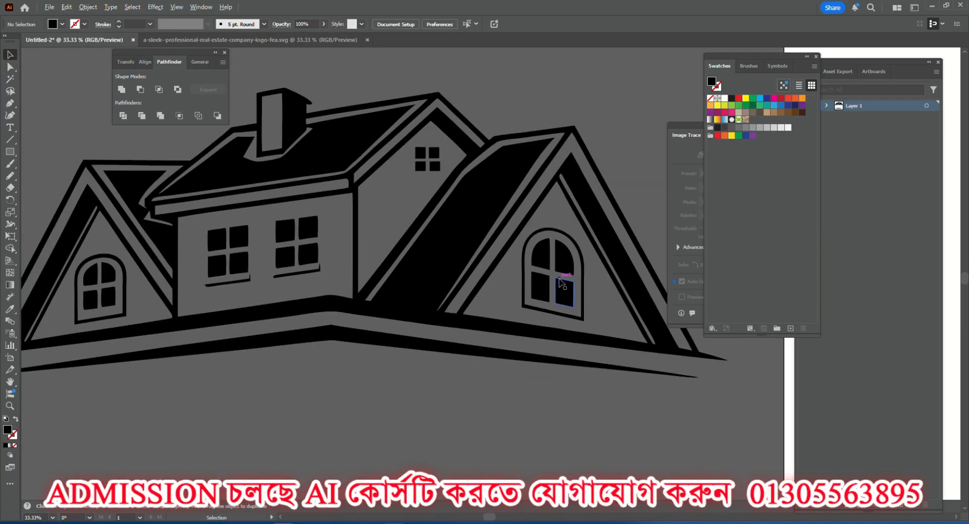
Ungroup the house drawing so its individual paths can be selected, and clear the selection.
{"action": "left_click", "coordinate": [107, 283]}
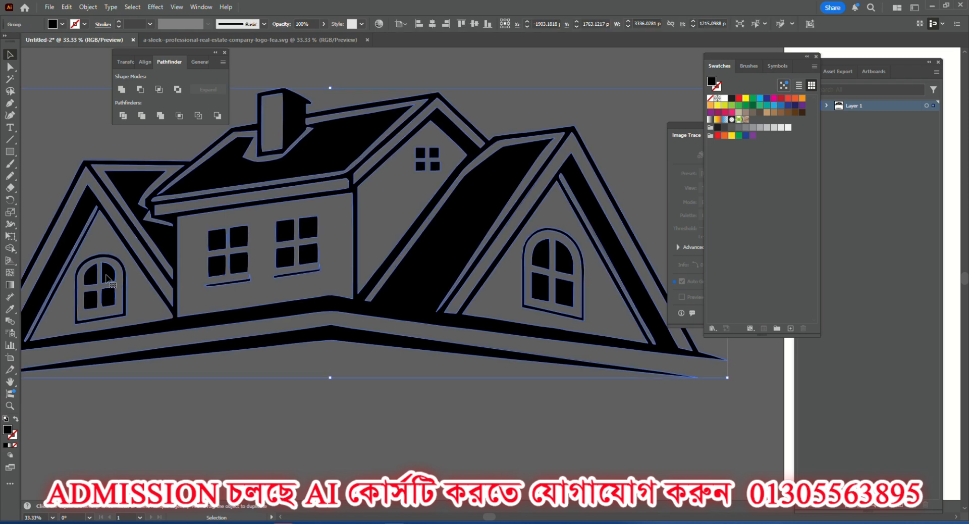
{"action": "right_click", "coordinate": [105, 284]}
{"action": "left_click", "coordinate": [135, 358]}
{"action": "left_click", "coordinate": [179, 457]}
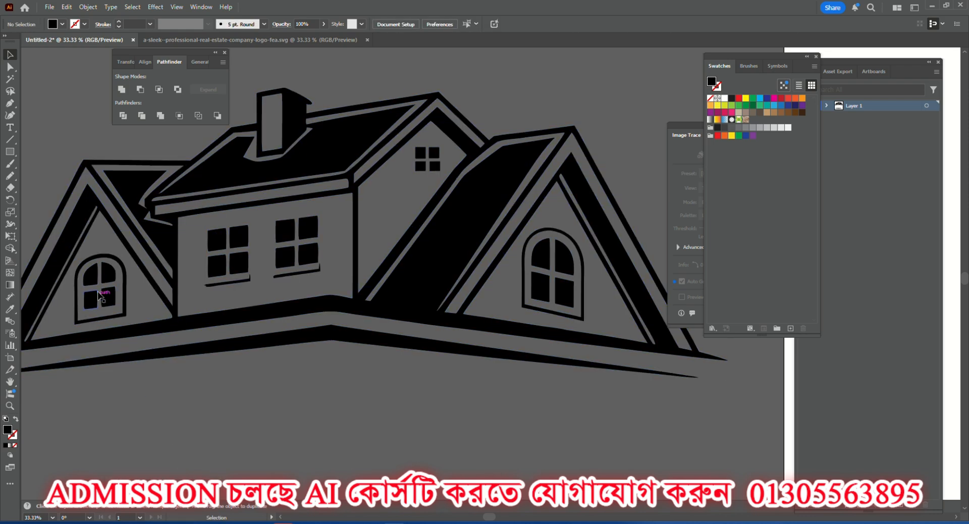
Delete the four panes inside the left gable's arched window, keeping its frame.
{"action": "left_click", "coordinate": [94, 280]}
{"action": "left_click", "coordinate": [107, 274], "text": "shift"}
{"action": "left_click", "coordinate": [108, 298], "text": "shift"}
{"action": "left_click", "coordinate": [90, 305], "text": "shift"}
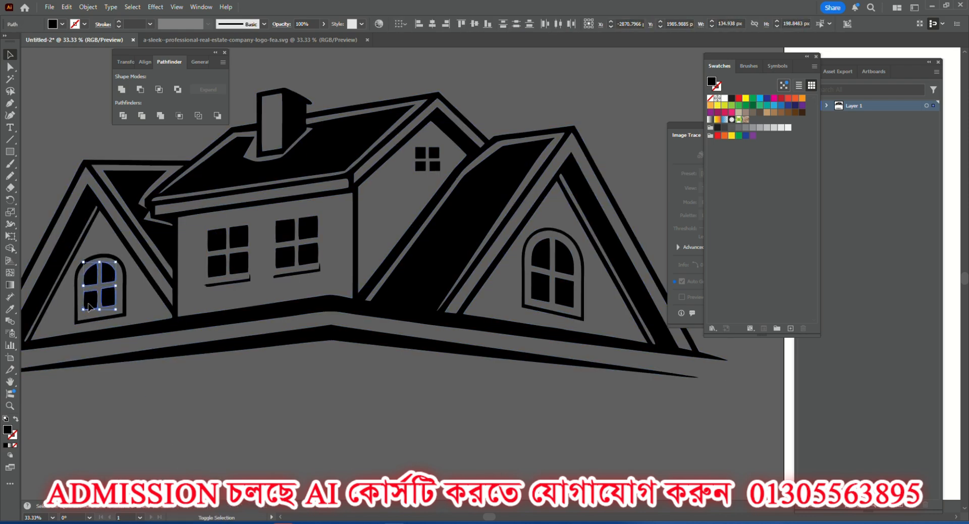
{"action": "key", "text": "Delete"}
Copy the four panes of the right gable's arched window onto the left gable's empty window frame.
{"action": "left_click", "coordinate": [541, 255]}
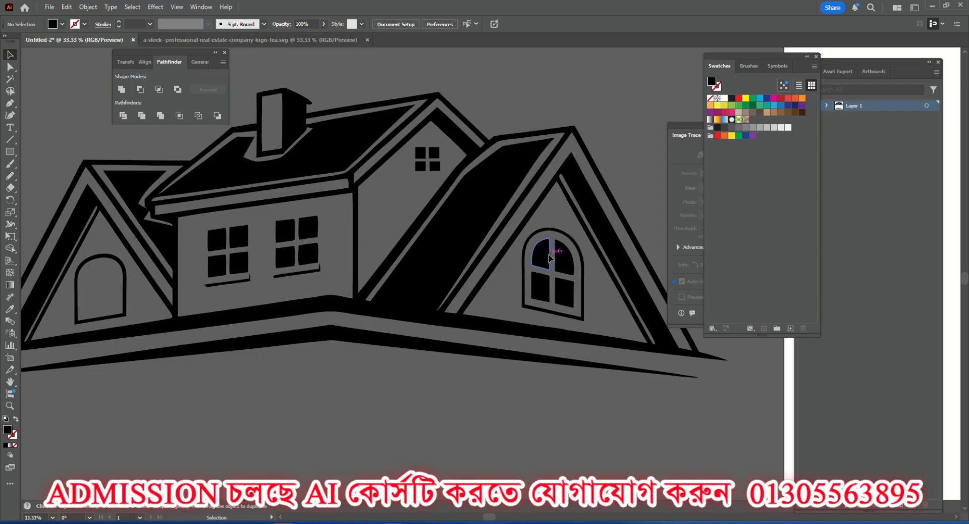
{"action": "left_click", "coordinate": [564, 257], "text": "shift"}
{"action": "left_click", "coordinate": [564, 293], "text": "shift"}
{"action": "left_click", "coordinate": [541, 290], "text": "shift"}
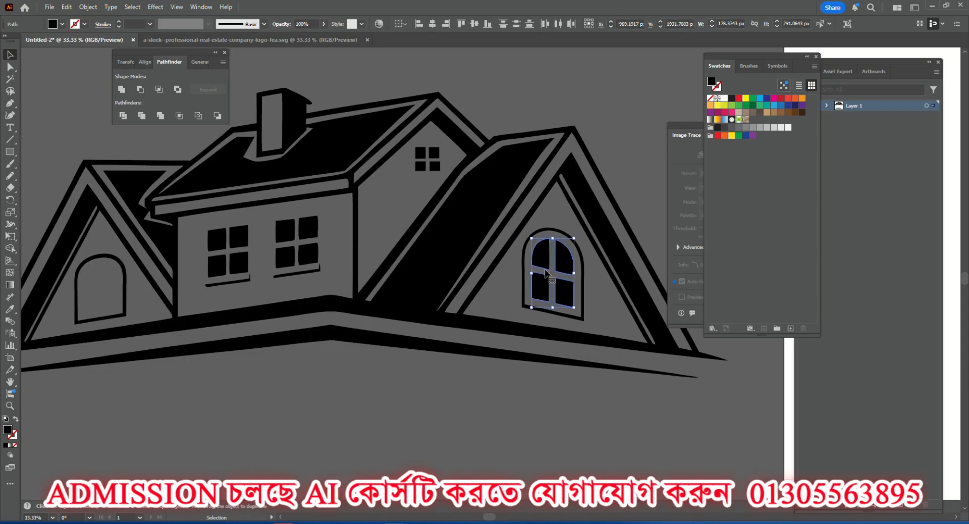
{"action": "left_click_drag", "start_coordinate": [554, 263], "coordinate": [111, 274]}
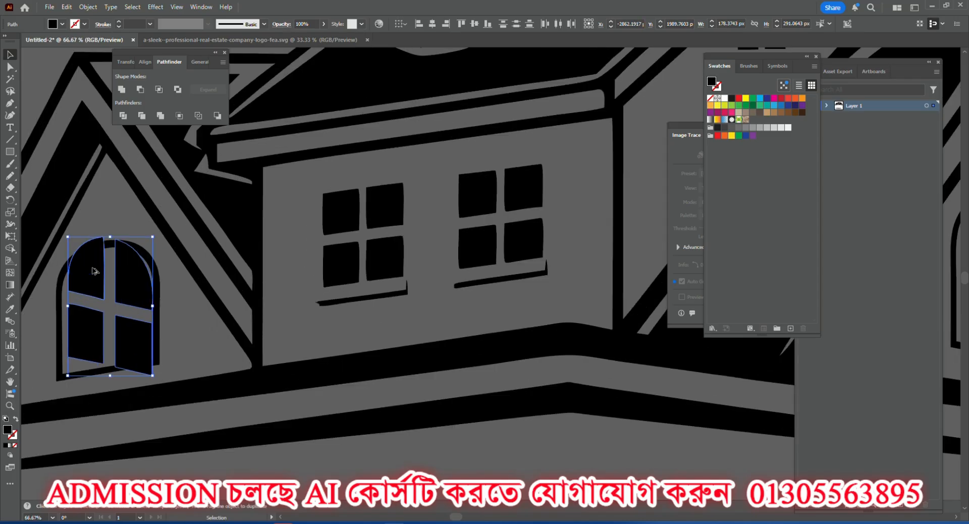
Reflect the copied panes across the vertical axis and scale them down to fit inside the left arched frame.
{"action": "scroll", "coordinate": [111, 273], "scroll_direction": "up", "scroll_amount": 2}
{"action": "right_click", "coordinate": [124, 282]}
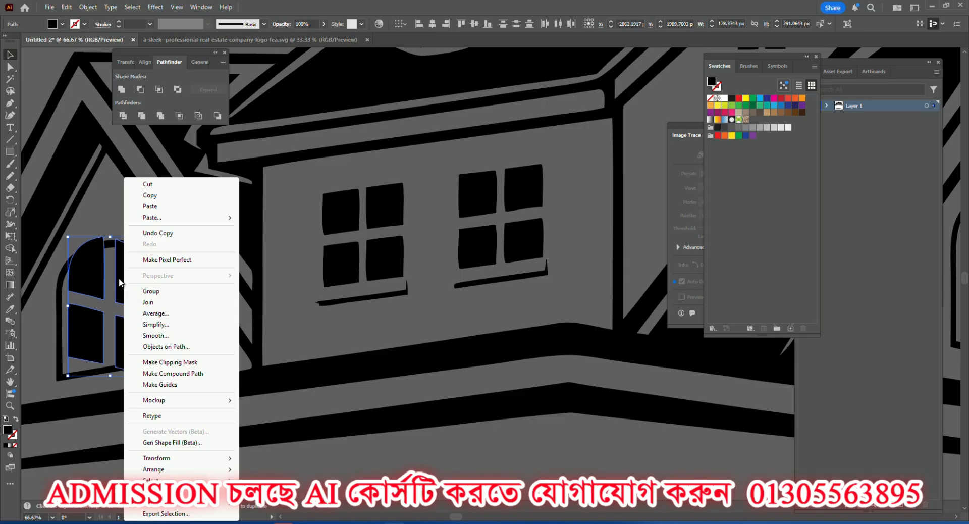
{"action": "mouse_move", "coordinate": [212, 457]}
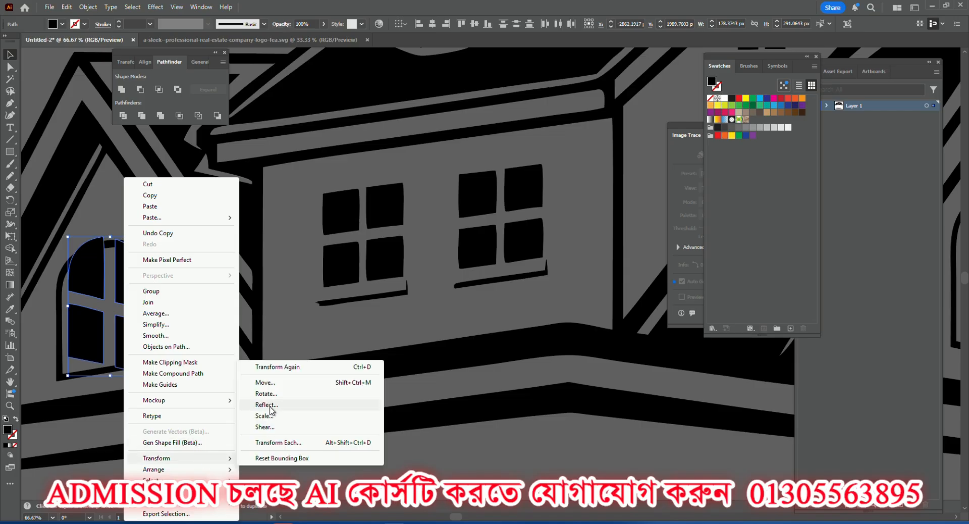
{"action": "left_click", "coordinate": [271, 407]}
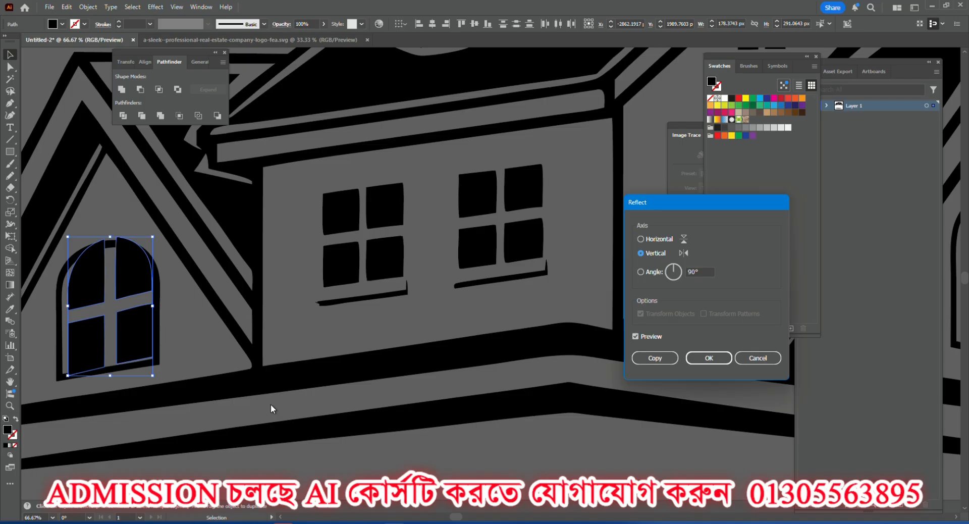
{"action": "left_click", "coordinate": [708, 358]}
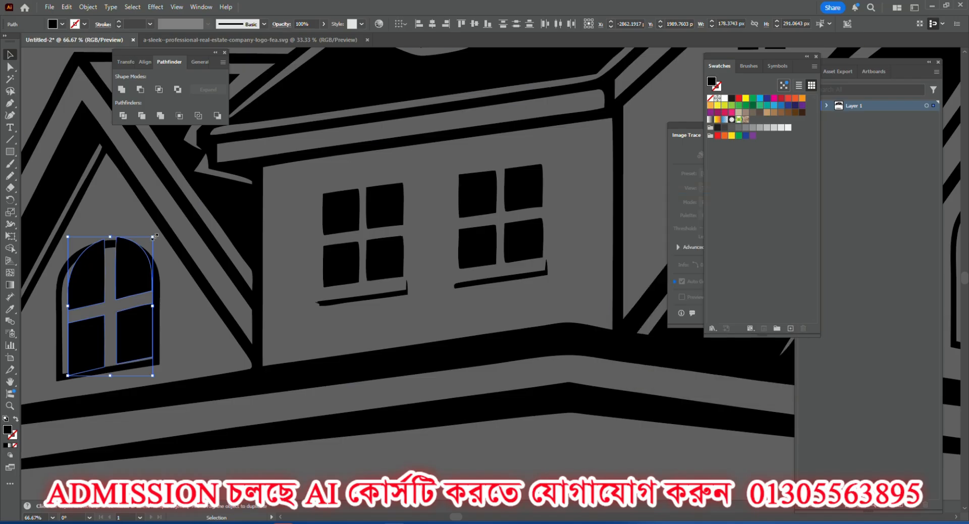
{"action": "left_click_drag", "start_coordinate": [156, 236], "coordinate": [129, 281]}
{"action": "left_click", "coordinate": [132, 220]}
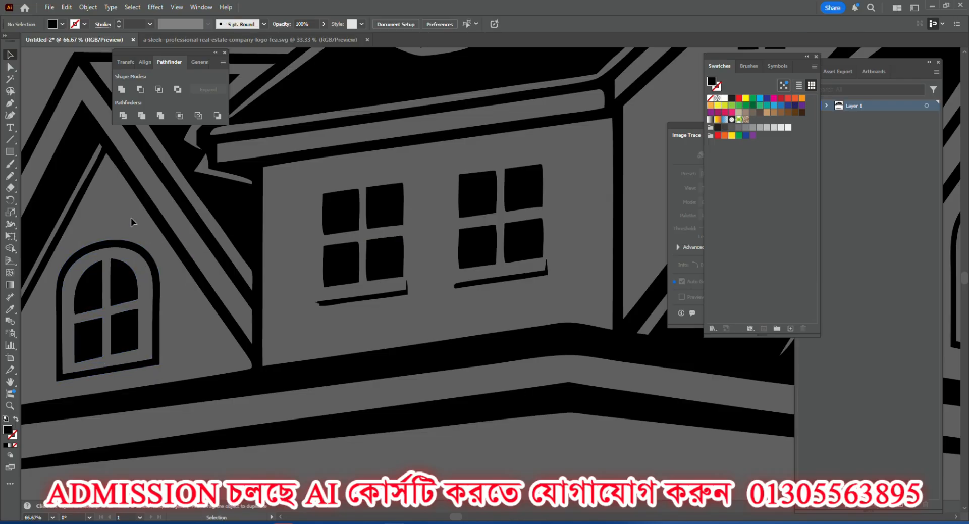
{"action": "scroll", "coordinate": [131, 332], "scroll_direction": "down", "scroll_amount": 2}
{"action": "scroll", "coordinate": [131, 333], "scroll_direction": "down", "scroll_amount": 1}
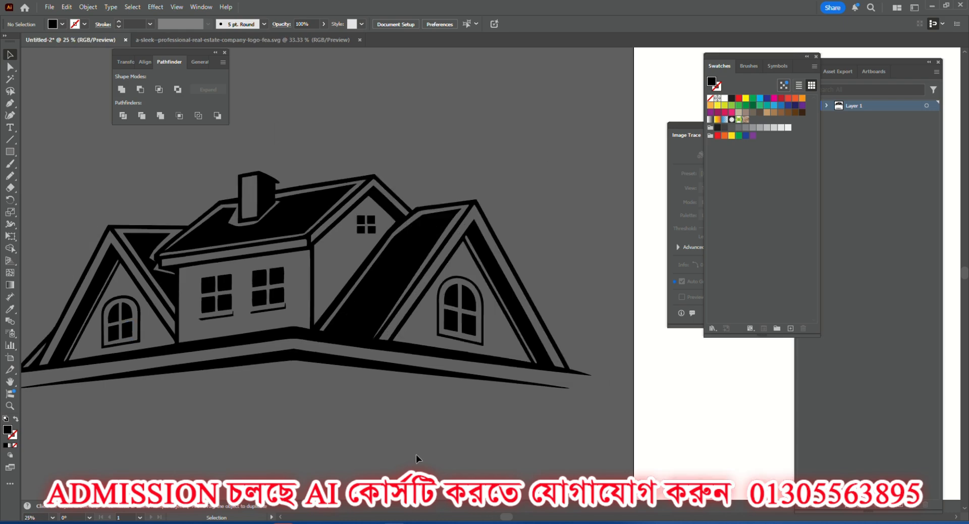
{"action": "scroll", "coordinate": [376, 424], "scroll_direction": "down", "scroll_amount": 2}
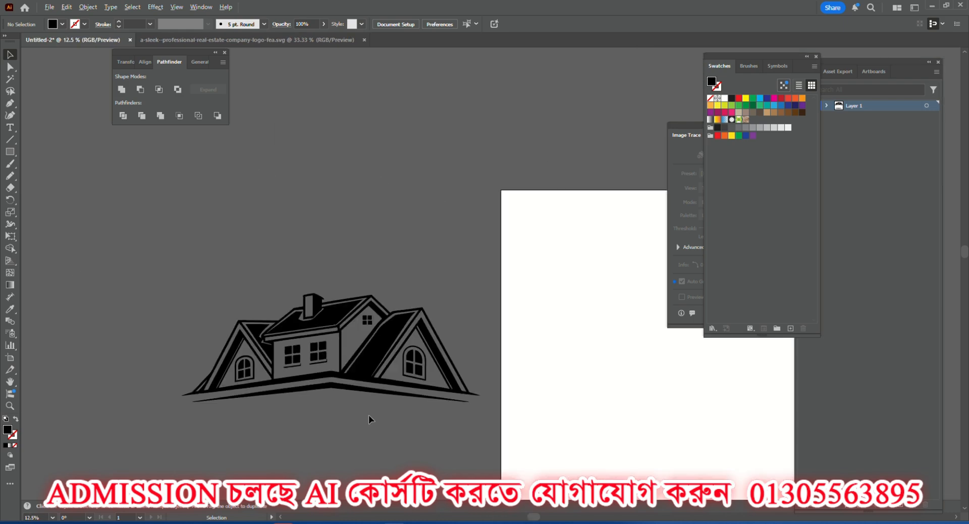
{"action": "scroll", "coordinate": [328, 303], "scroll_direction": "up", "scroll_amount": 7}
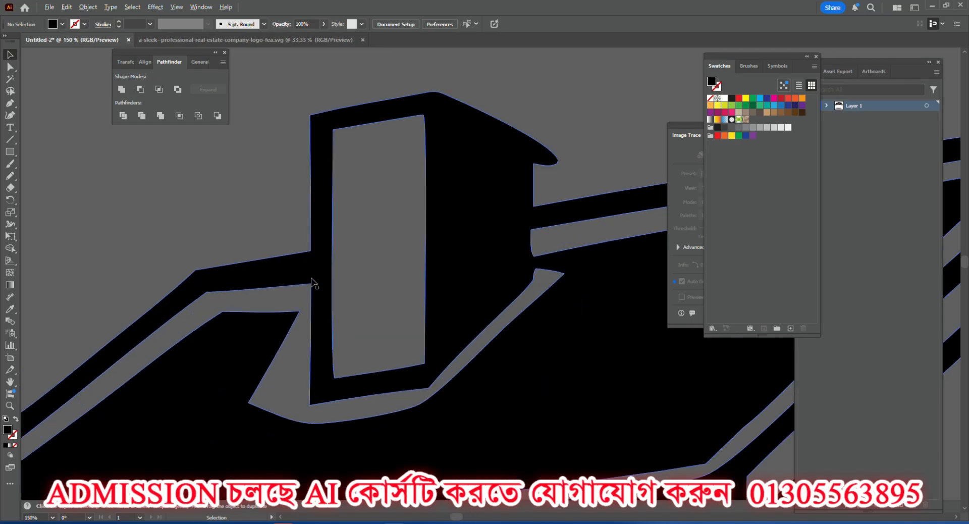
{"action": "scroll", "coordinate": [312, 282], "scroll_direction": "down", "scroll_amount": 7}
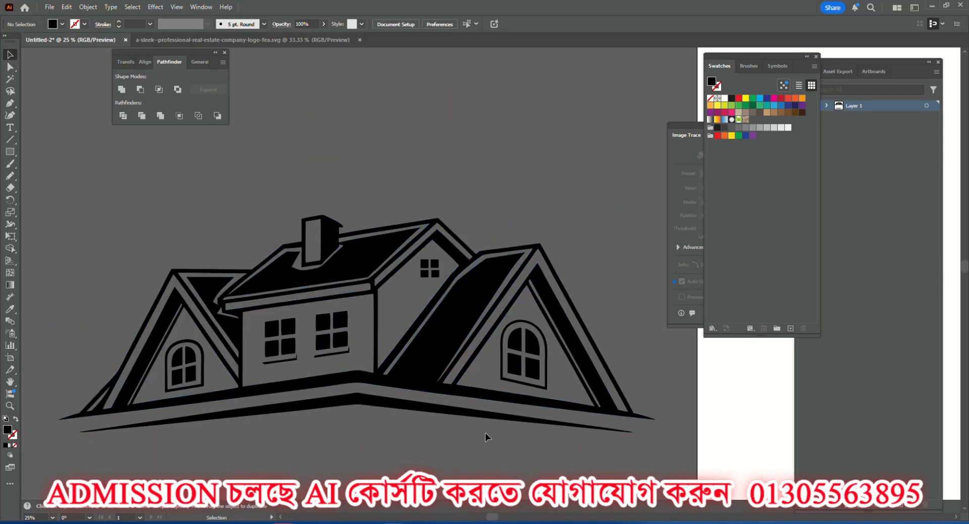
{"action": "scroll", "coordinate": [549, 360], "scroll_direction": "down", "scroll_amount": 1}
Place a copy of the right arched window's four panes in the empty area below the house's base lines.
{"action": "left_click", "coordinate": [536, 337]}
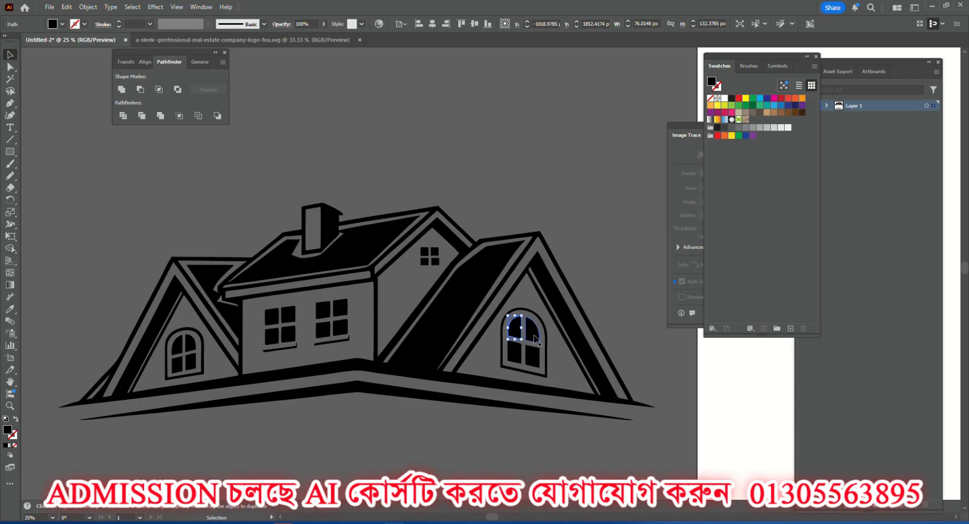
{"action": "left_click", "coordinate": [533, 336], "text": "shift"}
{"action": "left_click", "coordinate": [516, 353], "text": "shift"}
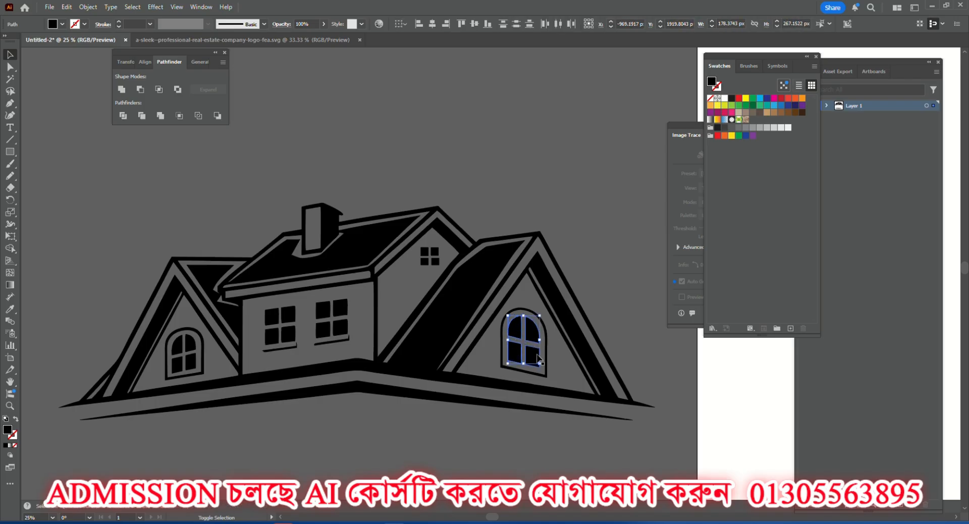
{"action": "left_click", "coordinate": [537, 357], "text": "shift"}
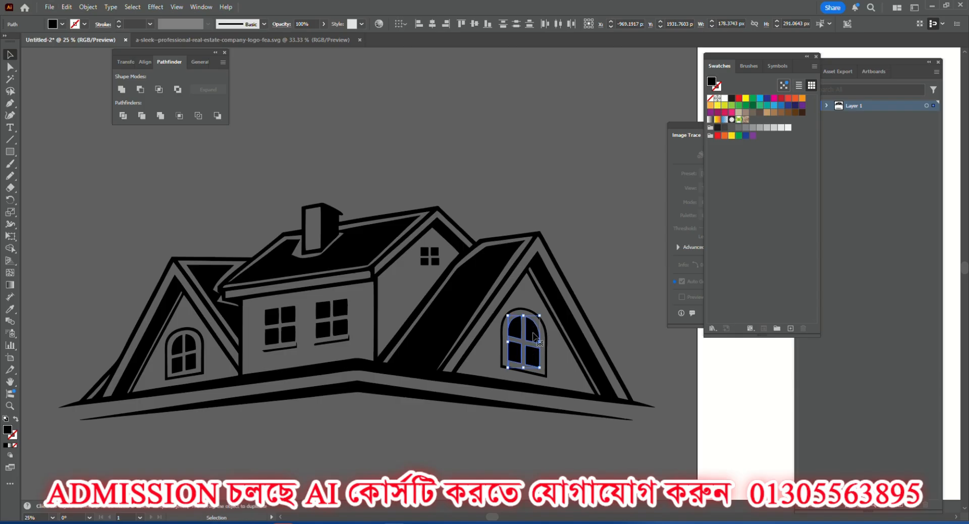
{"action": "scroll", "coordinate": [534, 335], "scroll_direction": "up", "scroll_amount": 4}
{"action": "scroll", "coordinate": [531, 331], "scroll_direction": "down", "scroll_amount": 1}
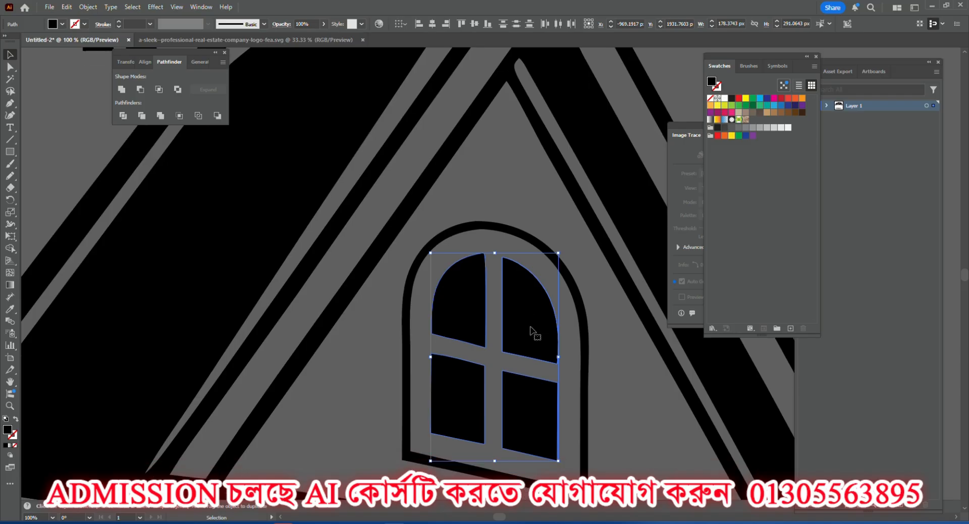
{"action": "left_click_drag", "start_coordinate": [528, 312], "coordinate": [185, 470]}
{"action": "scroll", "coordinate": [367, 365], "scroll_direction": "down", "scroll_amount": 3}
{"action": "scroll", "coordinate": [185, 454], "scroll_direction": "down", "scroll_amount": 2}
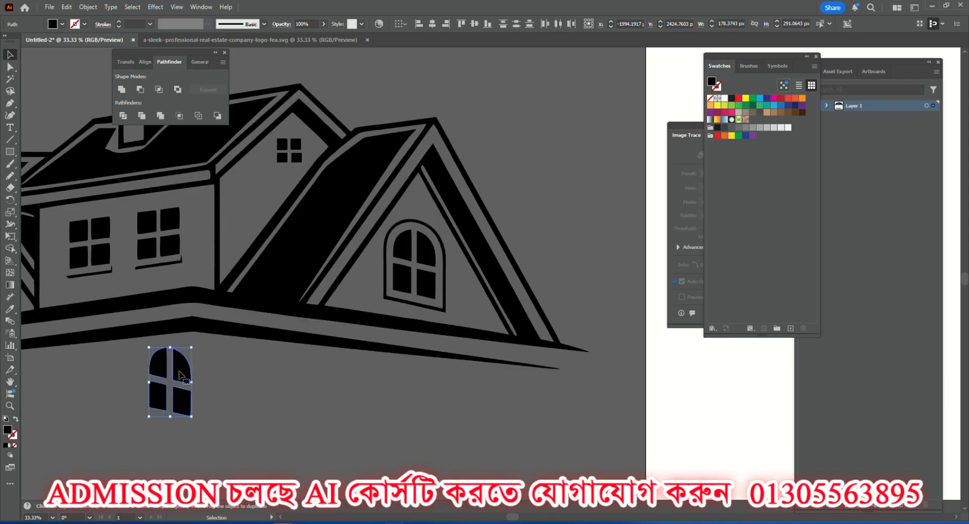
Reflect the loose pane copy below the house across the vertical axis, comparing it with the preview off and on.
{"action": "right_click", "coordinate": [181, 372]}
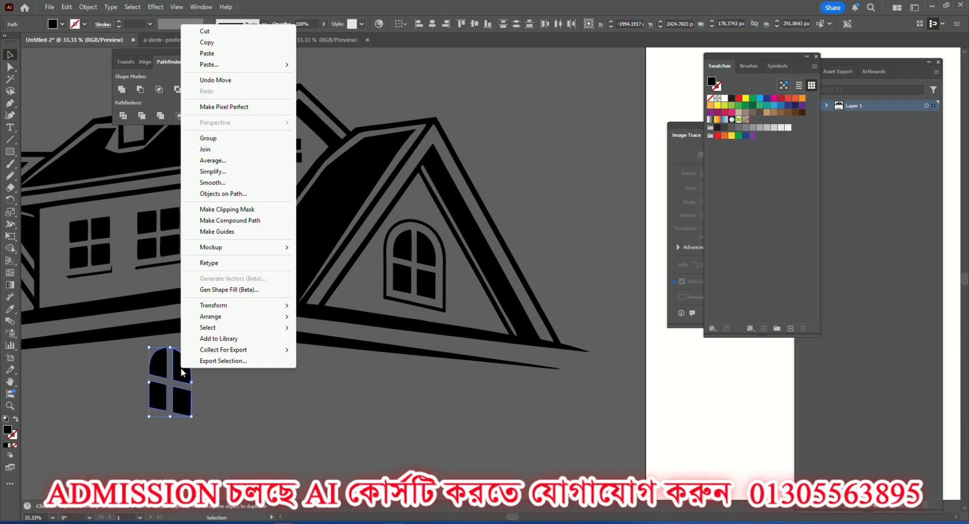
{"action": "mouse_move", "coordinate": [269, 307]}
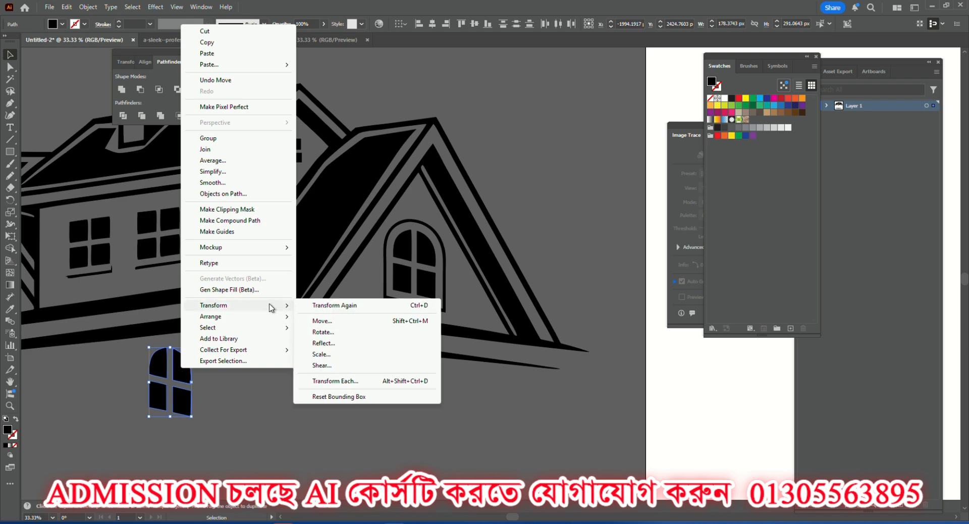
{"action": "left_click", "coordinate": [323, 343]}
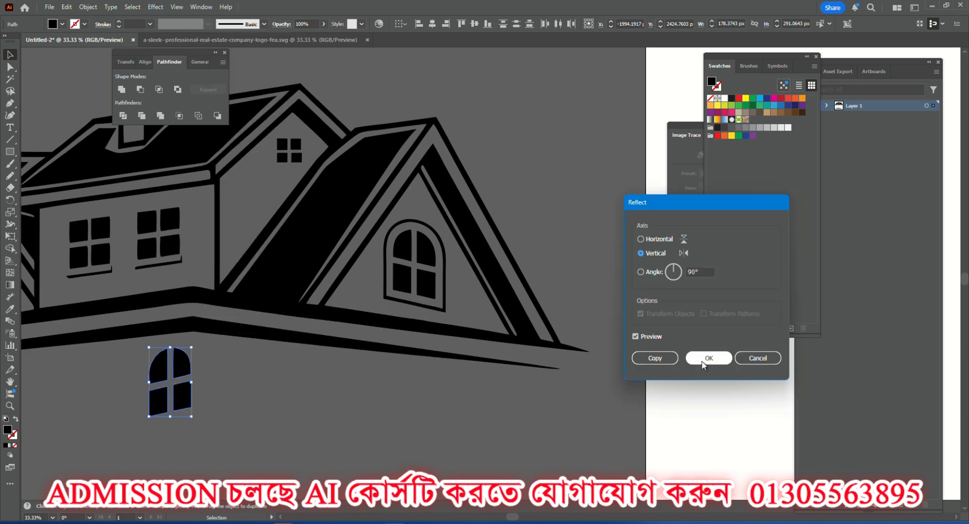
{"action": "left_click", "coordinate": [635, 337]}
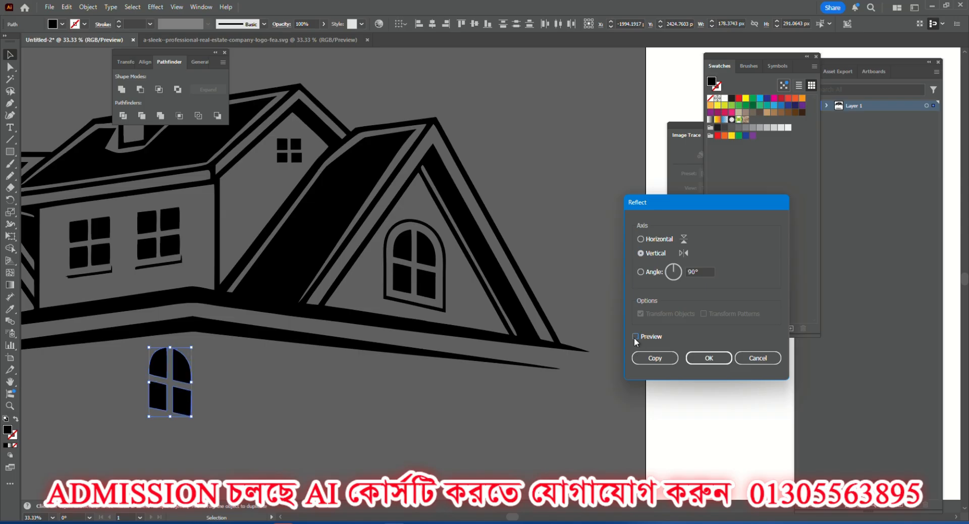
{"action": "left_click", "coordinate": [635, 336]}
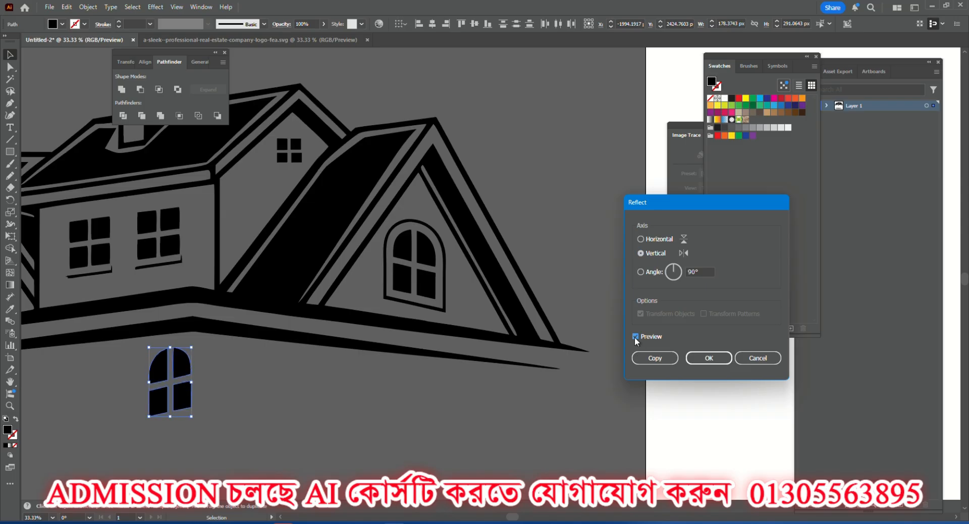
{"action": "left_click", "coordinate": [709, 358]}
Delete the reflected pane copy below the house.
{"action": "scroll", "coordinate": [319, 372], "scroll_direction": "down", "scroll_amount": 3}
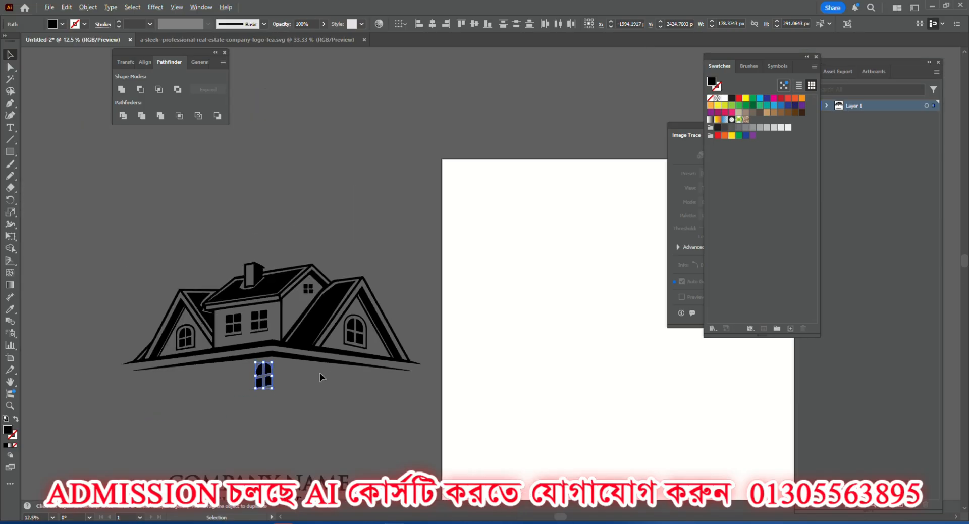
{"action": "scroll", "coordinate": [257, 369], "scroll_direction": "up", "scroll_amount": 3}
{"action": "key", "text": "Delete"}
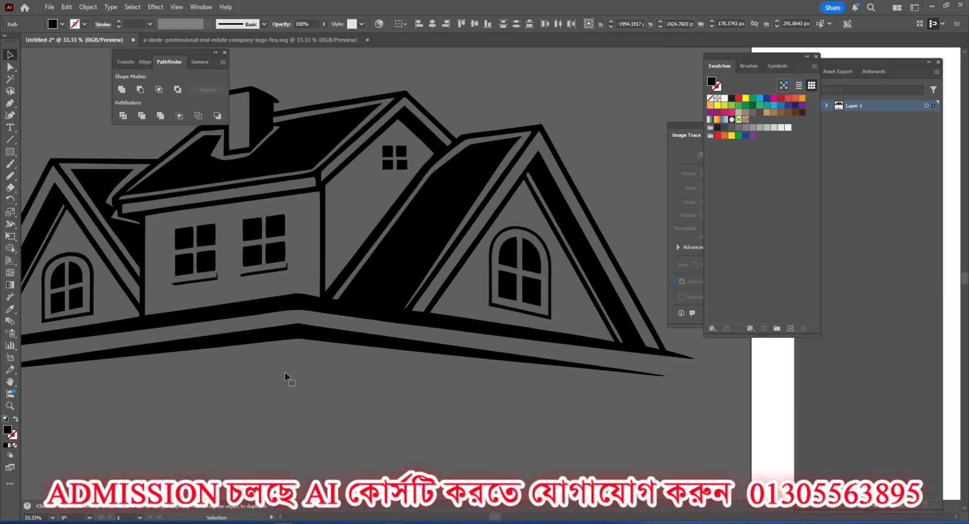
Check whether a left arched window pane selects on its own, and examine the chimney and roof outlines up close.
{"action": "left_click", "coordinate": [76, 276]}
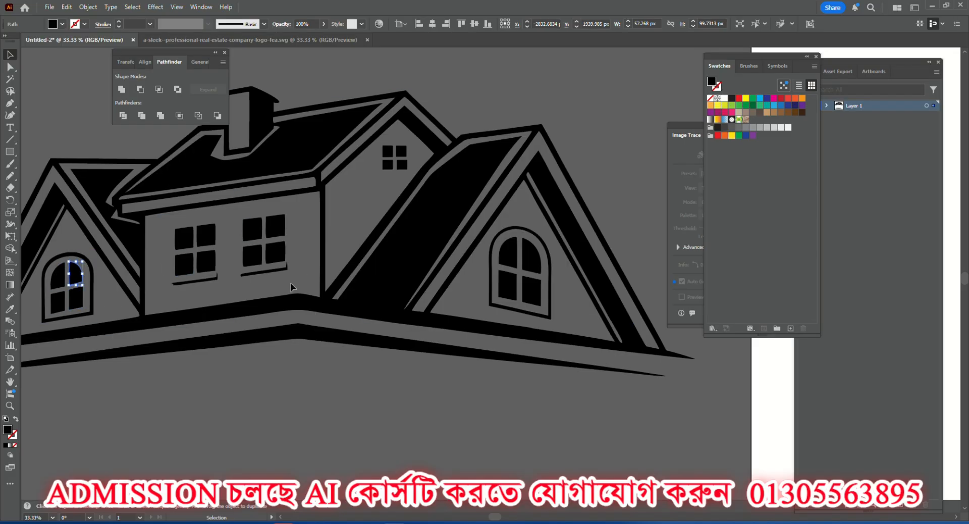
{"action": "left_click", "coordinate": [322, 385]}
{"action": "scroll", "coordinate": [310, 286], "scroll_direction": "up", "scroll_amount": 3}
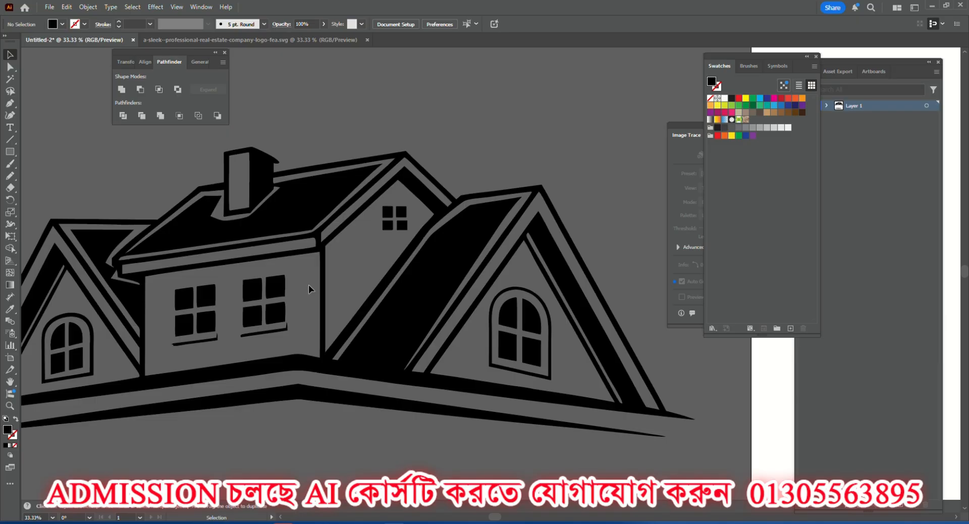
{"action": "scroll", "coordinate": [308, 285], "scroll_direction": "up", "scroll_amount": 3}
{"action": "scroll", "coordinate": [231, 237], "scroll_direction": "up", "scroll_amount": 4}
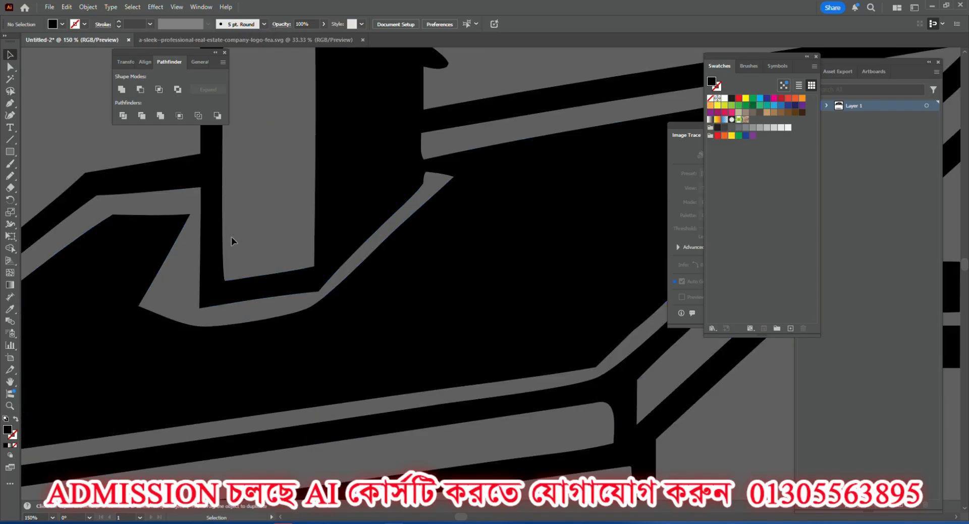
{"action": "scroll", "coordinate": [229, 238], "scroll_direction": "down", "scroll_amount": 2}
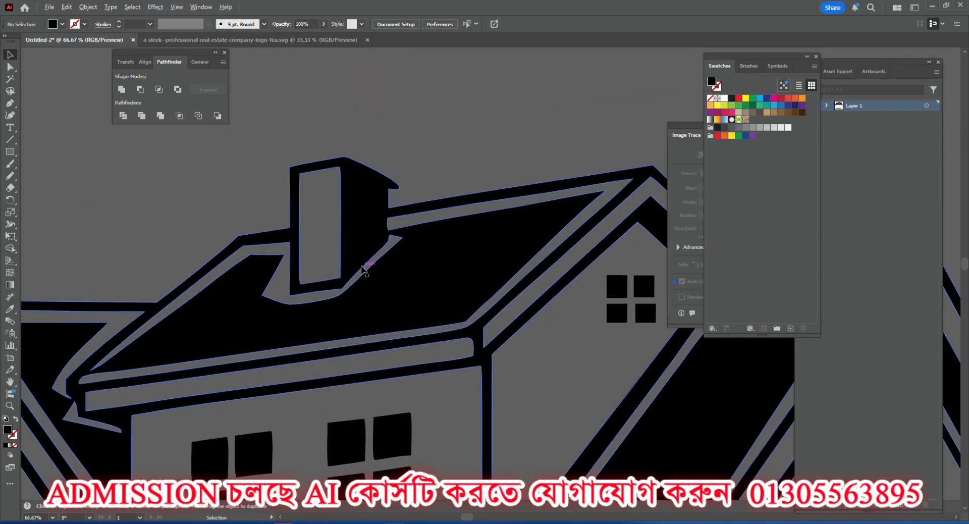
{"action": "scroll", "coordinate": [437, 230], "scroll_direction": "down", "scroll_amount": 5}
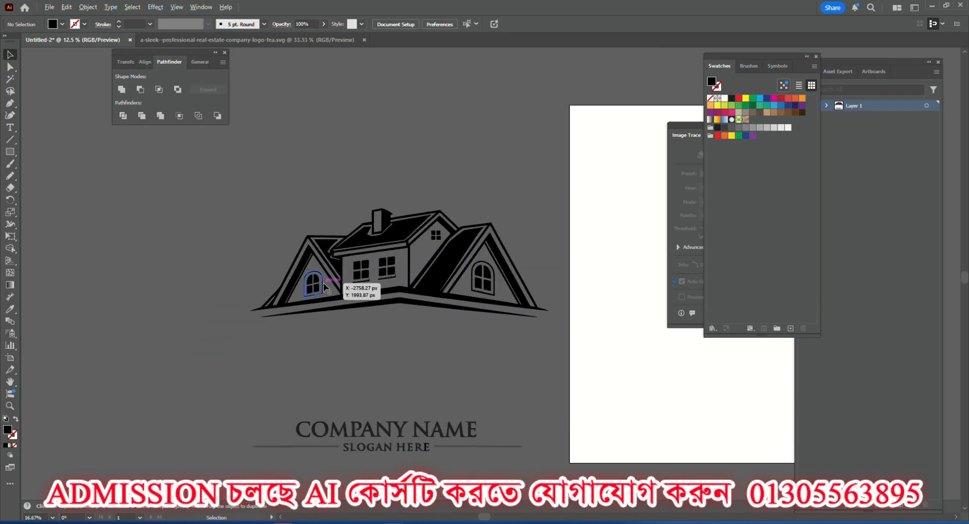
Merge all of the house's shapes with Unite and move the house up and to the left, farther from the company name.
{"action": "left_click_drag", "start_coordinate": [558, 344], "coordinate": [565, 348]}
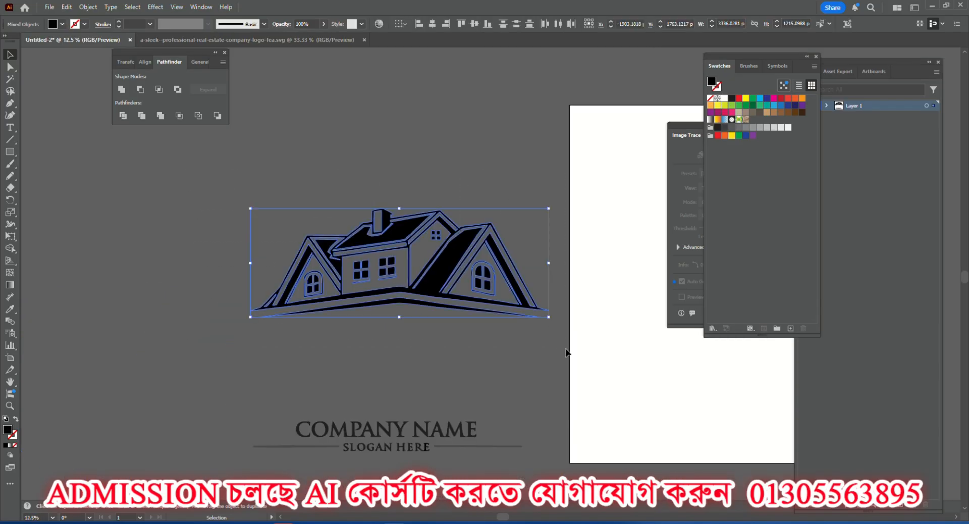
{"action": "left_click", "coordinate": [122, 89]}
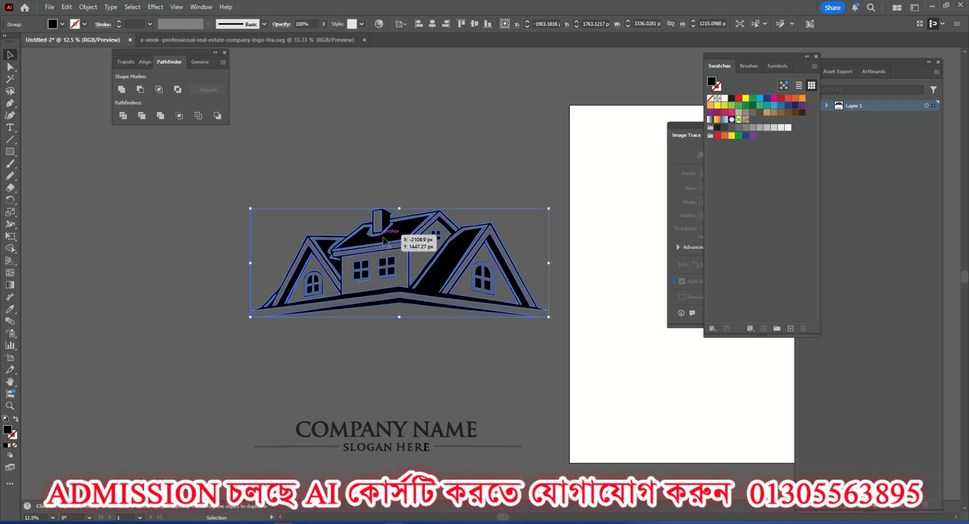
{"action": "left_click_drag", "start_coordinate": [400, 244], "coordinate": [336, 215]}
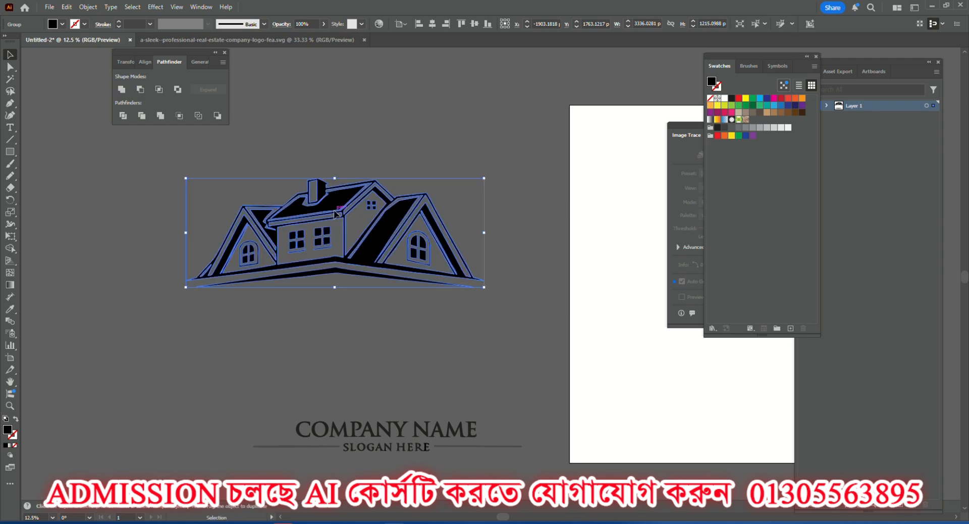
Add a line of placeholder point text below the house and enlarge it to about 210.5 pt.
{"action": "left_click", "coordinate": [322, 369]}
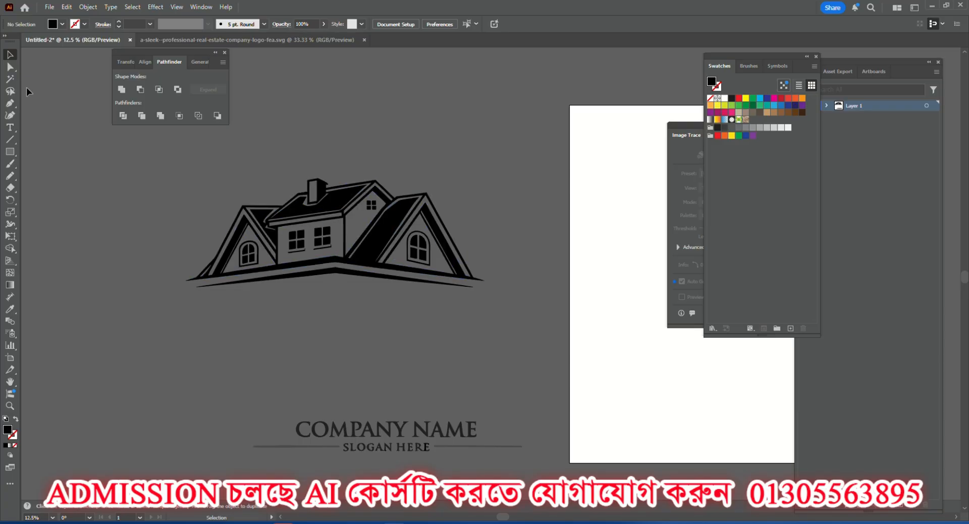
{"action": "left_click", "coordinate": [11, 129]}
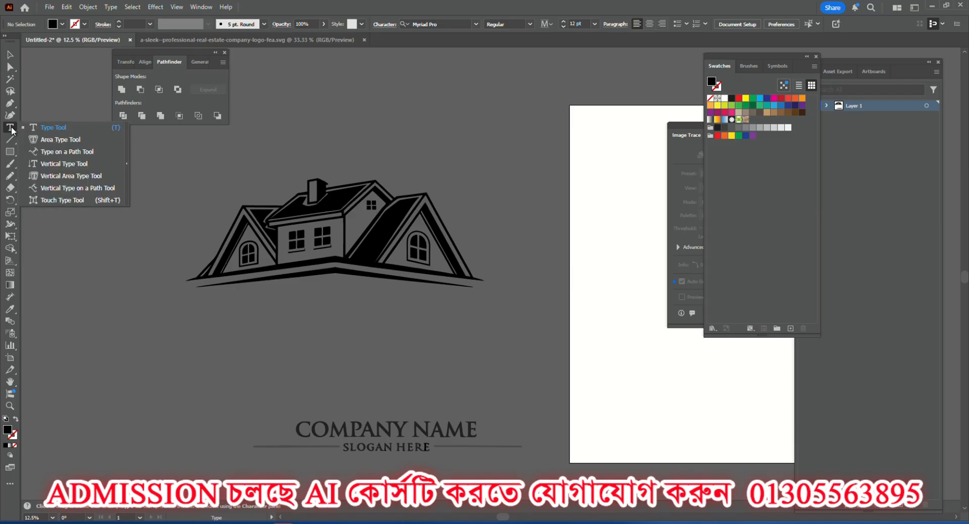
{"action": "left_click", "coordinate": [55, 132]}
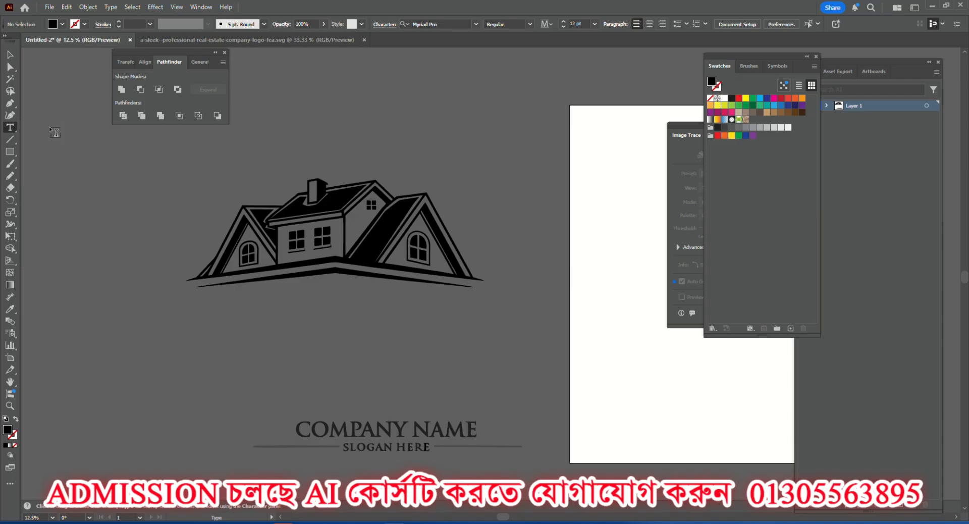
{"action": "left_click", "coordinate": [254, 326]}
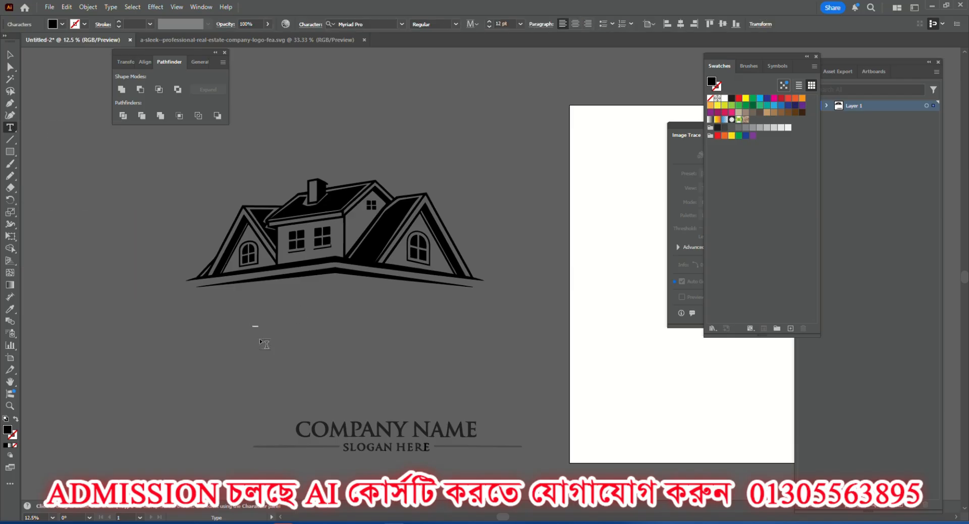
{"action": "scroll", "coordinate": [256, 329], "scroll_direction": "up", "scroll_amount": 6}
{"action": "scroll", "coordinate": [242, 317], "scroll_direction": "down", "scroll_amount": 4}
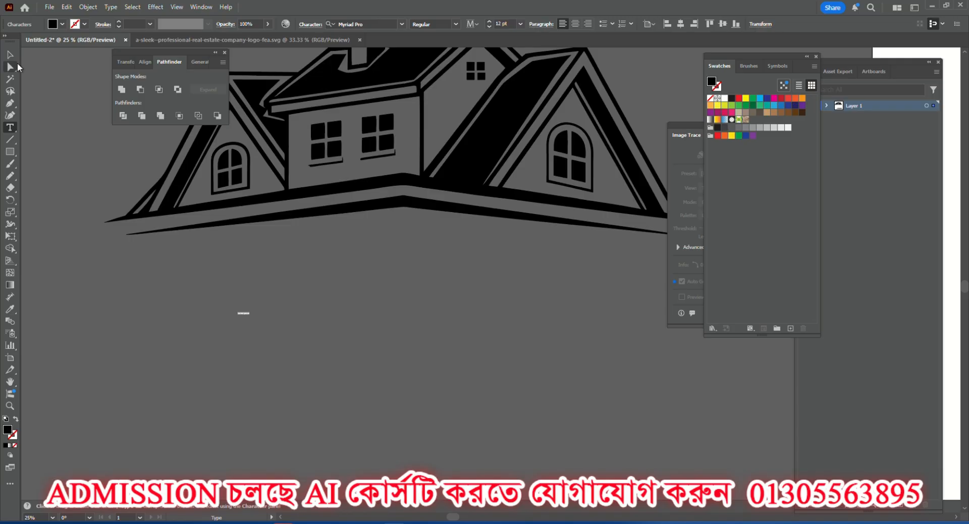
{"action": "key", "text": "Escape"}
{"action": "left_click_drag", "start_coordinate": [249, 317], "coordinate": [364, 384]}
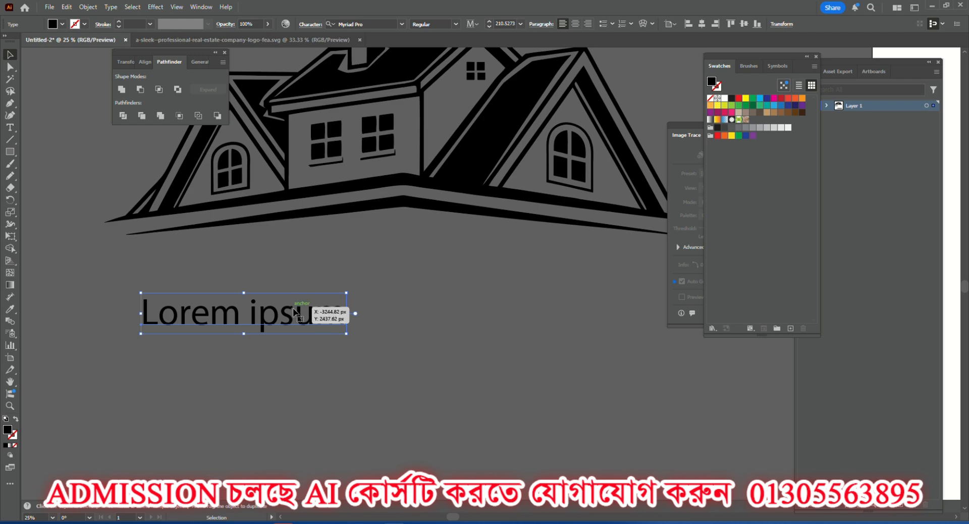
{"action": "left_click_drag", "start_coordinate": [296, 311], "coordinate": [272, 309]}
Set the placeholder text's font to Nexa Bold and shift the text slightly right and up.
{"action": "left_click", "coordinate": [402, 24]}
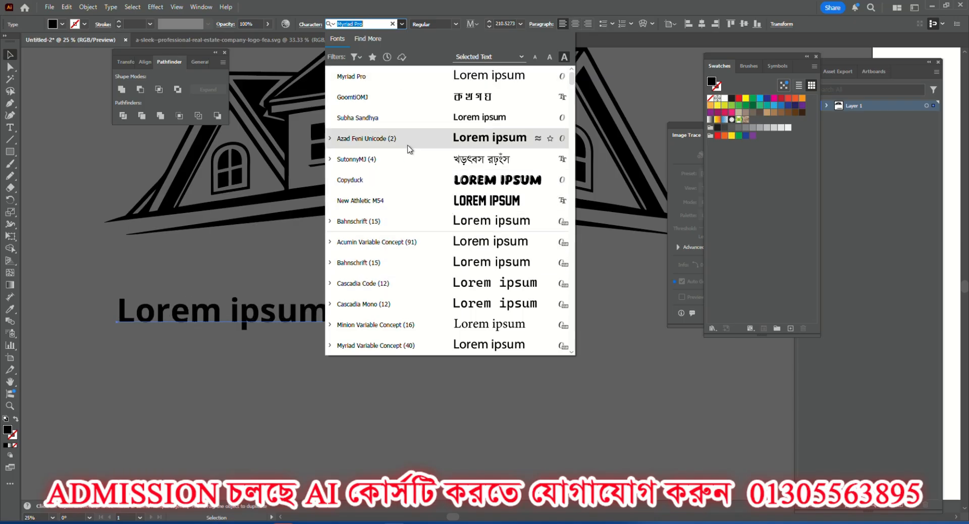
{"action": "left_click", "coordinate": [368, 24]}
{"action": "left_click", "coordinate": [331, 23]}
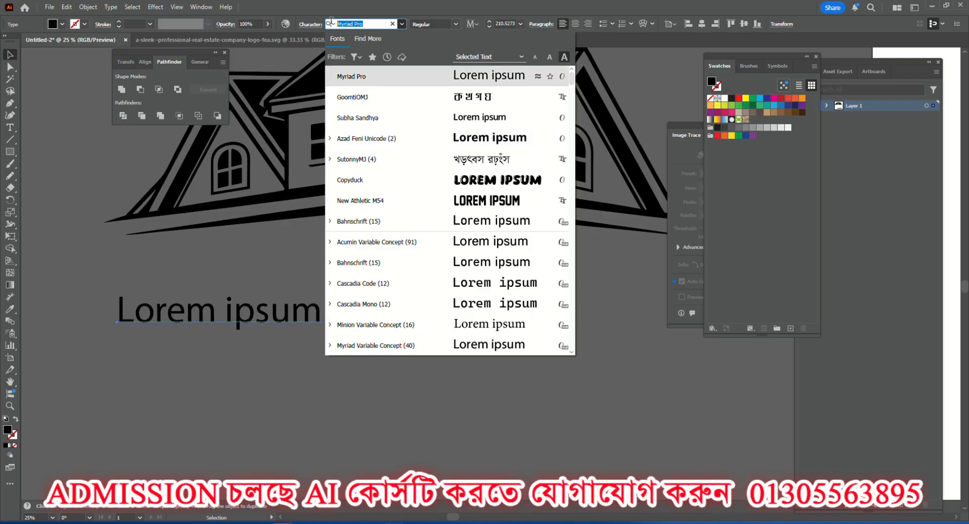
{"action": "type", "text": "n"}
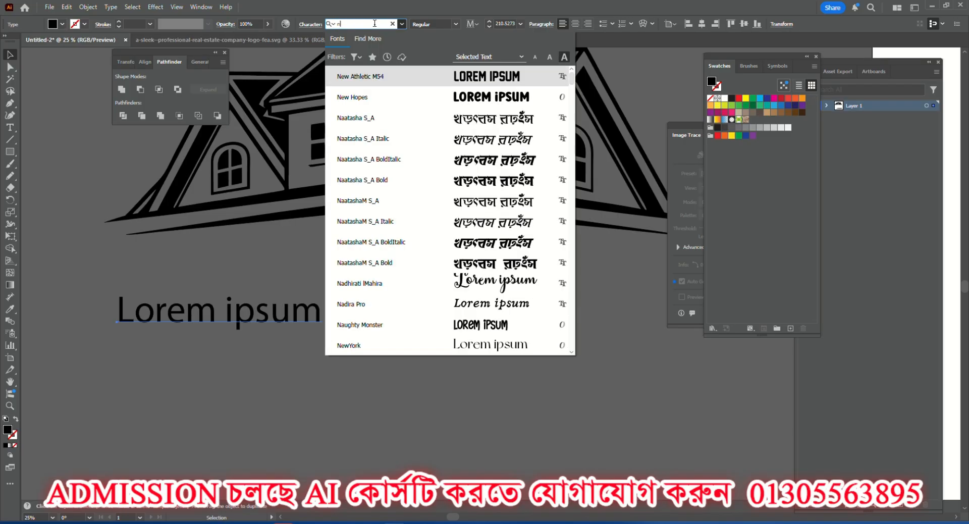
{"action": "type", "text": "ex"}
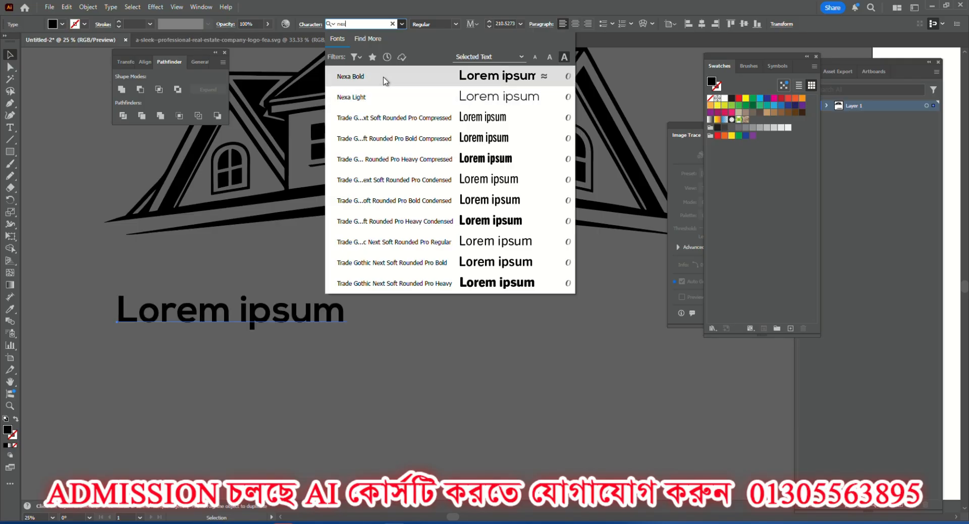
{"action": "left_click", "coordinate": [469, 81]}
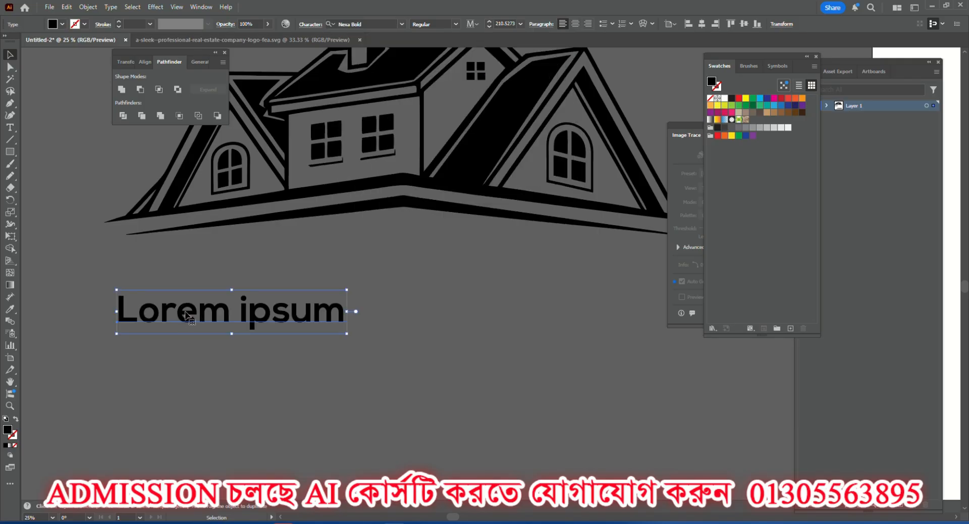
{"action": "left_click_drag", "start_coordinate": [187, 315], "coordinate": [212, 303]}
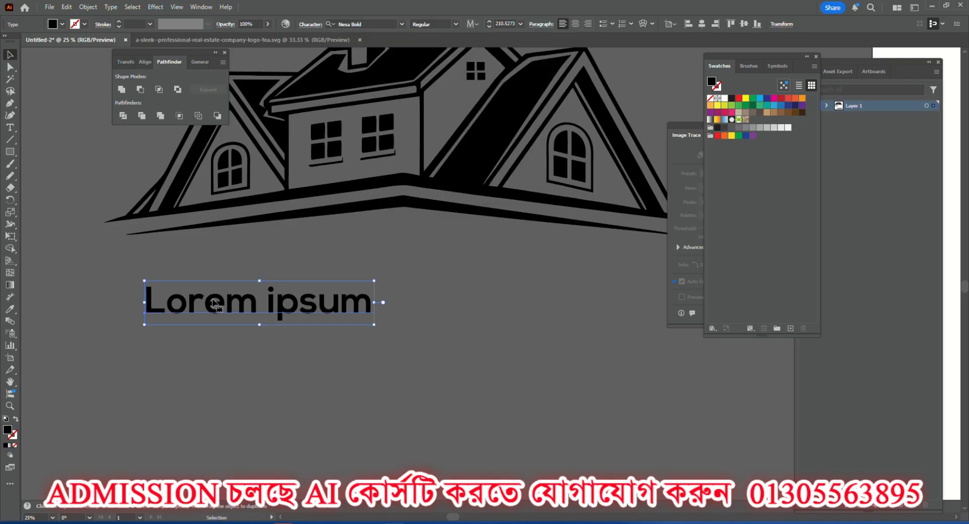
Replace the placeholder text below the house with "Company Name".
{"action": "scroll", "coordinate": [213, 302], "scroll_direction": "down", "scroll_amount": 3}
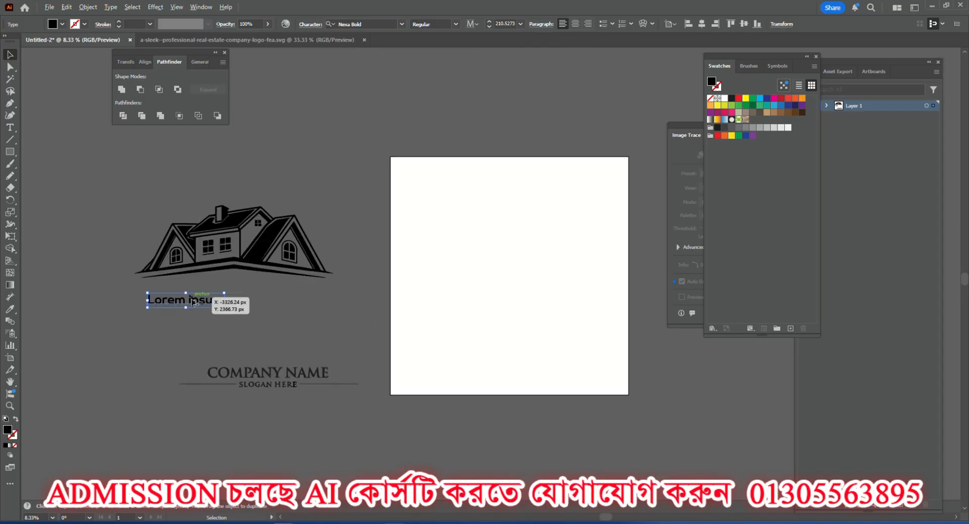
{"action": "scroll", "coordinate": [194, 302], "scroll_direction": "up", "scroll_amount": 2}
{"action": "left_click", "coordinate": [10, 127]}
{"action": "left_click", "coordinate": [105, 300]}
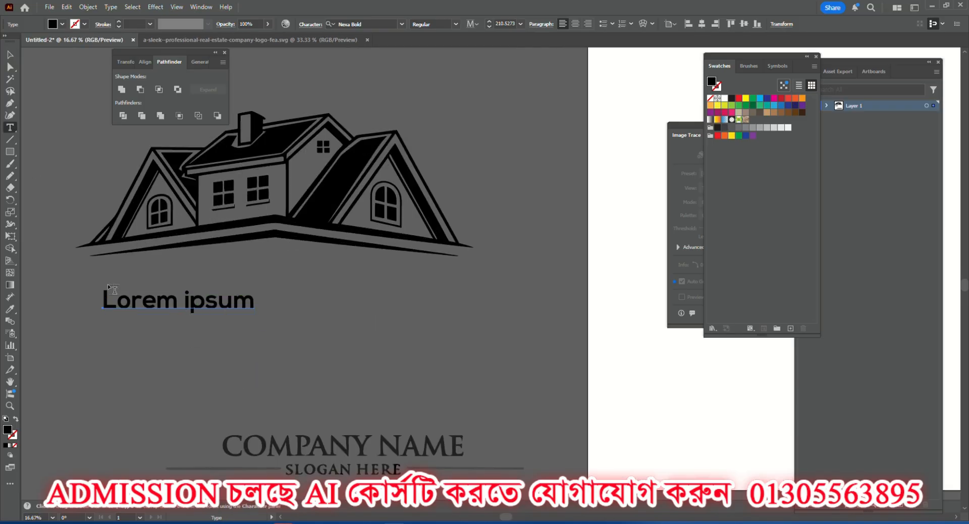
{"action": "left_click_drag", "start_coordinate": [103, 299], "coordinate": [294, 330]}
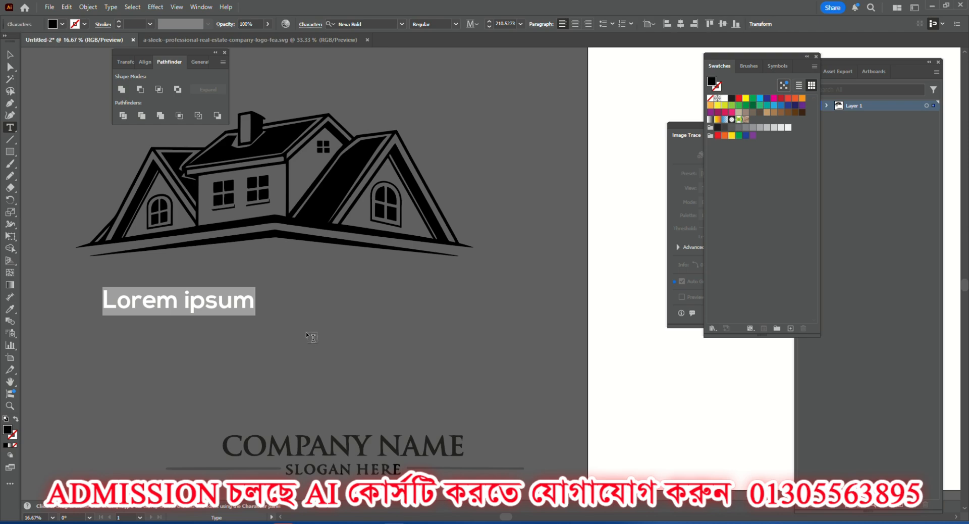
{"action": "type", "text": "Co"}
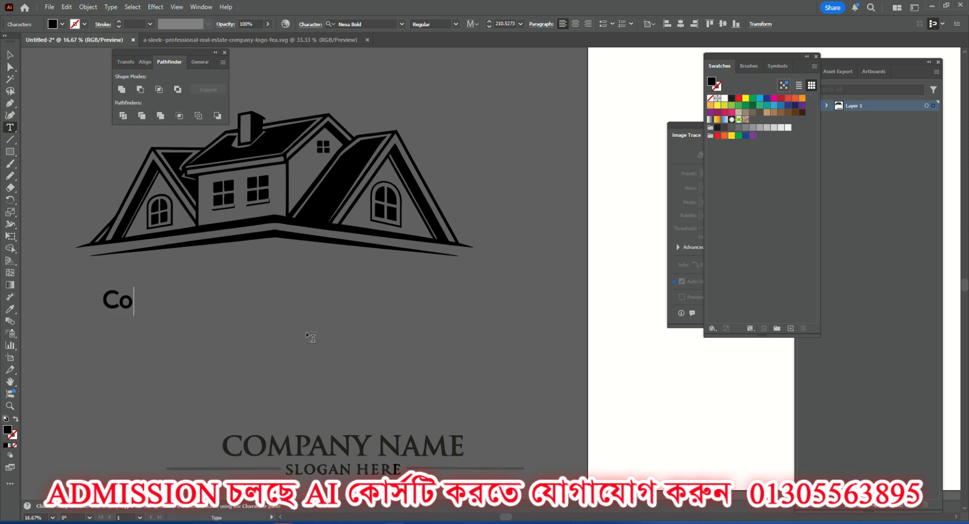
{"action": "type", "text": "mpan"}
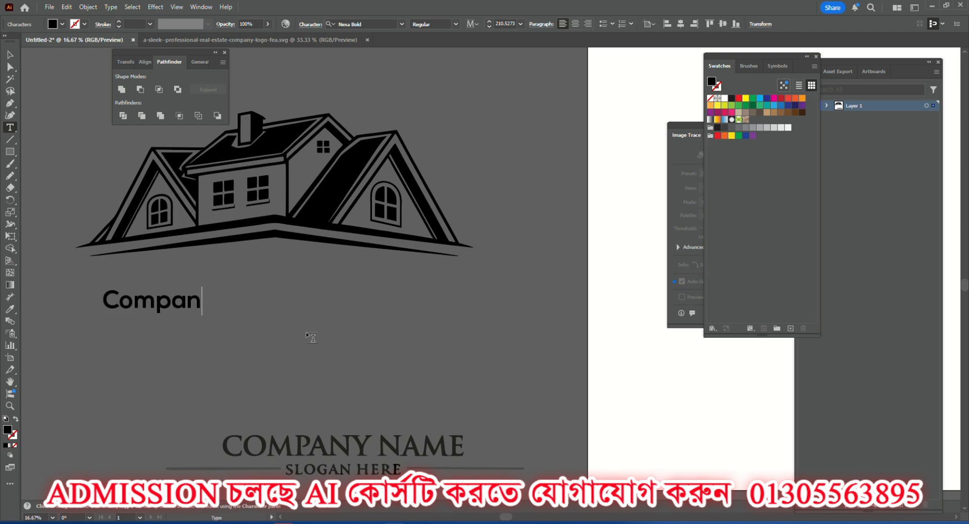
{"action": "type", "text": "y Name"}
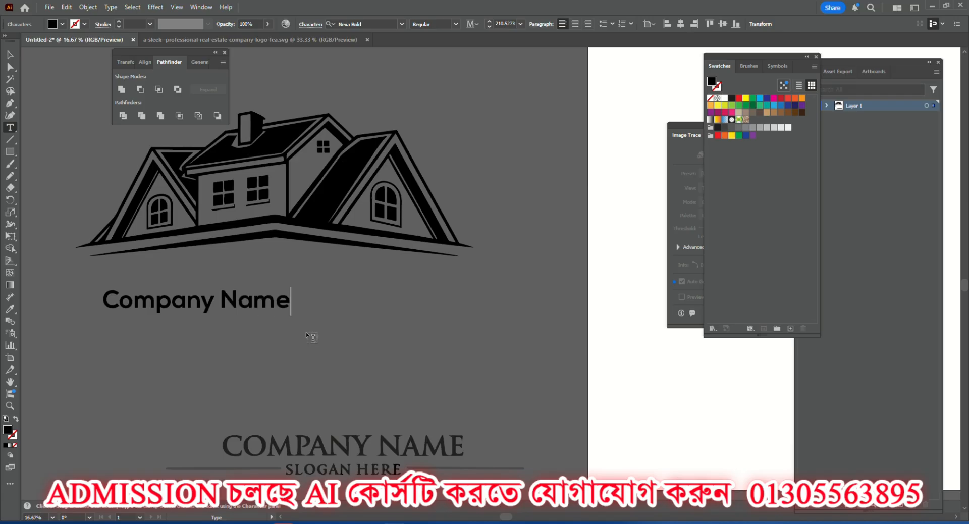
{"action": "left_click", "coordinate": [9, 54]}
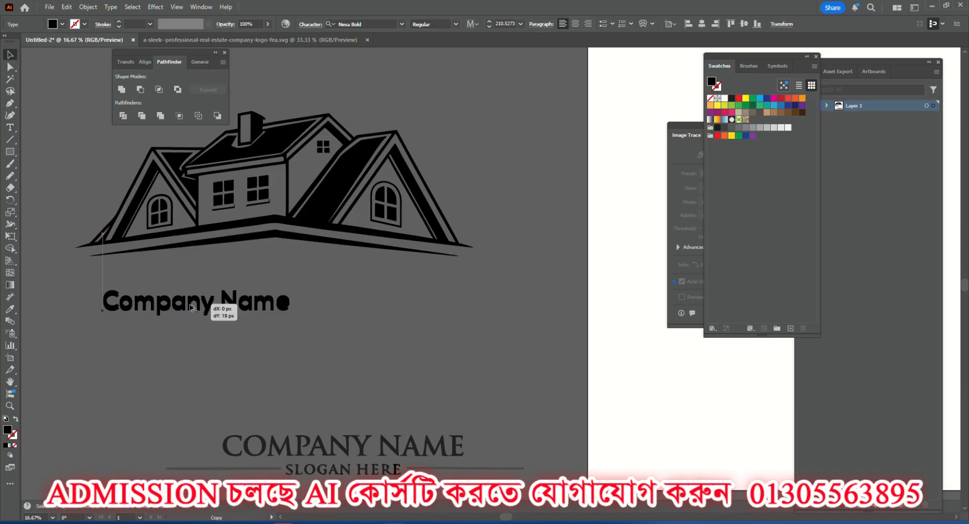
Duplicate the new company name line directly beneath itself and change the copy's text to "Slogan Here".
{"action": "left_click_drag", "start_coordinate": [191, 305], "coordinate": [191, 331]}
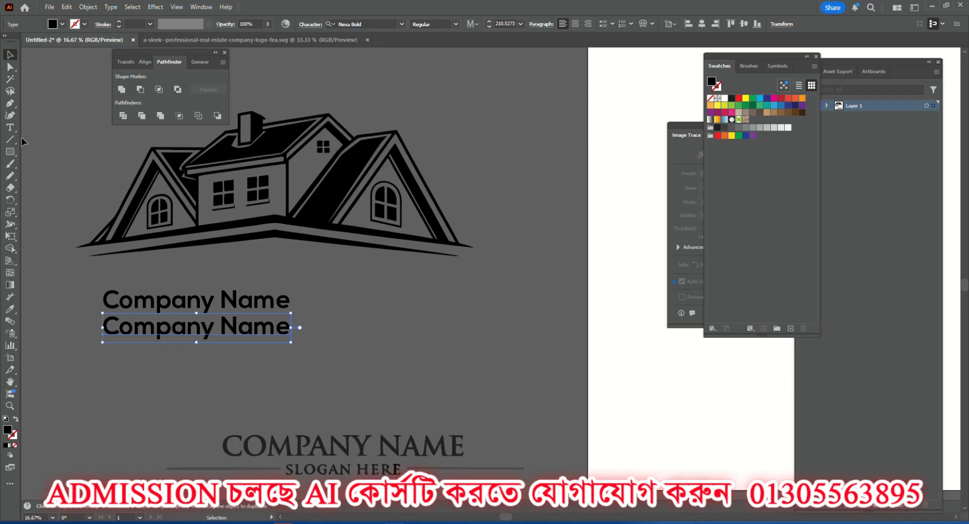
{"action": "left_click", "coordinate": [10, 127]}
{"action": "left_click_drag", "start_coordinate": [103, 326], "coordinate": [291, 328]}
{"action": "type", "text": "S"}
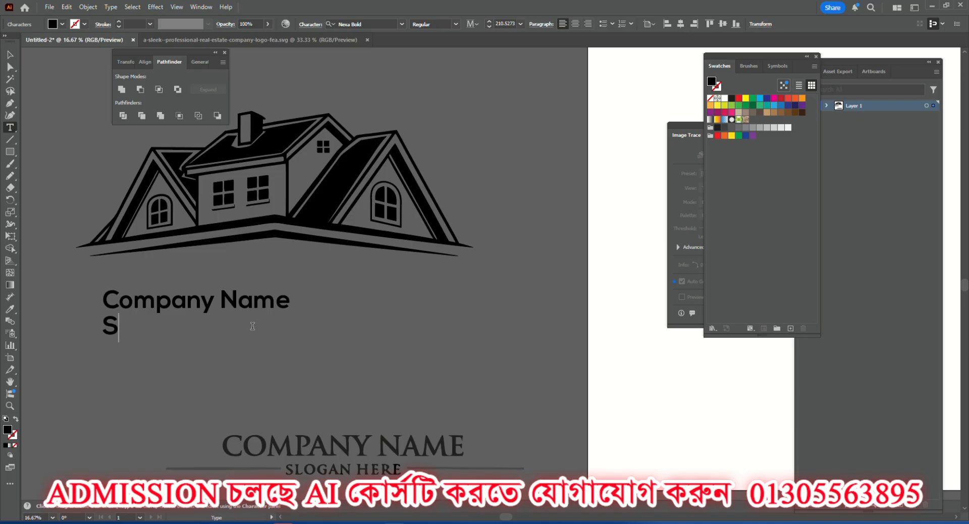
{"action": "type", "text": "logan"}
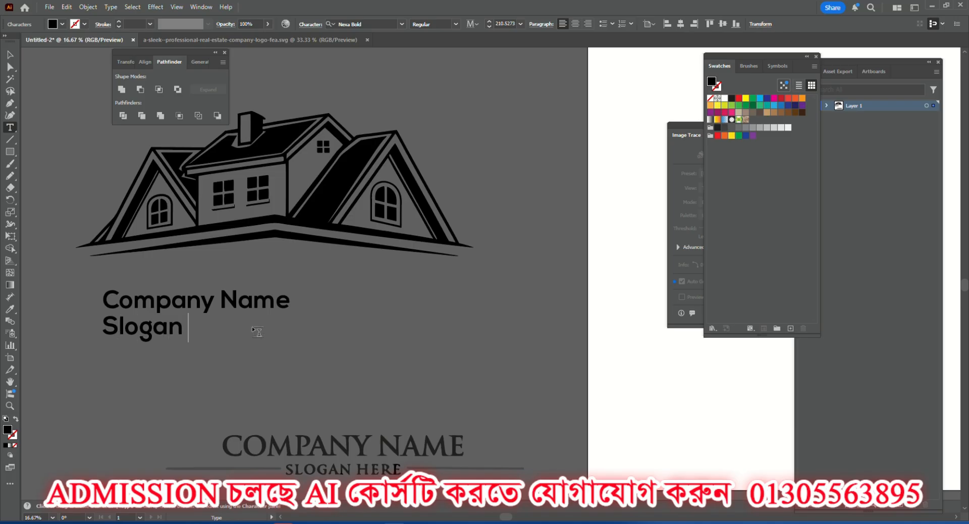
{"action": "type", "text": " Her"}
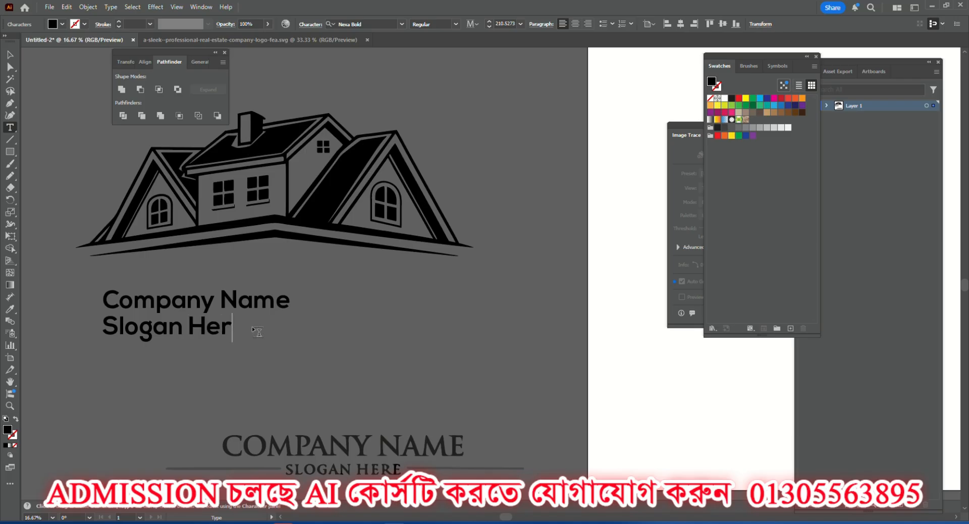
{"action": "type", "text": "e"}
{"action": "left_click", "coordinate": [10, 54]}
Move both new text lines right below the house, with the slogan spaced beneath the company name and roughly centred under it.
{"action": "left_click_drag", "start_coordinate": [184, 336], "coordinate": [216, 344]}
{"action": "left_click_drag", "start_coordinate": [176, 300], "coordinate": [209, 297]}
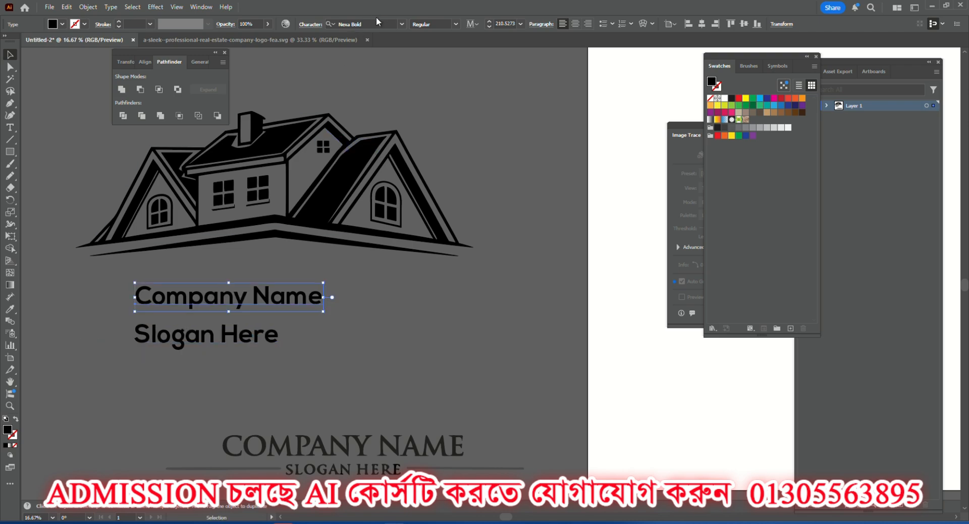
{"action": "left_click_drag", "start_coordinate": [222, 344], "coordinate": [250, 342]}
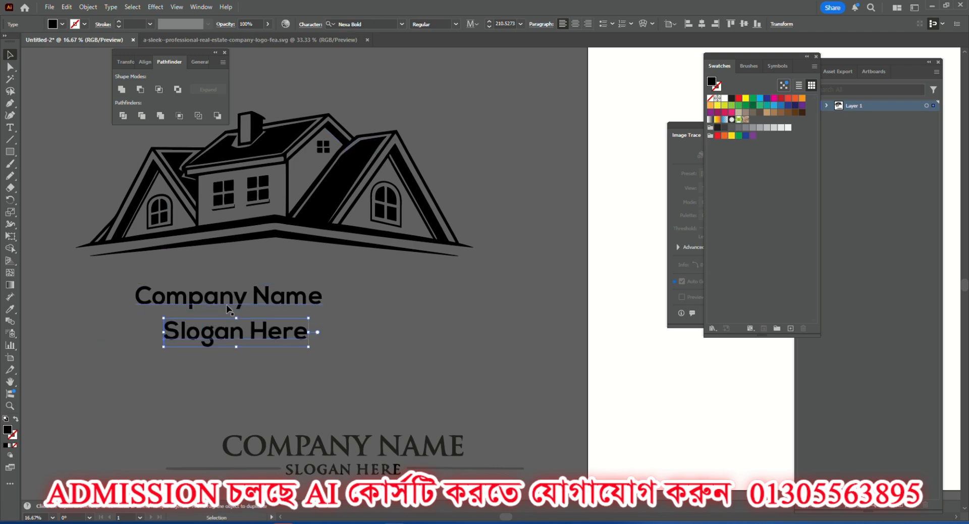
{"action": "scroll", "coordinate": [314, 462], "scroll_direction": "up", "scroll_amount": 3}
{"action": "scroll", "coordinate": [363, 425], "scroll_direction": "down", "scroll_amount": 2}
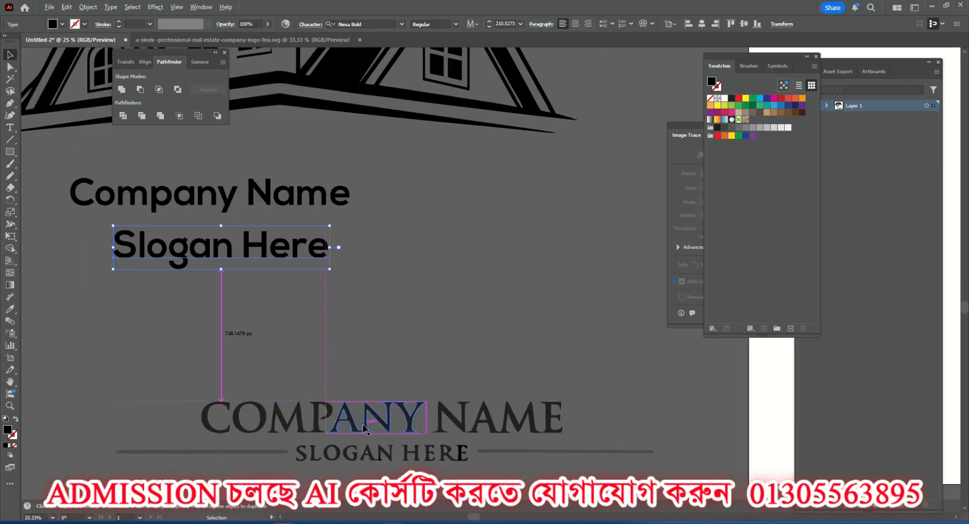
{"action": "scroll", "coordinate": [273, 234], "scroll_direction": "up", "scroll_amount": 2}
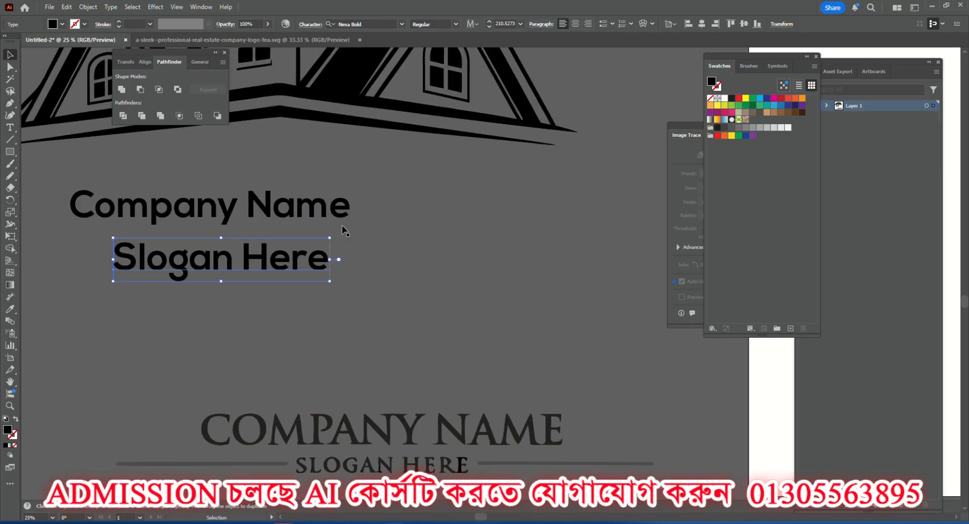
{"action": "left_click_drag", "start_coordinate": [272, 233], "coordinate": [356, 233]}
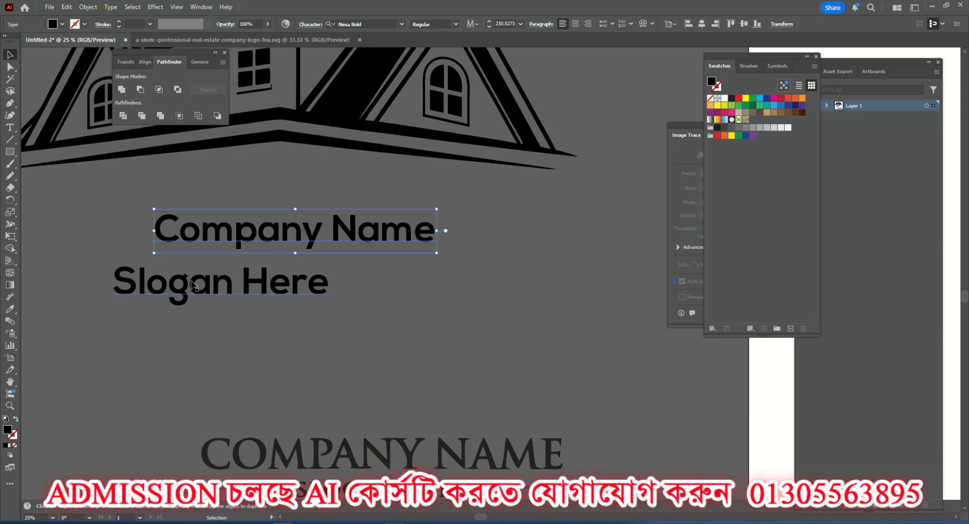
{"action": "left_click_drag", "start_coordinate": [196, 276], "coordinate": [274, 254]}
Apply All Caps to the new company name line.
{"action": "left_click", "coordinate": [270, 237]}
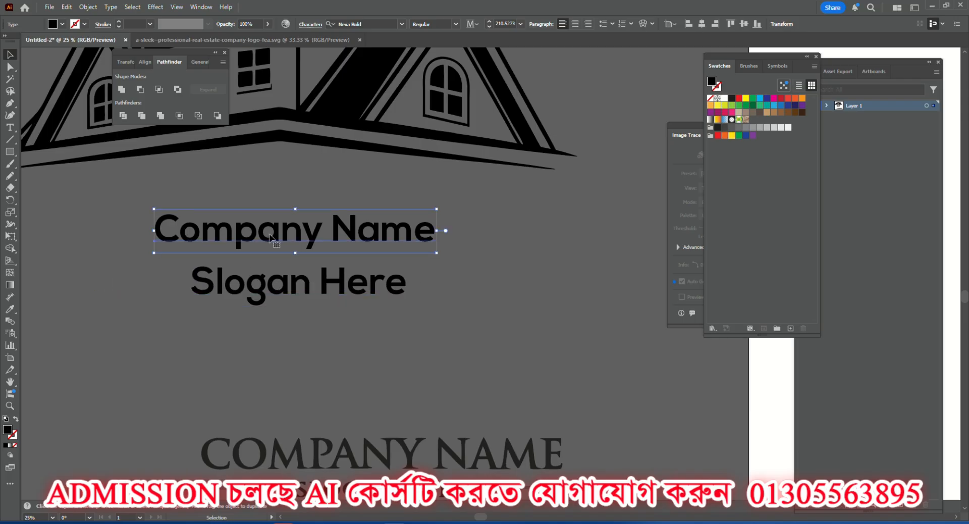
{"action": "left_click", "coordinate": [309, 25]}
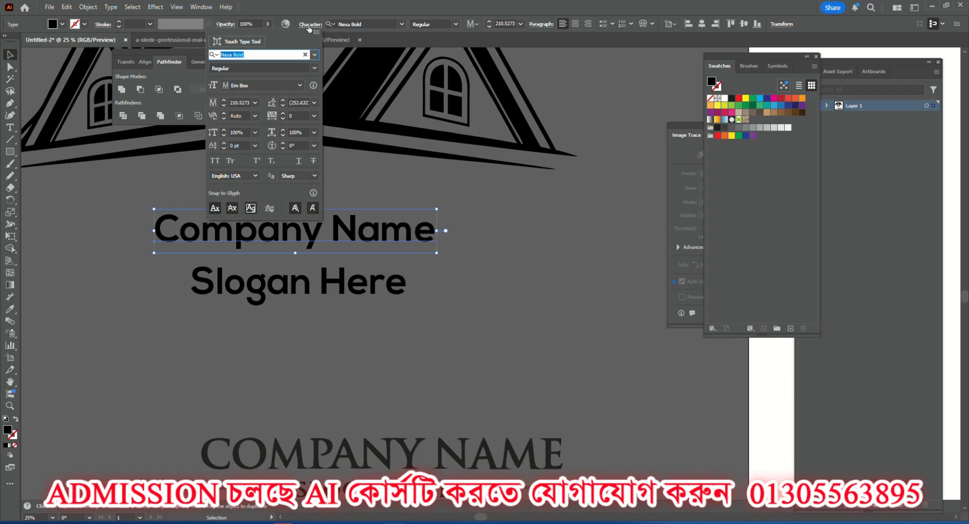
{"action": "left_click", "coordinate": [254, 103]}
{"action": "key", "text": "Escape"}
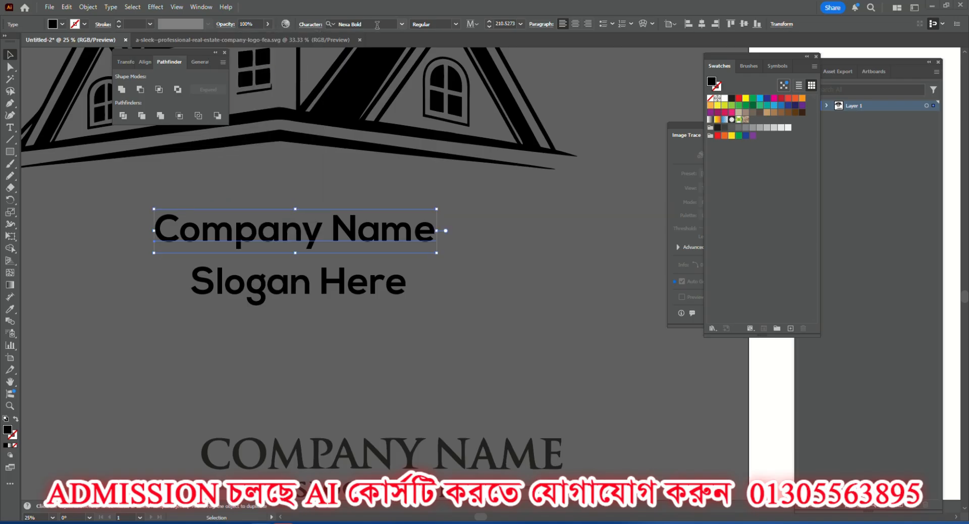
{"action": "left_click", "coordinate": [311, 25]}
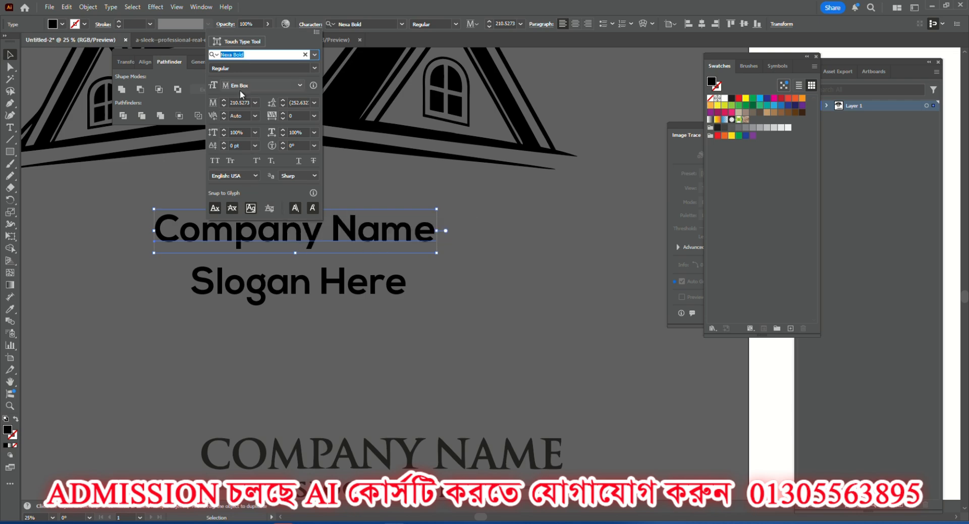
{"action": "left_click", "coordinate": [215, 162]}
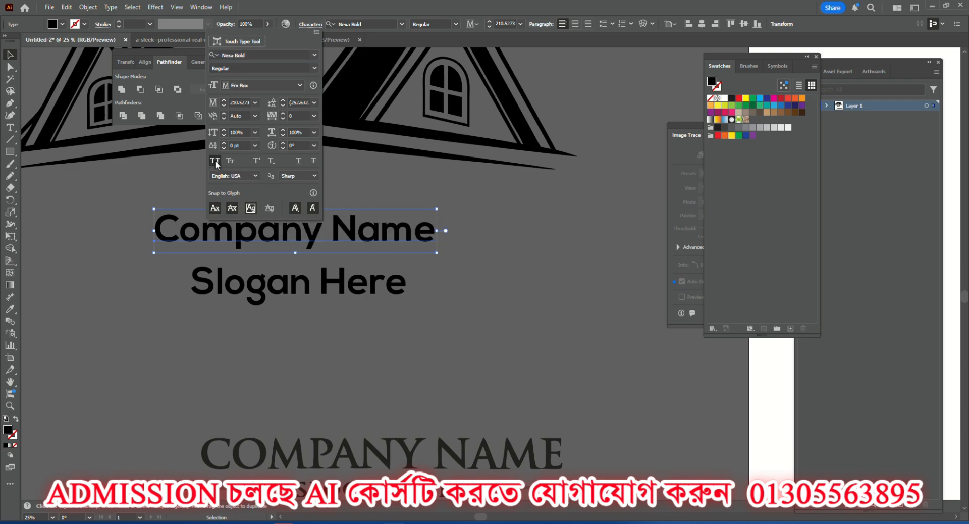
{"action": "left_click", "coordinate": [337, 246]}
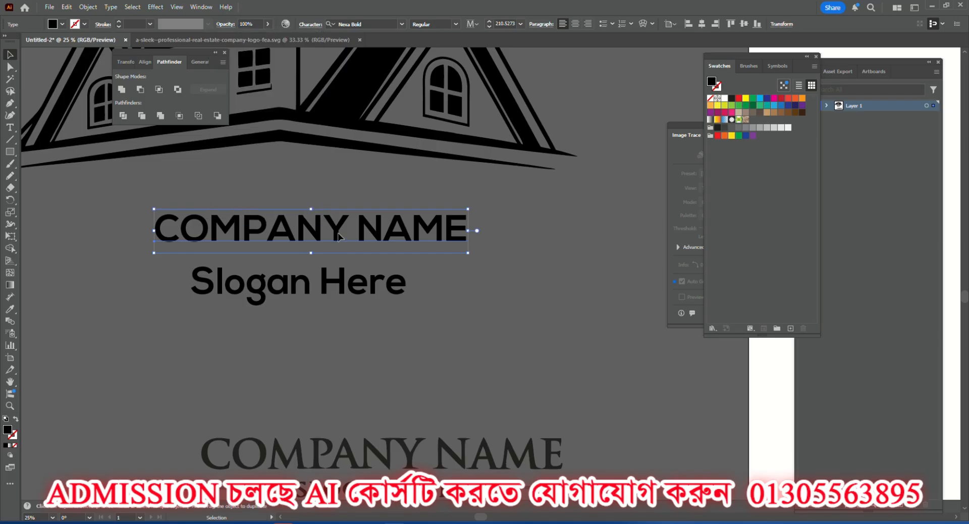
{"action": "scroll", "coordinate": [336, 227], "scroll_direction": "down", "scroll_amount": 1}
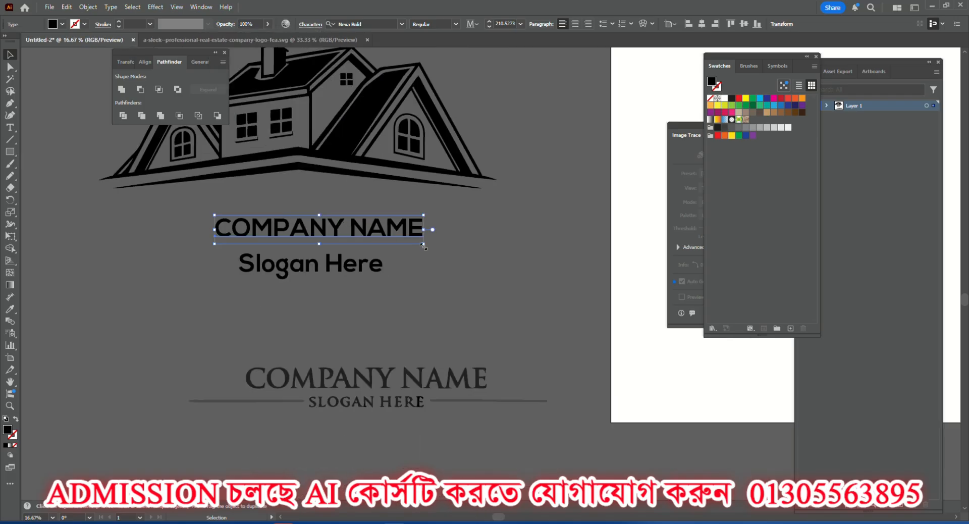
Enlarge the company name line to about 301 pt below the house and apply All Caps to the slogan line.
{"action": "left_click_drag", "start_coordinate": [423, 245], "coordinate": [410, 230]}
{"action": "left_click_drag", "start_coordinate": [362, 269], "coordinate": [348, 259]}
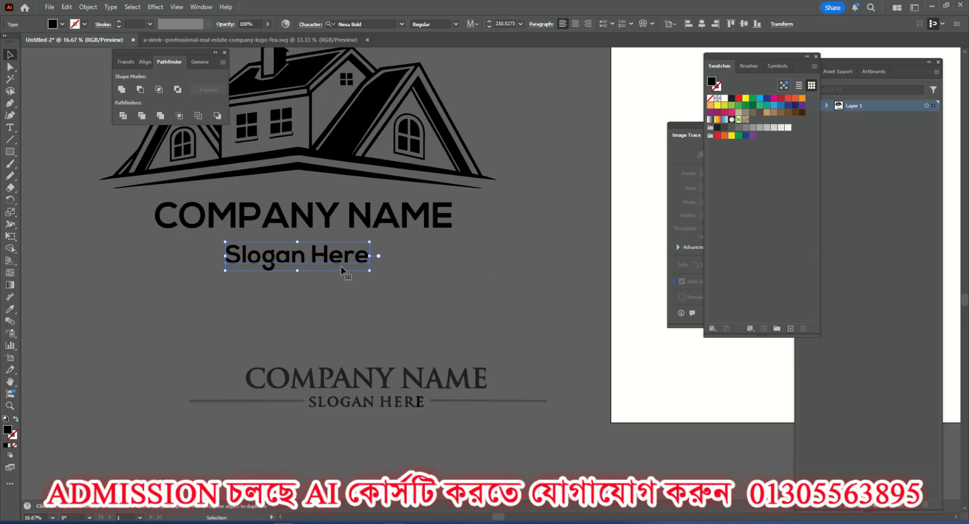
{"action": "left_click", "coordinate": [305, 24]}
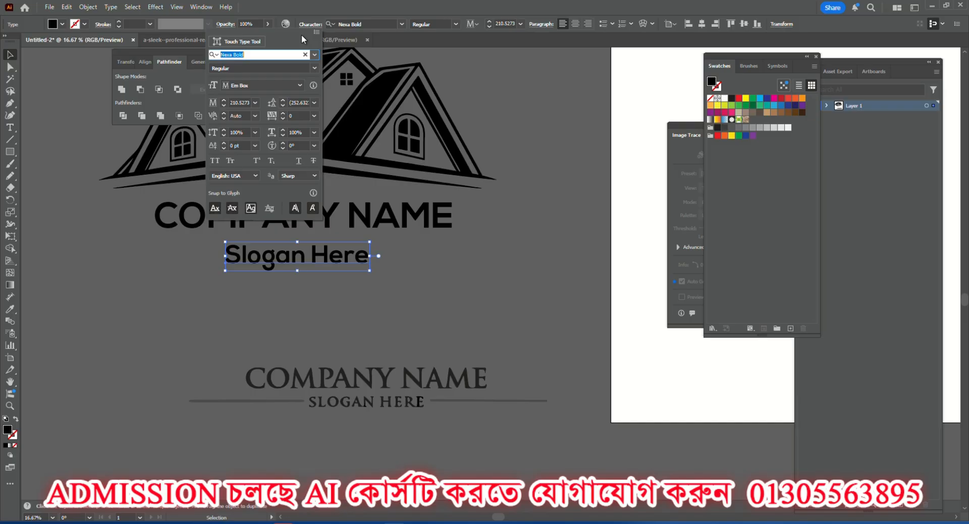
{"action": "left_click", "coordinate": [211, 160]}
{"action": "left_click", "coordinate": [250, 303]}
{"action": "left_click", "coordinate": [289, 292]}
Move the company name up close under the house and shift the slogan to sit roughly centred beneath it.
{"action": "left_click_drag", "start_coordinate": [329, 259], "coordinate": [311, 251]}
{"action": "left_click_drag", "start_coordinate": [300, 218], "coordinate": [301, 210]}
{"action": "left_click_drag", "start_coordinate": [296, 245], "coordinate": [295, 245]}
{"action": "left_click", "coordinate": [289, 285]}
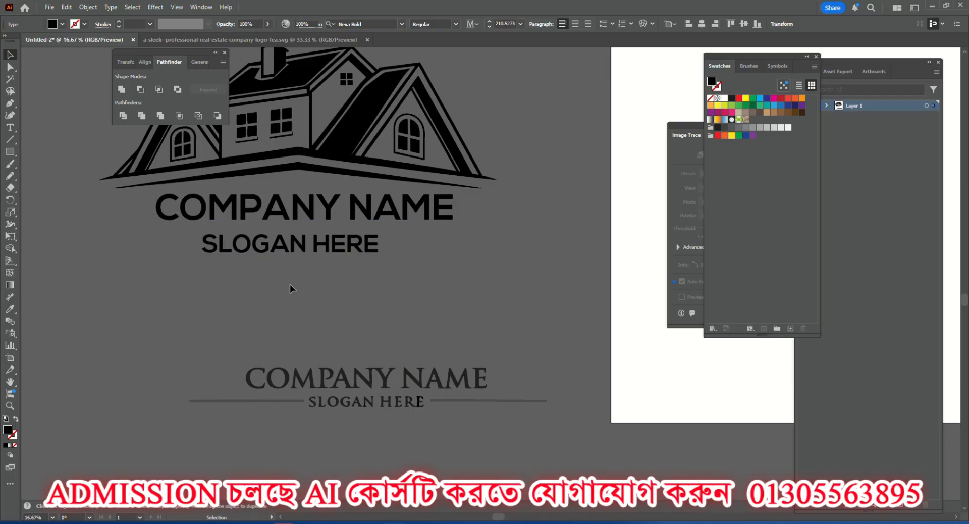
Delete the original serif company name and slogan with their side lines below the logo.
{"action": "scroll", "coordinate": [274, 152], "scroll_direction": "up", "scroll_amount": 4}
{"action": "scroll", "coordinate": [304, 229], "scroll_direction": "down", "scroll_amount": 3}
{"action": "scroll", "coordinate": [315, 208], "scroll_direction": "up", "scroll_amount": 1}
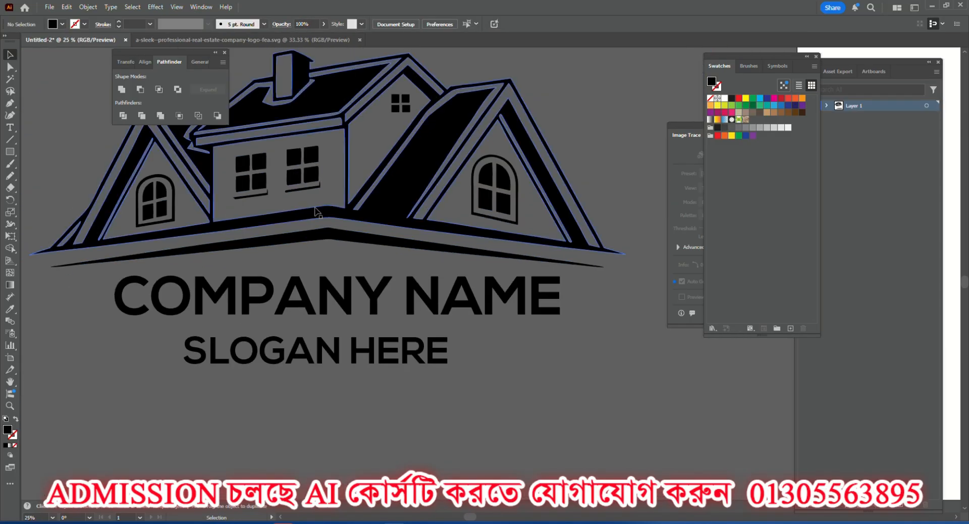
{"action": "scroll", "coordinate": [315, 212], "scroll_direction": "up", "scroll_amount": 5}
{"action": "scroll", "coordinate": [323, 279], "scroll_direction": "down", "scroll_amount": 4}
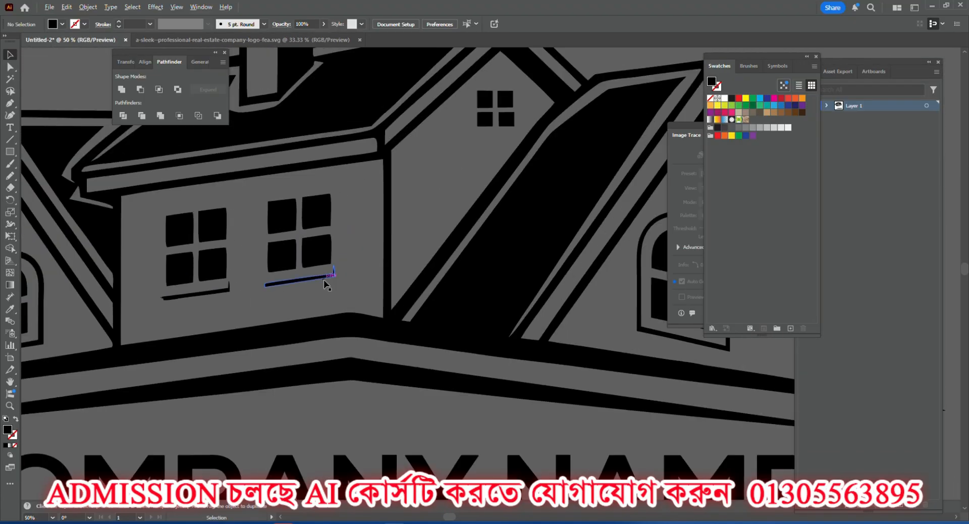
{"action": "scroll", "coordinate": [323, 279], "scroll_direction": "down", "scroll_amount": 2}
{"action": "scroll", "coordinate": [323, 280], "scroll_direction": "down", "scroll_amount": 1}
{"action": "scroll", "coordinate": [313, 328], "scroll_direction": "down", "scroll_amount": 2}
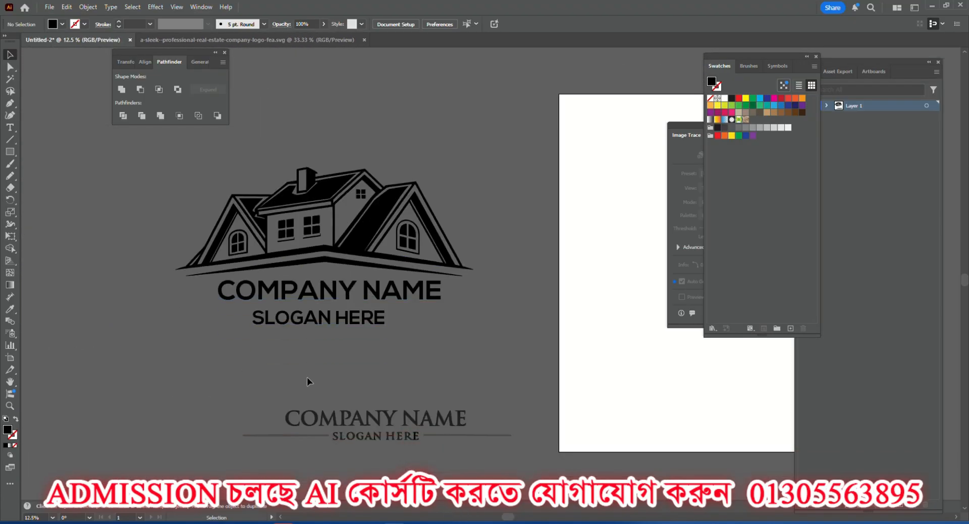
{"action": "left_click_drag", "start_coordinate": [244, 410], "coordinate": [525, 465]}
{"action": "key", "text": "Delete"}
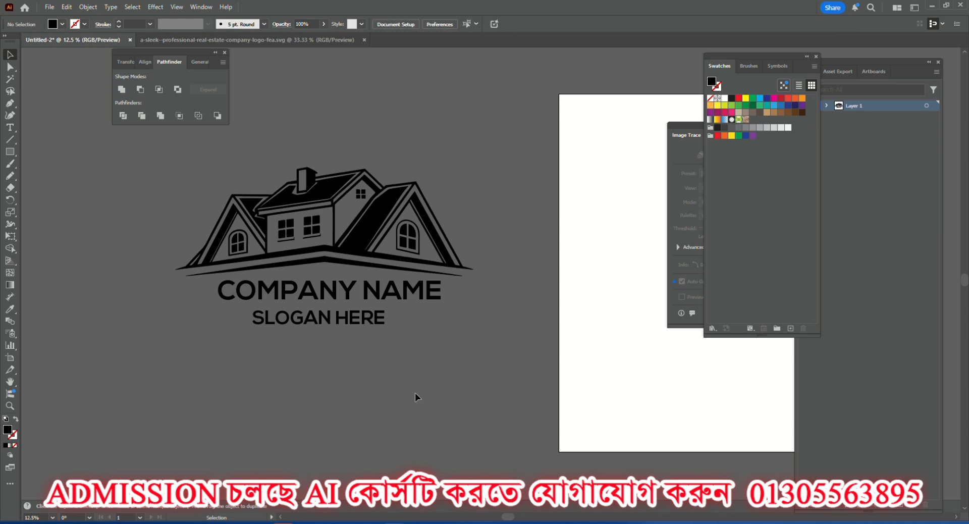
Move the slogan up so it sits closer beneath the company name.
{"action": "scroll", "coordinate": [320, 302], "scroll_direction": "up", "scroll_amount": 1}
{"action": "left_click", "coordinate": [325, 300]}
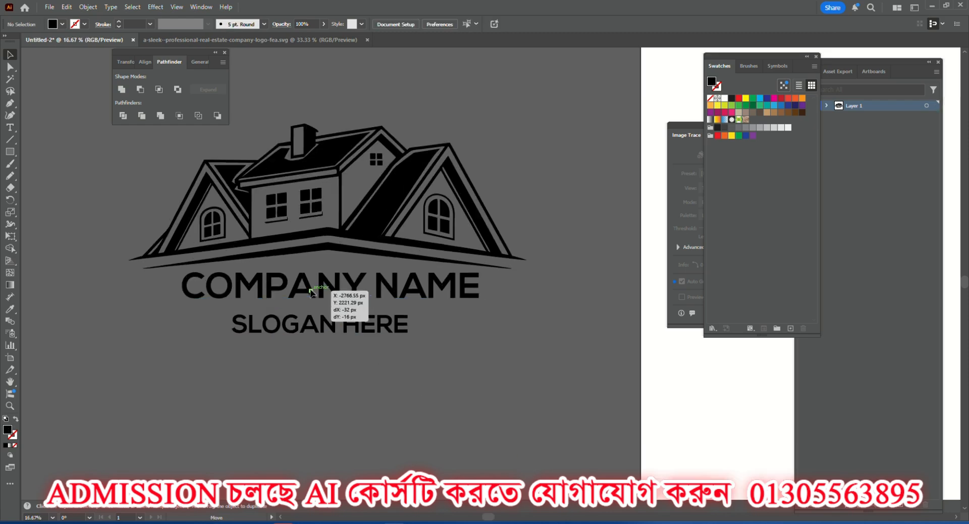
{"action": "left_click_drag", "start_coordinate": [323, 318], "coordinate": [315, 314]}
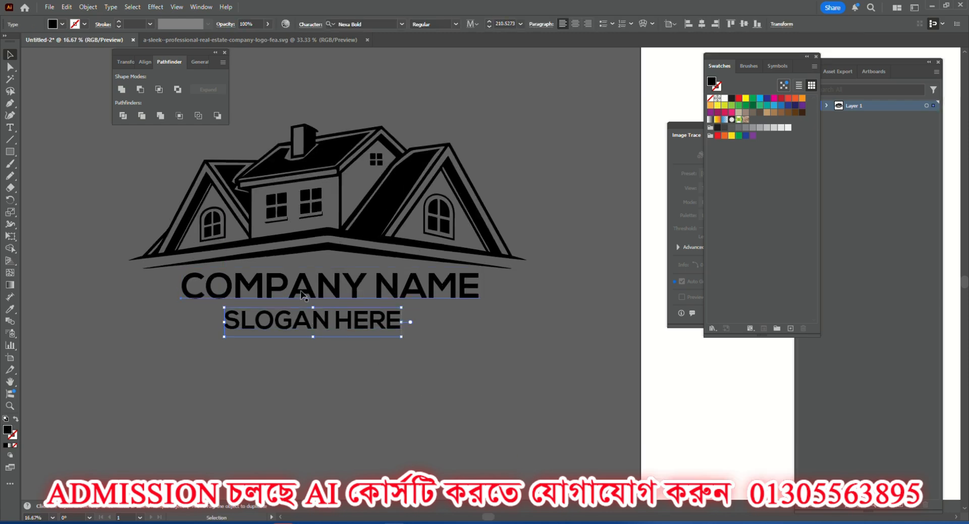
Convert the company name and slogan text lines to outlines.
{"action": "left_click", "coordinate": [302, 295]}
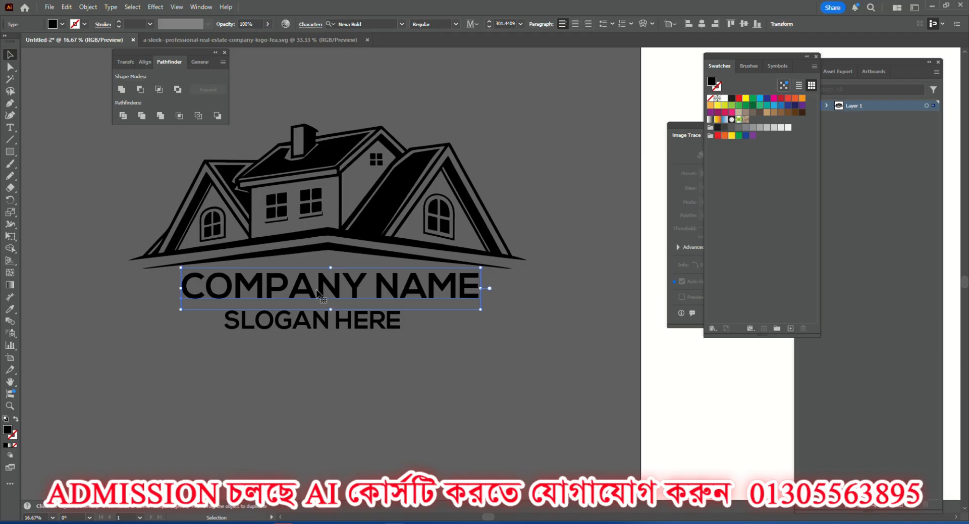
{"action": "right_click", "coordinate": [324, 285]}
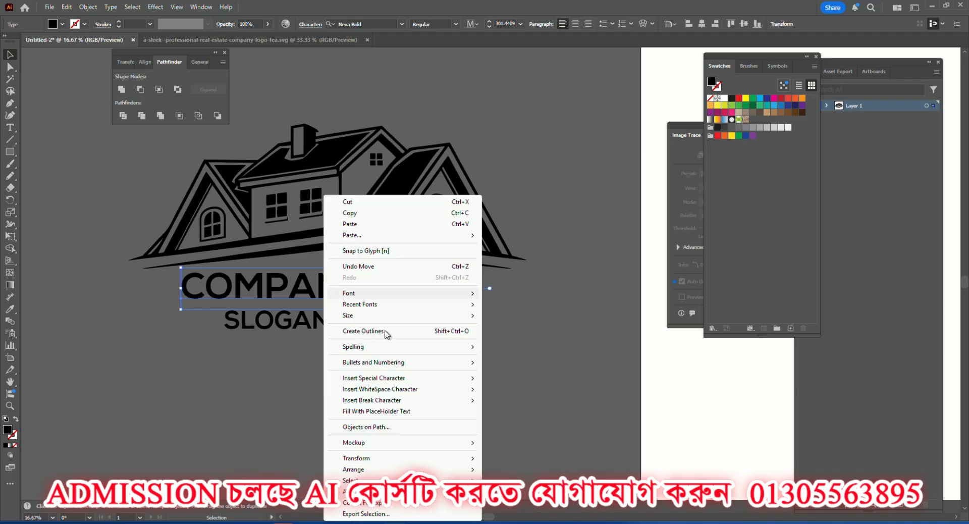
{"action": "left_click", "coordinate": [360, 331]}
{"action": "left_click", "coordinate": [298, 327]}
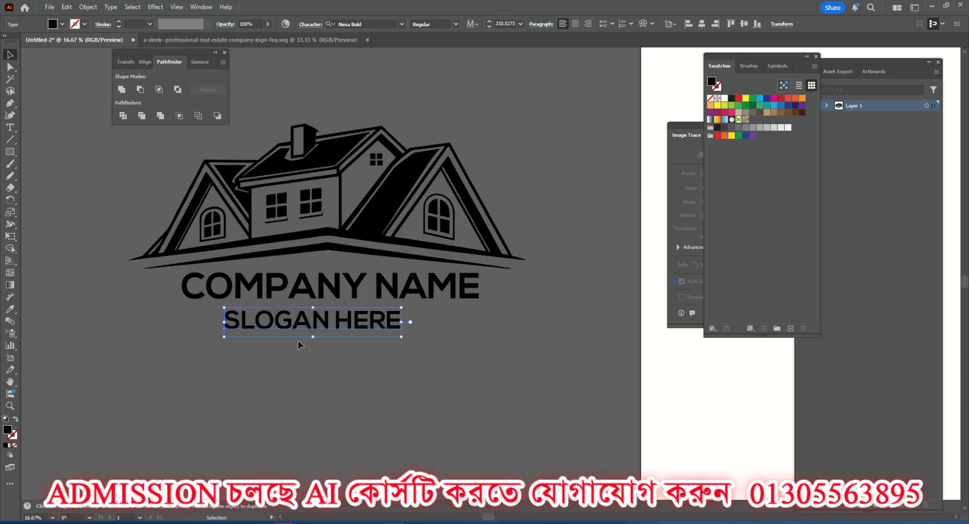
{"action": "left_click", "coordinate": [302, 288]}
{"action": "right_click", "coordinate": [318, 322]}
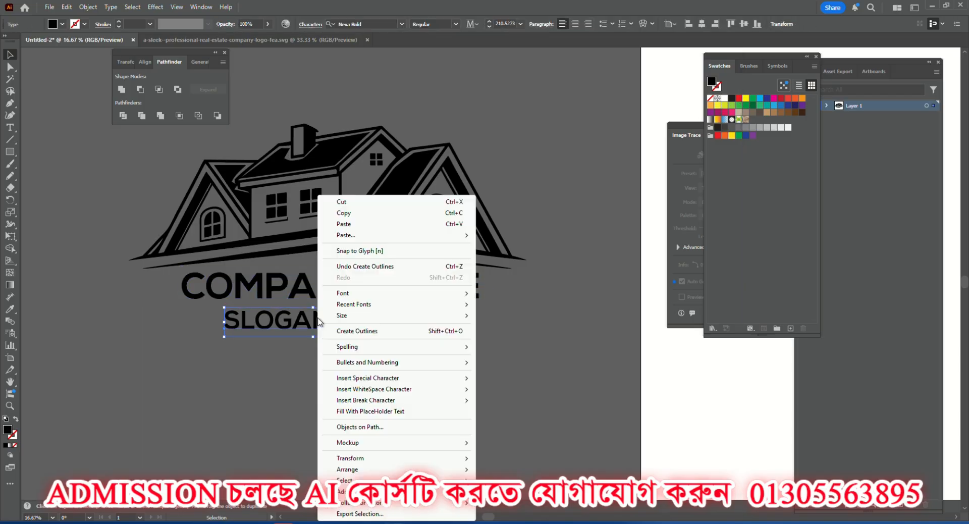
{"action": "left_click", "coordinate": [357, 331]}
{"action": "left_click", "coordinate": [353, 361]}
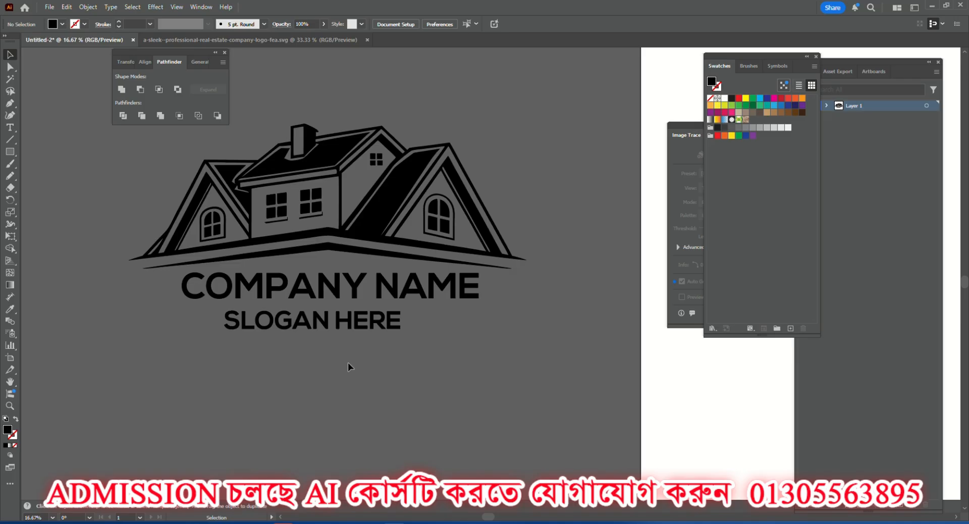
{"action": "left_click", "coordinate": [323, 170]}
{"action": "left_click", "coordinate": [85, 190]}
{"action": "left_click", "coordinate": [272, 328]}
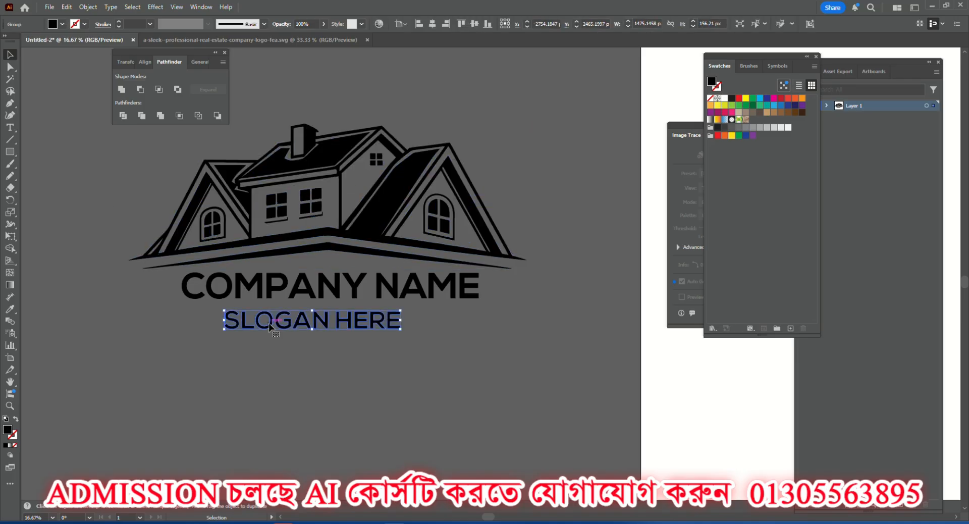
{"action": "left_click", "coordinate": [280, 295]}
{"action": "right_click", "coordinate": [290, 295]}
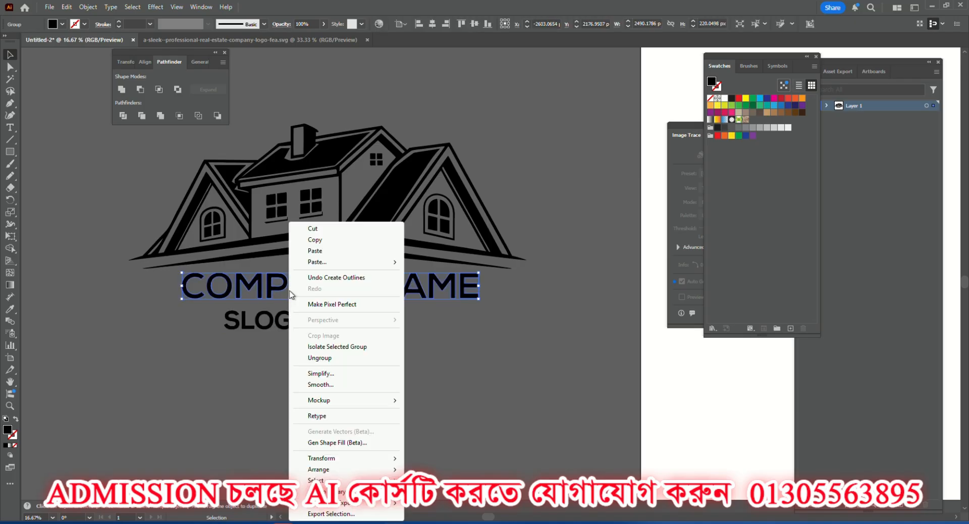
{"action": "left_click", "coordinate": [260, 370]}
{"action": "left_click", "coordinate": [193, 222]}
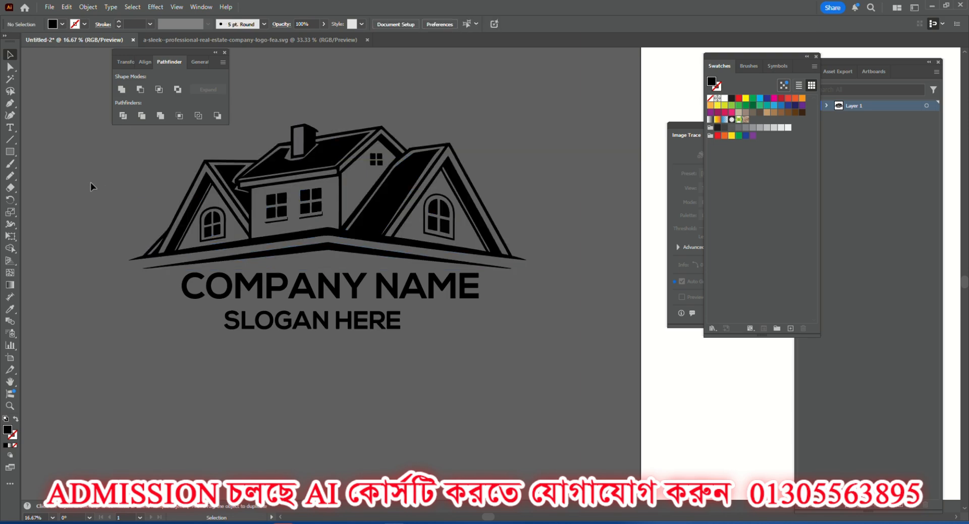
{"action": "left_click_drag", "start_coordinate": [90, 182], "coordinate": [523, 428]}
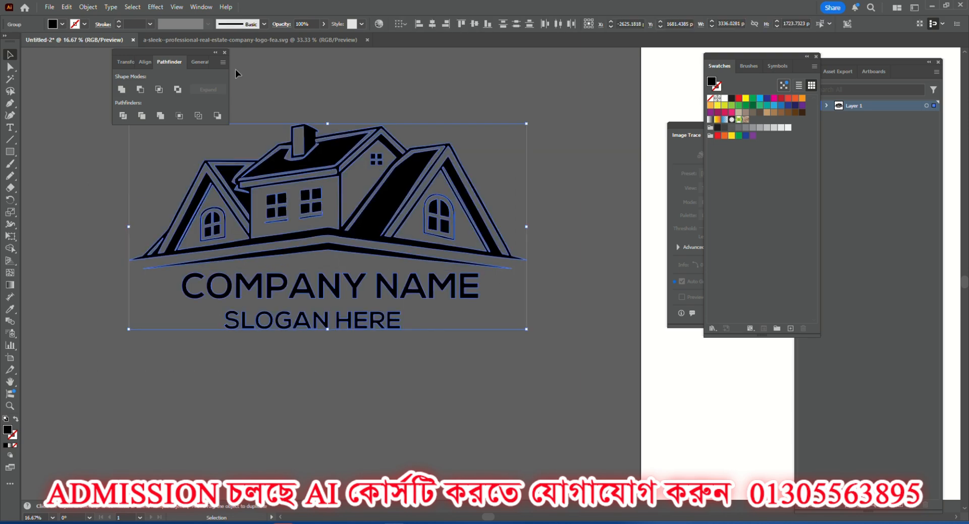
{"action": "left_click", "coordinate": [398, 374]}
Nudge the outlined company name sideways under the house and raise the outlined slogan slightly toward it.
{"action": "scroll", "coordinate": [313, 281], "scroll_direction": "down", "scroll_amount": 2}
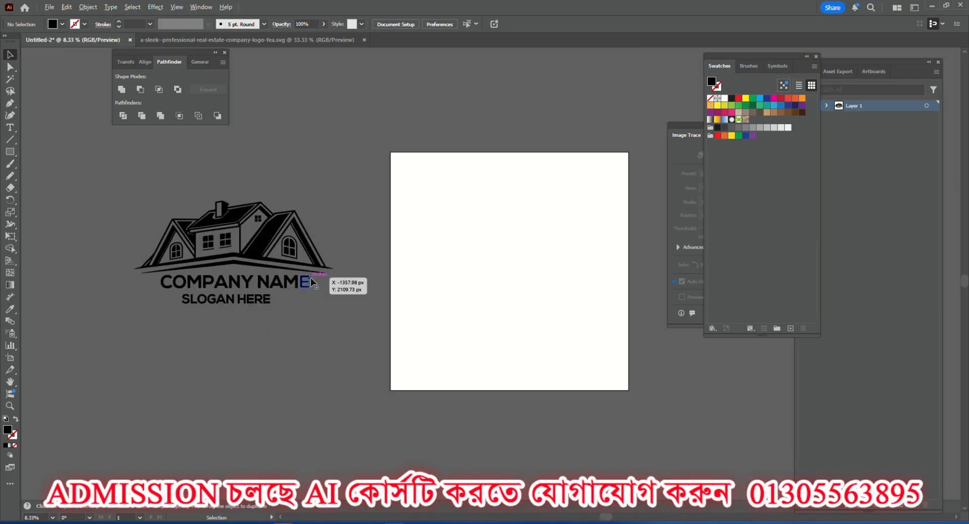
{"action": "scroll", "coordinate": [226, 265], "scroll_direction": "up", "scroll_amount": 4}
{"action": "scroll", "coordinate": [370, 329], "scroll_direction": "down", "scroll_amount": 2}
{"action": "scroll", "coordinate": [370, 333], "scroll_direction": "down", "scroll_amount": 2}
{"action": "left_click", "coordinate": [371, 329]}
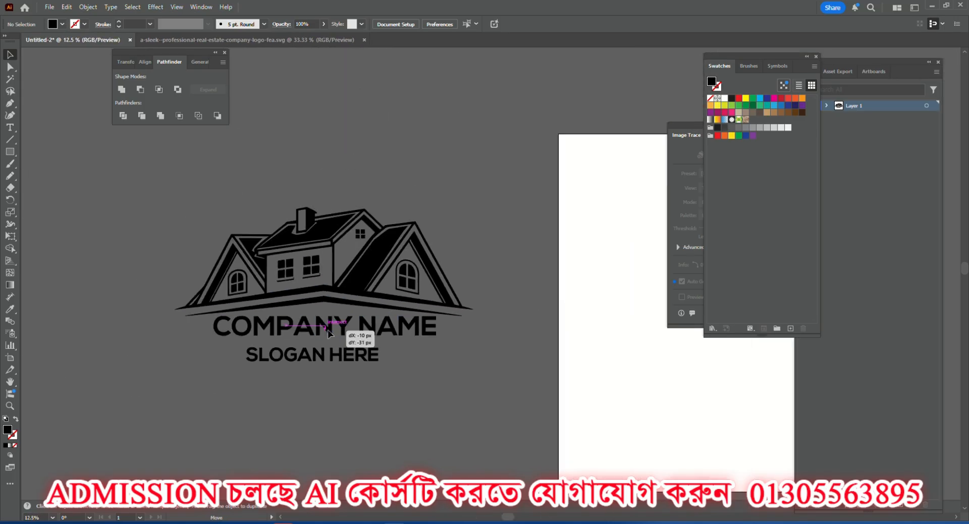
{"action": "left_click_drag", "start_coordinate": [334, 355], "coordinate": [337, 353]}
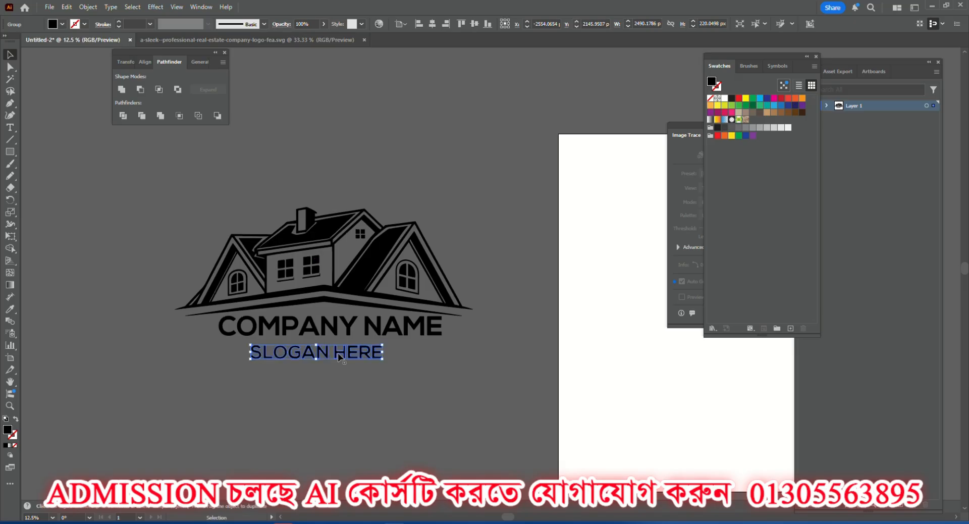
{"action": "left_click", "coordinate": [361, 377]}
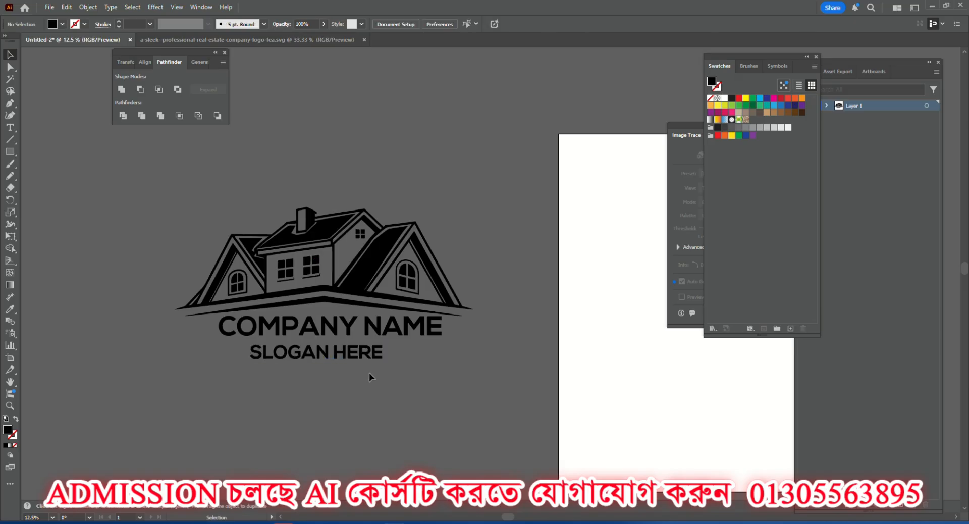
Scale the outlined slogan down slightly and place it just below the company name.
{"action": "left_click", "coordinate": [370, 355]}
{"action": "left_click_drag", "start_coordinate": [383, 344], "coordinate": [348, 354]}
{"action": "left_click", "coordinate": [350, 365]}
{"action": "left_click", "coordinate": [351, 379]}
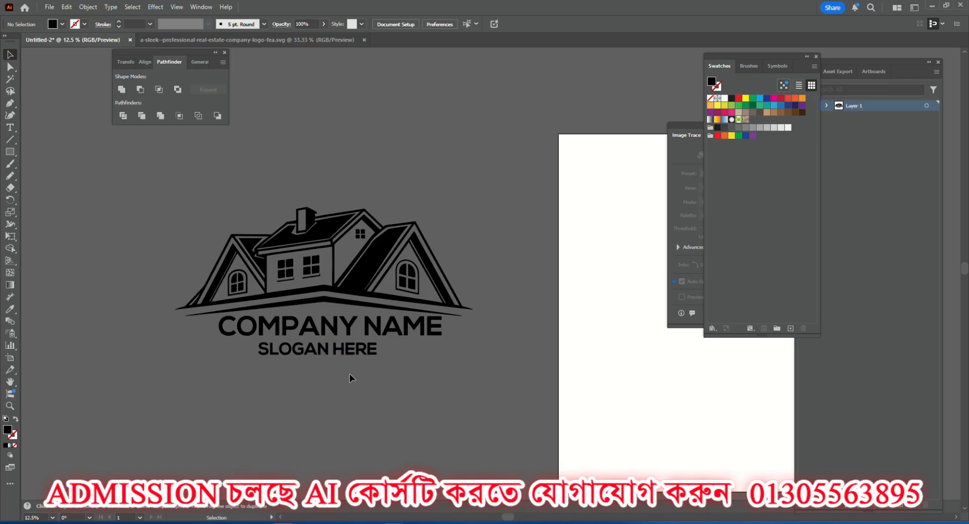
Align the house, company name and slogan to one another by their horizontal centres.
{"action": "left_click_drag", "start_coordinate": [174, 181], "coordinate": [404, 411]}
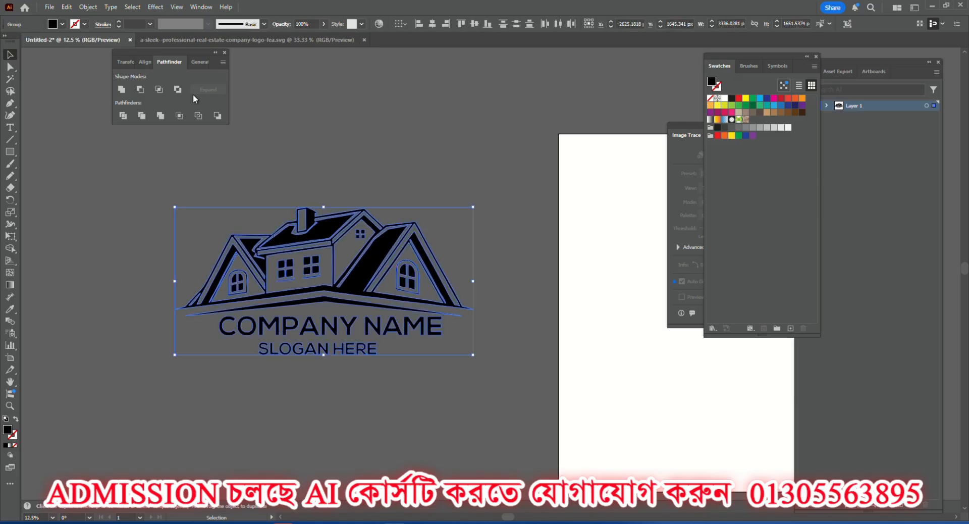
{"action": "left_click", "coordinate": [197, 7]}
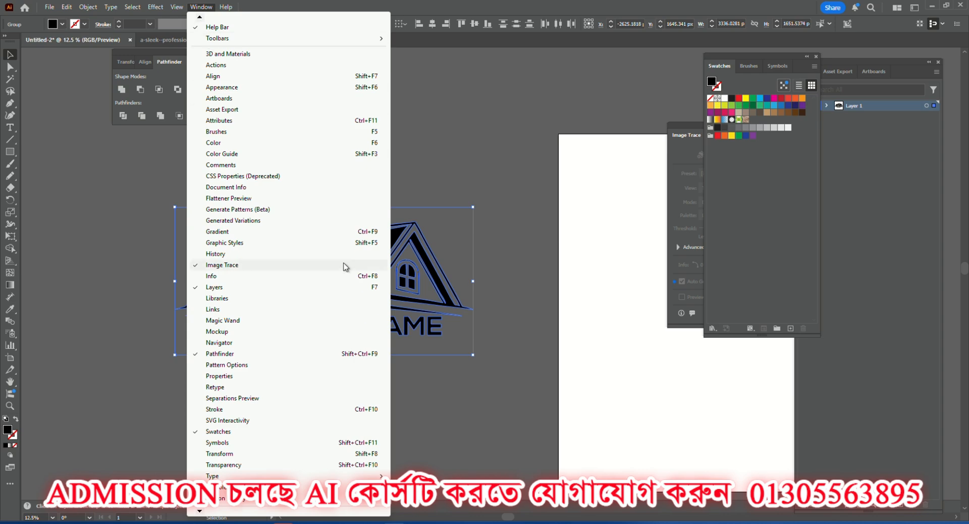
{"action": "left_click", "coordinate": [217, 76]}
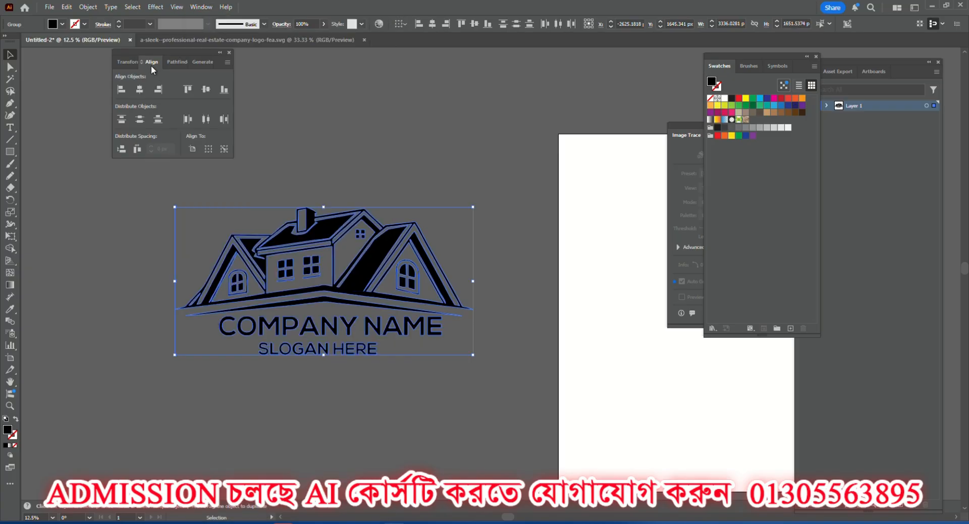
{"action": "left_click", "coordinate": [140, 89]}
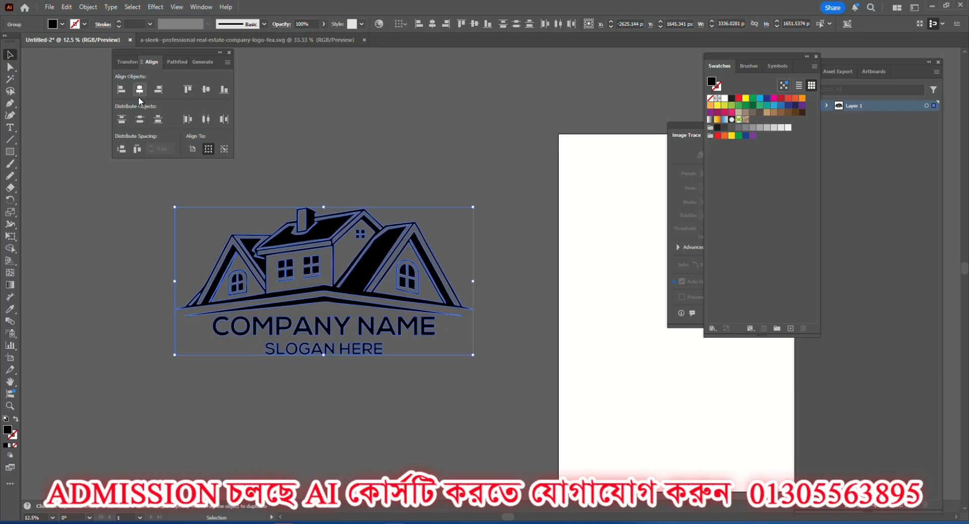
{"action": "left_click", "coordinate": [124, 259]}
{"action": "left_click_drag", "start_coordinate": [134, 248], "coordinate": [438, 440]}
{"action": "left_click", "coordinate": [411, 417]}
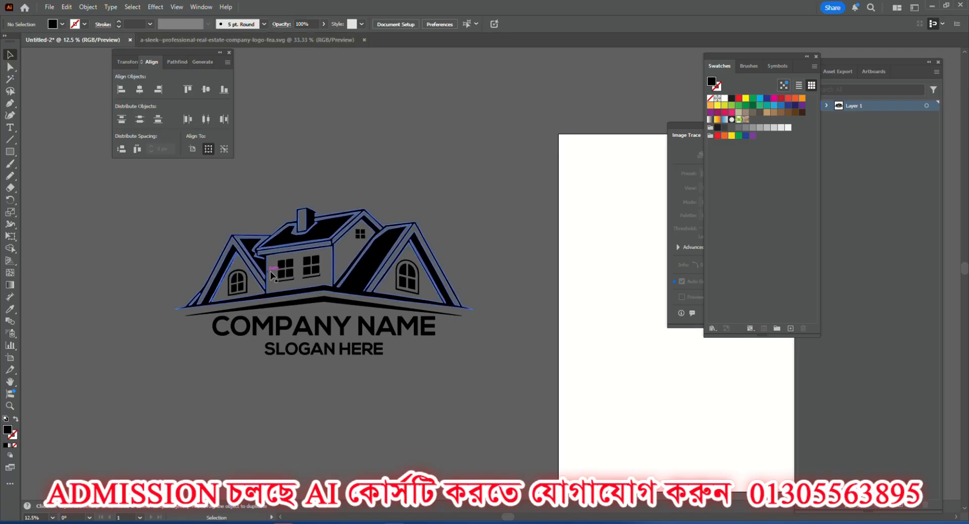
Examine the aligned logo and its outlined lettering, both as a whole and up close.
{"action": "scroll", "coordinate": [292, 259], "scroll_direction": "up", "scroll_amount": 3}
{"action": "scroll", "coordinate": [323, 249], "scroll_direction": "down", "scroll_amount": 2}
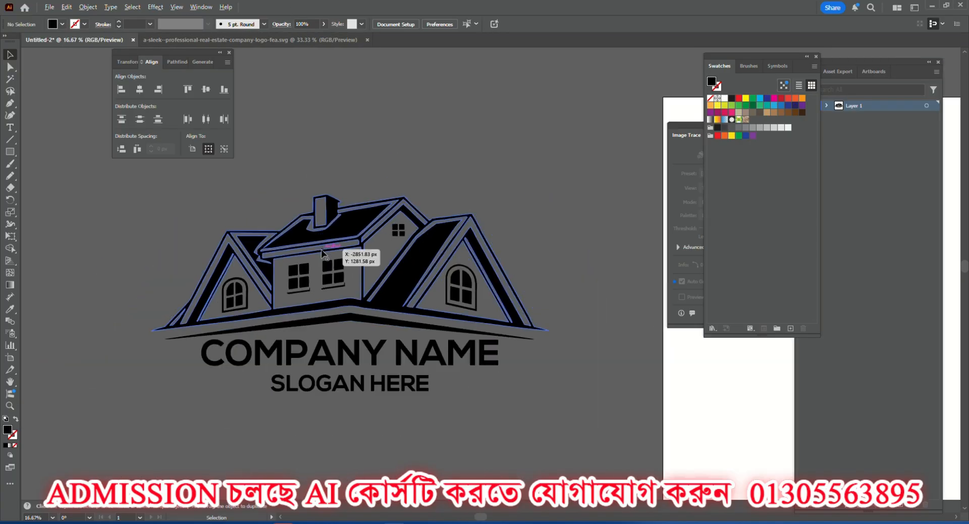
{"action": "left_click", "coordinate": [316, 359]}
{"action": "left_click", "coordinate": [171, 253]}
{"action": "scroll", "coordinate": [171, 247], "scroll_direction": "down", "scroll_amount": 4}
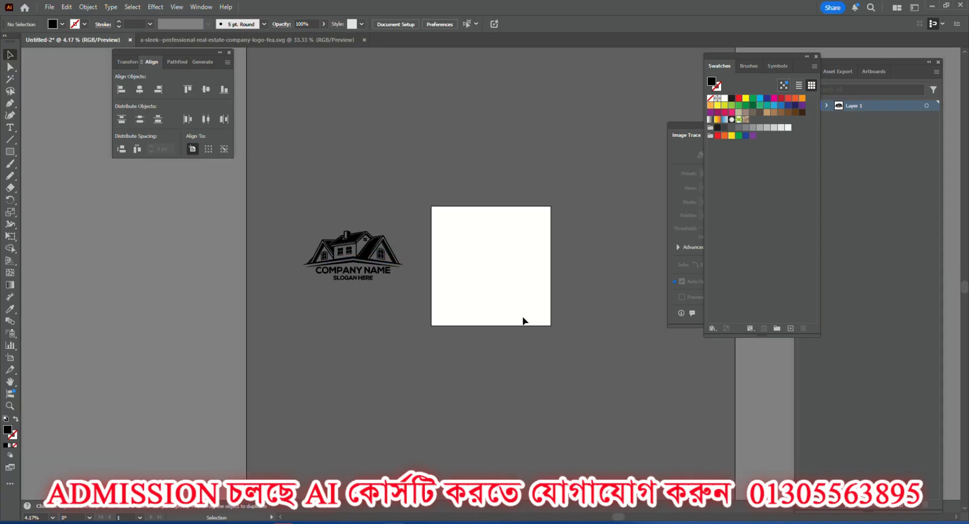
{"action": "scroll", "coordinate": [427, 244], "scroll_direction": "up", "scroll_amount": 4}
{"action": "scroll", "coordinate": [374, 285], "scroll_direction": "down", "scroll_amount": 2}
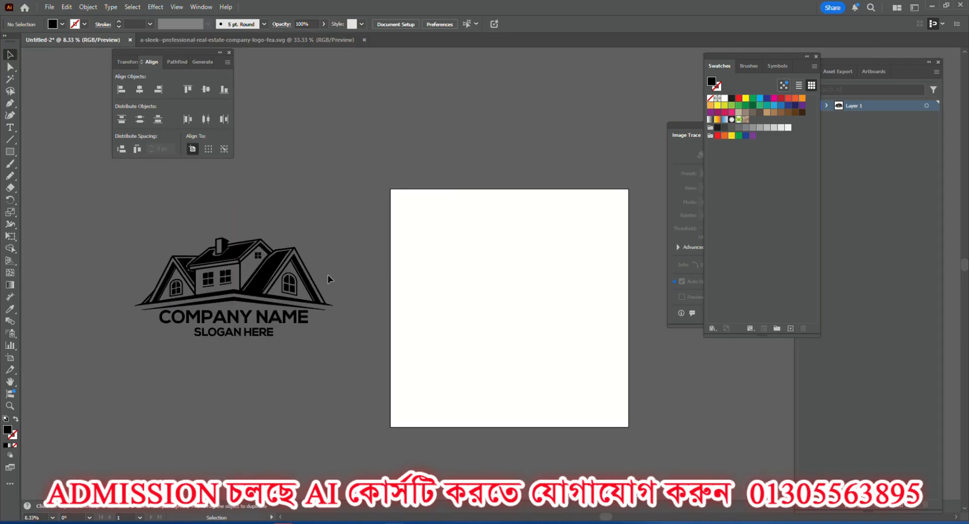
{"action": "scroll", "coordinate": [299, 229], "scroll_direction": "up", "scroll_amount": 4}
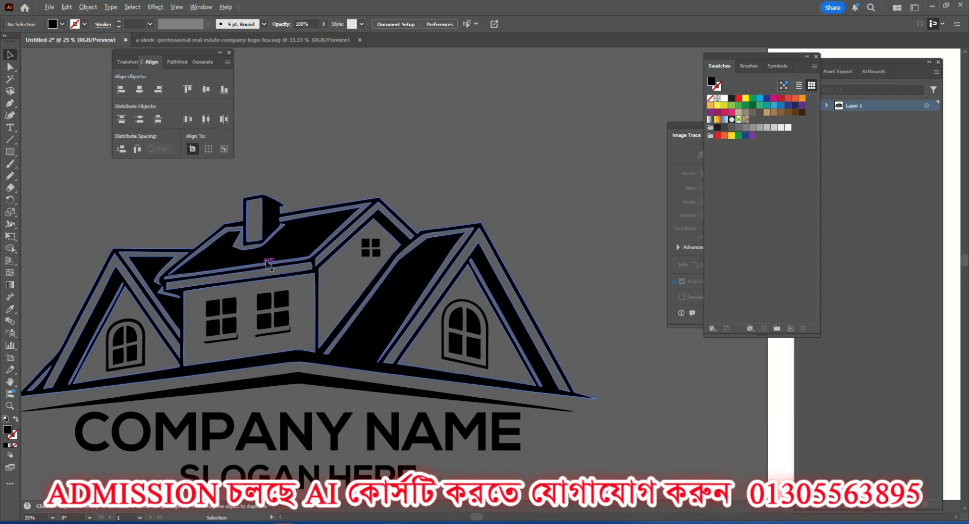
{"action": "scroll", "coordinate": [318, 255], "scroll_direction": "down", "scroll_amount": 2}
{"action": "scroll", "coordinate": [323, 328], "scroll_direction": "up", "scroll_amount": 4}
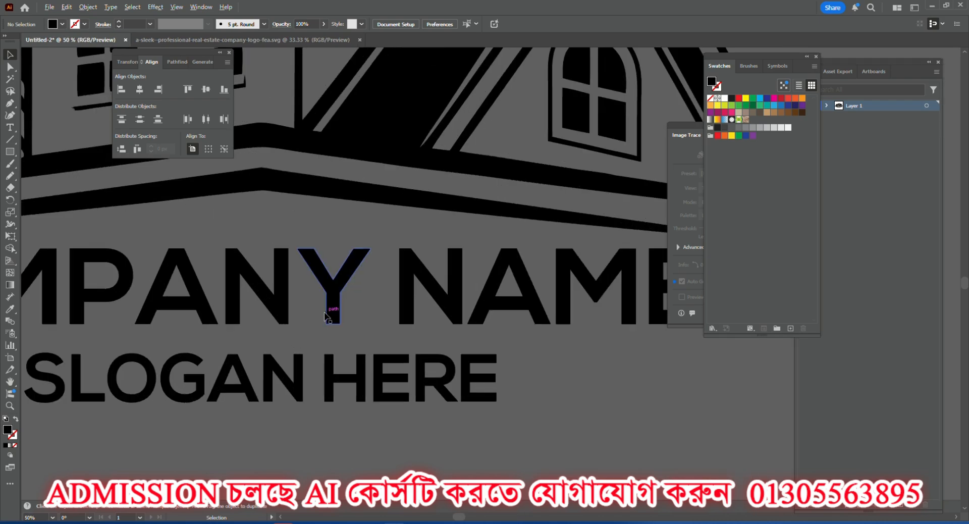
{"action": "scroll", "coordinate": [347, 300], "scroll_direction": "down", "scroll_amount": 2}
{"action": "scroll", "coordinate": [244, 288], "scroll_direction": "up", "scroll_amount": 3}
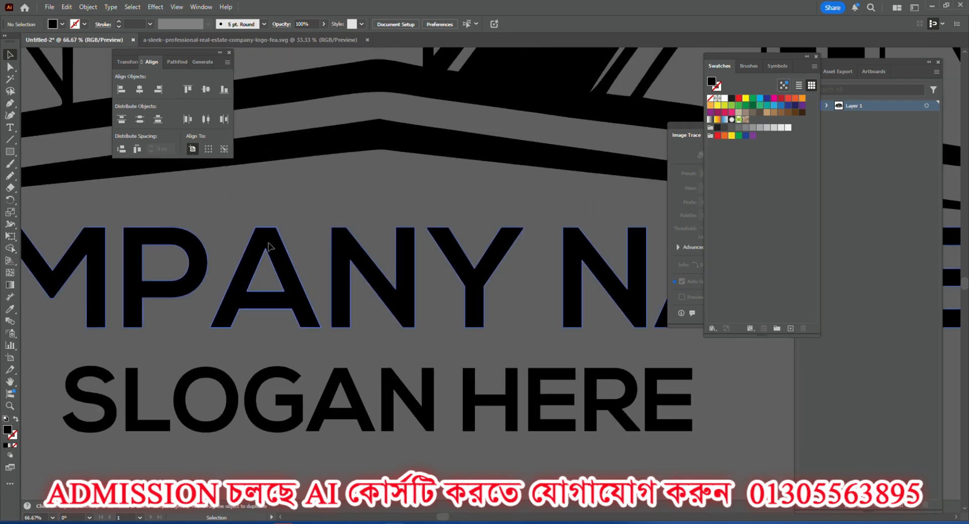
{"action": "left_click", "coordinate": [268, 252]}
{"action": "scroll", "coordinate": [270, 250], "scroll_direction": "down", "scroll_amount": 1}
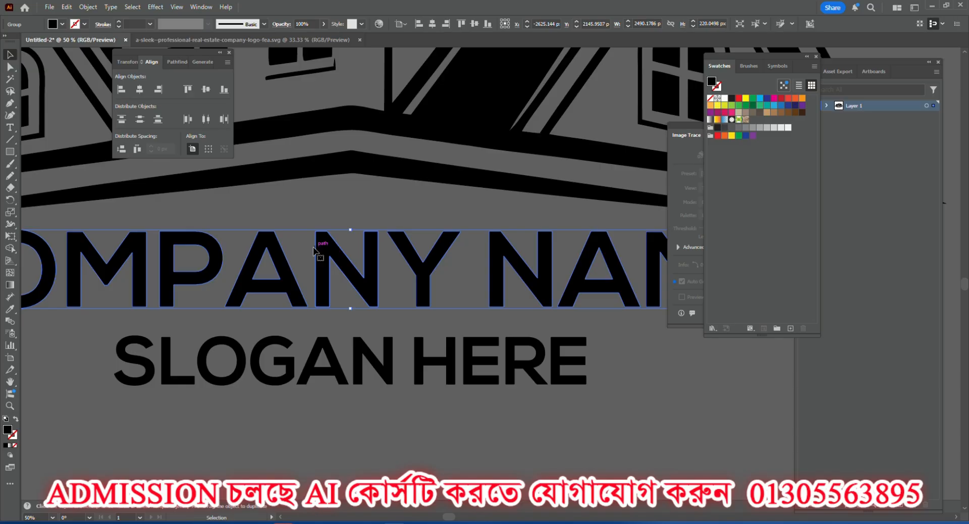
Fill the outlined company name with the light red swatch.
{"action": "scroll", "coordinate": [346, 249], "scroll_direction": "up", "scroll_amount": 3}
{"action": "scroll", "coordinate": [346, 249], "scroll_direction": "down", "scroll_amount": 3}
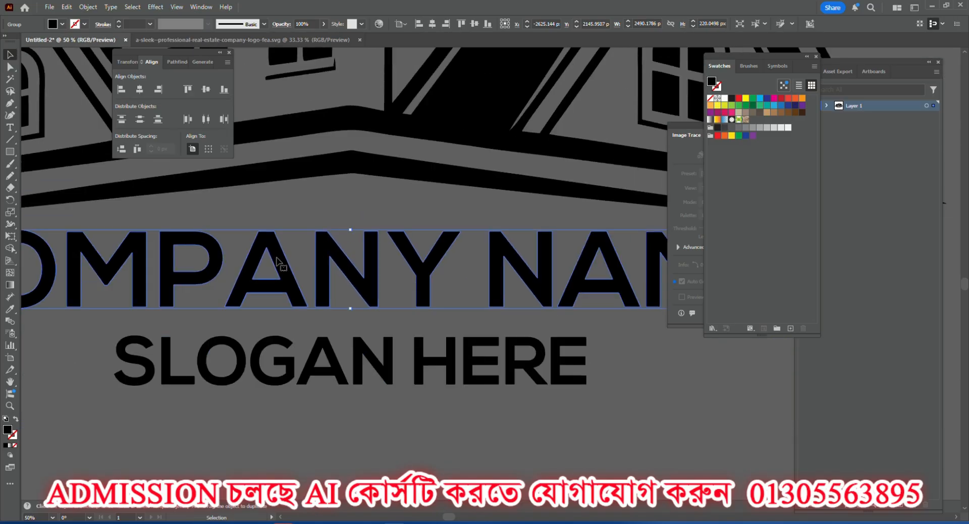
{"action": "scroll", "coordinate": [276, 261], "scroll_direction": "up", "scroll_amount": 2}
{"action": "scroll", "coordinate": [299, 217], "scroll_direction": "down", "scroll_amount": 3}
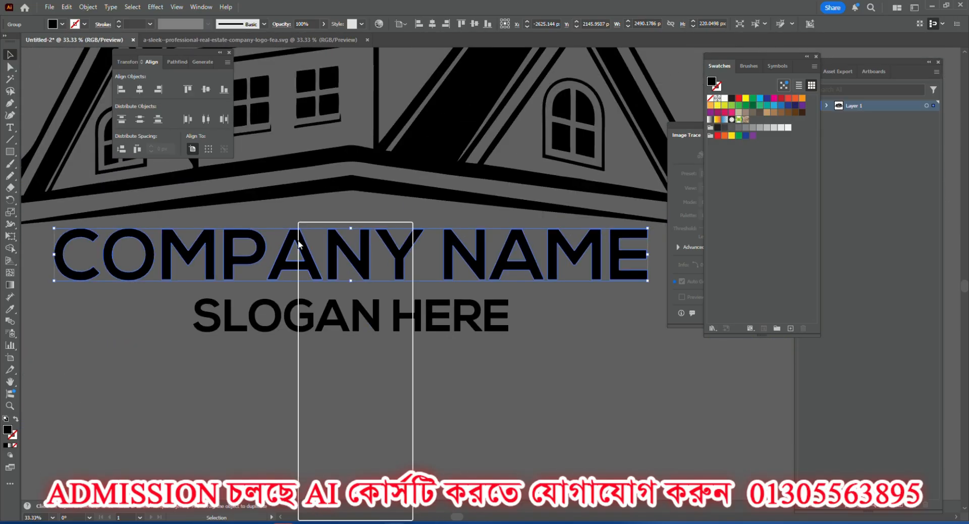
{"action": "left_click", "coordinate": [62, 24]}
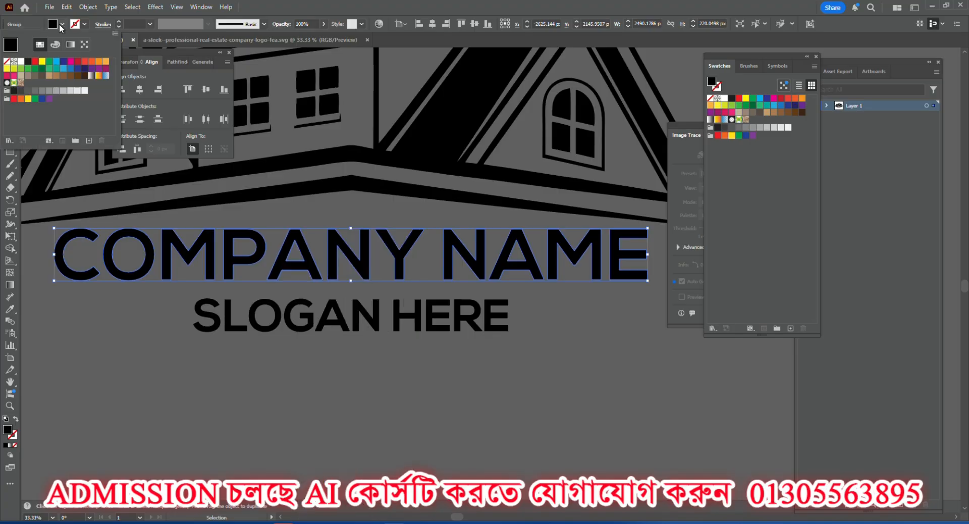
{"action": "left_click", "coordinate": [56, 61]}
{"action": "left_click", "coordinate": [84, 61]}
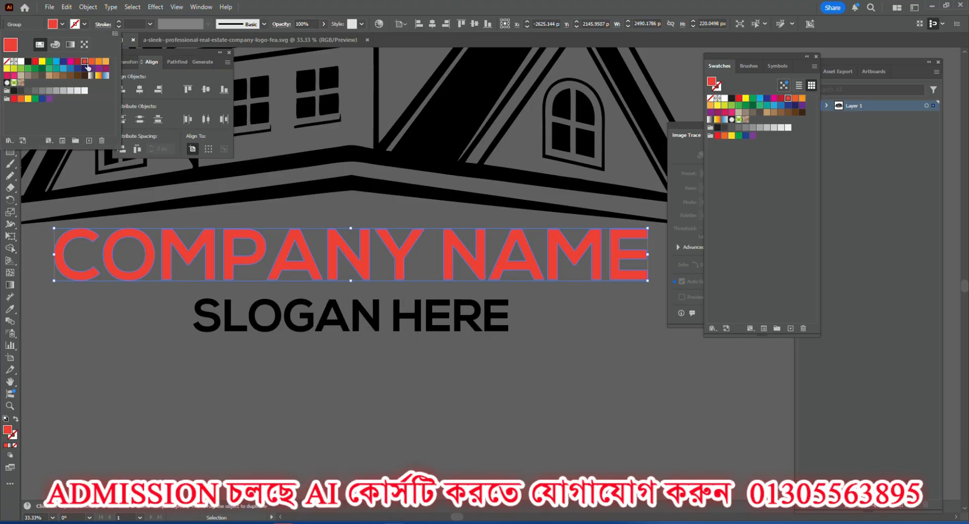
{"action": "left_click", "coordinate": [253, 213]}
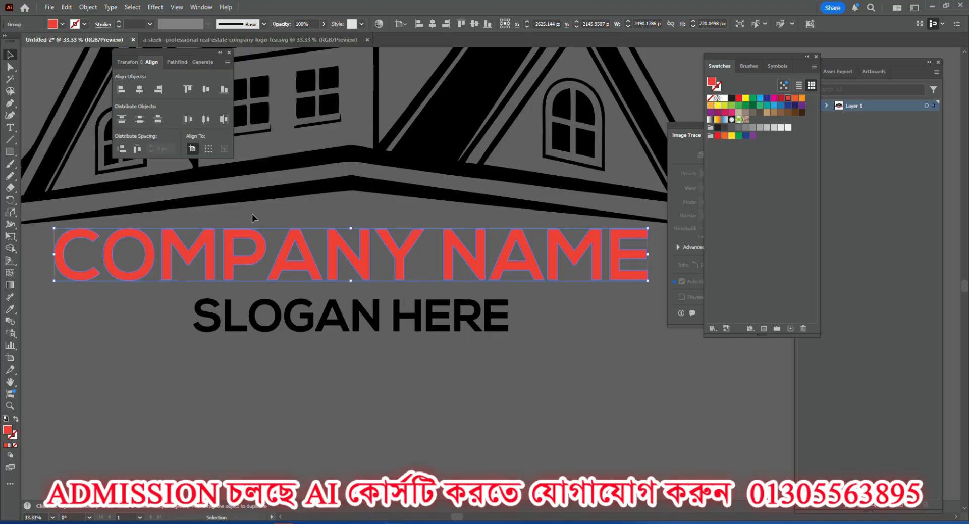
Ungroup the outlined company name into separate letters.
{"action": "left_click", "coordinate": [285, 315]}
{"action": "left_click", "coordinate": [276, 257]}
{"action": "right_click", "coordinate": [309, 264]}
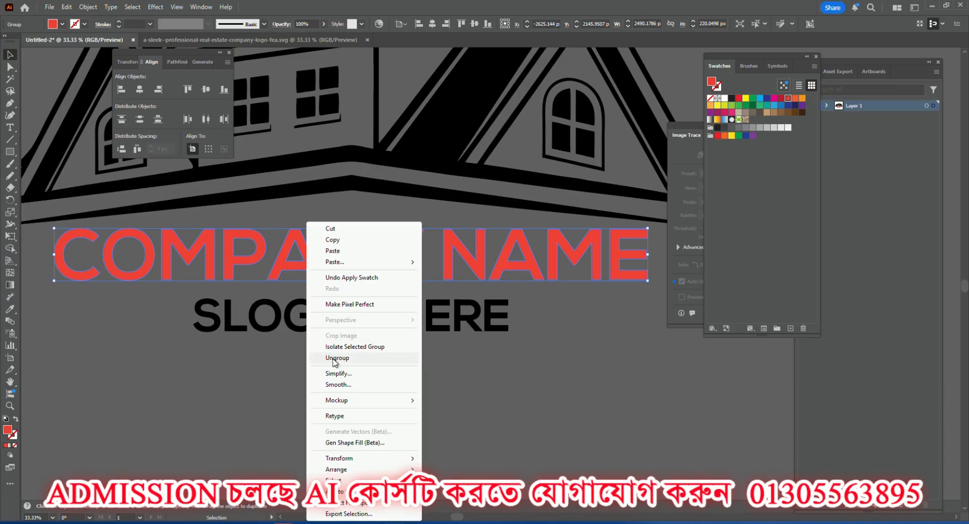
{"action": "left_click", "coordinate": [323, 372]}
{"action": "left_click", "coordinate": [323, 371]}
Fill the letter A of COMPANY with light blue and the letter P with dark blue.
{"action": "left_click", "coordinate": [302, 259]}
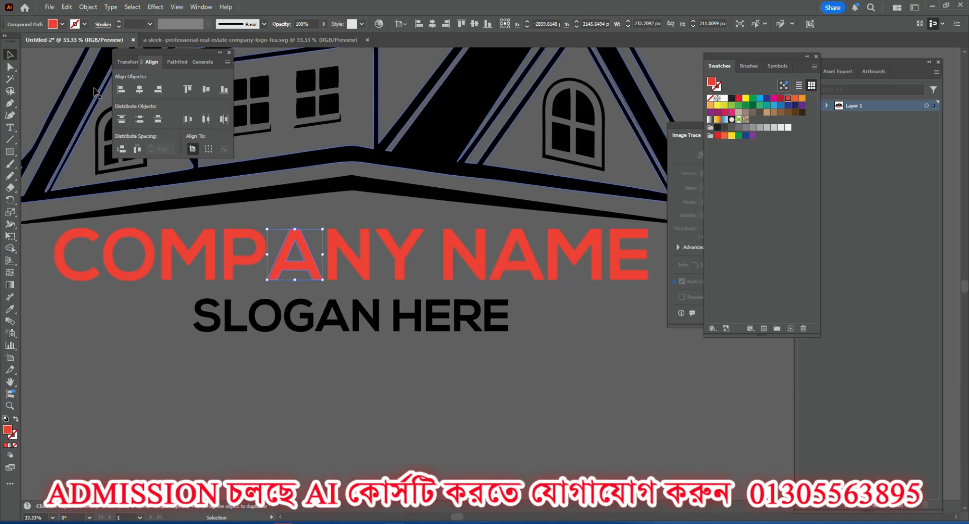
{"action": "left_click", "coordinate": [62, 25]}
{"action": "left_click", "coordinate": [56, 61]}
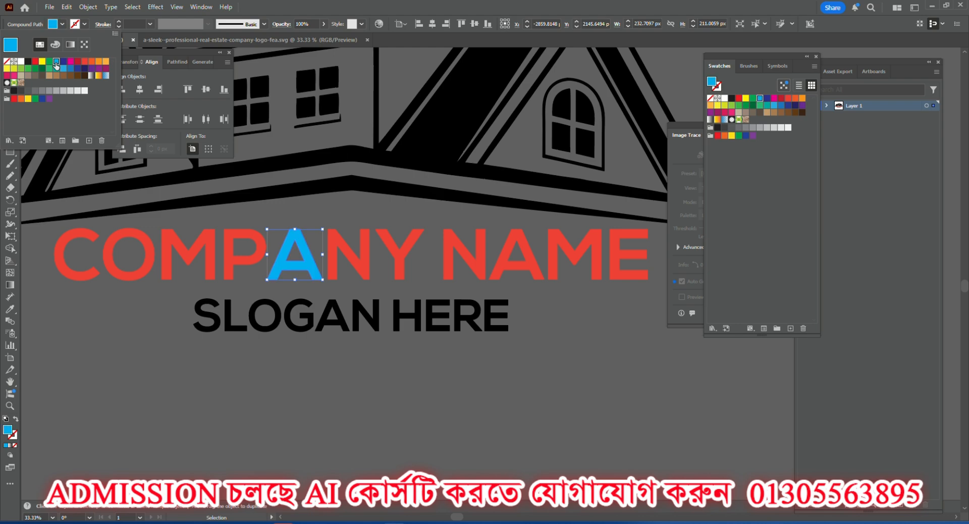
{"action": "left_click", "coordinate": [190, 340]}
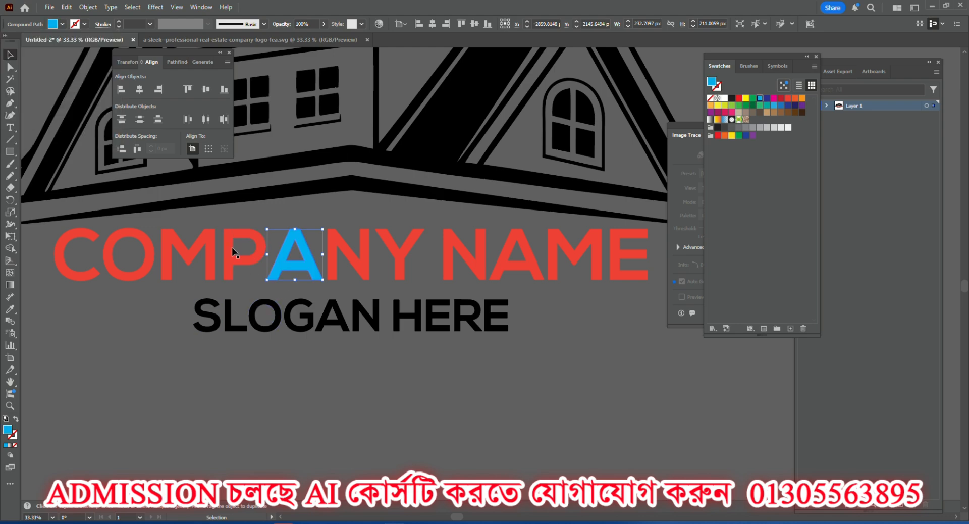
{"action": "left_click", "coordinate": [227, 256]}
{"action": "left_click", "coordinate": [62, 23]}
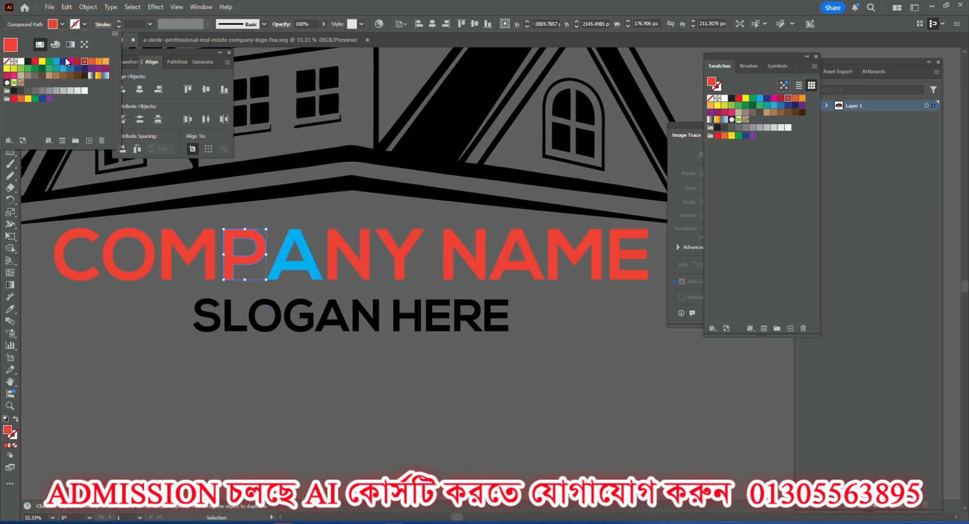
{"action": "left_click", "coordinate": [65, 63]}
{"action": "left_click", "coordinate": [197, 369]}
{"action": "left_click", "coordinate": [245, 368]}
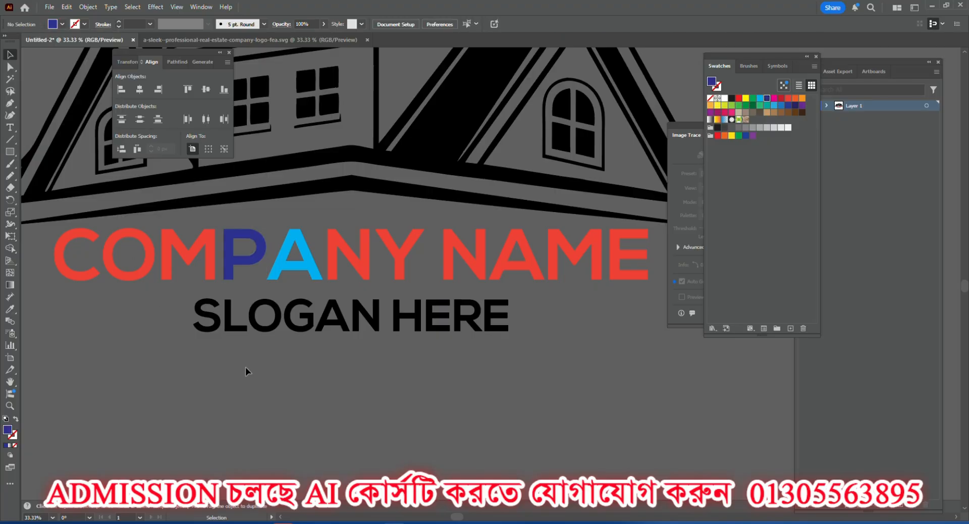
Fill all letters of the company name and slogan with black.
{"action": "left_click", "coordinate": [404, 254]}
{"action": "left_click", "coordinate": [377, 391]}
{"action": "scroll", "coordinate": [539, 386], "scroll_direction": "down", "scroll_amount": 2, "text": "alt"}
{"action": "left_click_drag", "start_coordinate": [646, 387], "coordinate": [285, 316]}
{"action": "left_click", "coordinate": [62, 24]}
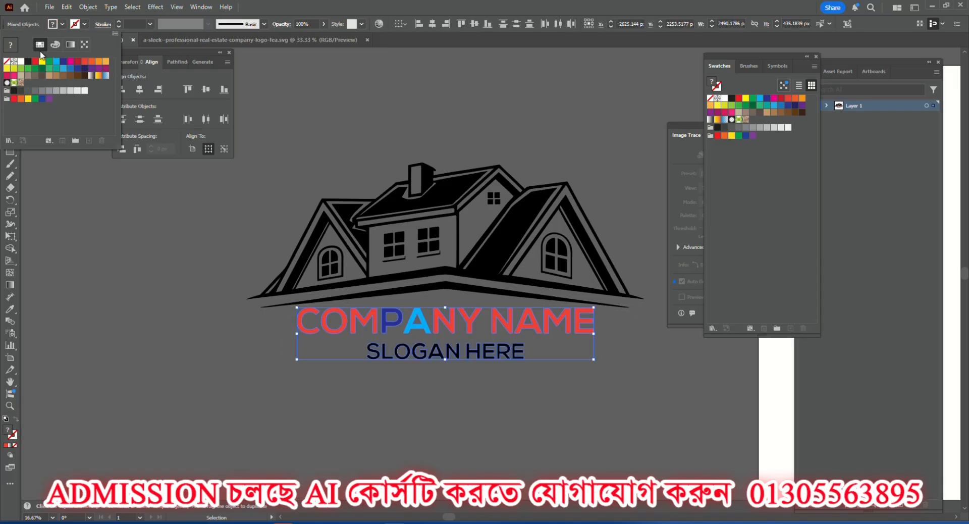
{"action": "double_click", "coordinate": [7, 433]}
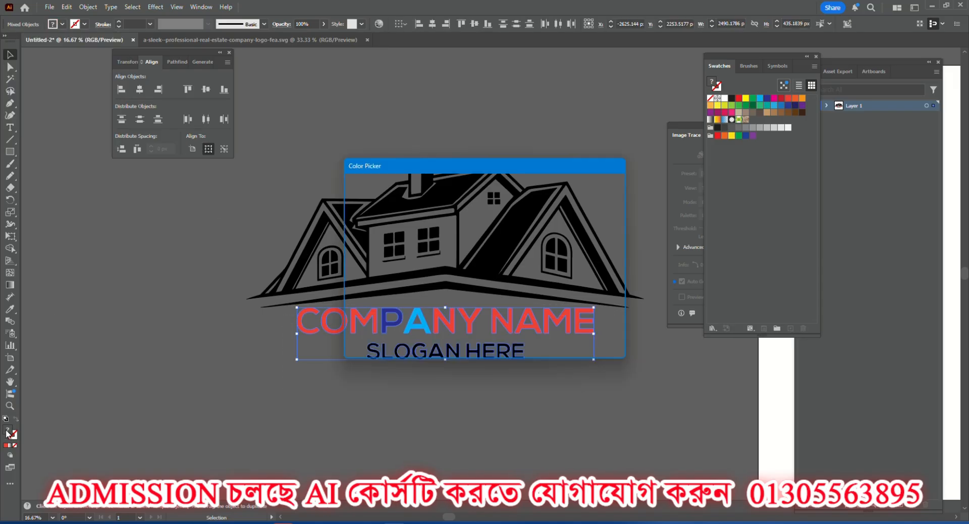
{"action": "left_click", "coordinate": [601, 204]}
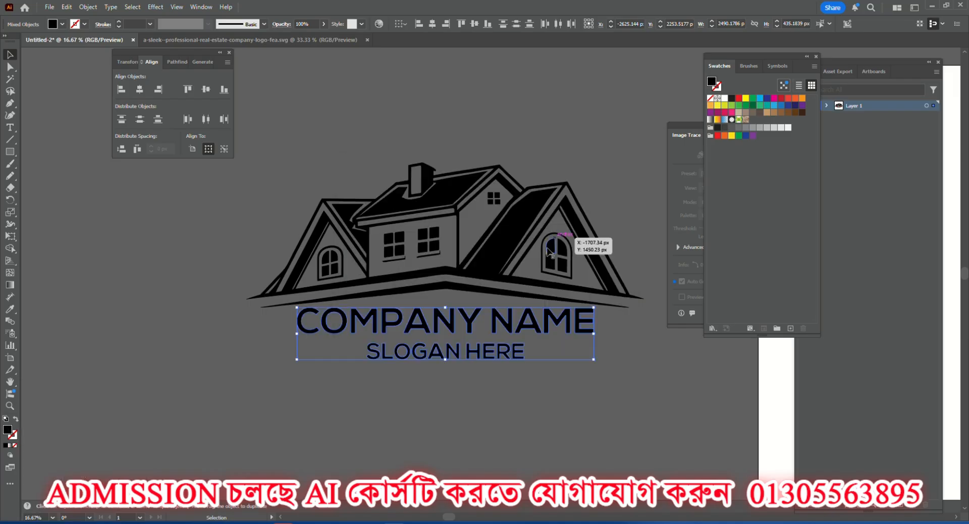
{"action": "left_click", "coordinate": [442, 400]}
Group the house, company name and slogan, and move the group onto the artboard.
{"action": "scroll", "coordinate": [364, 318], "scroll_direction": "down", "scroll_amount": 3}
{"action": "left_click_drag", "start_coordinate": [212, 237], "coordinate": [375, 403]}
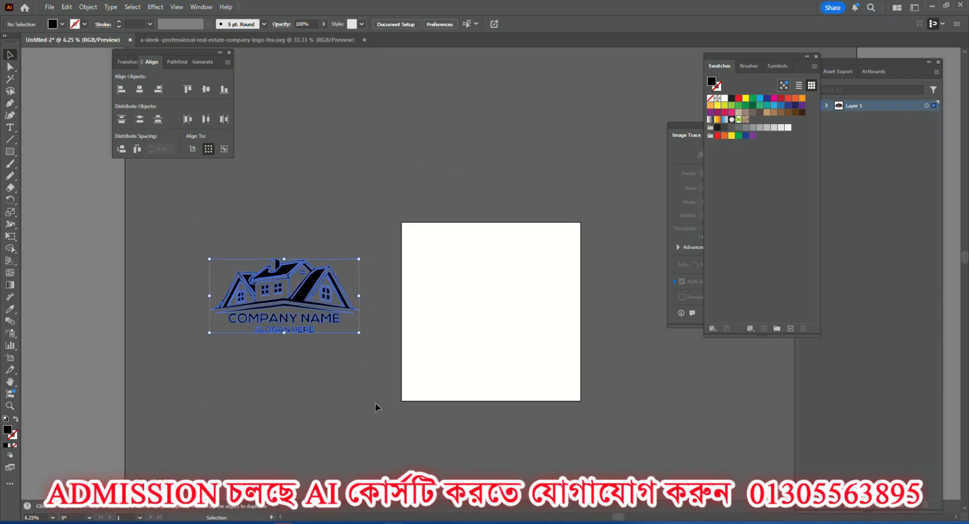
{"action": "key", "text": "ctrl+g"}
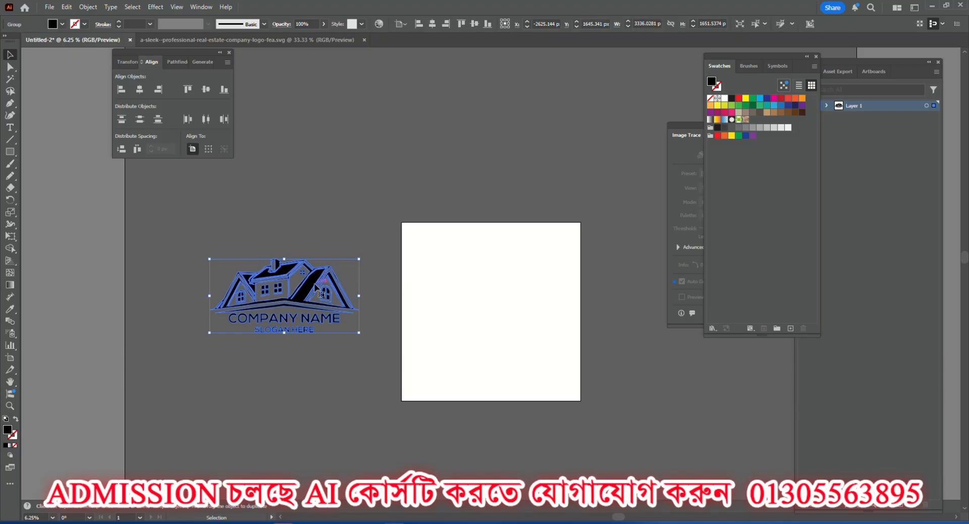
{"action": "left_click_drag", "start_coordinate": [263, 284], "coordinate": [485, 244]}
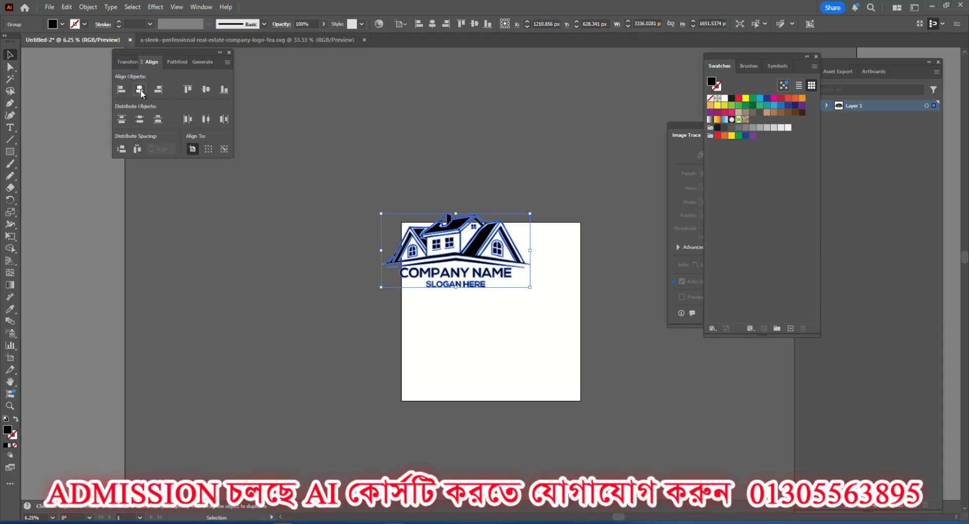
Centre the logo group on the artboard horizontally and vertically, and enlarge it to about 3648 px wide.
{"action": "left_click", "coordinate": [139, 90]}
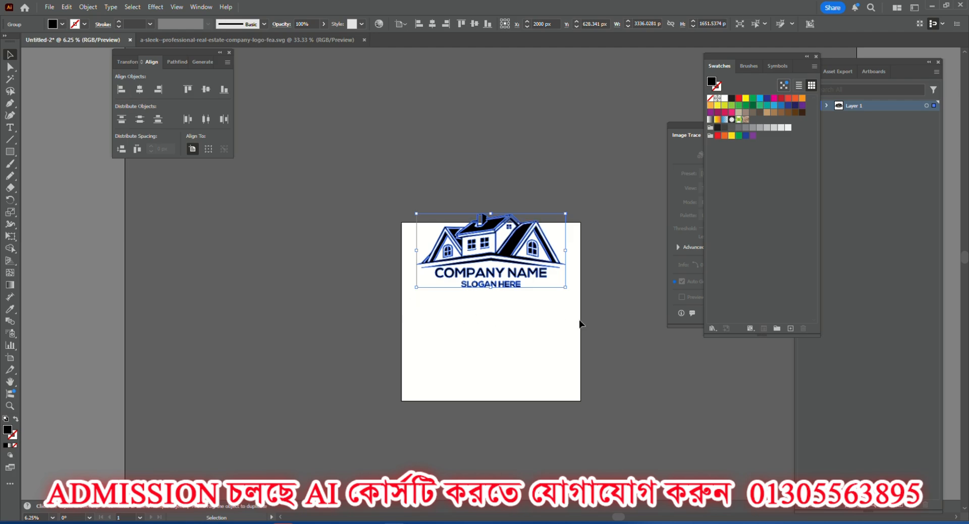
{"action": "left_click", "coordinate": [208, 90]}
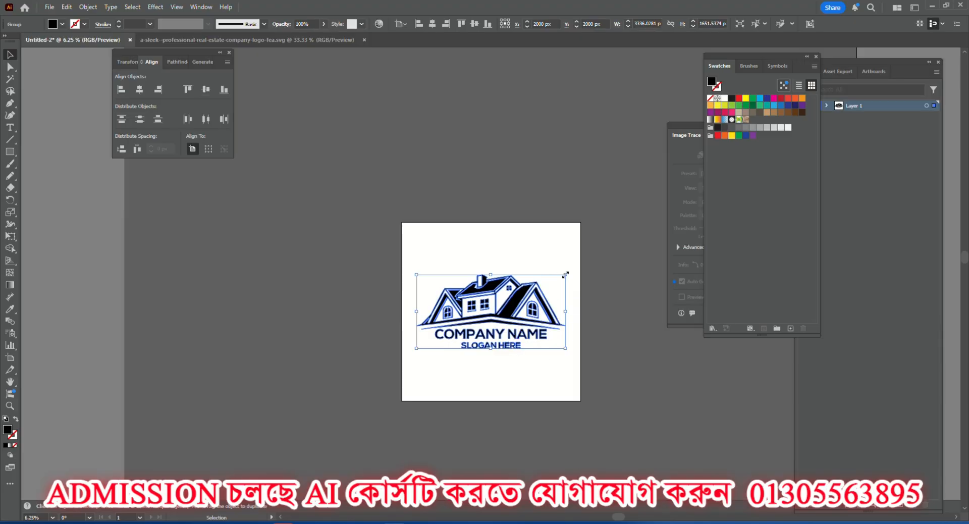
{"action": "left_click_drag", "start_coordinate": [565, 275], "coordinate": [572, 271]}
{"action": "left_click", "coordinate": [561, 228]}
{"action": "scroll", "coordinate": [543, 306], "scroll_direction": "up", "scroll_amount": 2}
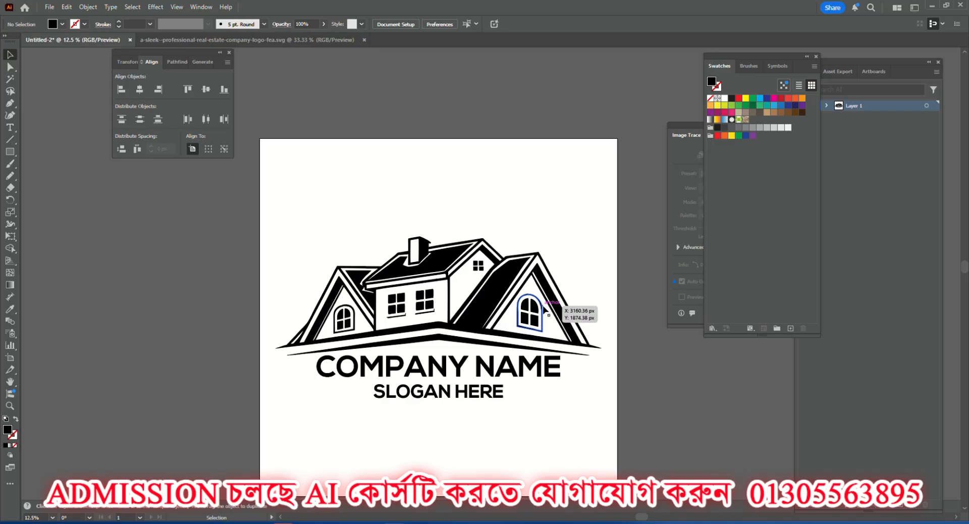
Scale the logo down about its centre to about 2378 px wide.
{"action": "left_click", "coordinate": [485, 321]}
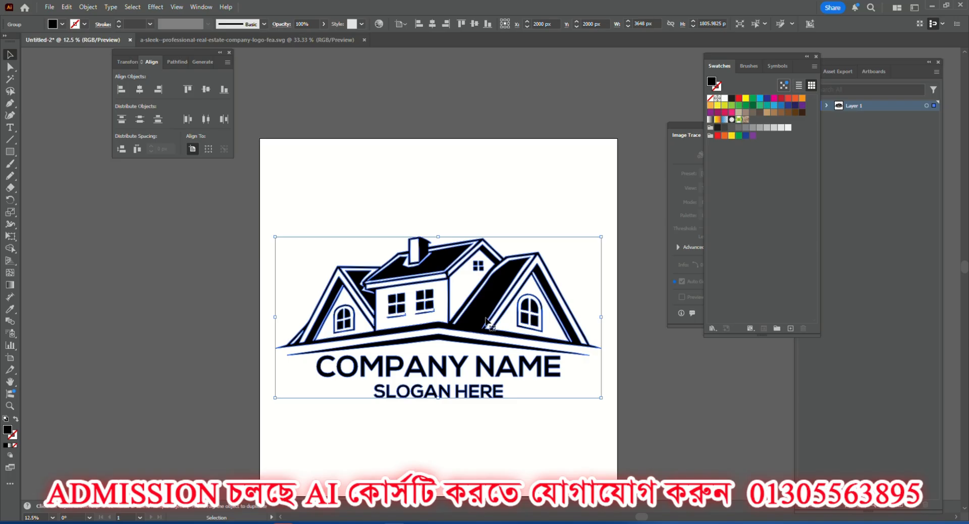
{"action": "left_click_drag", "start_coordinate": [601, 237], "coordinate": [545, 264]}
Move the logo to the artboard's upper left, place a copy beside it and shrink both slightly.
{"action": "left_click_drag", "start_coordinate": [490, 302], "coordinate": [405, 191]}
{"action": "left_click_drag", "start_coordinate": [477, 147], "coordinate": [573, 212]}
{"action": "key", "text": "ctrl+a"}
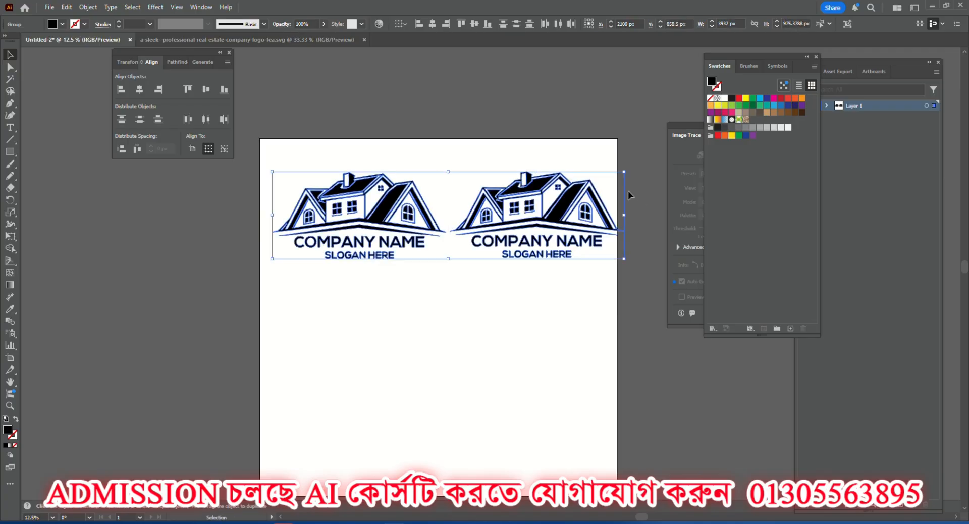
{"action": "left_click", "coordinate": [623, 156]}
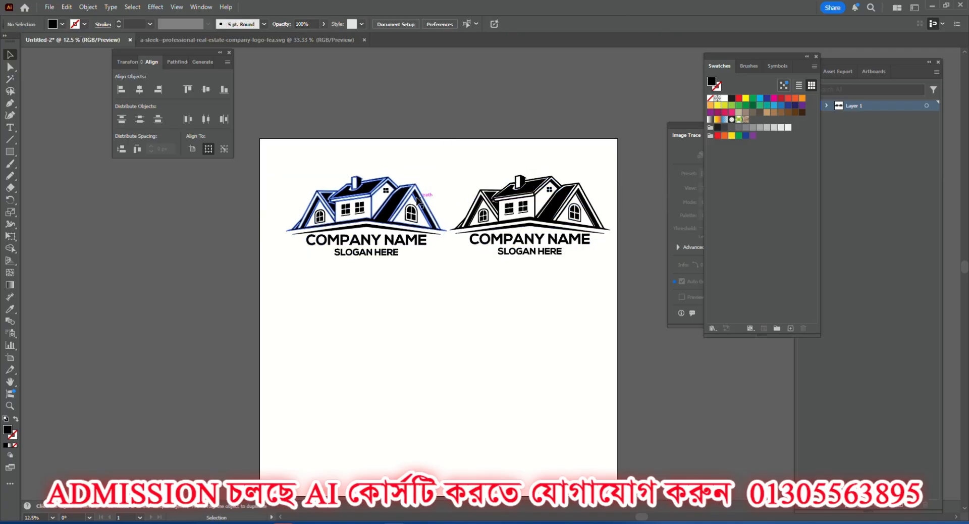
Space the two logos further apart within the artboard and align their vertical centres.
{"action": "left_click_drag", "start_coordinate": [395, 204], "coordinate": [380, 211]}
{"action": "left_click_drag", "start_coordinate": [524, 197], "coordinate": [524, 203]}
{"action": "left_click_drag", "start_coordinate": [567, 307], "coordinate": [363, 208]}
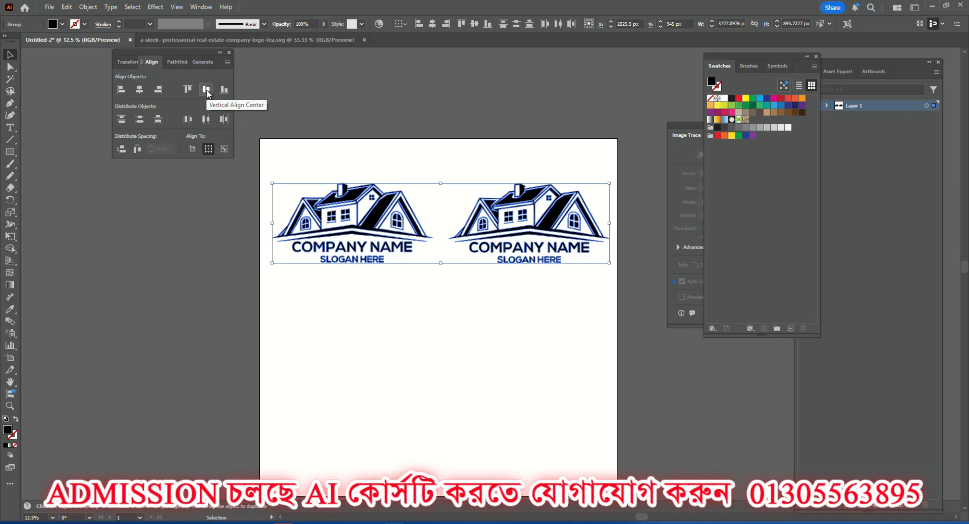
{"action": "left_click", "coordinate": [207, 92]}
{"action": "left_click", "coordinate": [316, 155]}
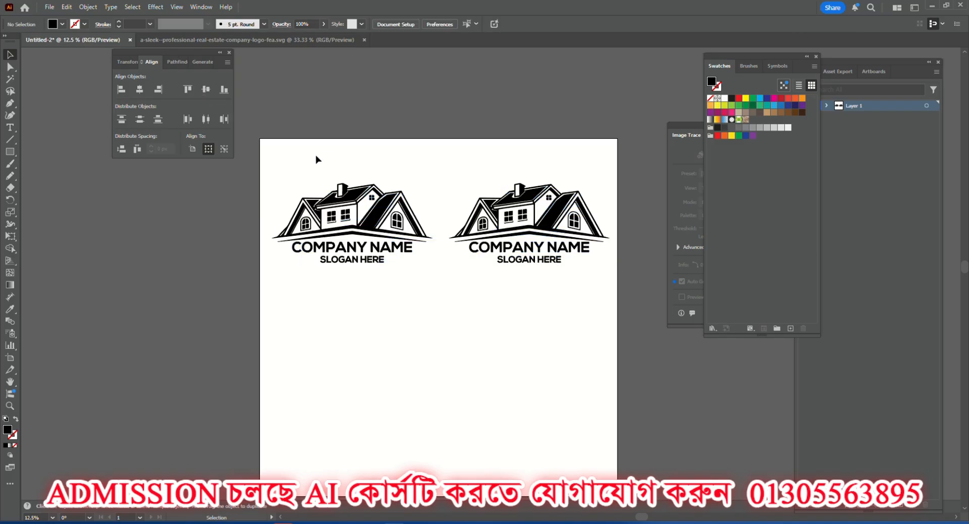
Duplicate the pair of logos straight down to make a two-by-two grid on the artboard.
{"action": "left_click_drag", "start_coordinate": [316, 156], "coordinate": [606, 292]}
{"action": "left_click_drag", "start_coordinate": [525, 197], "coordinate": [525, 351]}
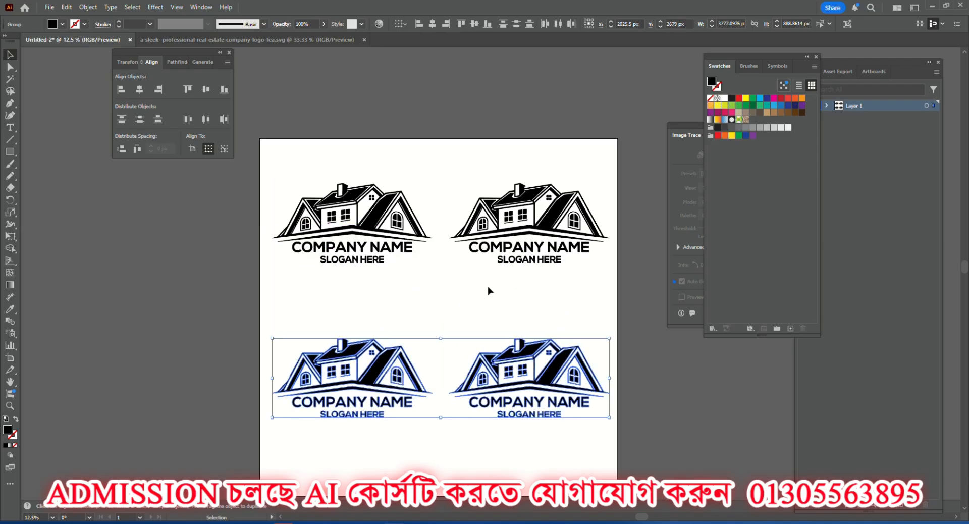
{"action": "left_click", "coordinate": [490, 288]}
{"action": "left_click_drag", "start_coordinate": [312, 153], "coordinate": [550, 280]}
{"action": "left_click", "coordinate": [368, 281]}
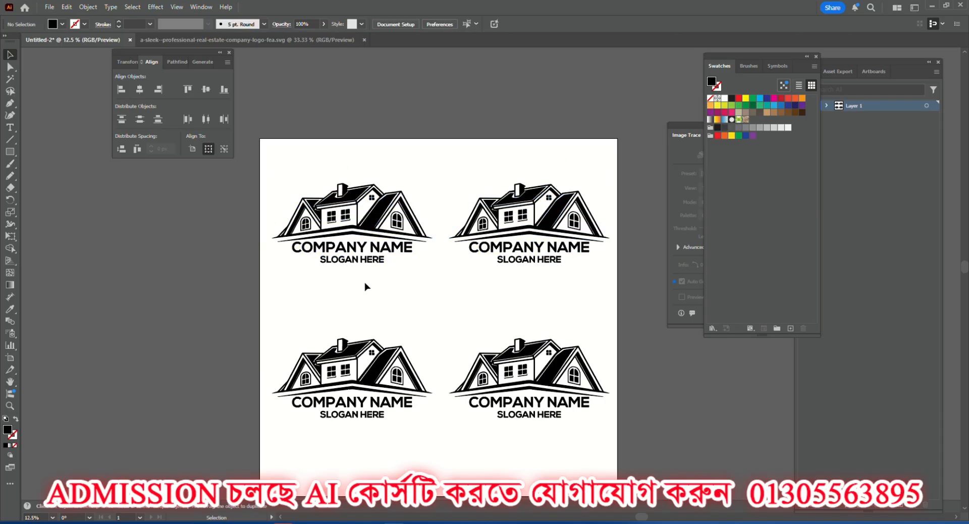
Move all four logos down slightly on the artboard.
{"action": "left_click_drag", "start_coordinate": [251, 183], "coordinate": [611, 444]}
{"action": "left_click_drag", "start_coordinate": [542, 376], "coordinate": [543, 386]}
{"action": "left_click", "coordinate": [510, 162]}
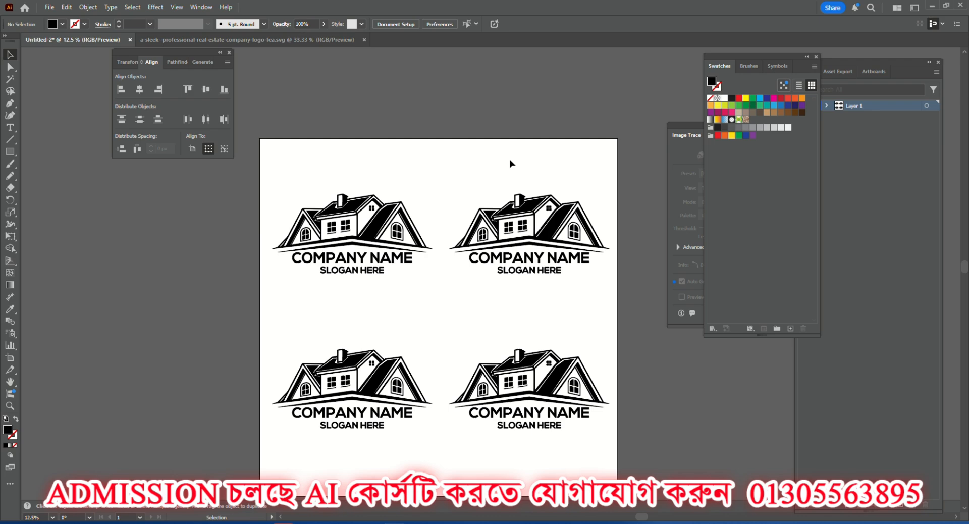
Undo the logo copies, alignment and moves back to the single logo centred on the artboard.
{"action": "scroll", "coordinate": [429, 286], "scroll_direction": "down", "scroll_amount": 1}
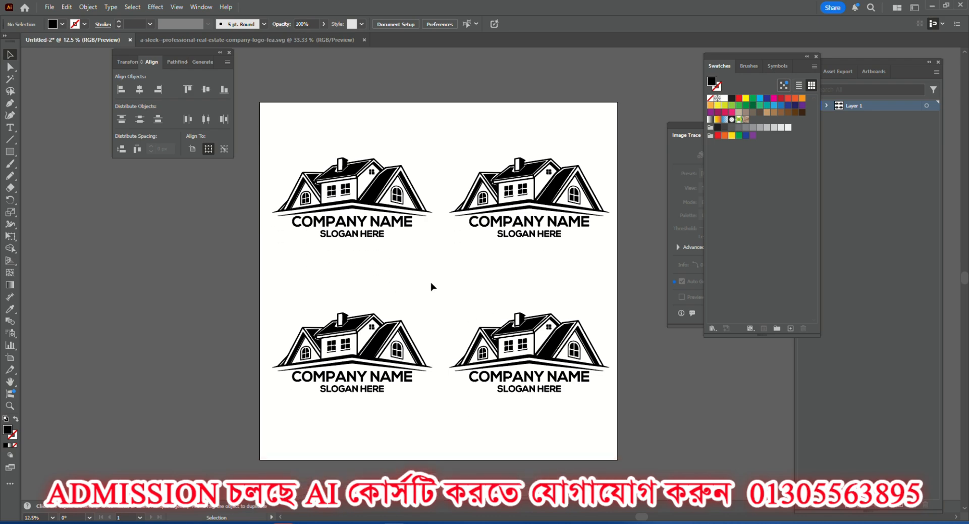
{"action": "left_click_drag", "start_coordinate": [266, 299], "coordinate": [588, 424]}
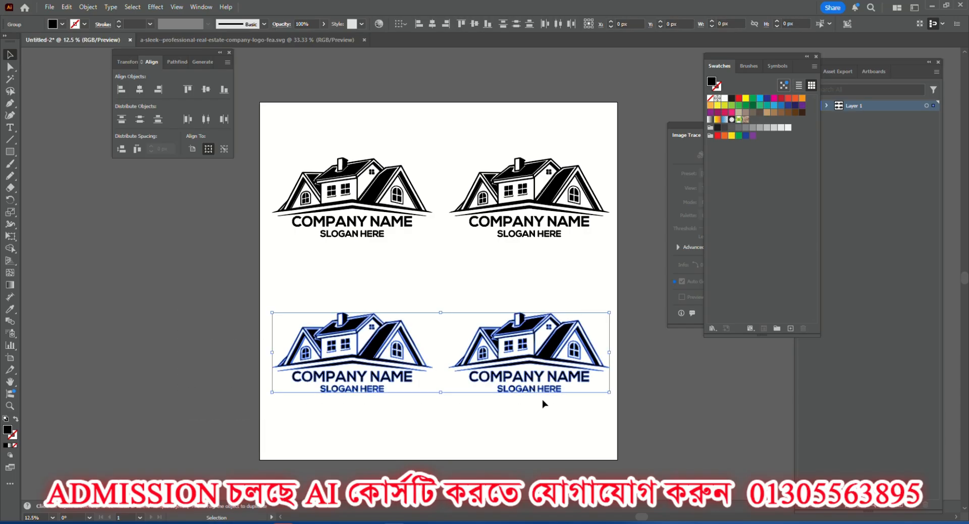
{"action": "left_click", "coordinate": [429, 290]}
{"action": "key", "text": "a"}
{"action": "key", "text": "ctrl+z"}
{"action": "key", "text": "ctrl+z"}
{"action": "key", "text": "ctrl+z"}
{"action": "key", "text": "ctrl+z"}
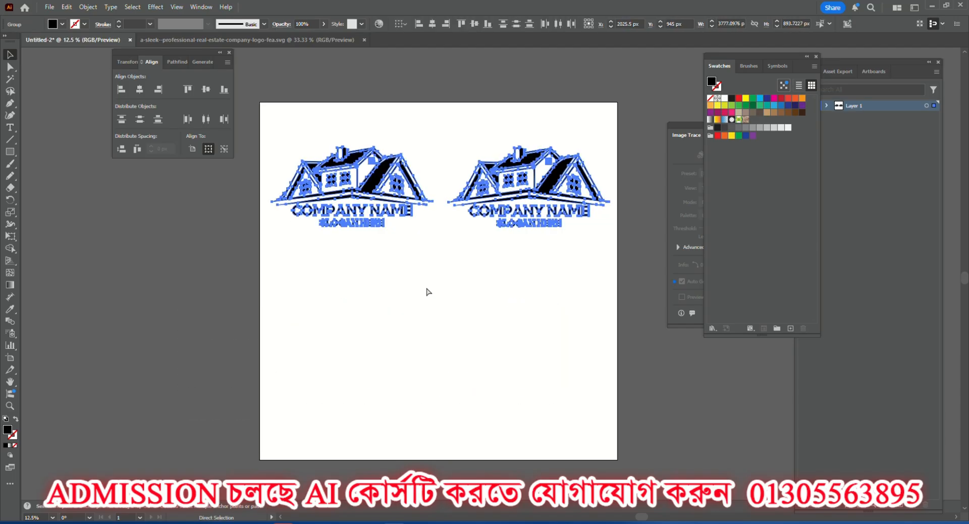
{"action": "key", "text": "ctrl+z"}
{"action": "key", "text": "ctrl+z"}
{"action": "key", "text": "ctrl+z"}
{"action": "key", "text": "ctrl+z"}
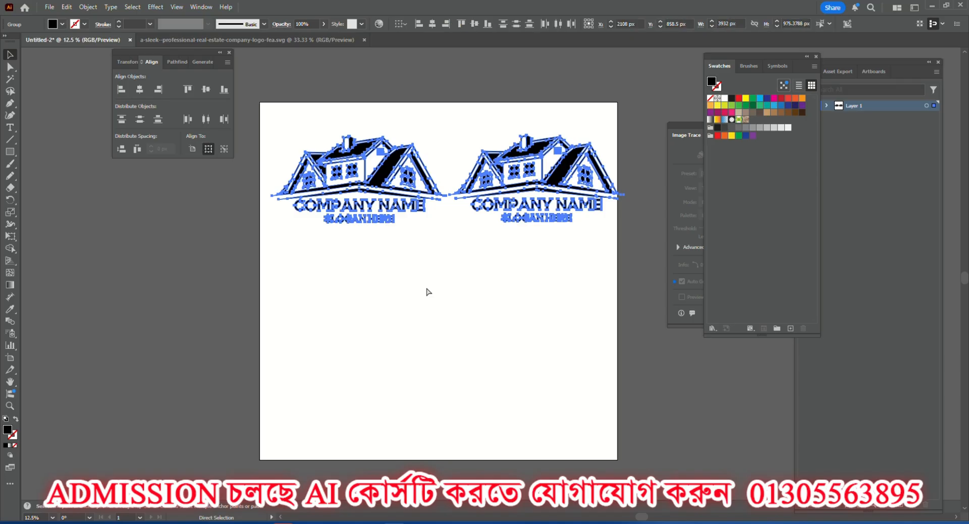
{"action": "key", "text": "ctrl+z"}
{"action": "key", "text": "v"}
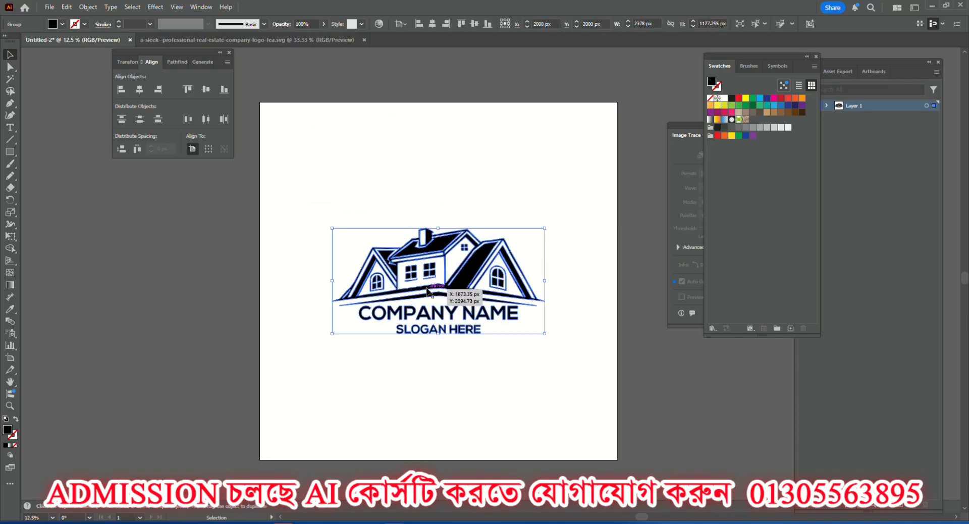
{"action": "key", "text": "a"}
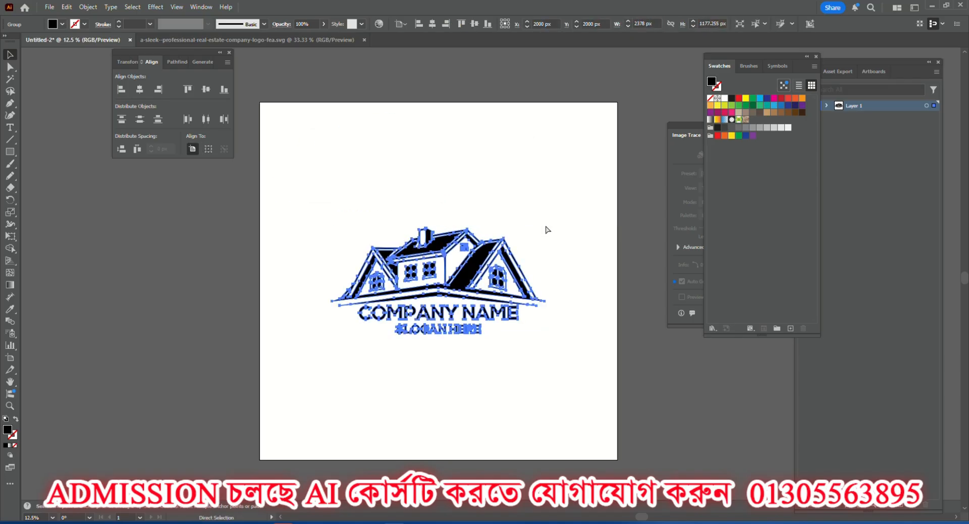
Undo the last size reduction of the house logo and deselect it.
{"action": "key", "text": "ctrl+z"}
{"action": "left_click", "coordinate": [480, 166]}
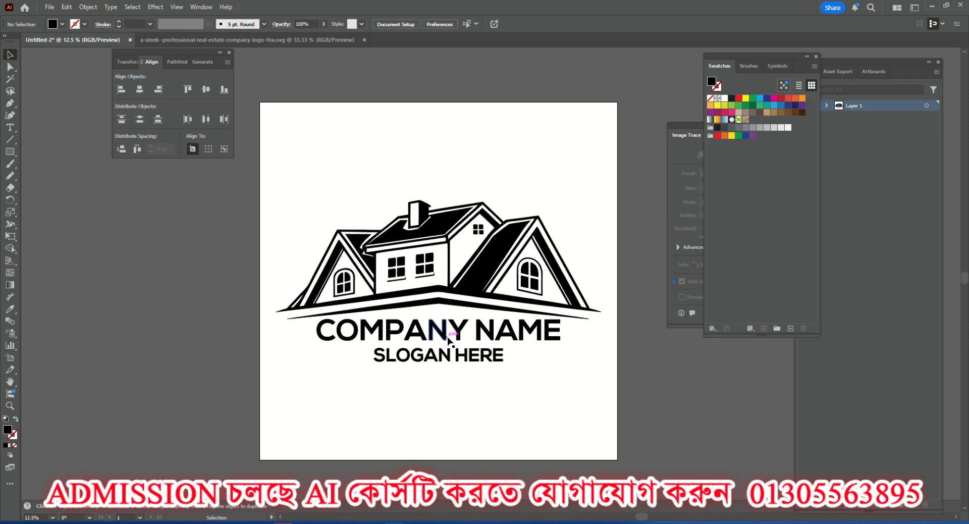
Switch to Chrome and search Google Images for "3d logo" in a new tab.
{"action": "key", "text": "alt+Tab"}
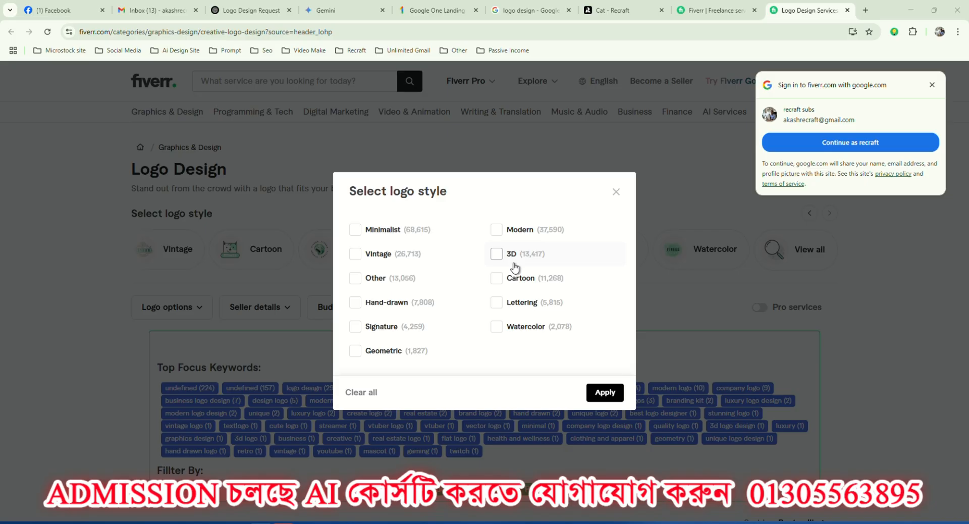
{"action": "left_click", "coordinate": [865, 10]}
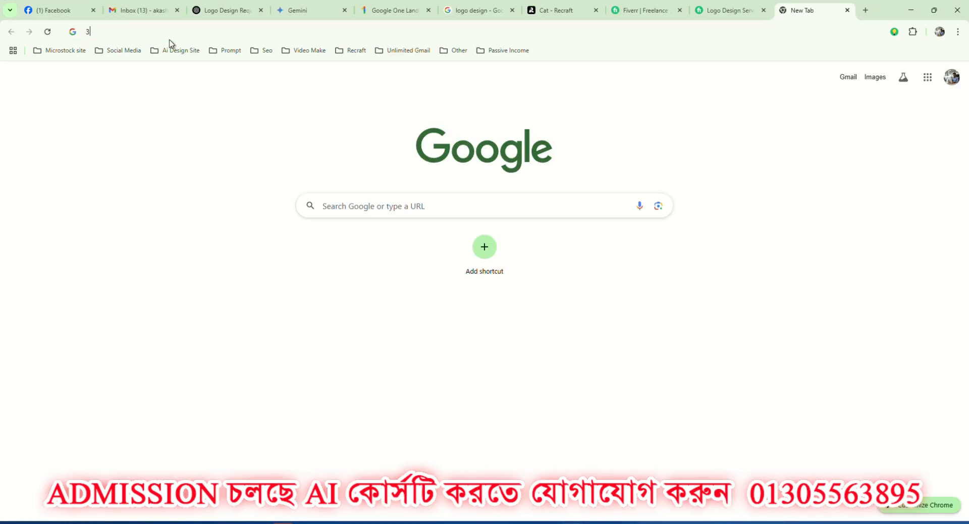
{"action": "type", "text": "3d "}
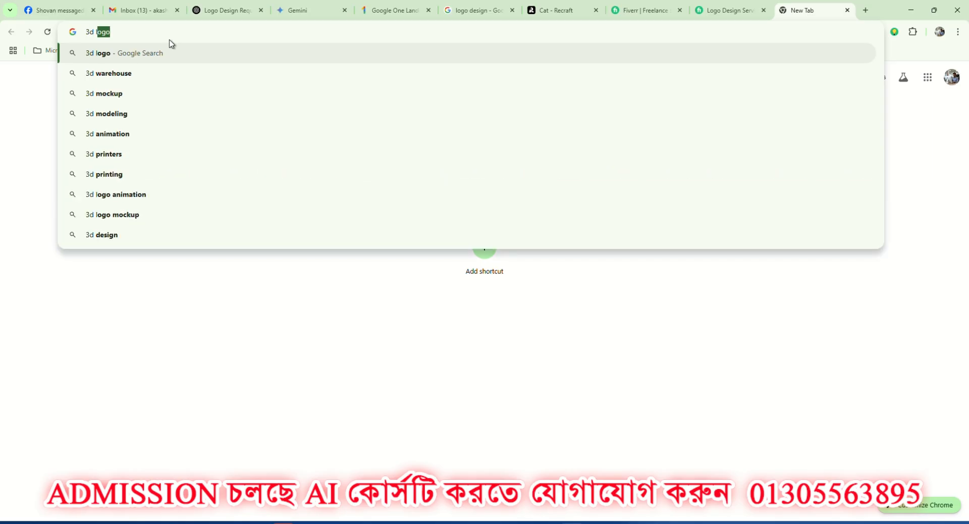
{"action": "type", "text": "logo"}
{"action": "key", "text": "Return"}
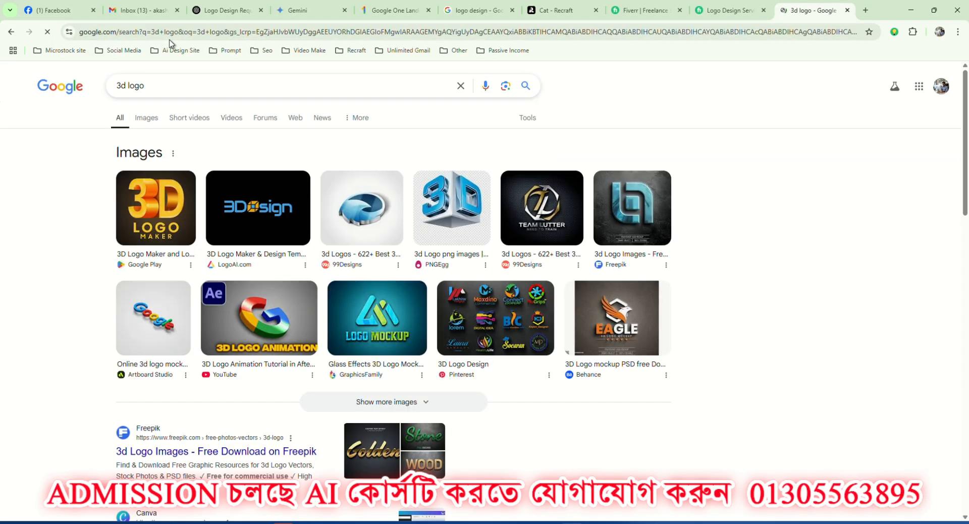
{"action": "left_click", "coordinate": [149, 119]}
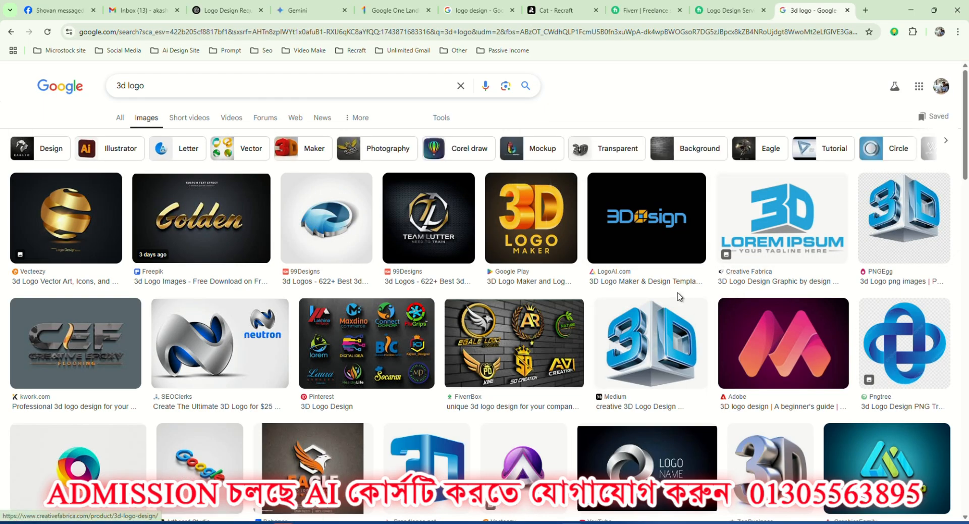
Examine the 3D logo image results, including the Creative Fabrica 3D logo and the gold eagle logo with its related designs.
{"action": "left_click", "coordinate": [803, 210]}
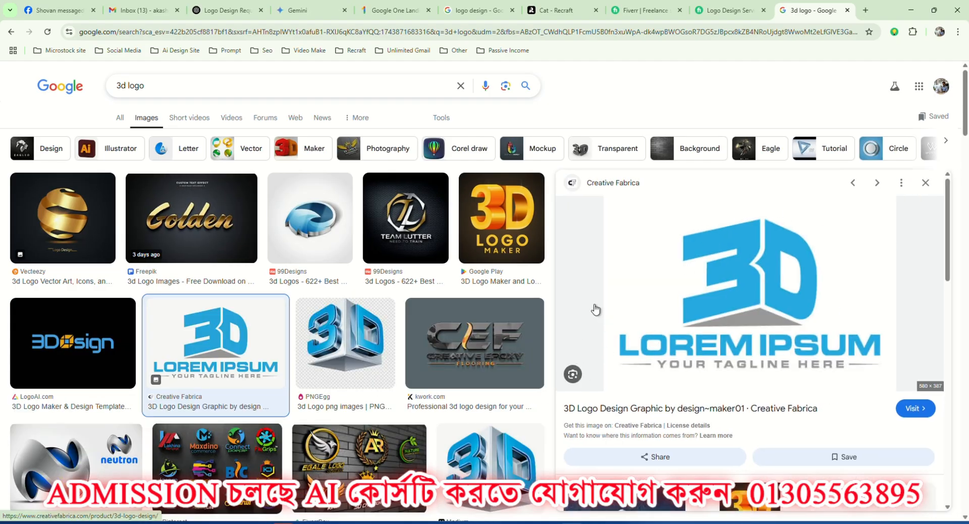
{"action": "scroll", "coordinate": [407, 334], "scroll_direction": "down", "scroll_amount": 5}
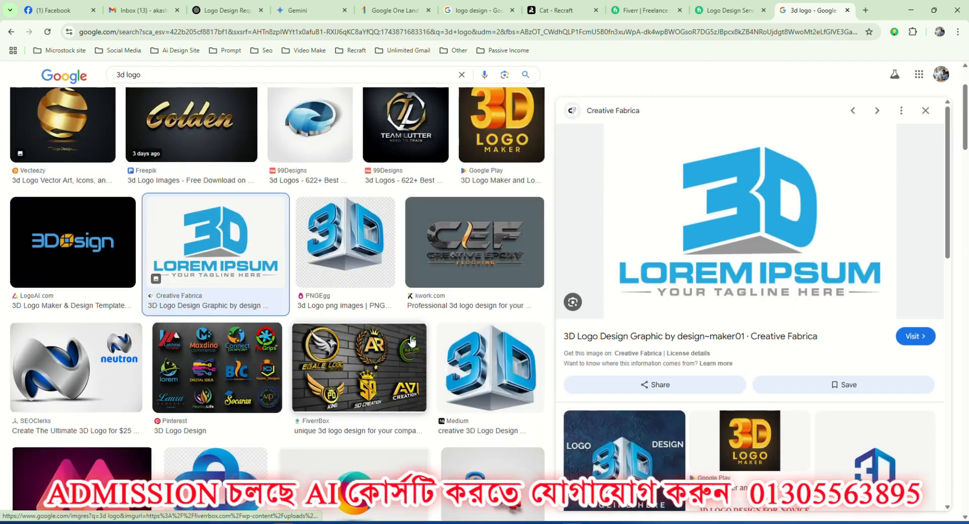
{"action": "scroll", "coordinate": [407, 333], "scroll_direction": "up", "scroll_amount": 6}
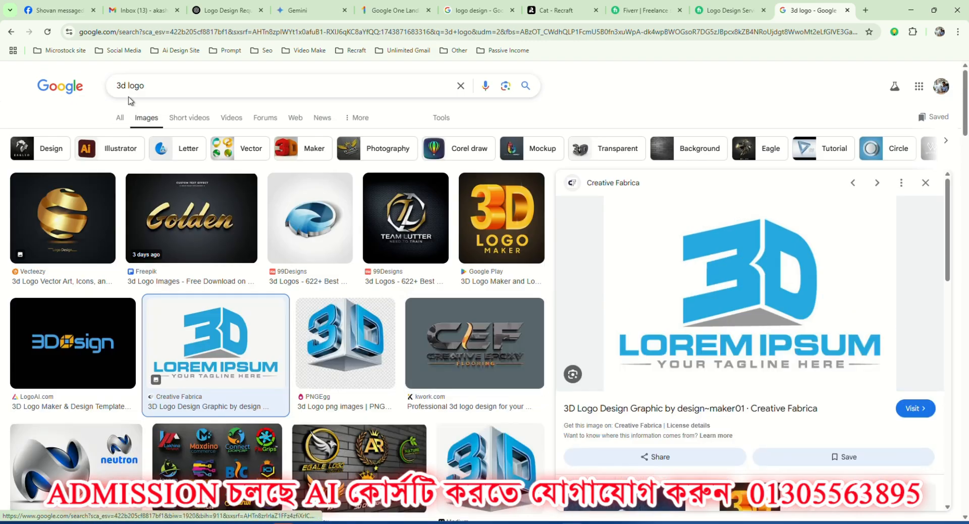
{"action": "scroll", "coordinate": [328, 265], "scroll_direction": "down", "scroll_amount": 5}
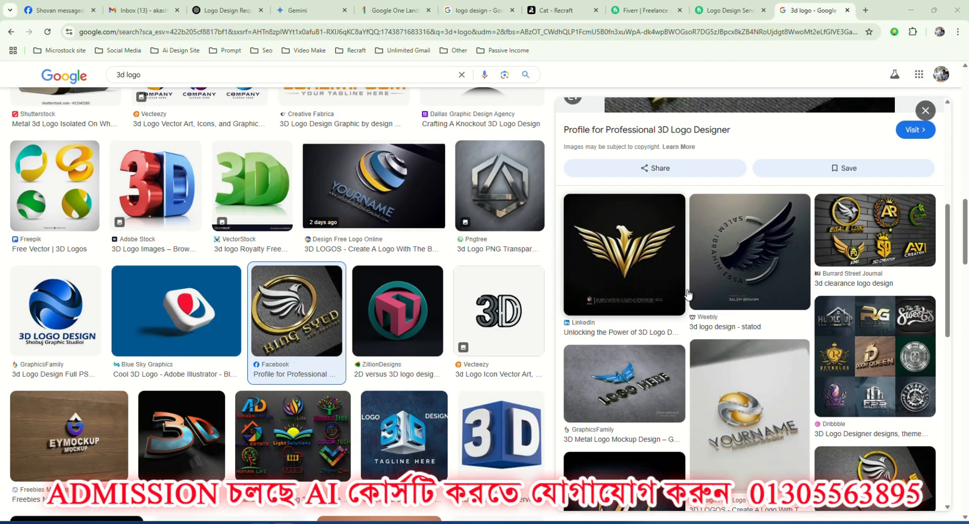
{"action": "scroll", "coordinate": [689, 296], "scroll_direction": "down", "scroll_amount": 2}
{"action": "scroll", "coordinate": [726, 294], "scroll_direction": "up", "scroll_amount": 2}
{"action": "left_click", "coordinate": [627, 245]}
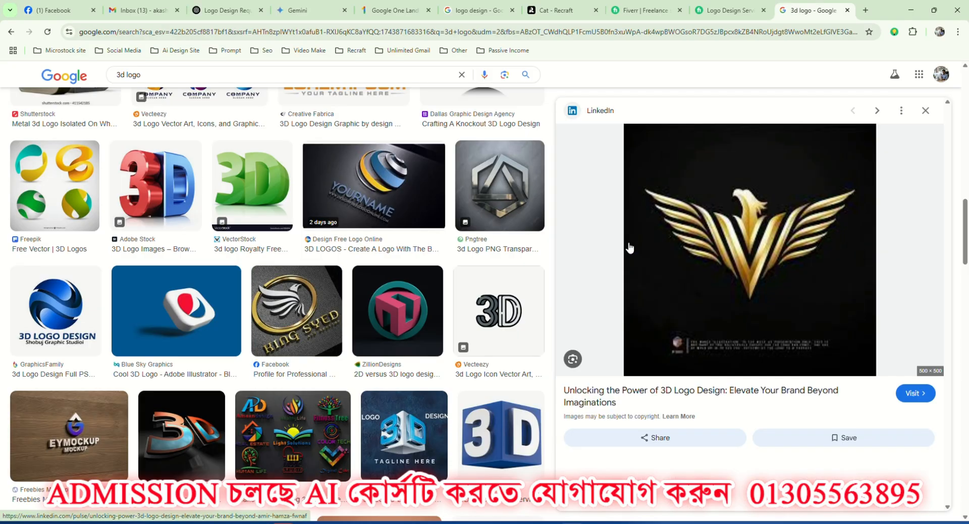
{"action": "scroll", "coordinate": [732, 247], "scroll_direction": "down", "scroll_amount": 4}
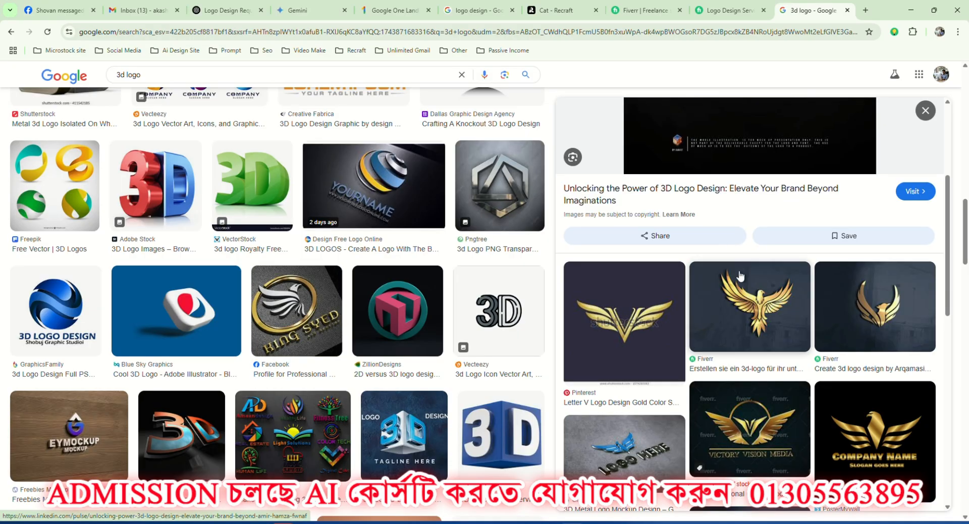
{"action": "scroll", "coordinate": [752, 358], "scroll_direction": "down", "scroll_amount": 5}
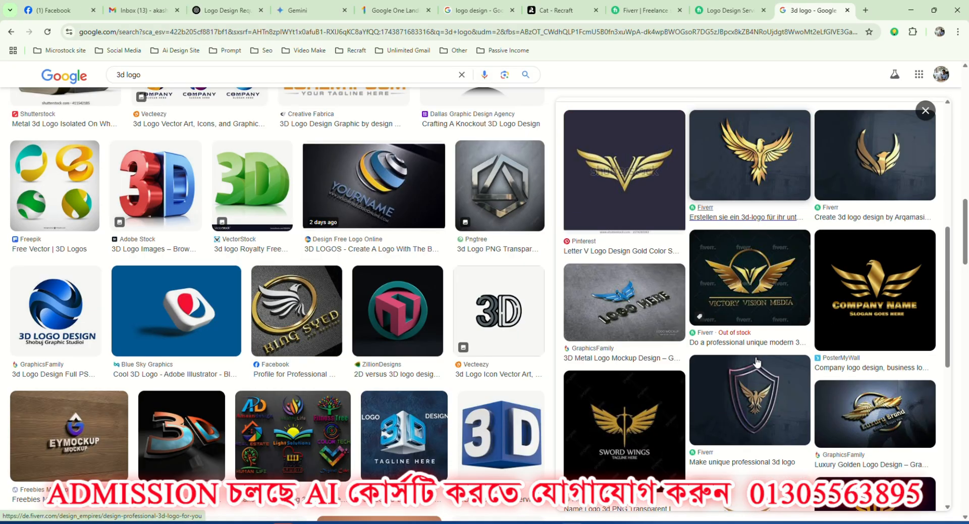
{"action": "scroll", "coordinate": [756, 361], "scroll_direction": "up", "scroll_amount": 9}
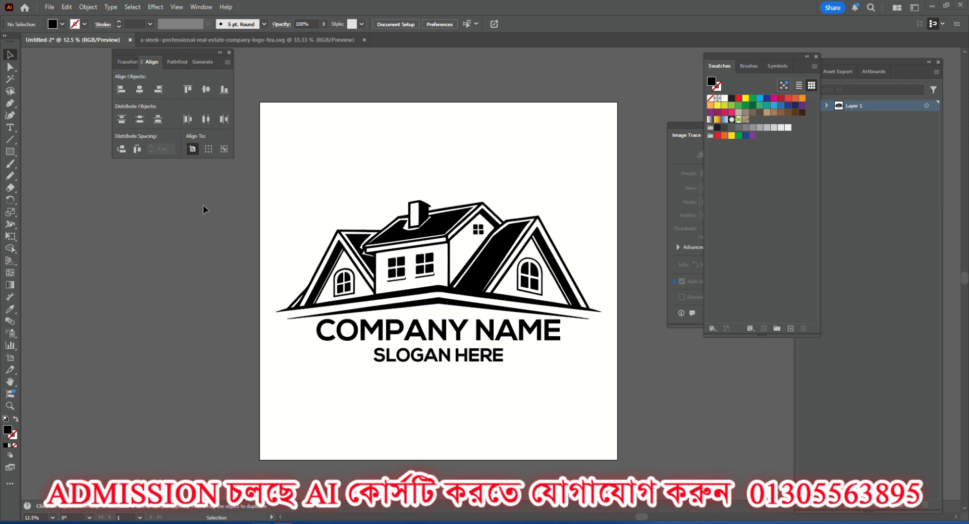
{"action": "left_click", "coordinate": [176, 60]}
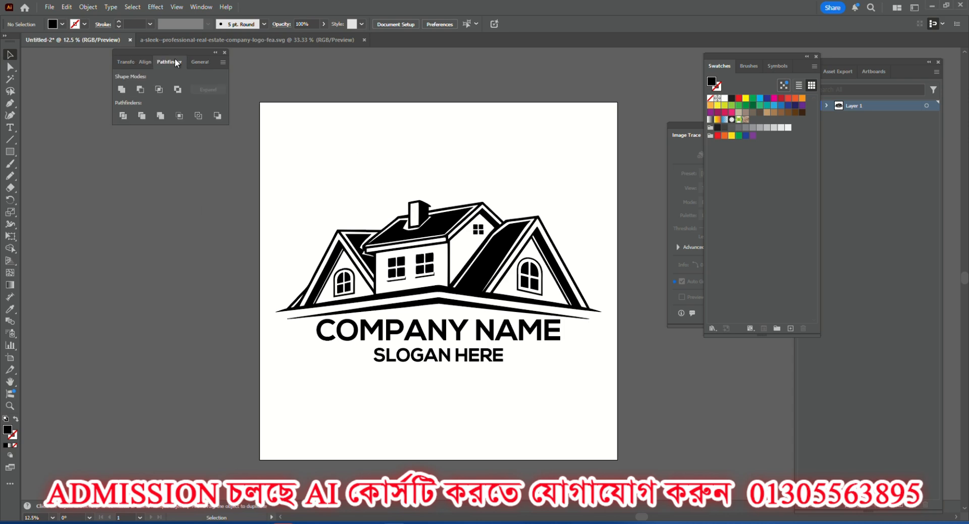
{"action": "left_click", "coordinate": [145, 63]}
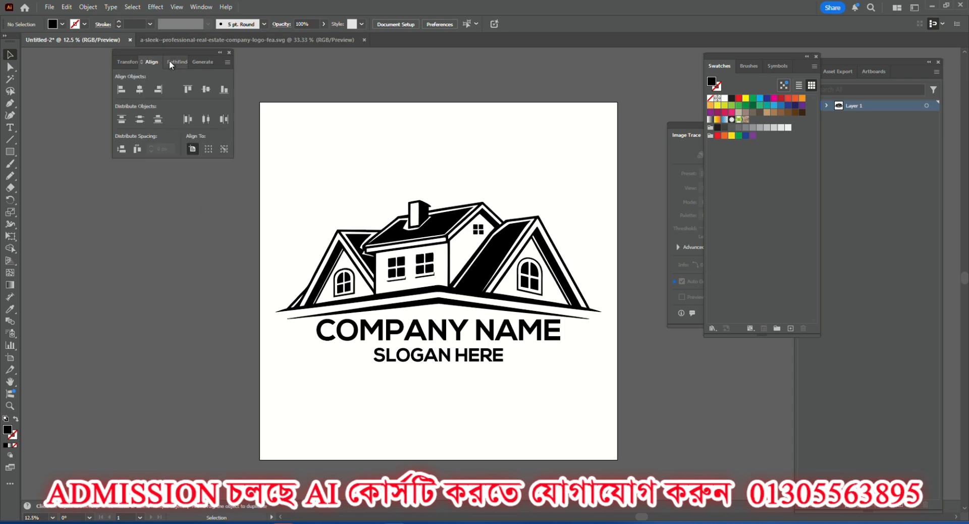
{"action": "left_click", "coordinate": [166, 61]}
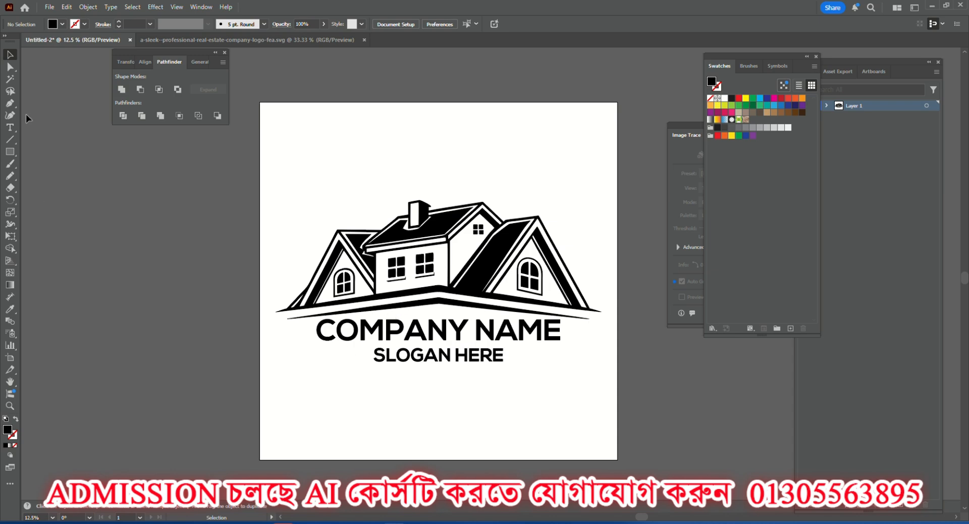
Start saving the logo document under a new name and create a "Real estate" folder on the Desktop.
{"action": "left_click", "coordinate": [49, 7]}
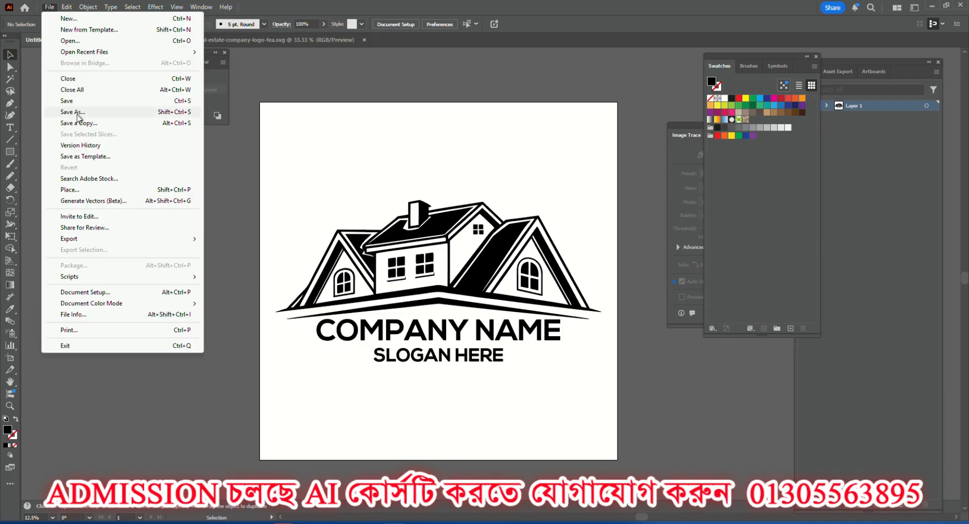
{"action": "left_click", "coordinate": [77, 114]}
{"action": "scroll", "coordinate": [76, 121], "scroll_direction": "up", "scroll_amount": 10}
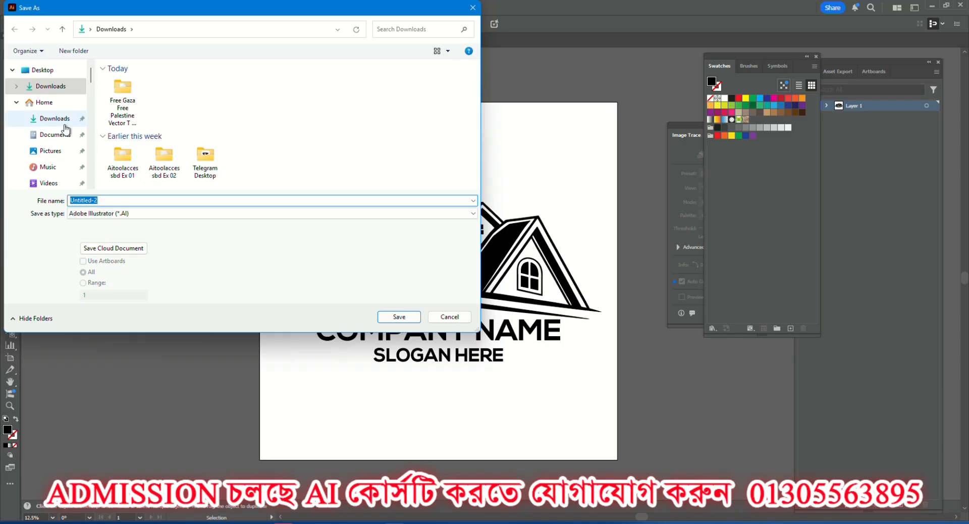
{"action": "scroll", "coordinate": [54, 149], "scroll_direction": "down", "scroll_amount": 5}
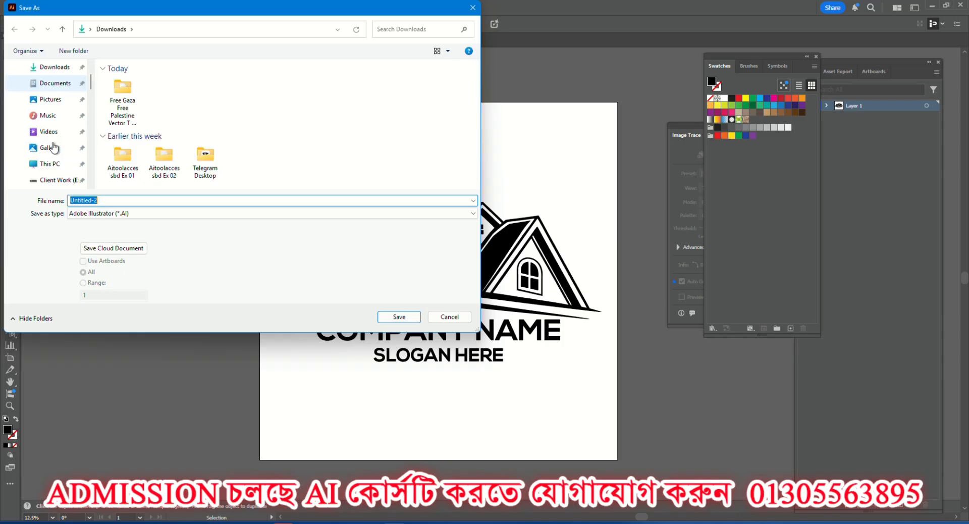
{"action": "left_click", "coordinate": [53, 149]}
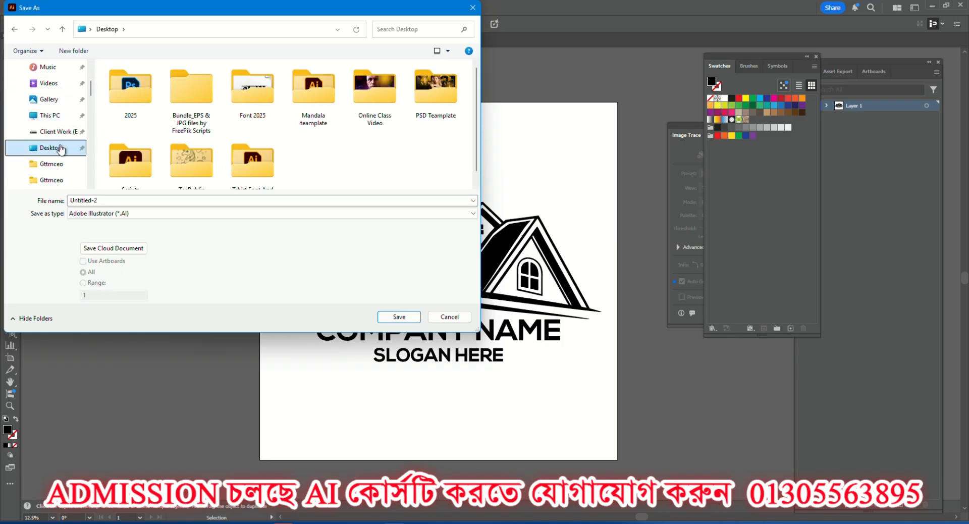
{"action": "right_click", "coordinate": [329, 155]}
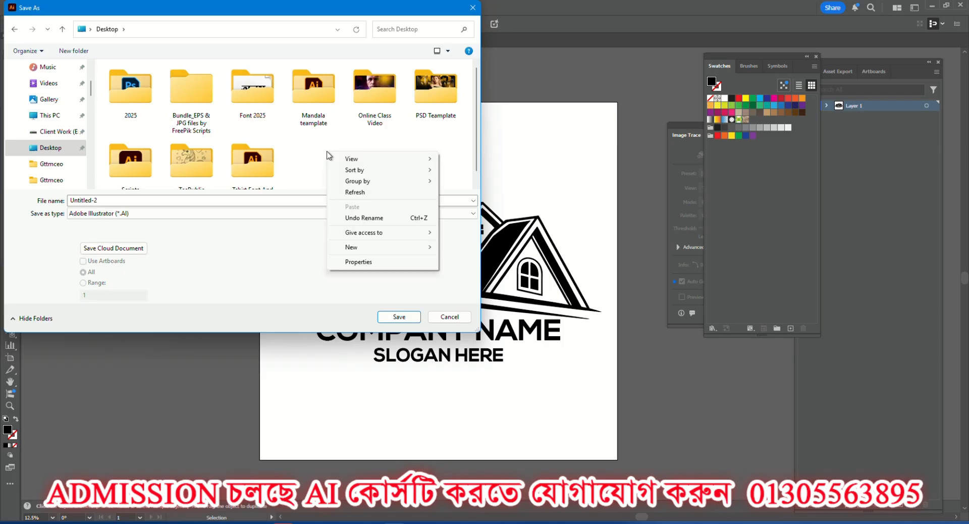
{"action": "mouse_move", "coordinate": [356, 247]}
{"action": "left_click", "coordinate": [474, 251]}
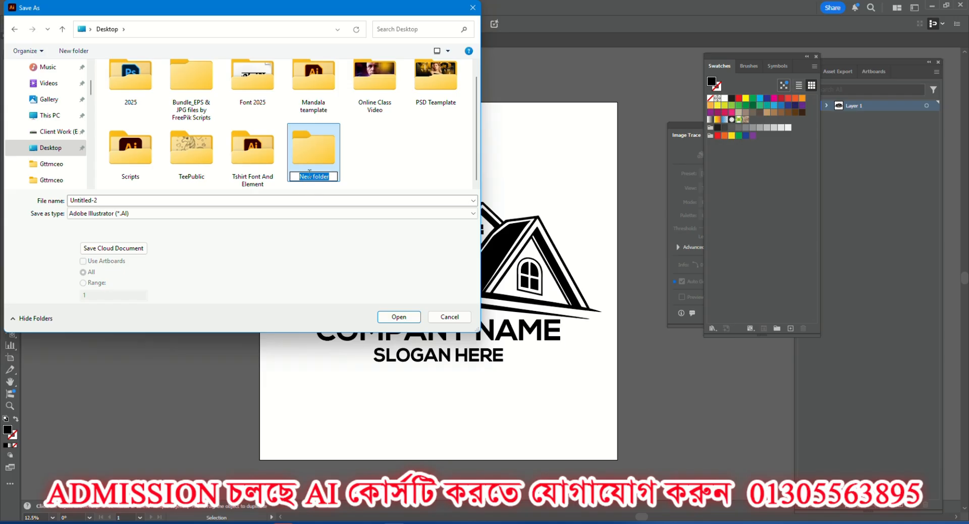
{"action": "type", "text": "Real estate"}
{"action": "key", "text": "Return"}
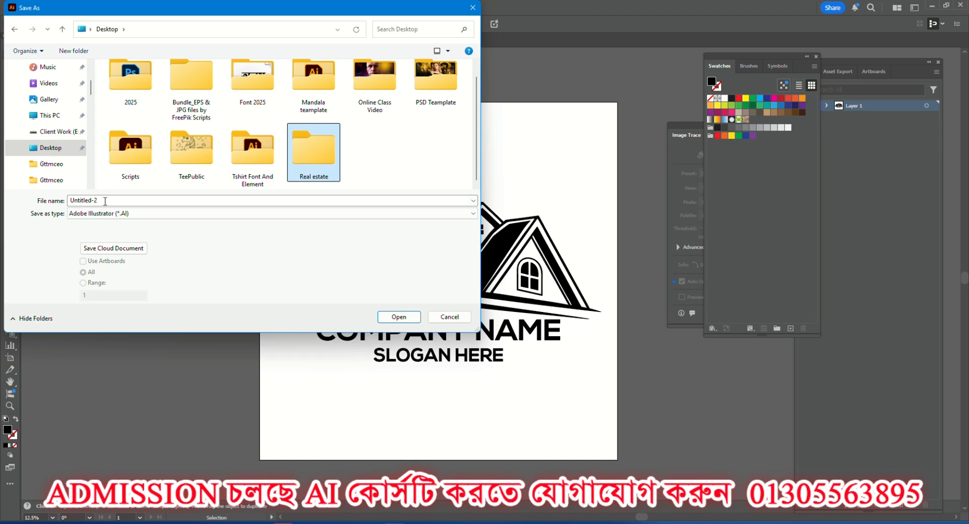
Name the file "Real estate logo 1" and choose the new Real estate folder as its save location.
{"action": "double_click", "coordinate": [92, 202]}
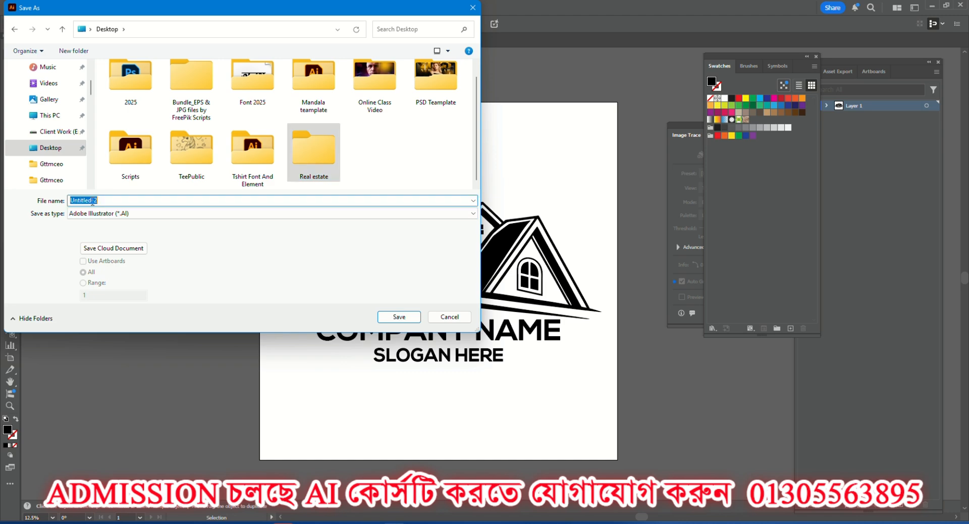
{"action": "left_click", "coordinate": [112, 200]}
{"action": "double_click", "coordinate": [115, 201]}
{"action": "type", "text": "Real "}
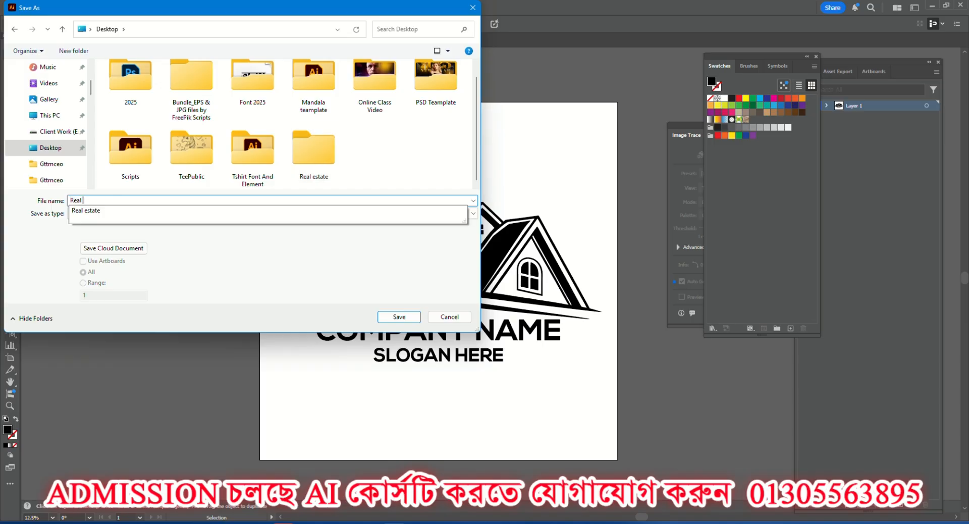
{"action": "type", "text": "estate"}
{"action": "left_click", "coordinate": [114, 202]}
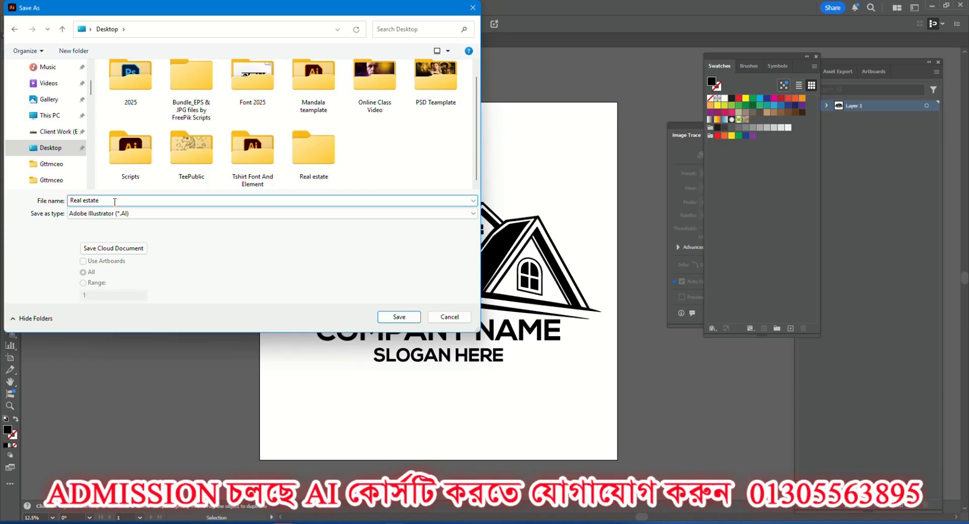
{"action": "type", "text": "logo 1"}
{"action": "double_click", "coordinate": [310, 149]}
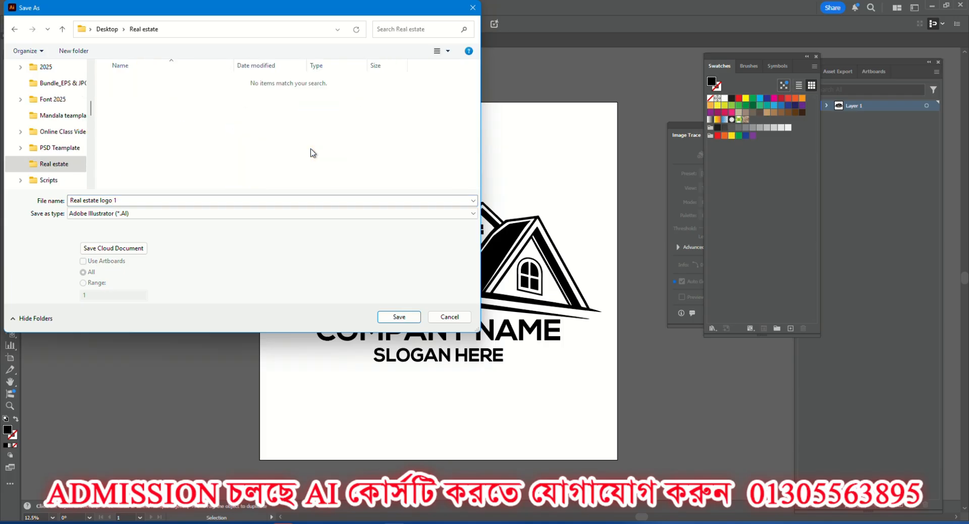
Set the file format to Illustrator EPS (*.EPS) and save, continuing to the EPS options.
{"action": "left_click", "coordinate": [123, 214]}
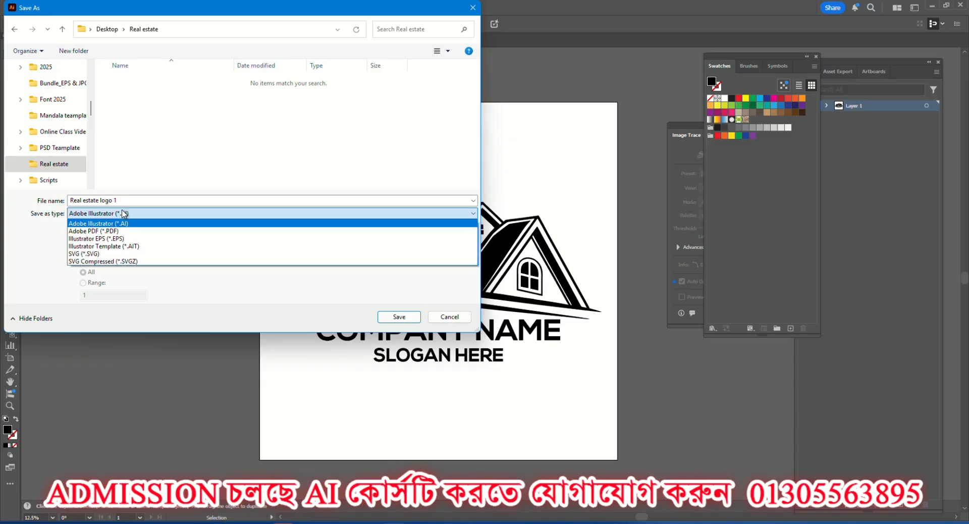
{"action": "left_click", "coordinate": [99, 240]}
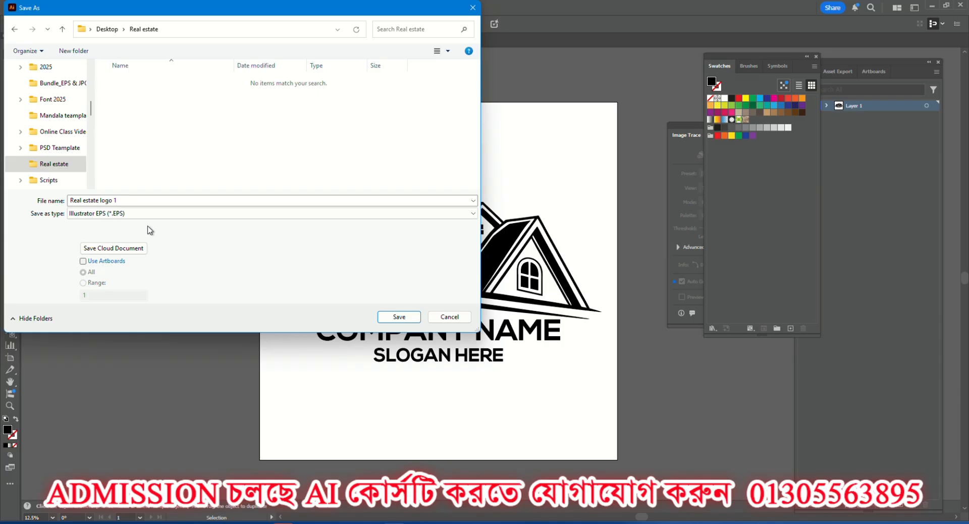
{"action": "left_click", "coordinate": [121, 216]}
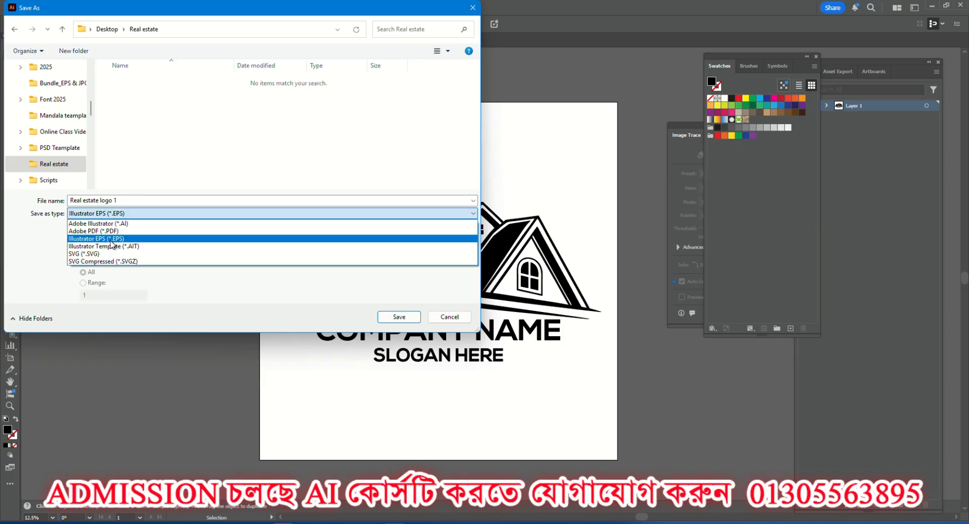
{"action": "left_click", "coordinate": [111, 239]}
{"action": "left_click", "coordinate": [399, 316]}
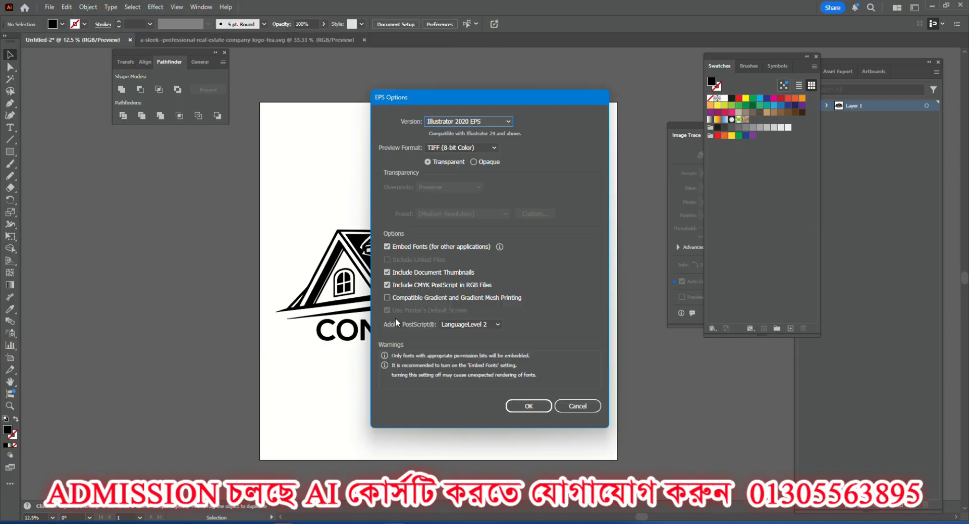
Set the EPS version to Illustrator 10 EPS.
{"action": "left_click", "coordinate": [479, 122]}
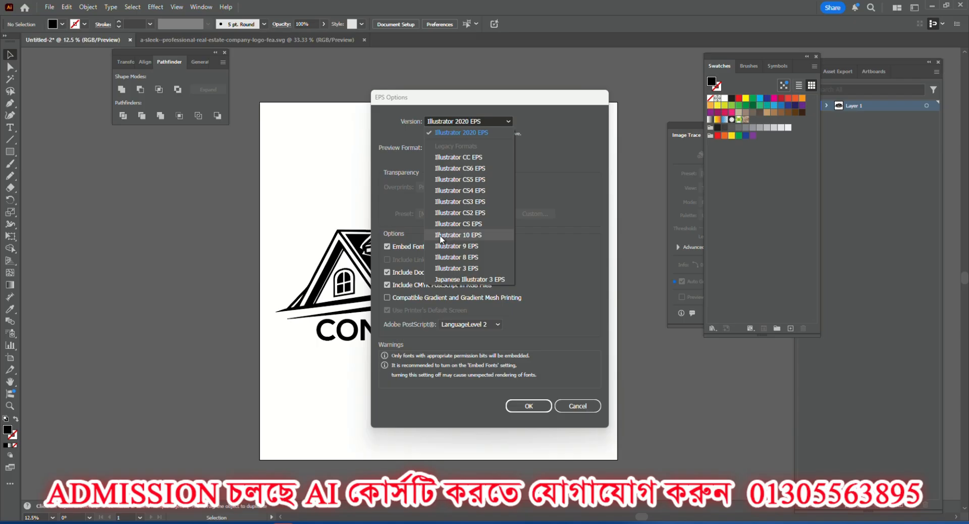
{"action": "left_click", "coordinate": [477, 234]}
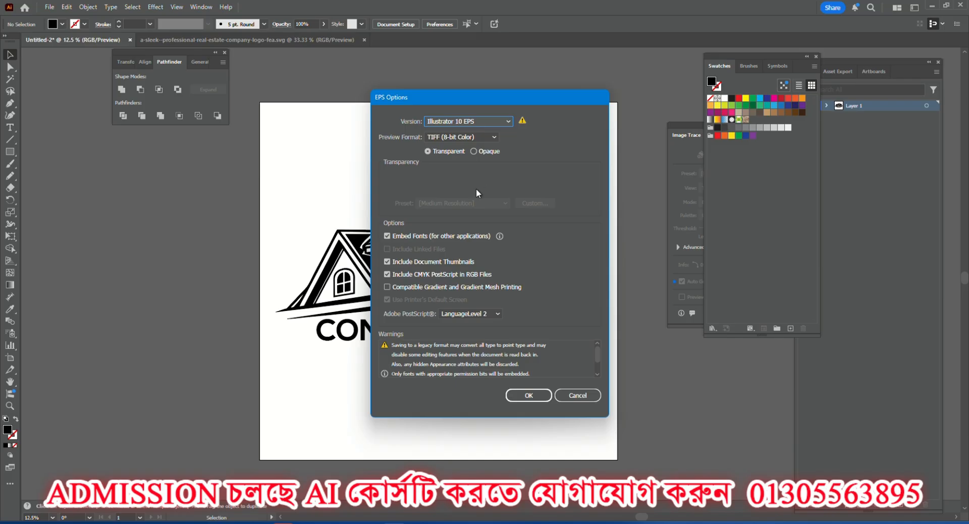
{"action": "left_click", "coordinate": [481, 122]}
{"action": "left_click", "coordinate": [476, 121]}
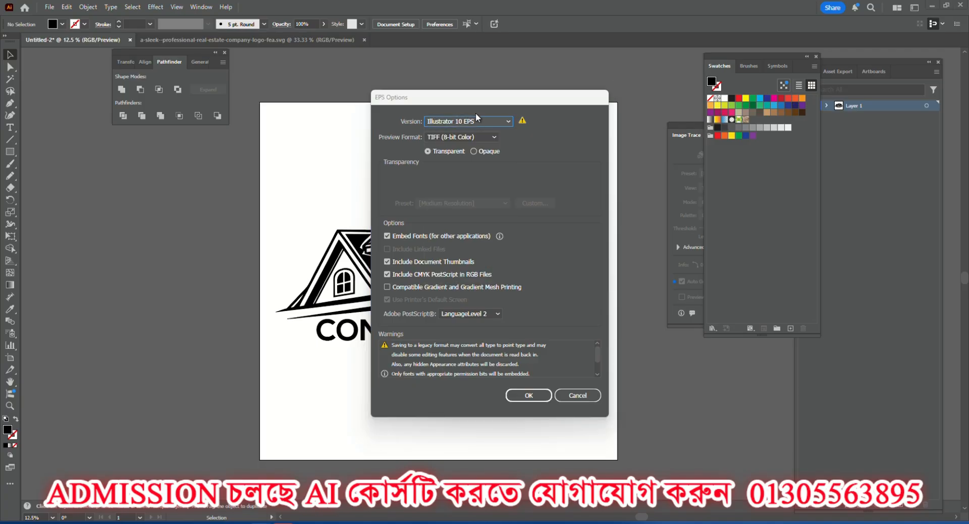
Complete the EPS save and export the logo for web as a JPEG named Real-estate-logo-1 in the Real estate folder.
{"action": "left_click", "coordinate": [538, 396]}
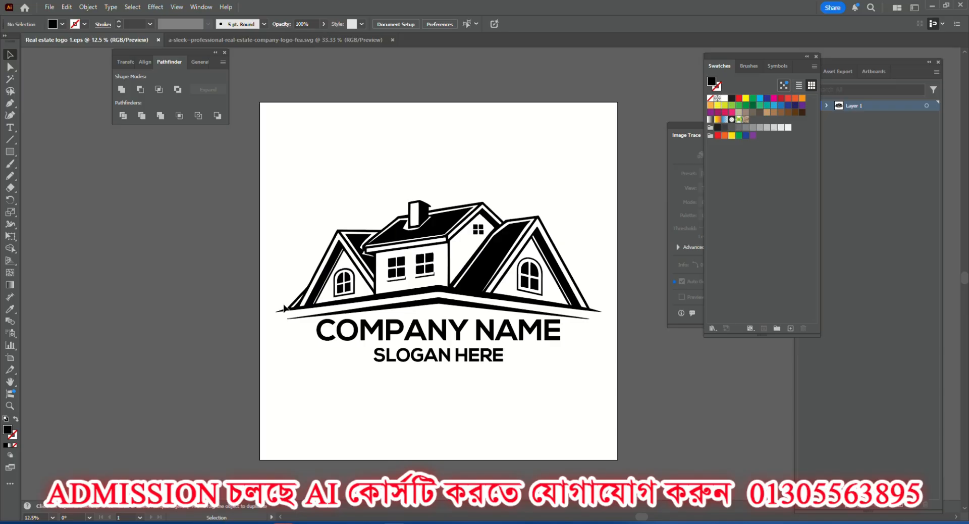
{"action": "left_click", "coordinate": [49, 7]}
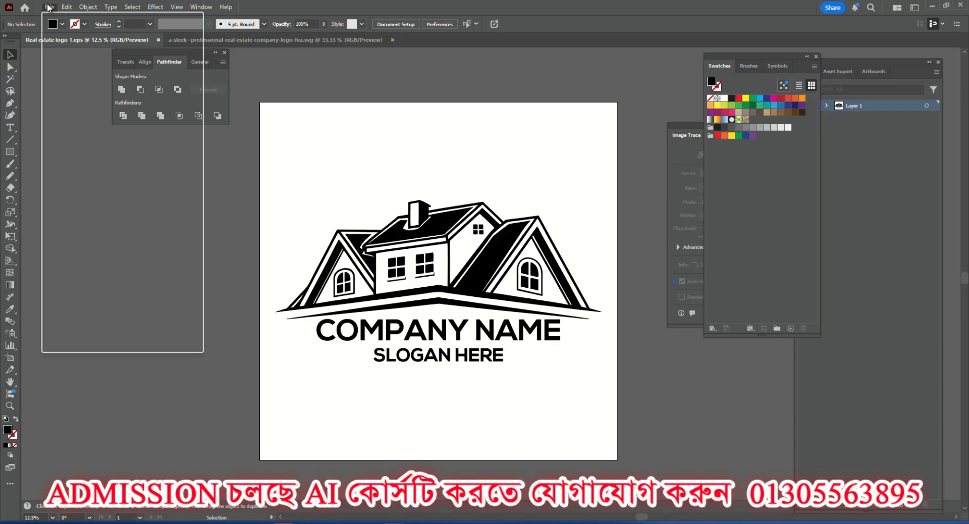
{"action": "mouse_move", "coordinate": [105, 241]}
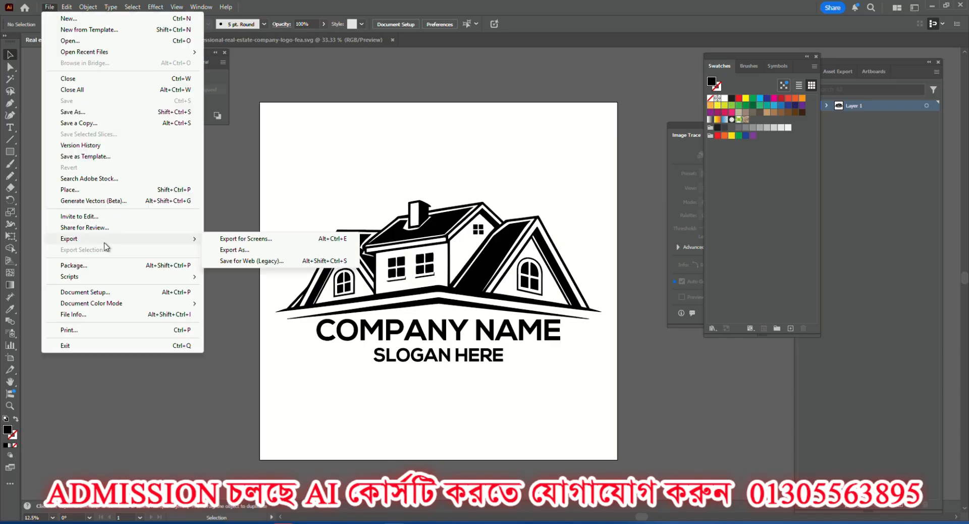
{"action": "left_click", "coordinate": [248, 262]}
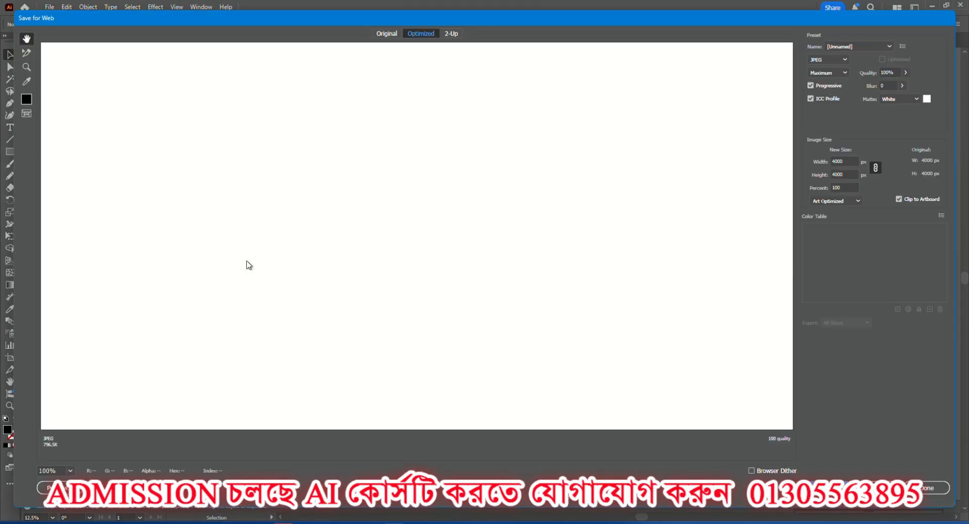
{"action": "left_click", "coordinate": [827, 60]}
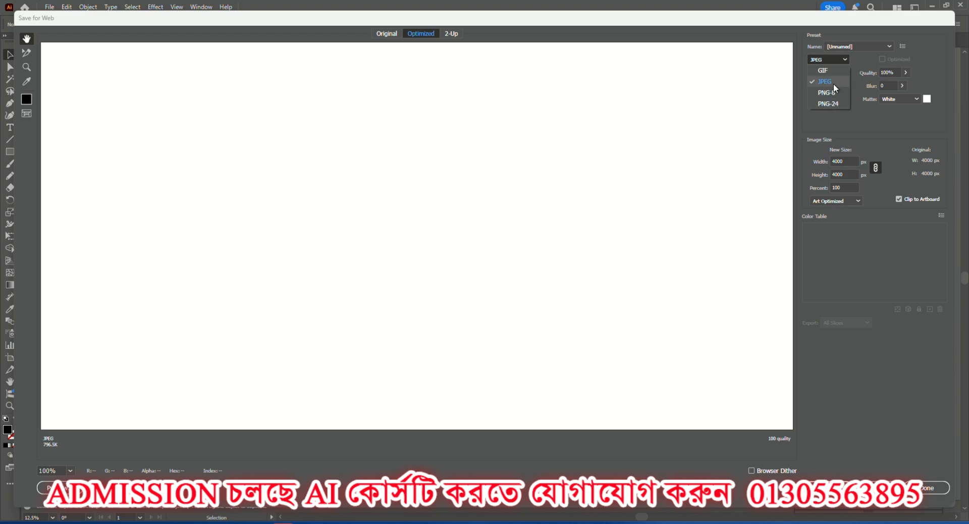
{"action": "left_click", "coordinate": [830, 82]}
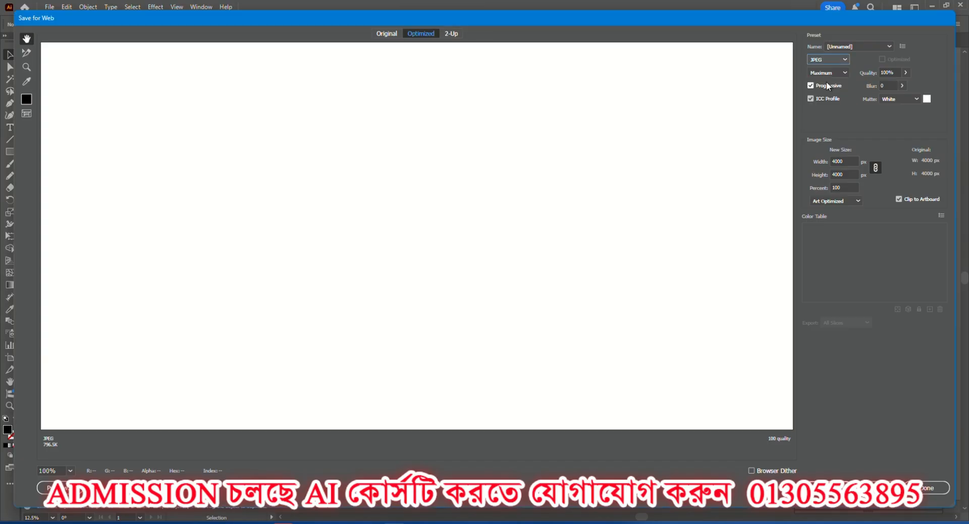
{"action": "left_click", "coordinate": [830, 487]}
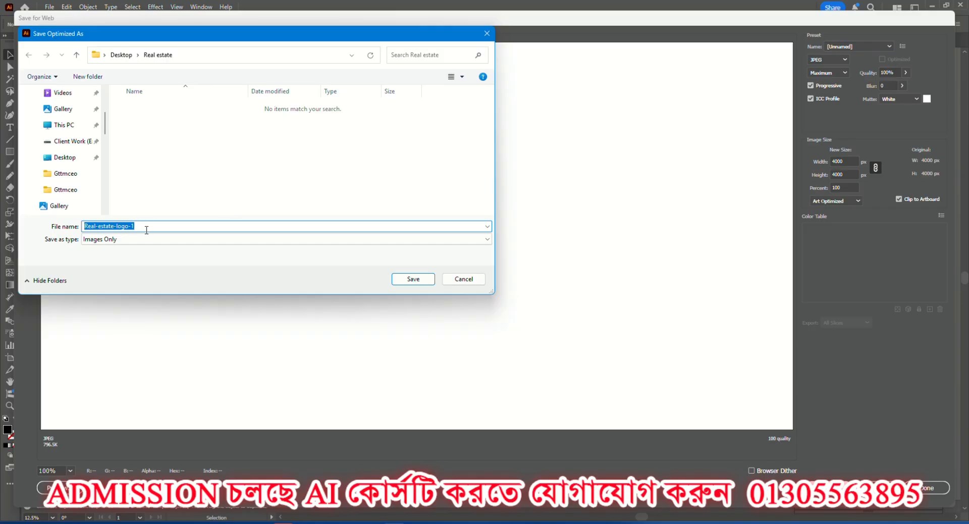
{"action": "left_click", "coordinate": [412, 280]}
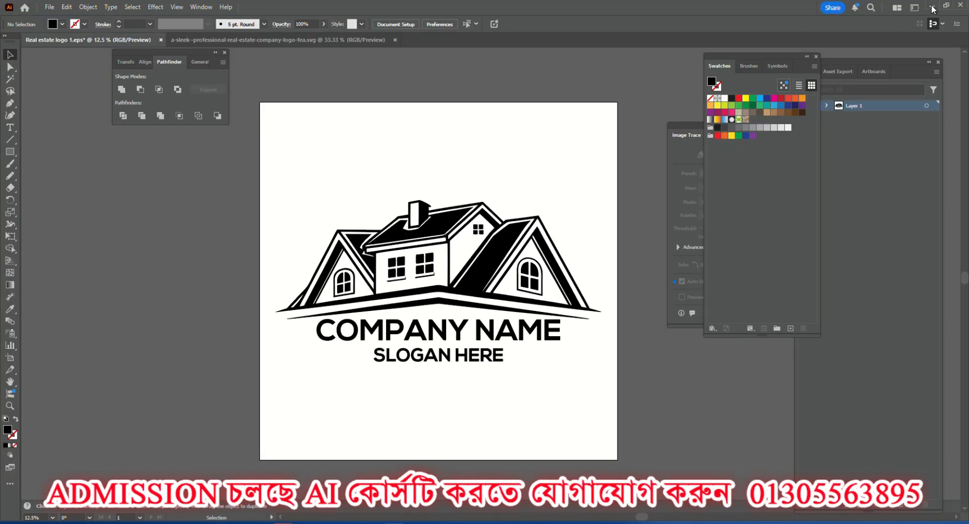
Open the Real estate folder on the Desktop and check the exported JPEG logo in the image viewer.
{"action": "left_click", "coordinate": [932, 6]}
{"action": "left_click", "coordinate": [911, 10]}
{"action": "left_click", "coordinate": [911, 9]}
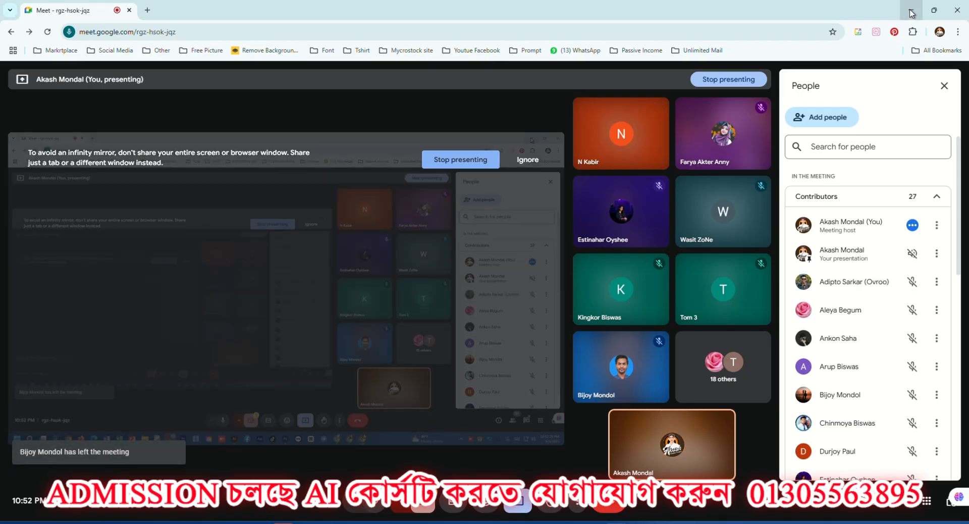
{"action": "left_click", "coordinate": [912, 9]}
{"action": "left_click", "coordinate": [911, 9]}
{"action": "left_click", "coordinate": [911, 10]}
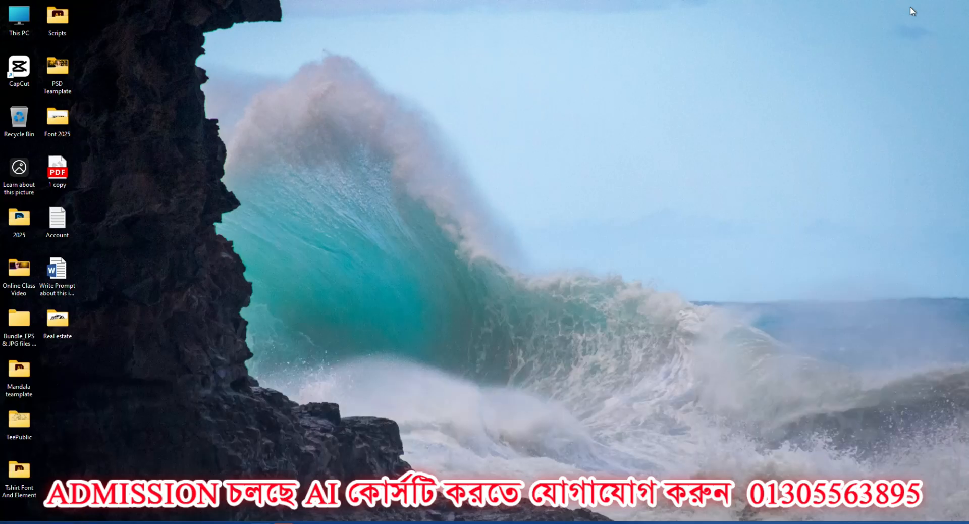
{"action": "double_click", "coordinate": [57, 318]}
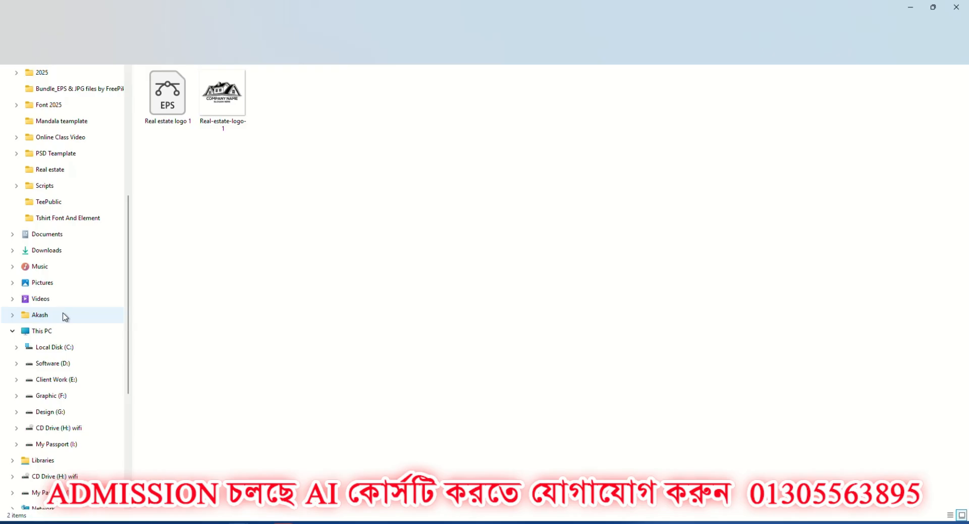
{"action": "double_click", "coordinate": [245, 74]}
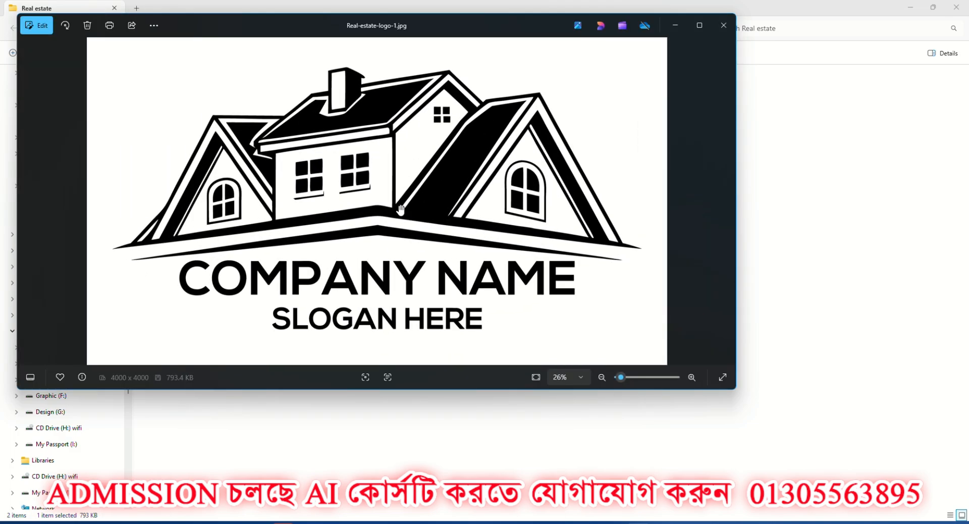
{"action": "left_click", "coordinate": [723, 26]}
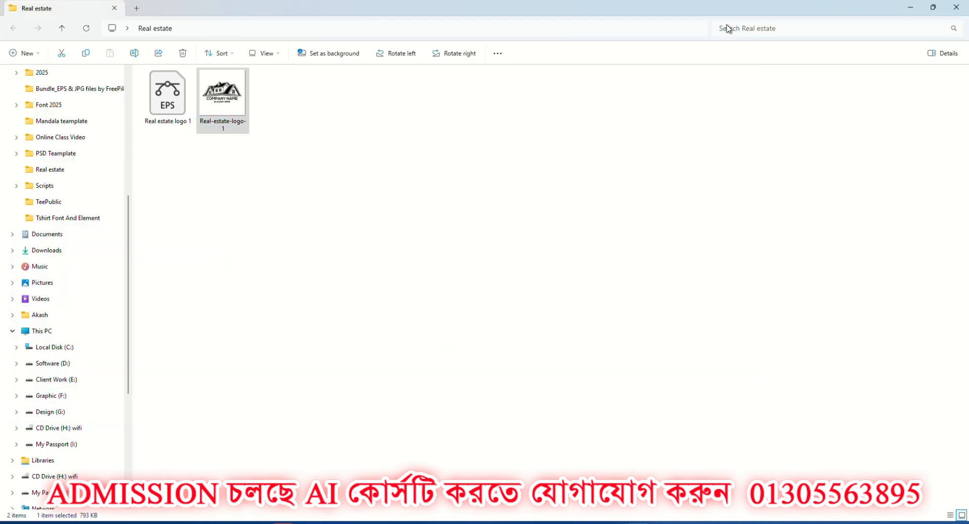
{"action": "left_click", "coordinate": [932, 7]}
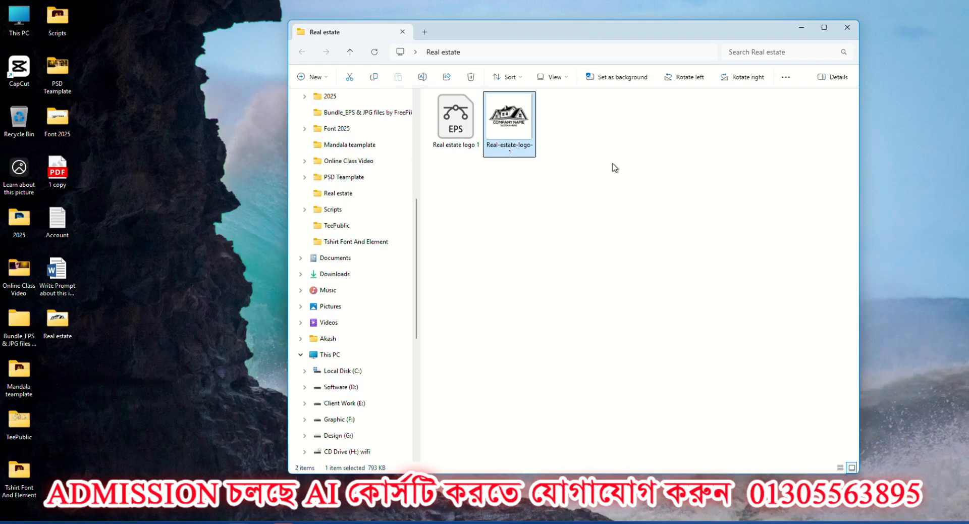
Switch to the browser and change the Google Images search from vintage logo to "fitness logo".
{"action": "left_click", "coordinate": [573, 452]}
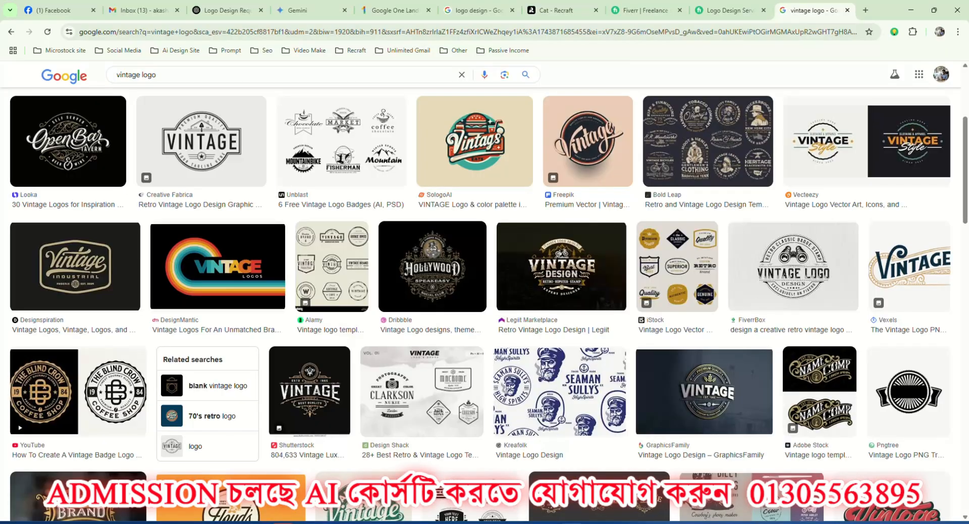
{"action": "scroll", "coordinate": [242, 190], "scroll_direction": "up", "scroll_amount": 5}
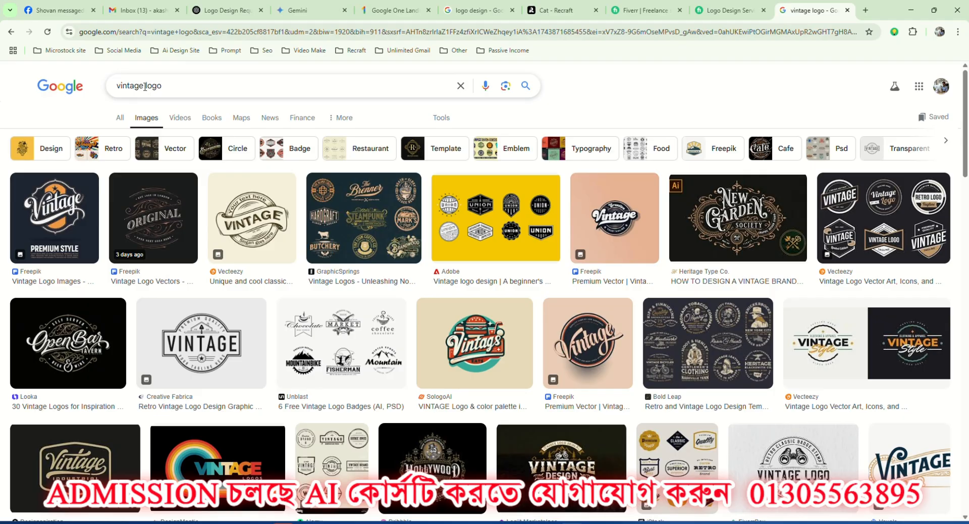
{"action": "double_click", "coordinate": [145, 86]}
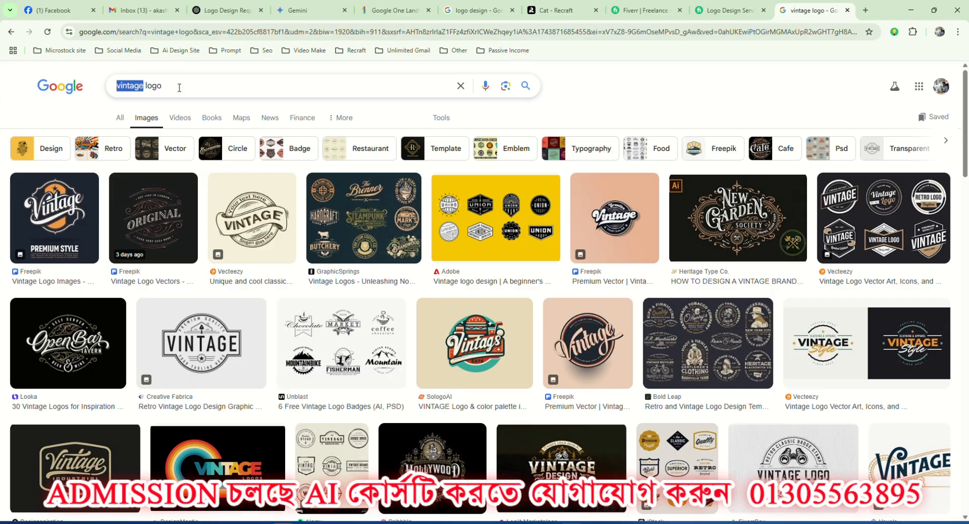
{"action": "type", "text": "fi"}
{"action": "key", "text": "BackSpace"}
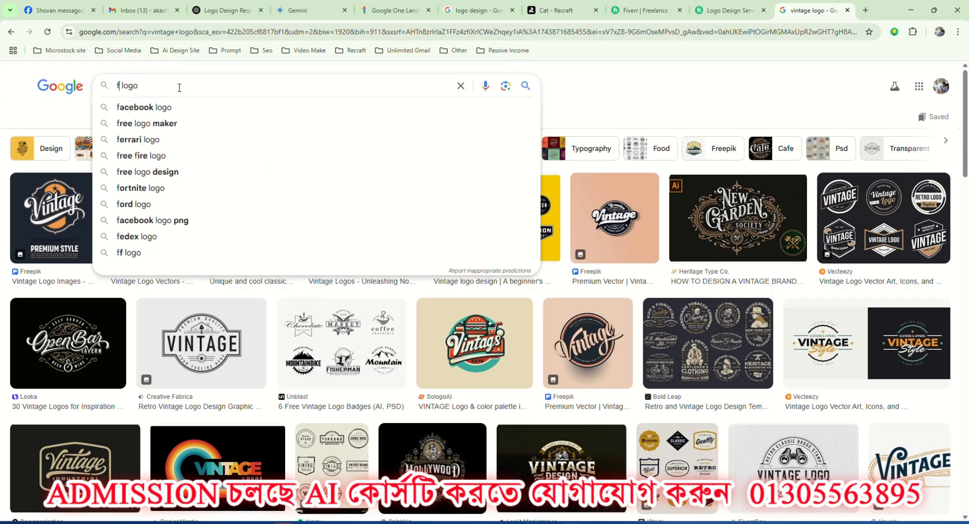
{"action": "type", "text": "it"}
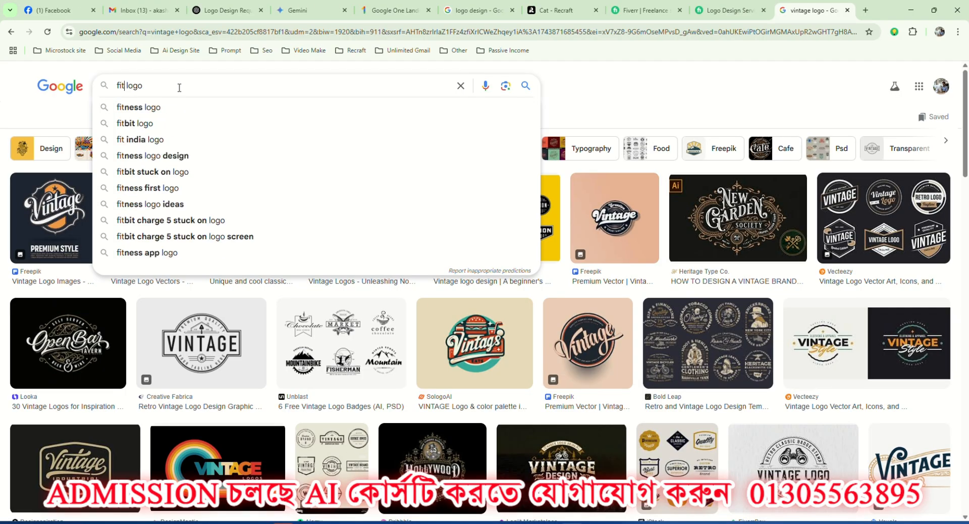
{"action": "left_click", "coordinate": [168, 107]}
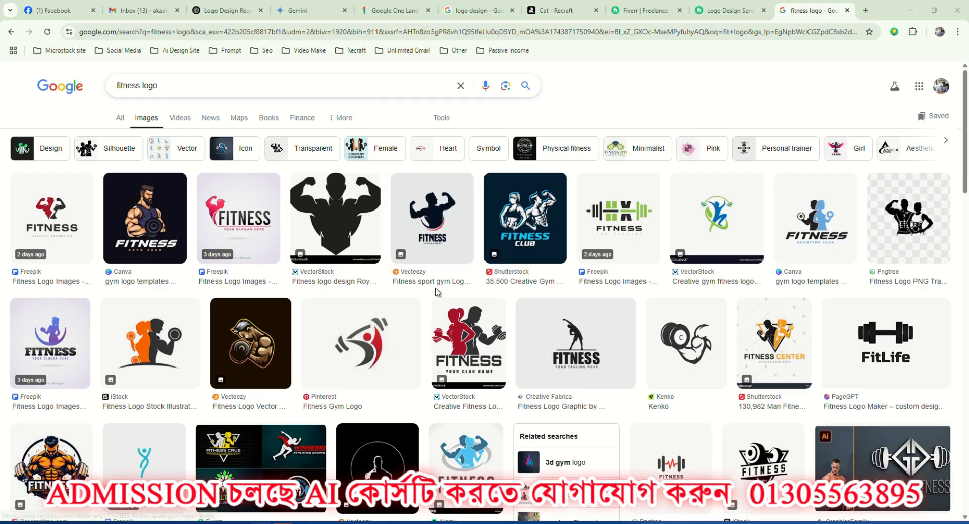
Browse the fitness logo previews and copy Freepik's red and black "Fitness Healthy Lifestyle" logo image.
{"action": "left_click", "coordinate": [155, 224]}
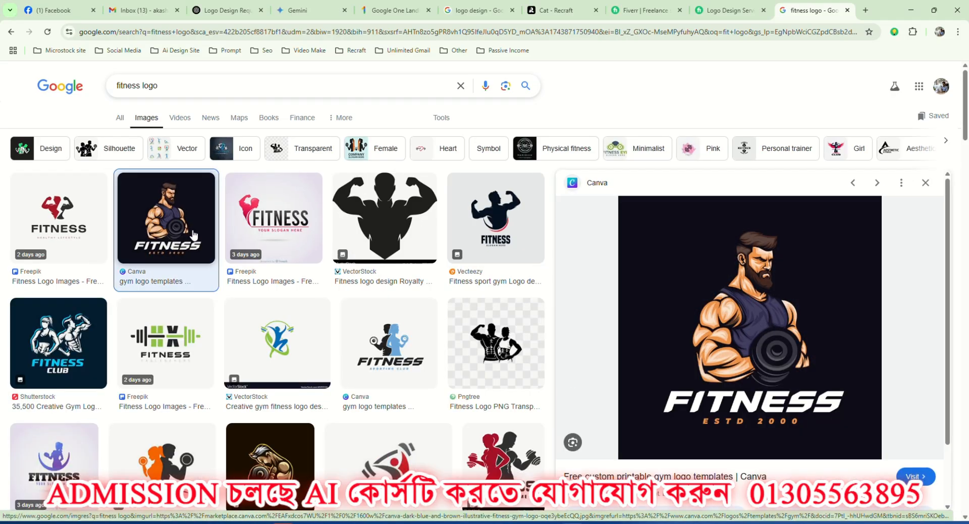
{"action": "scroll", "coordinate": [753, 348], "scroll_direction": "down", "scroll_amount": 1}
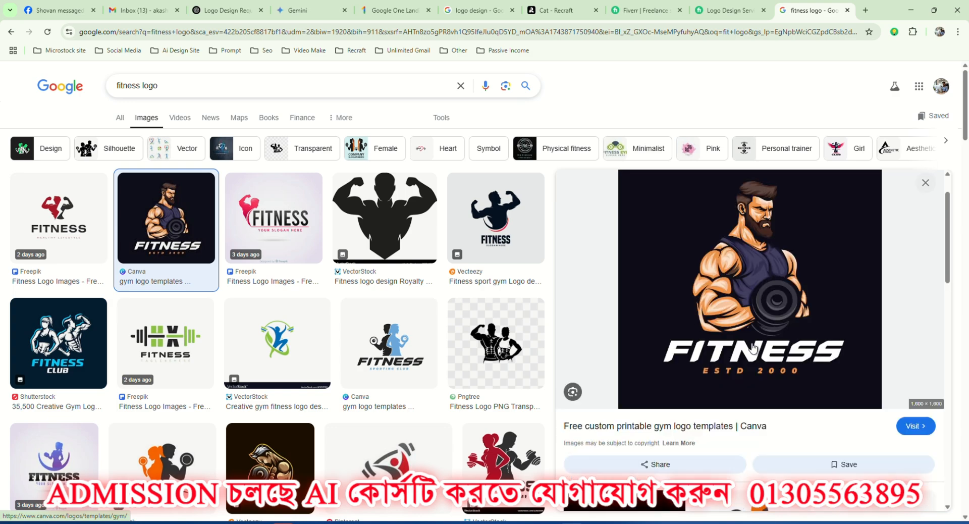
{"action": "scroll", "coordinate": [754, 348], "scroll_direction": "up", "scroll_amount": 1}
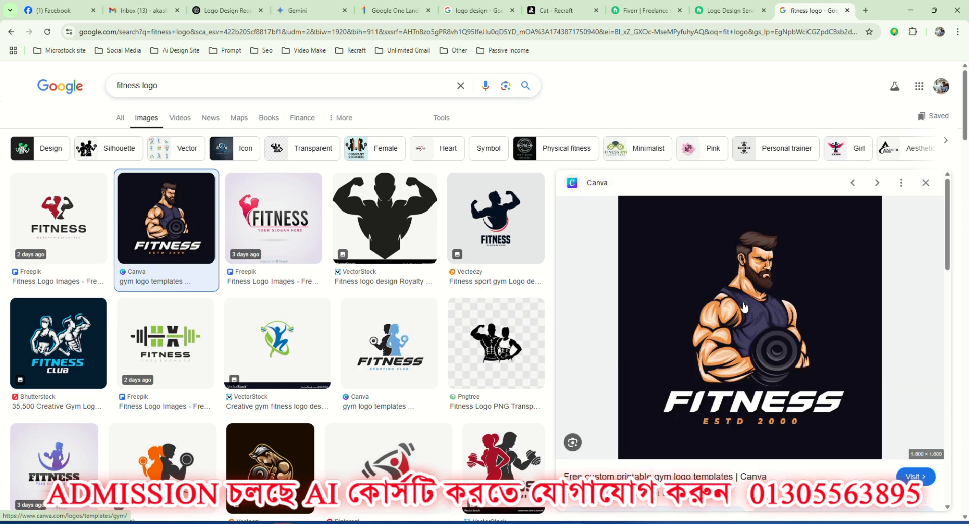
{"action": "scroll", "coordinate": [746, 335], "scroll_direction": "down", "scroll_amount": 4}
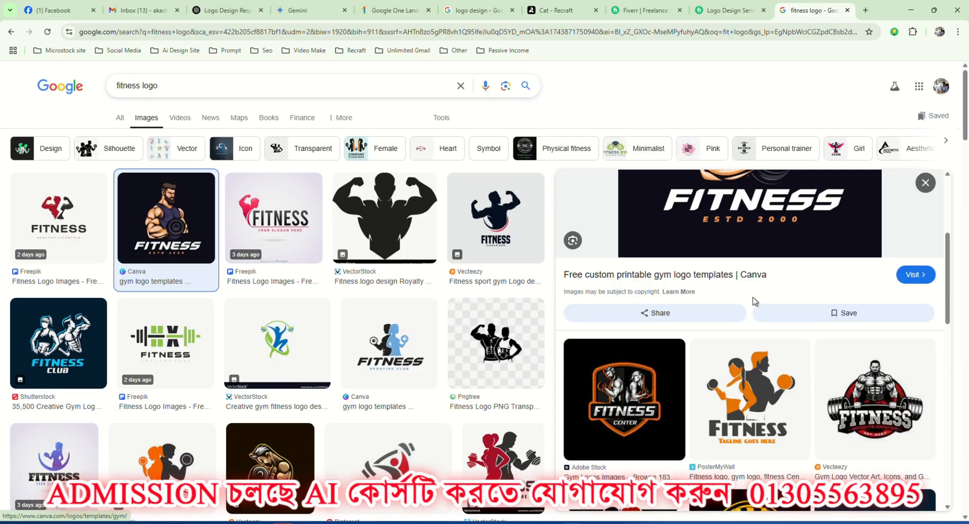
{"action": "scroll", "coordinate": [744, 335], "scroll_direction": "down", "scroll_amount": 3}
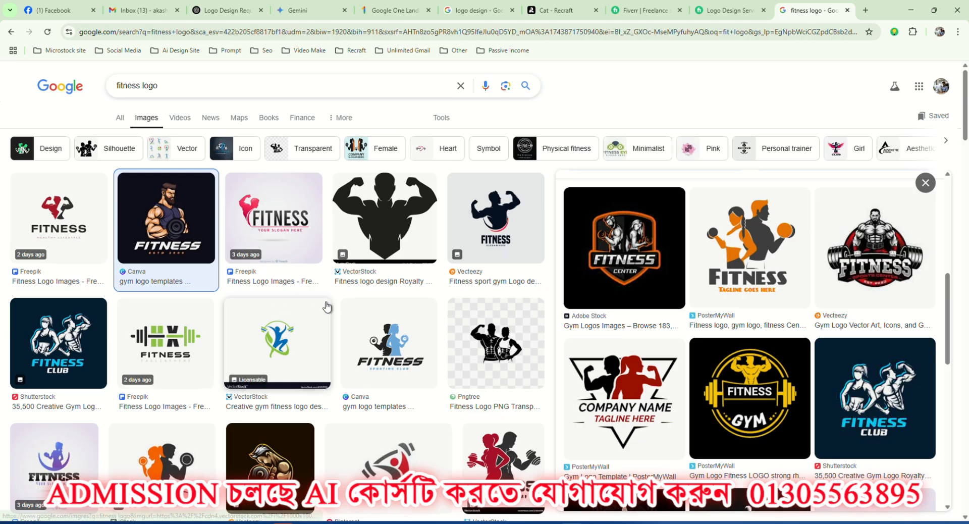
{"action": "key", "text": "Left"}
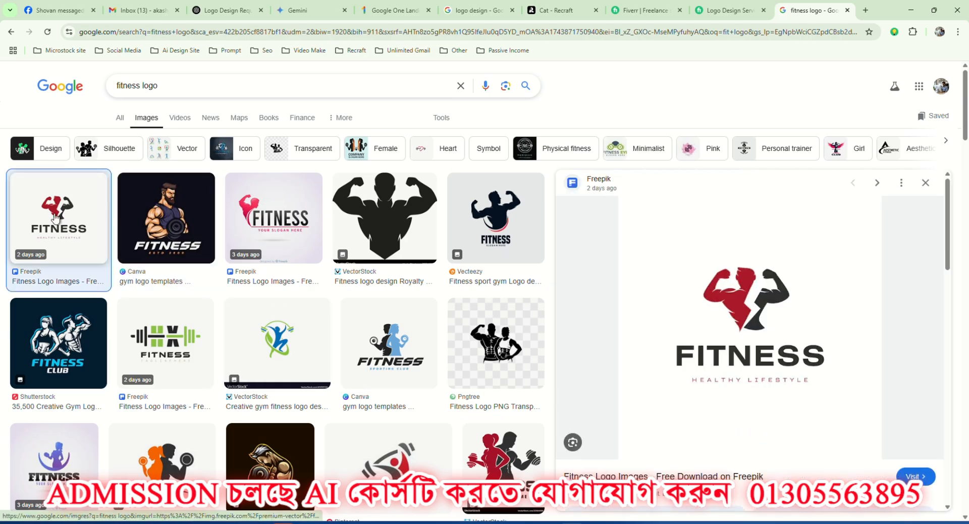
{"action": "right_click", "coordinate": [728, 297]}
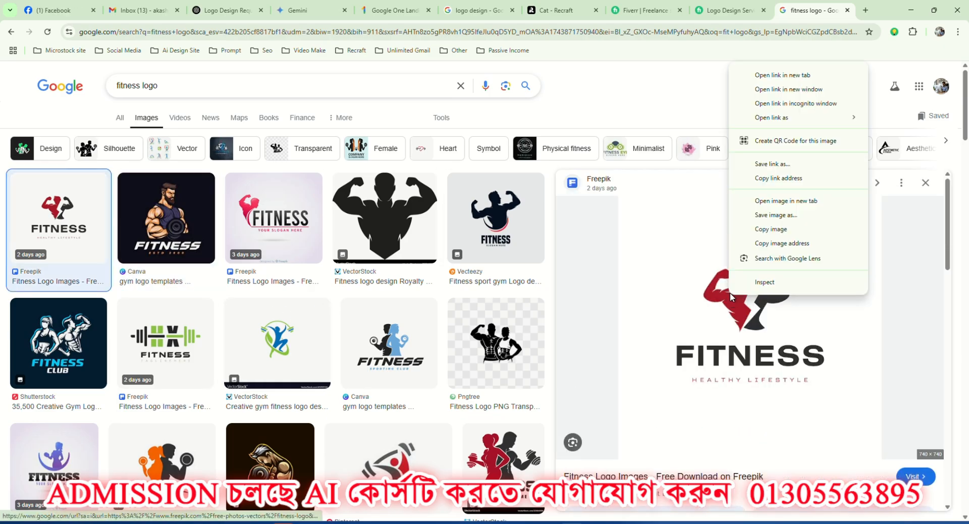
{"action": "left_click", "coordinate": [770, 229]}
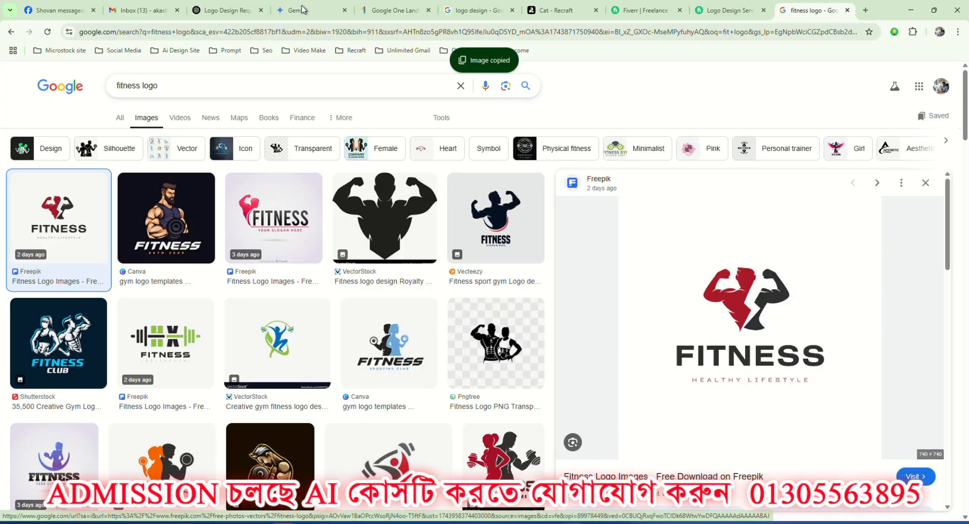
Switch to the Gemini chat and attach the copied fitness logo image to a new message.
{"action": "left_click", "coordinate": [222, 7]}
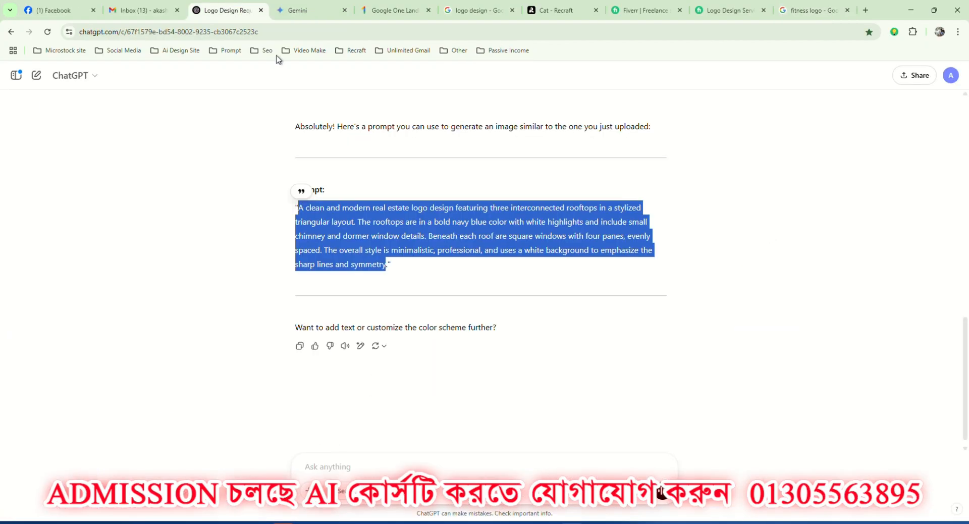
{"action": "left_click", "coordinate": [306, 7]}
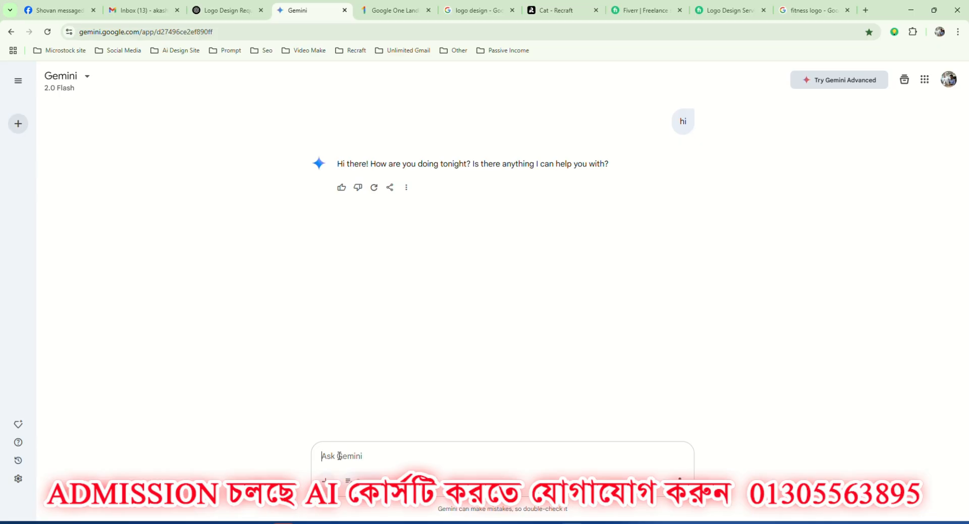
{"action": "key", "text": "ctrl+v"}
Copy the request "Can you give me a this image prompt" from the ChatGPT conversation and send it with the logo image in Gemini.
{"action": "left_click", "coordinate": [225, 9]}
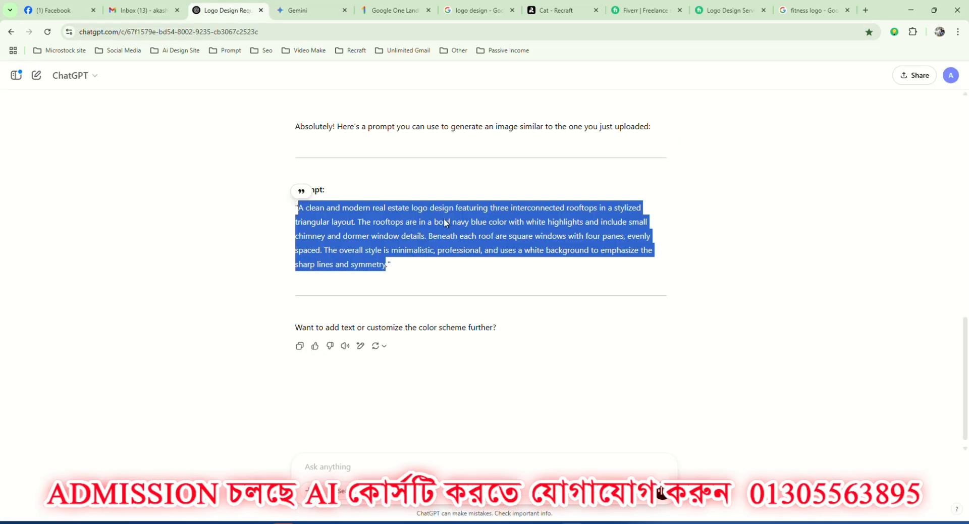
{"action": "left_click_drag", "start_coordinate": [523, 282], "coordinate": [658, 286]}
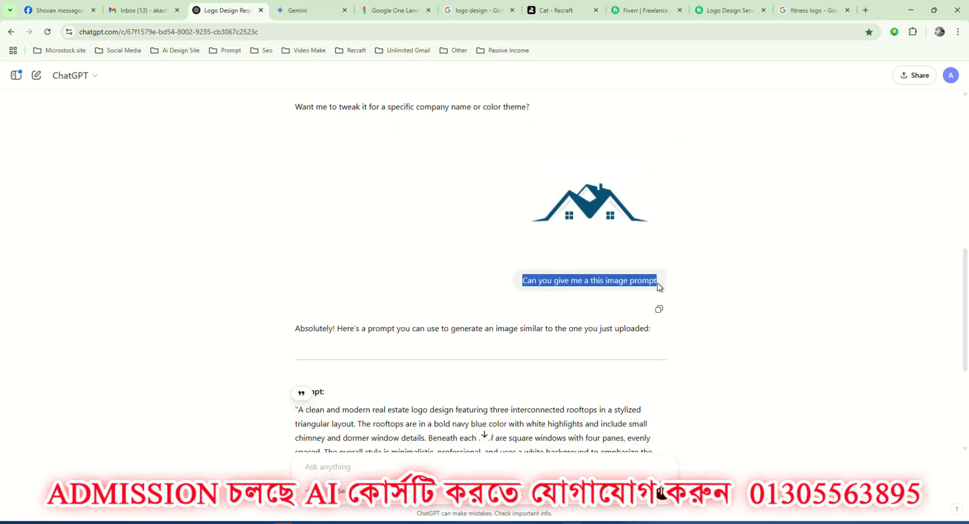
{"action": "key", "text": "ctrl+c"}
{"action": "left_click", "coordinate": [298, 11]}
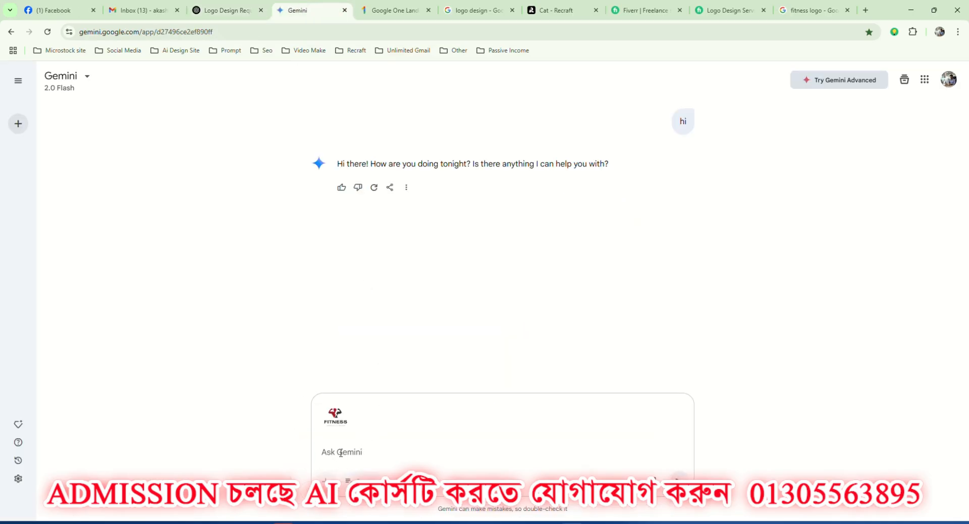
{"action": "left_click", "coordinate": [341, 453]}
{"action": "key", "text": "ctrl+v"}
{"action": "key", "text": "Return"}
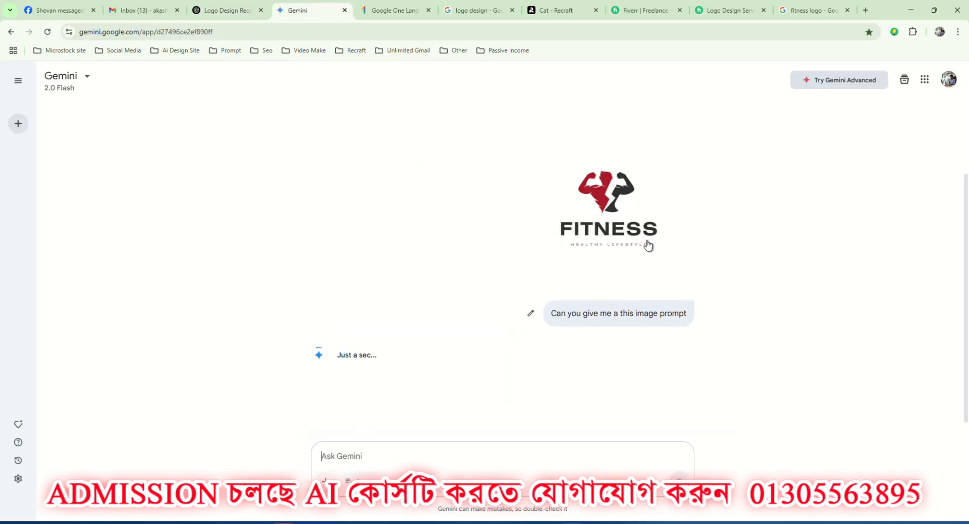
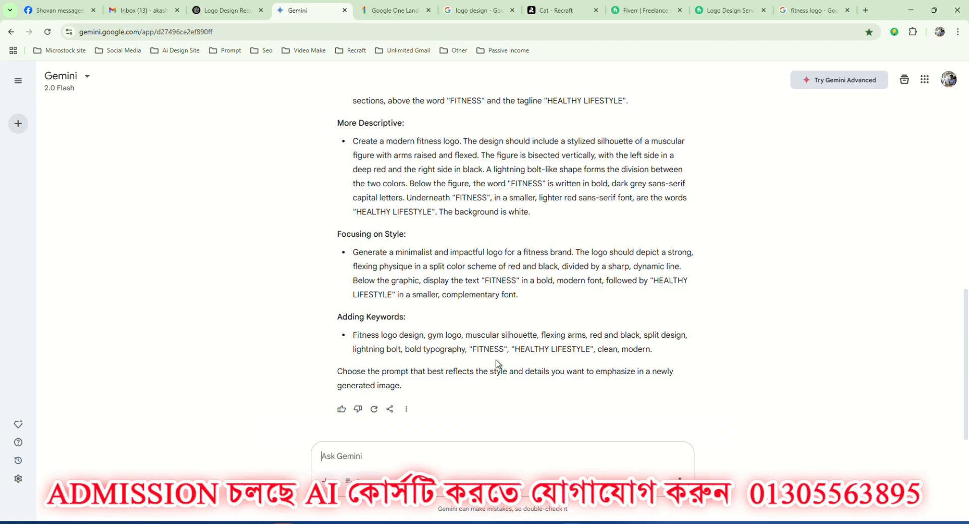
Copy the red and black fitness logo image from Google Images and attach it to a new message in the ChatGPT conversation.
{"action": "scroll", "coordinate": [439, 345], "scroll_direction": "up", "scroll_amount": 1}
{"action": "scroll", "coordinate": [440, 343], "scroll_direction": "up", "scroll_amount": 6}
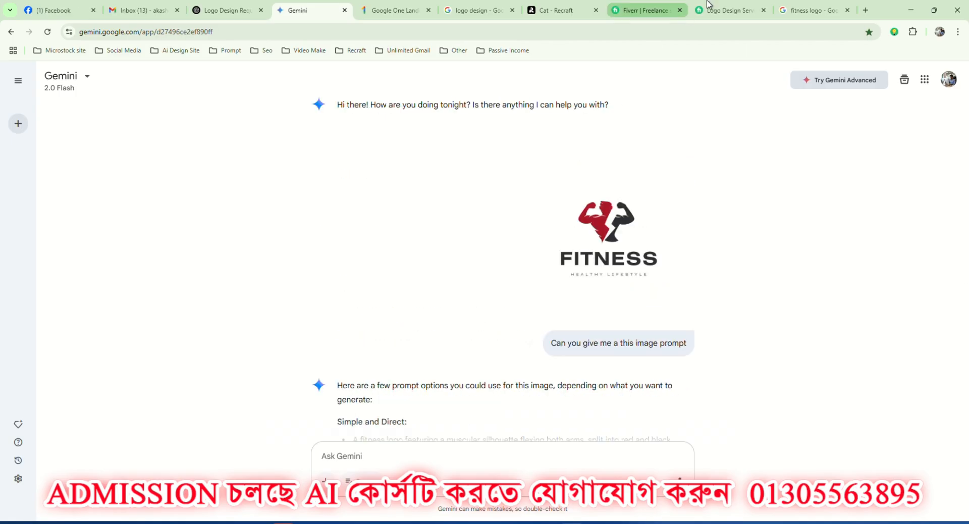
{"action": "left_click", "coordinate": [819, 4]}
{"action": "right_click", "coordinate": [702, 307]}
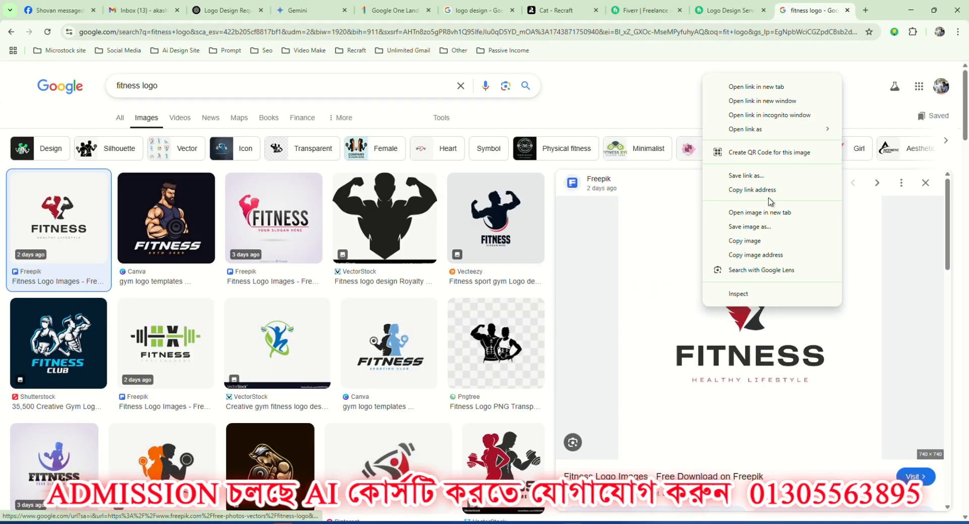
{"action": "left_click", "coordinate": [745, 241]}
{"action": "left_click", "coordinate": [228, 11]}
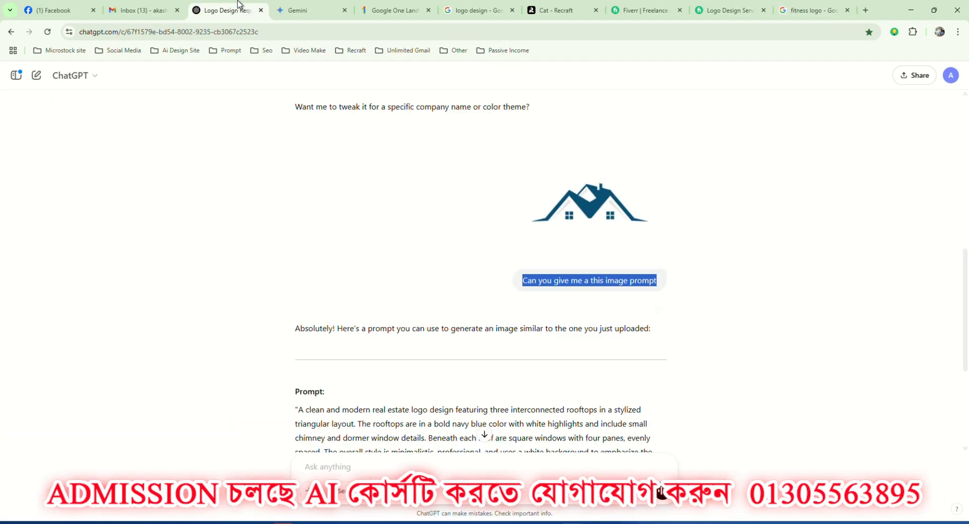
{"action": "left_click", "coordinate": [320, 464]}
{"action": "key", "text": "ctrl+v"}
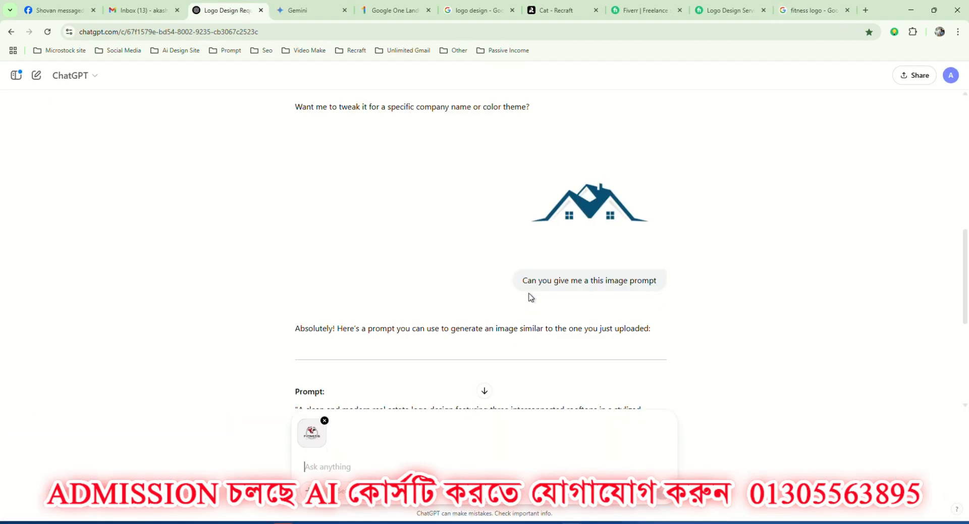
Copy the earlier request "Can you give me a this image prompt" and send it with the attached fitness logo.
{"action": "left_click_drag", "start_coordinate": [523, 280], "coordinate": [657, 281]}
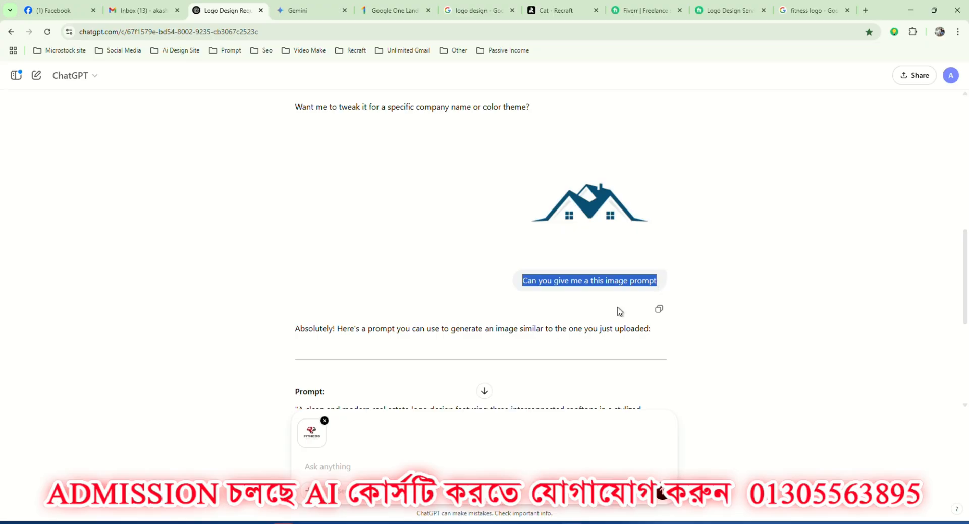
{"action": "key", "text": "ctrl+c"}
{"action": "left_click", "coordinate": [308, 468]}
{"action": "key", "text": "ctrl+v"}
{"action": "key", "text": "Return"}
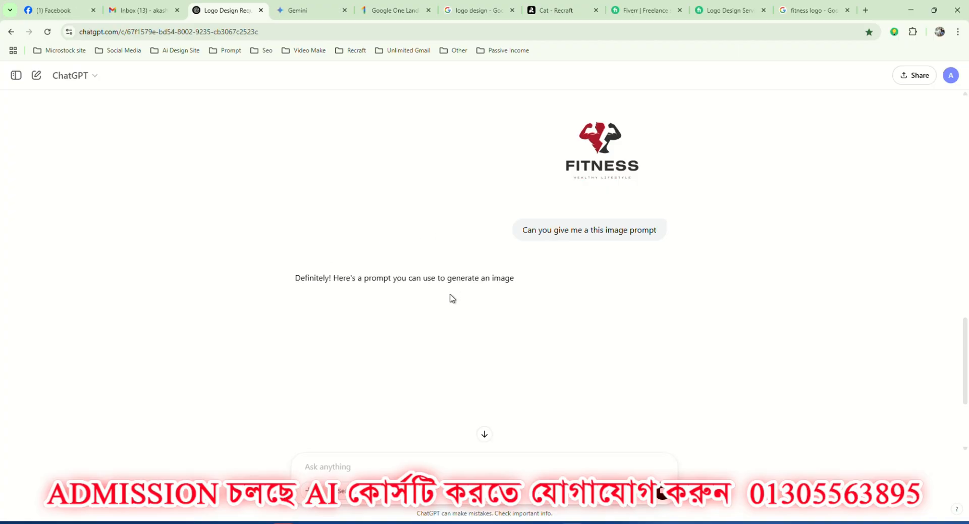
Copy ChatGPT's fitness logo prompt, replace the real estate prompt of the empty frame in Recraft with it, and generate the images.
{"action": "scroll", "coordinate": [340, 287], "scroll_direction": "down", "scroll_amount": 3}
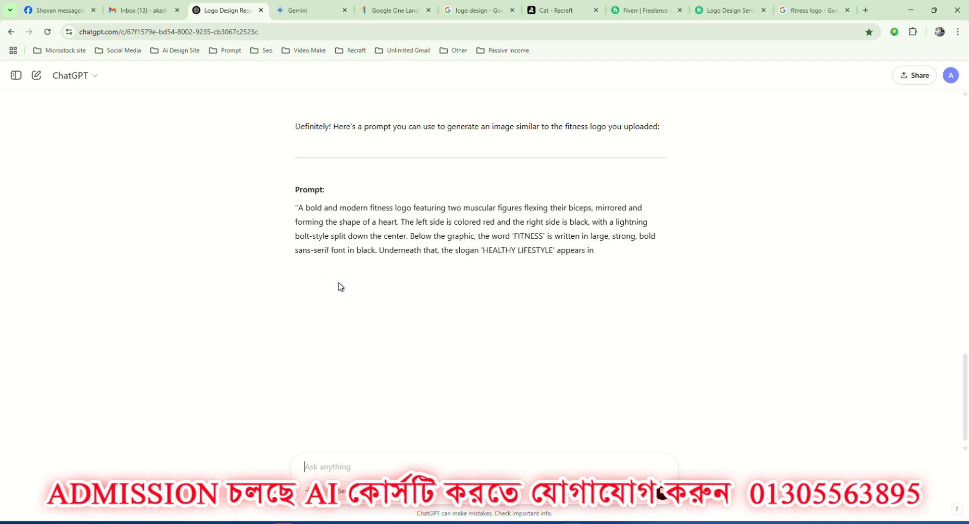
{"action": "left_click_drag", "start_coordinate": [299, 208], "coordinate": [641, 275]}
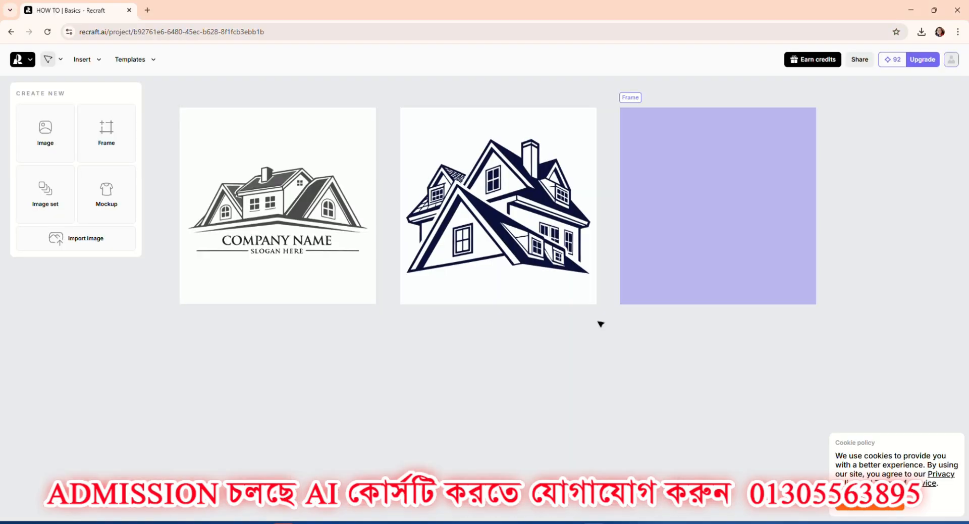
{"action": "left_click", "coordinate": [660, 201]}
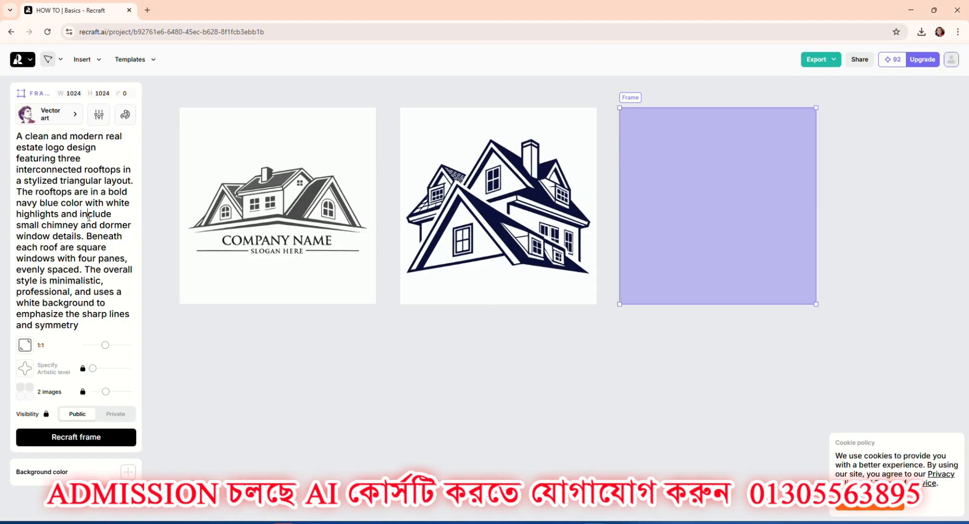
{"action": "key", "text": "ctrl+a"}
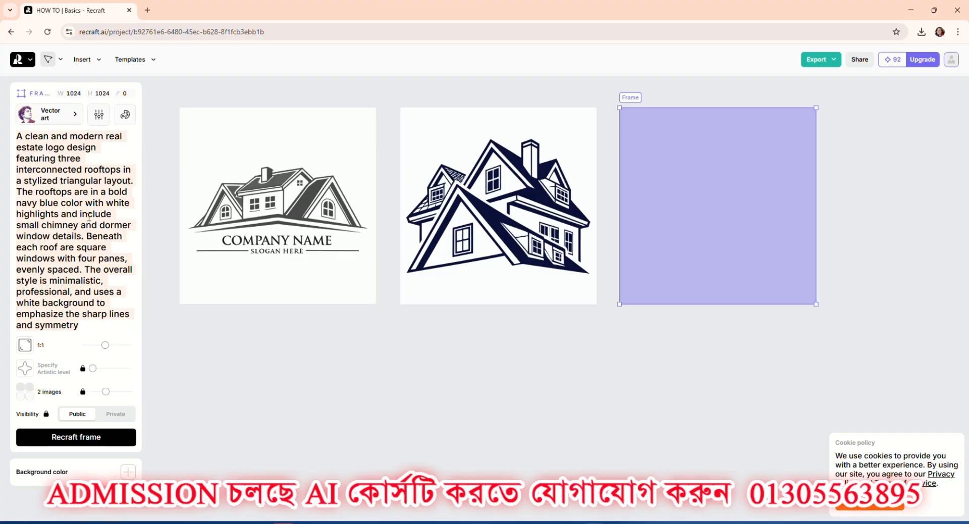
{"action": "key", "text": "ctrl+v"}
{"action": "left_click", "coordinate": [111, 464]}
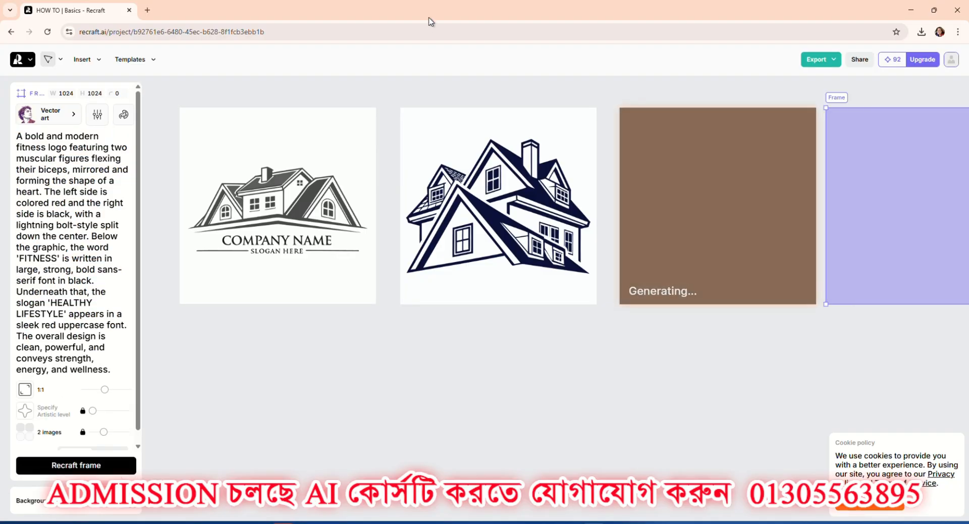
Switch the first generated fitness logo to its second variation and inspect the heart and flexing figures up close.
{"action": "left_click", "coordinate": [517, 208]}
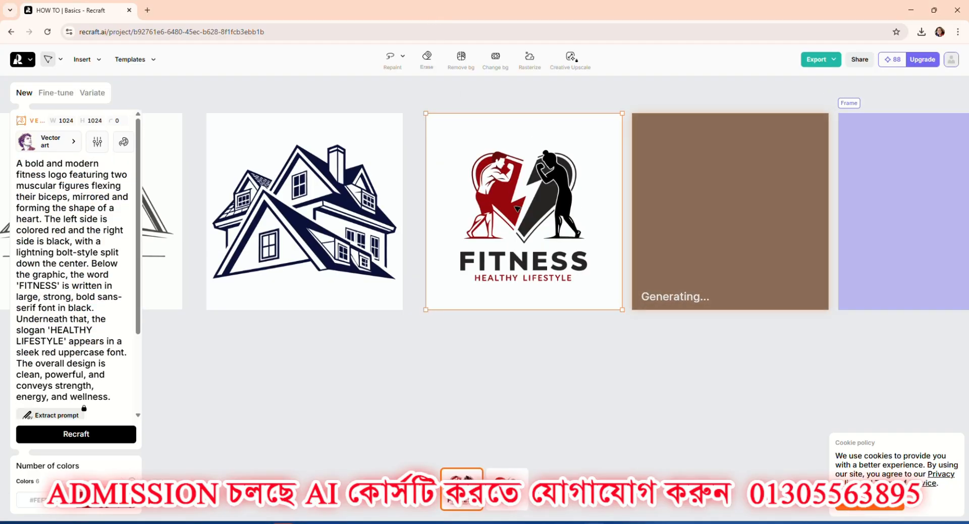
{"action": "left_click", "coordinate": [492, 508]}
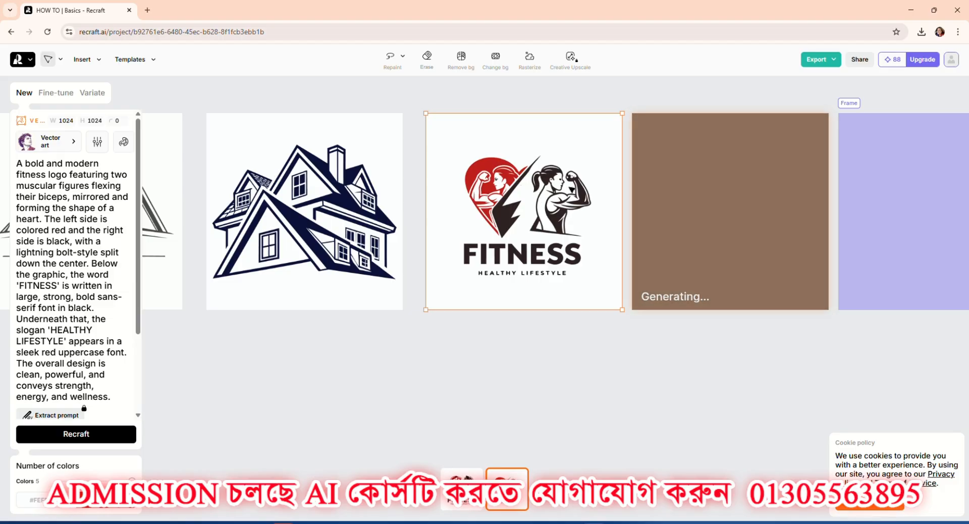
{"action": "scroll", "coordinate": [565, 189], "scroll_direction": "up", "scroll_amount": 5}
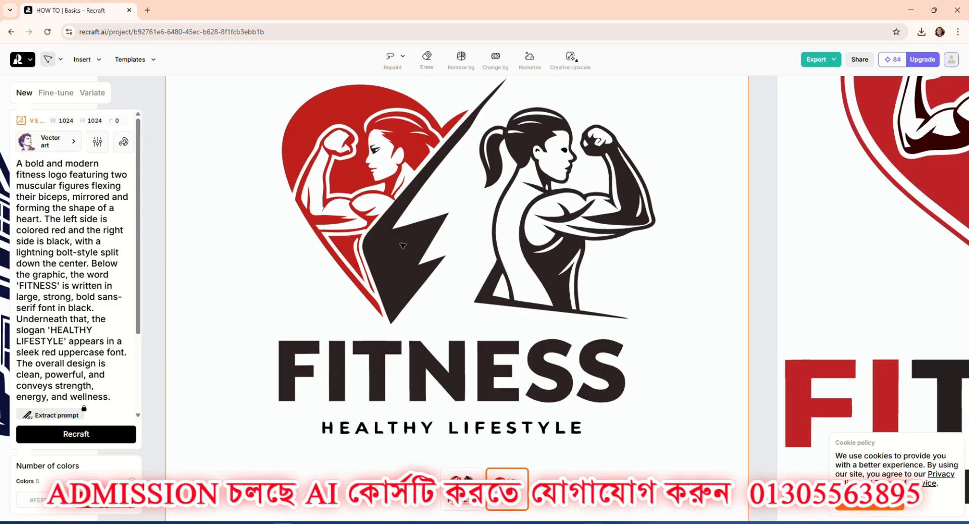
{"action": "scroll", "coordinate": [403, 242], "scroll_direction": "down", "scroll_amount": 2}
{"action": "scroll", "coordinate": [403, 240], "scroll_direction": "up", "scroll_amount": 4}
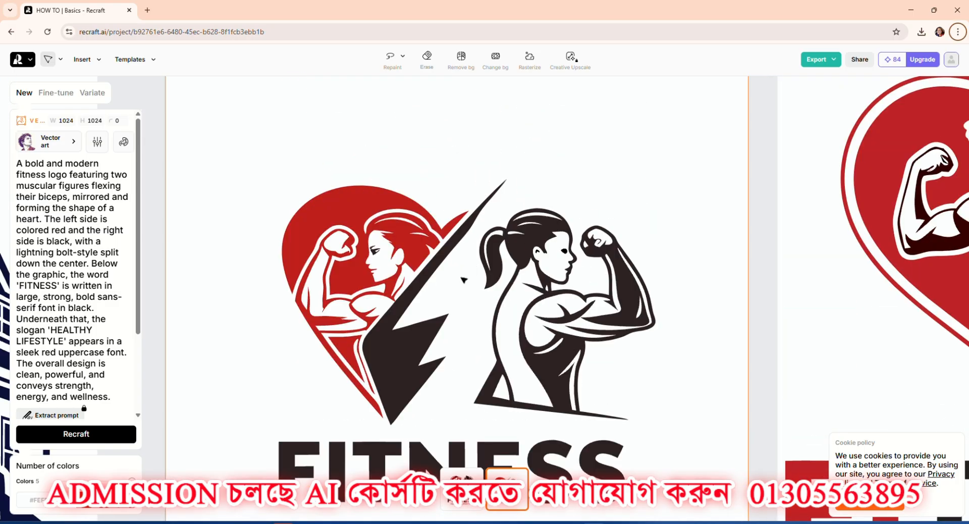
{"action": "scroll", "coordinate": [450, 276], "scroll_direction": "down", "scroll_amount": 3}
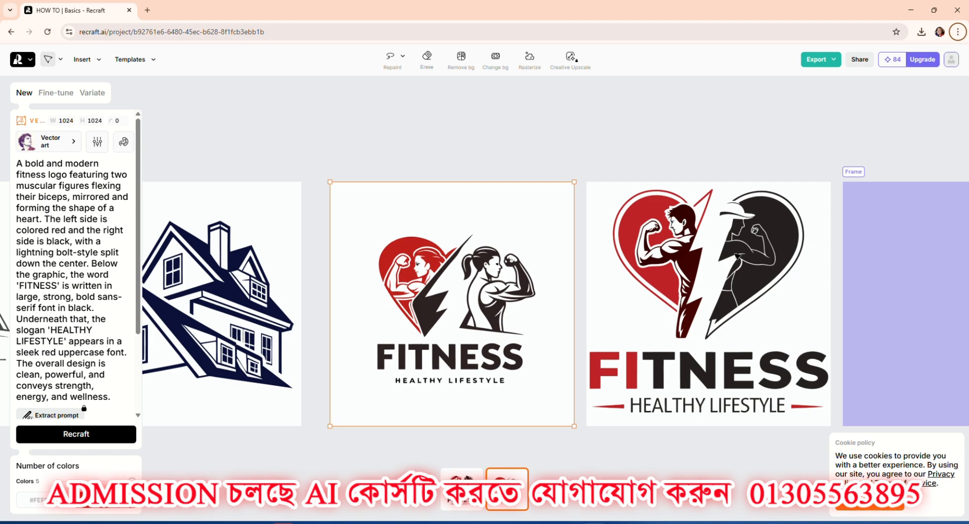
Compare the two variations of the second generated fitness logo and return to the first one.
{"action": "left_click", "coordinate": [738, 256]}
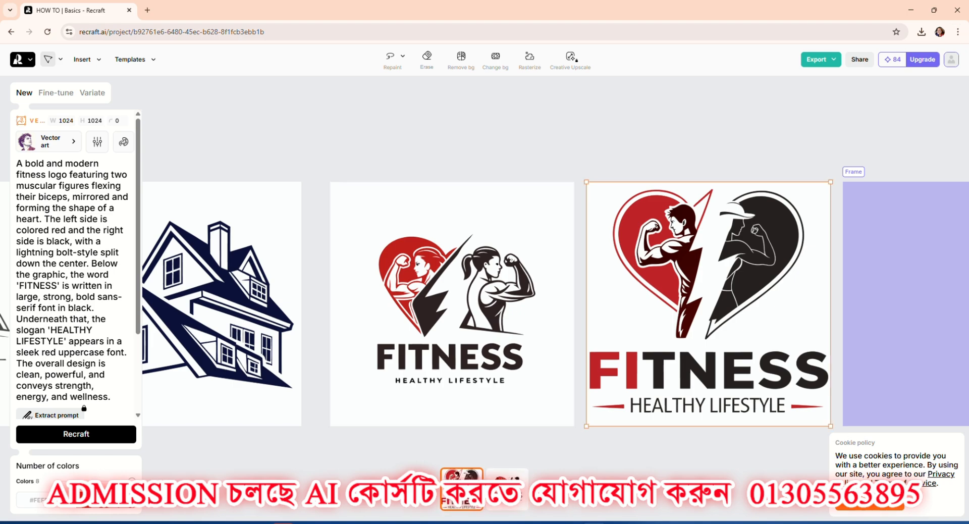
{"action": "left_click", "coordinate": [507, 489]}
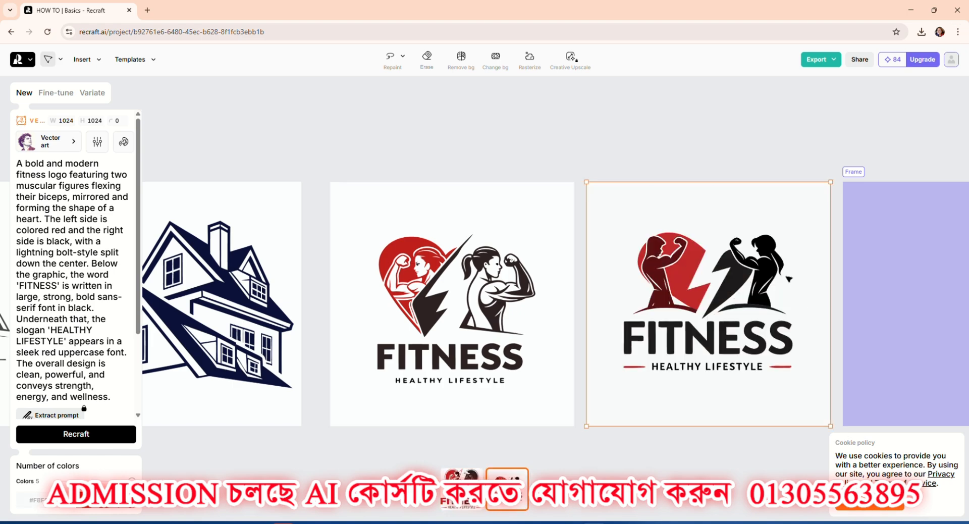
{"action": "left_click", "coordinate": [462, 489]}
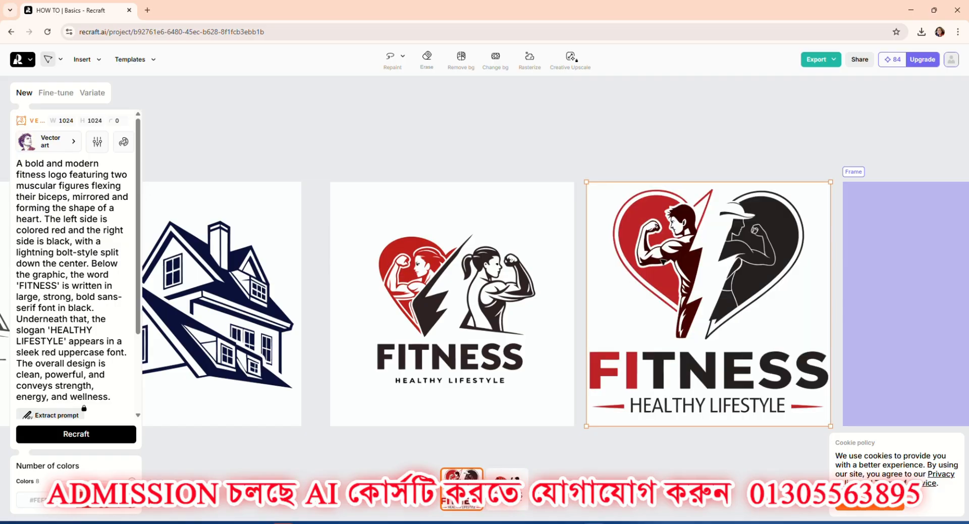
Export the first fitness logo with the heart and flexing women as SVG and open the downloaded file in Illustrator.
{"action": "left_click", "coordinate": [463, 305]}
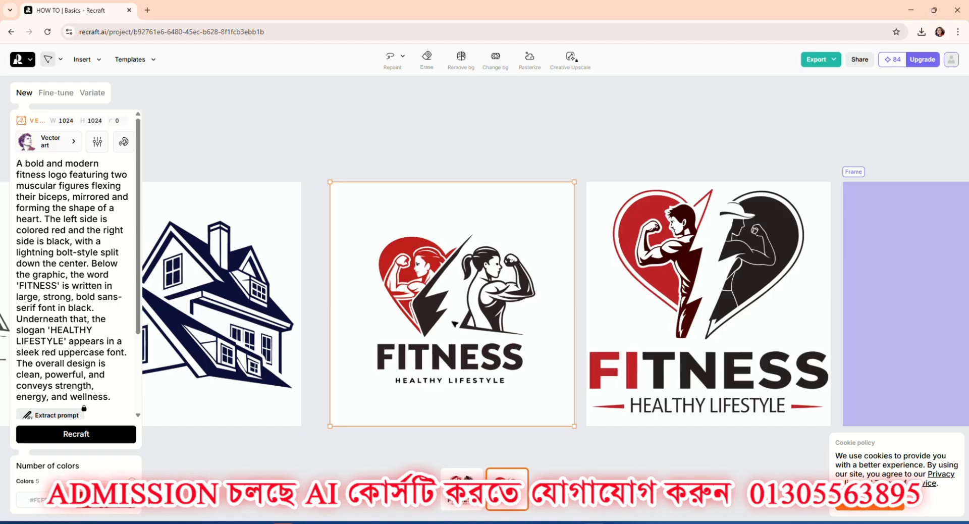
{"action": "left_click", "coordinate": [828, 62]}
{"action": "left_click", "coordinate": [800, 146]}
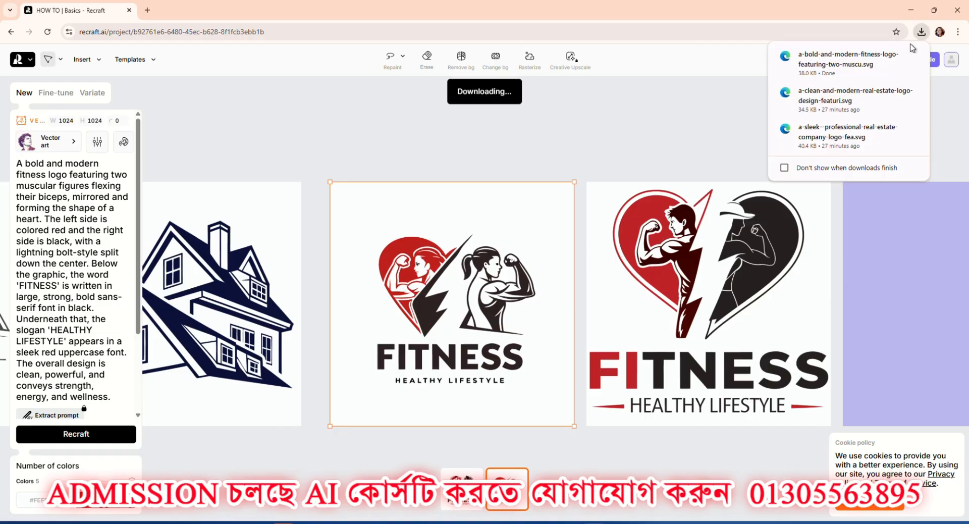
{"action": "left_click_drag", "start_coordinate": [831, 69], "coordinate": [484, 127]}
{"action": "left_click_drag", "start_coordinate": [471, 41], "coordinate": [470, 40]}
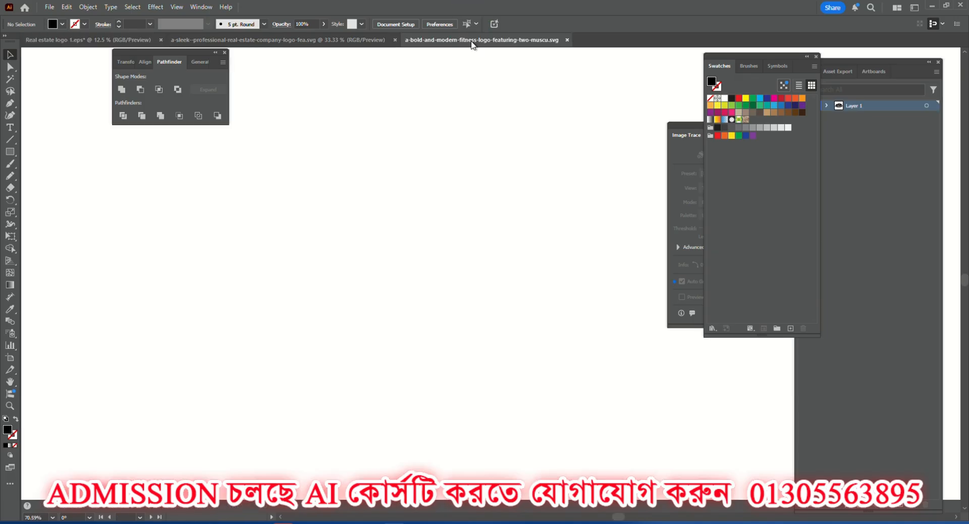
{"action": "left_click", "coordinate": [409, 272]}
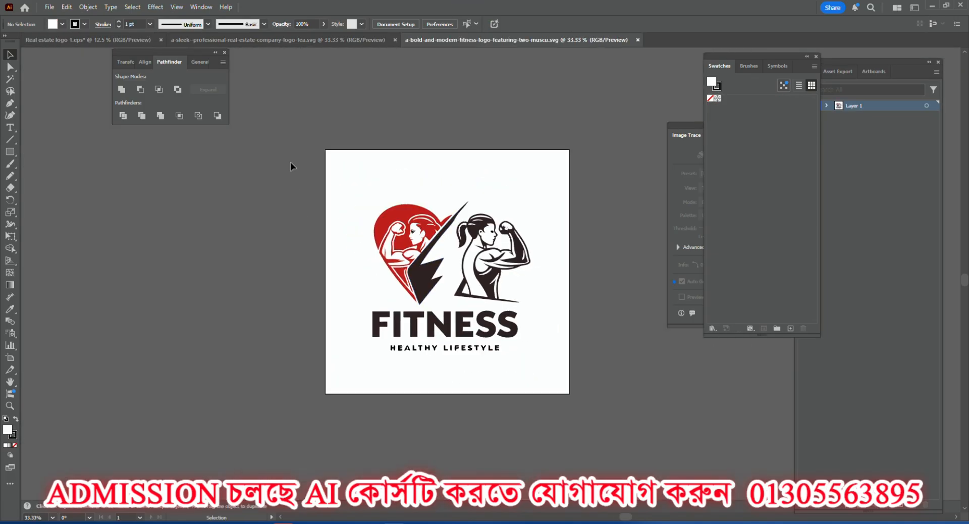
Move the fitness logo artwork off the artboard to its left and apply the Trim pathfinder to it.
{"action": "key", "text": "ctrl+minus"}
{"action": "key", "text": "ctrl+minus"}
{"action": "left_click_drag", "start_coordinate": [485, 272], "coordinate": [300, 274]}
{"action": "scroll", "coordinate": [232, 239], "scroll_direction": "up", "scroll_amount": 1}
{"action": "scroll", "coordinate": [232, 239], "scroll_direction": "up", "scroll_amount": 1}
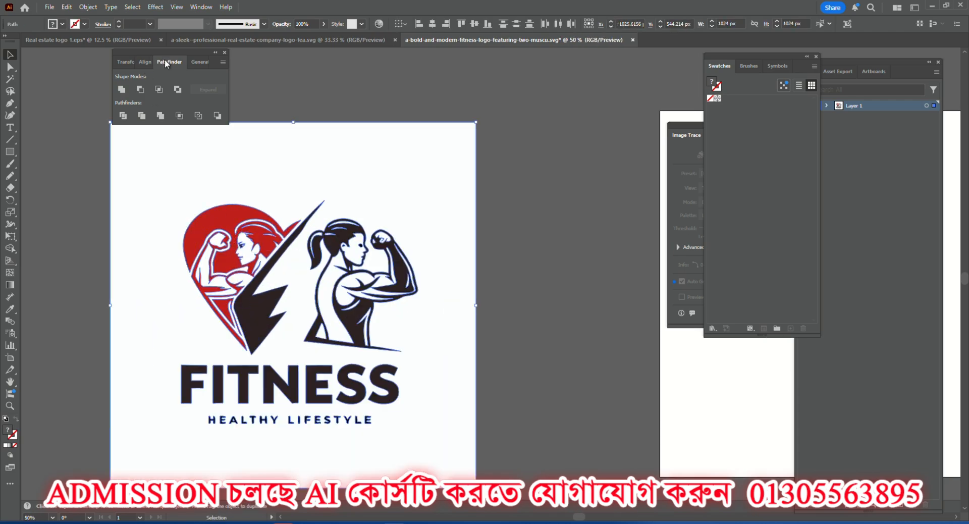
{"action": "left_click", "coordinate": [142, 115]}
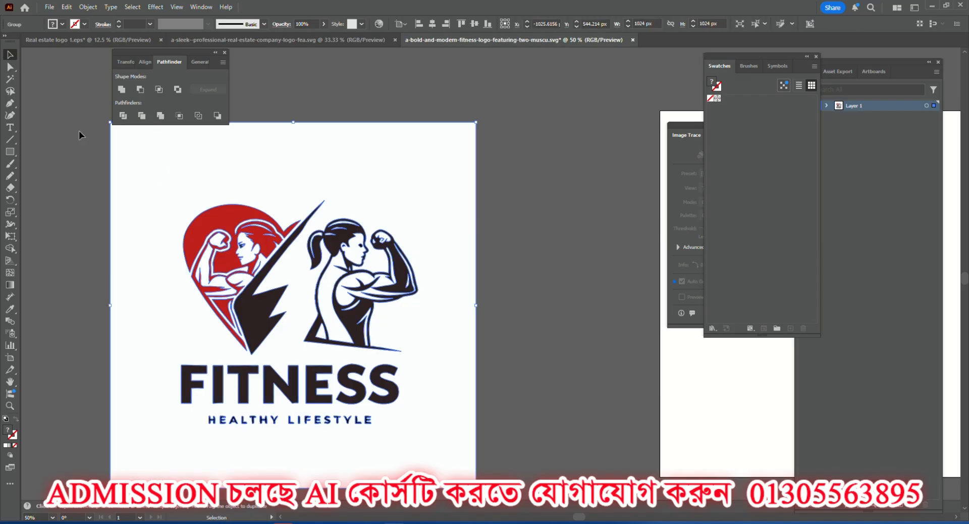
Select all white areas of the trimmed logo with the Magic Wand and delete them.
{"action": "left_click", "coordinate": [10, 81]}
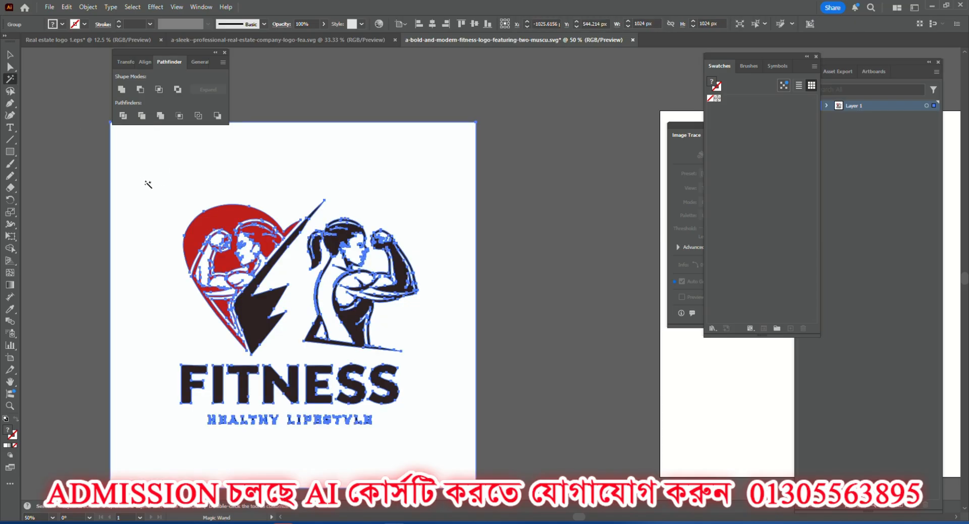
{"action": "left_click", "coordinate": [166, 183]}
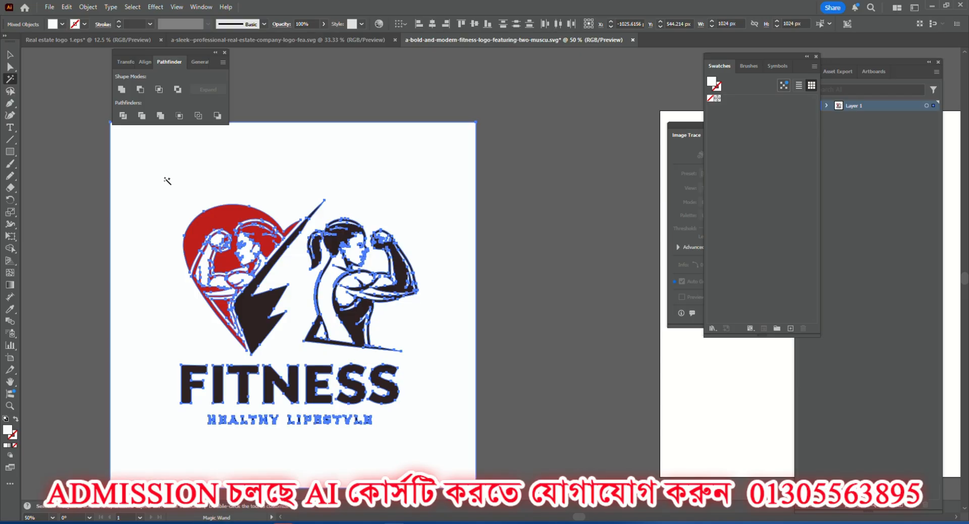
{"action": "key", "text": "Delete"}
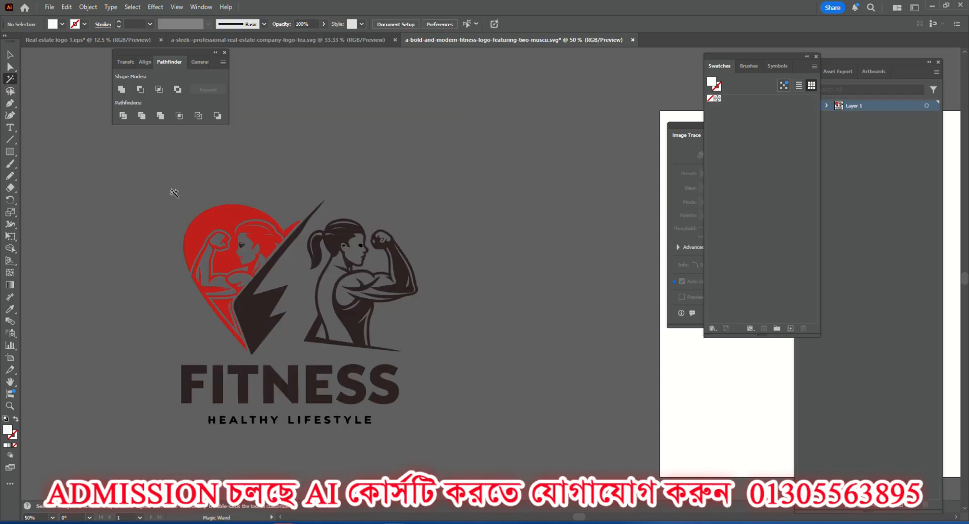
Check the cut-out figures up close and ungroup the whole logo artwork.
{"action": "left_click", "coordinate": [9, 54]}
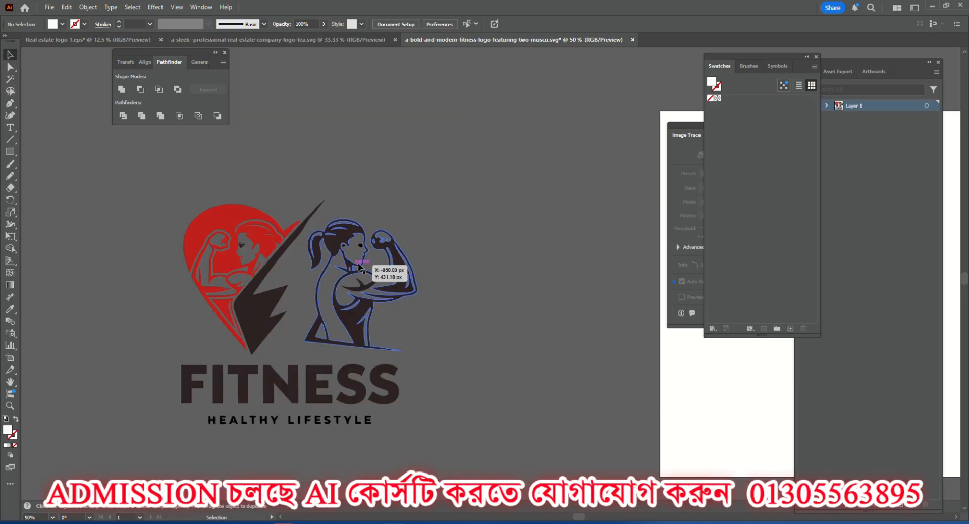
{"action": "scroll", "coordinate": [346, 289], "scroll_direction": "up", "scroll_amount": 1}
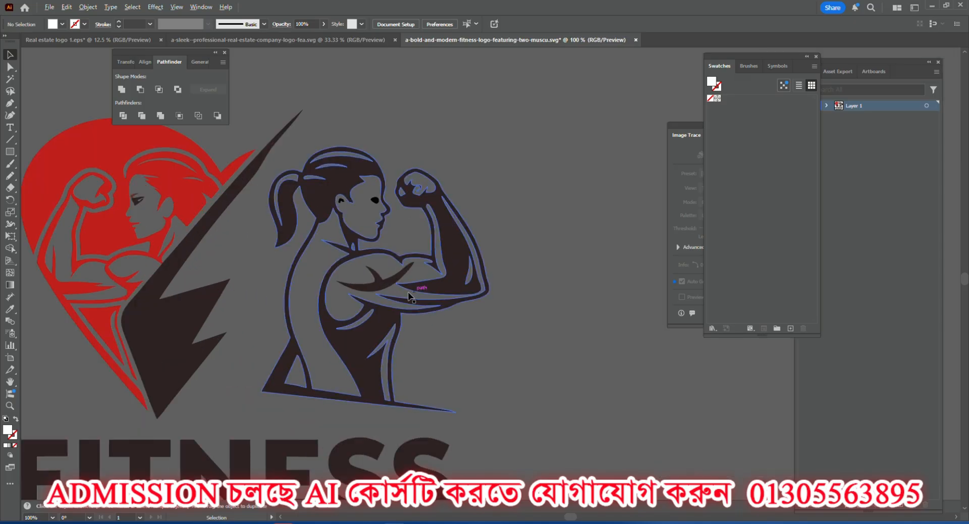
{"action": "scroll", "coordinate": [189, 252], "scroll_direction": "down", "scroll_amount": 1}
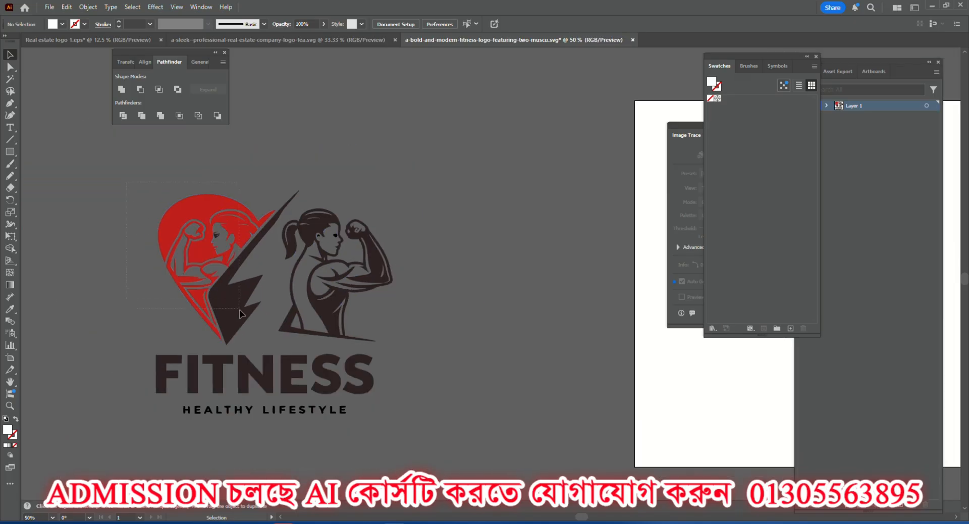
{"action": "left_click_drag", "start_coordinate": [239, 310], "coordinate": [242, 311]}
{"action": "right_click", "coordinate": [228, 301]}
{"action": "left_click", "coordinate": [254, 358]}
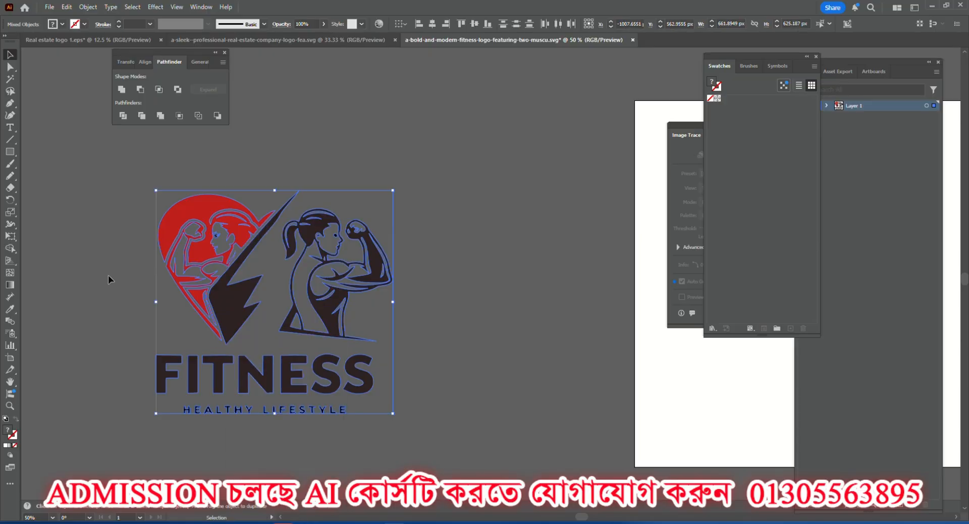
Delete the red heart figure together with the black lightning bolt, leaving the ponytailed woman and the lettering.
{"action": "left_click", "coordinate": [115, 227]}
{"action": "left_click_drag", "start_coordinate": [225, 302], "coordinate": [234, 324]}
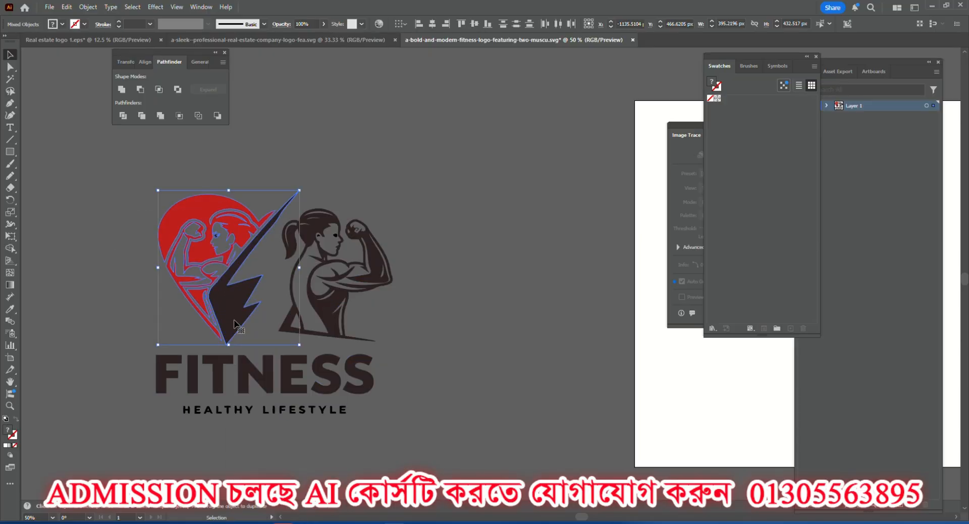
{"action": "key", "text": "Delete"}
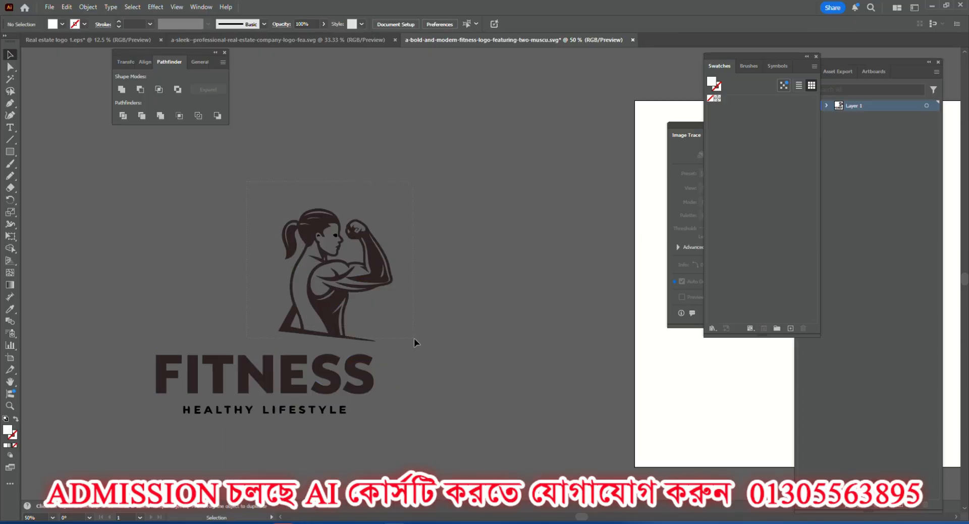
Select all parts of the ponytailed woman, including the eye, and move the figure up and left, away from the FITNESS lettering.
{"action": "left_click_drag", "start_coordinate": [414, 339], "coordinate": [414, 339]}
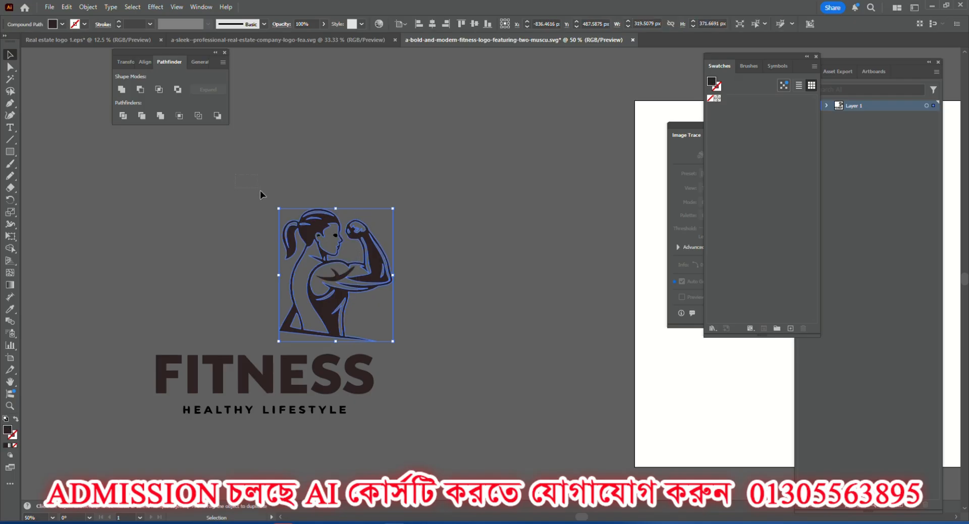
{"action": "left_click_drag", "start_coordinate": [259, 190], "coordinate": [440, 286]}
{"action": "left_click", "coordinate": [440, 286]}
{"action": "scroll", "coordinate": [356, 262], "scroll_direction": "up", "scroll_amount": 5}
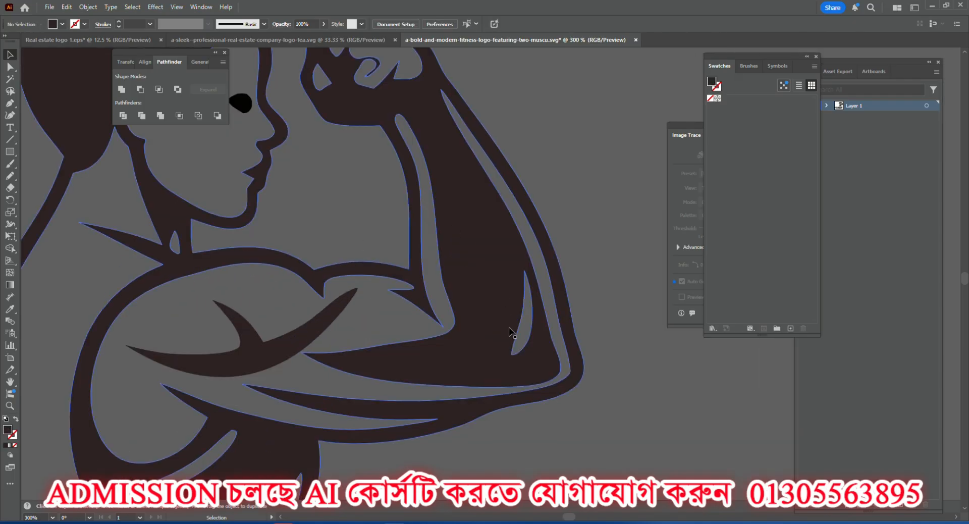
{"action": "scroll", "coordinate": [613, 300], "scroll_direction": "down", "scroll_amount": 4}
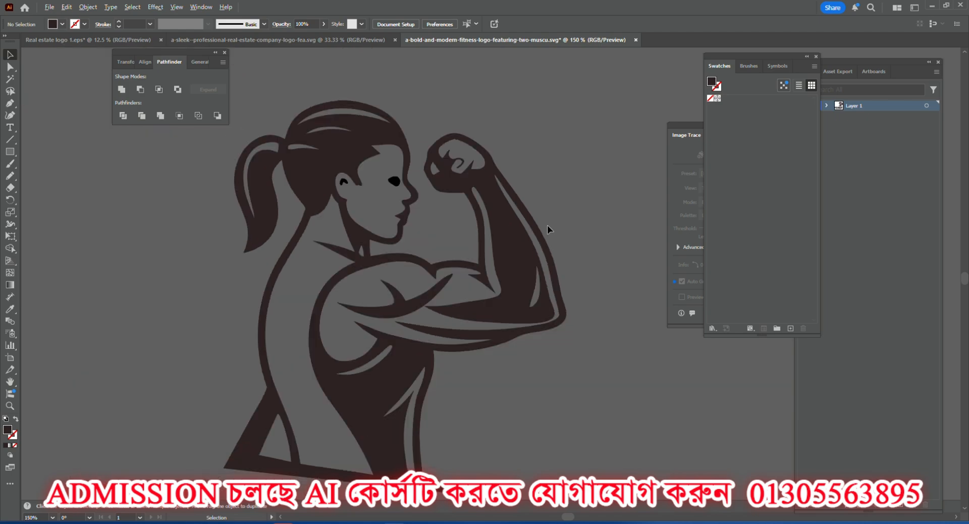
{"action": "scroll", "coordinate": [546, 222], "scroll_direction": "down", "scroll_amount": 2}
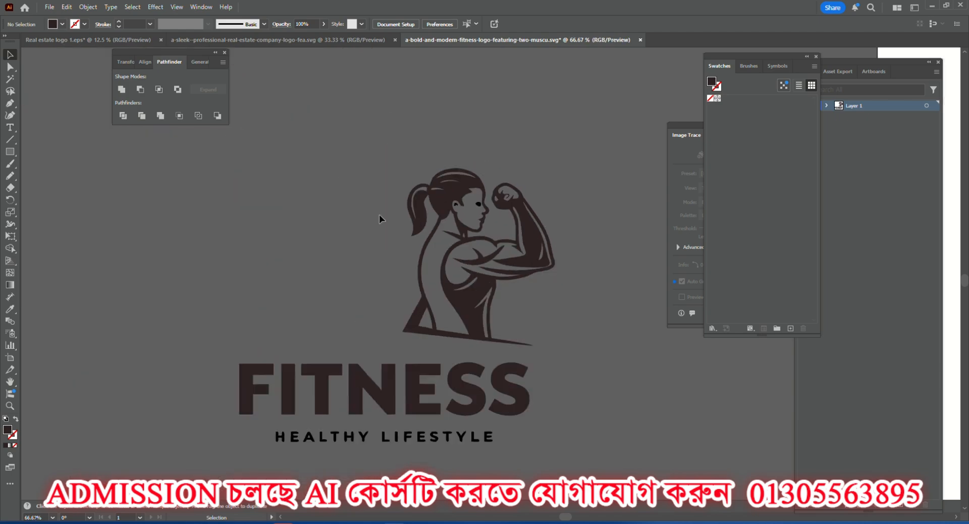
{"action": "left_click_drag", "start_coordinate": [568, 337], "coordinate": [564, 335]}
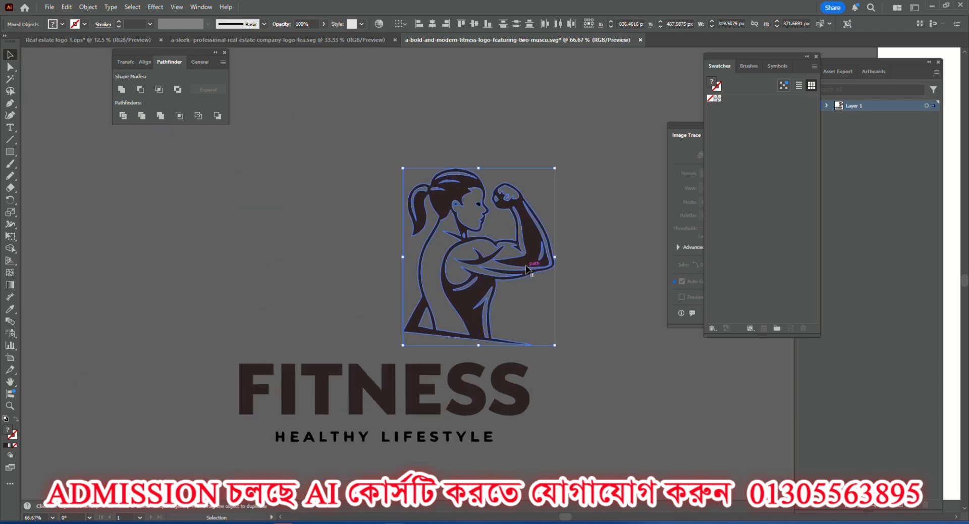
{"action": "left_click_drag", "start_coordinate": [526, 269], "coordinate": [422, 233]}
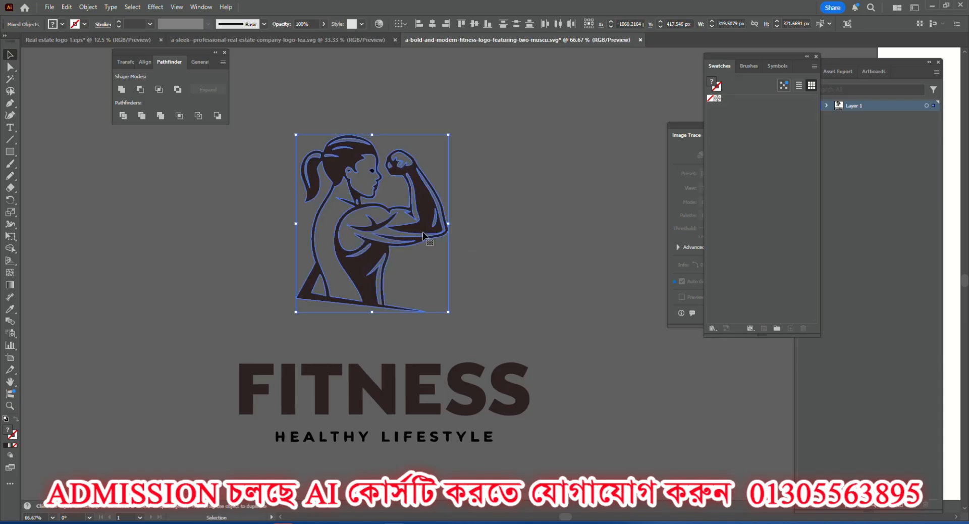
Give the woman figure a 1 pt black stroke with round caps and round corner joins.
{"action": "left_click", "coordinate": [149, 23]}
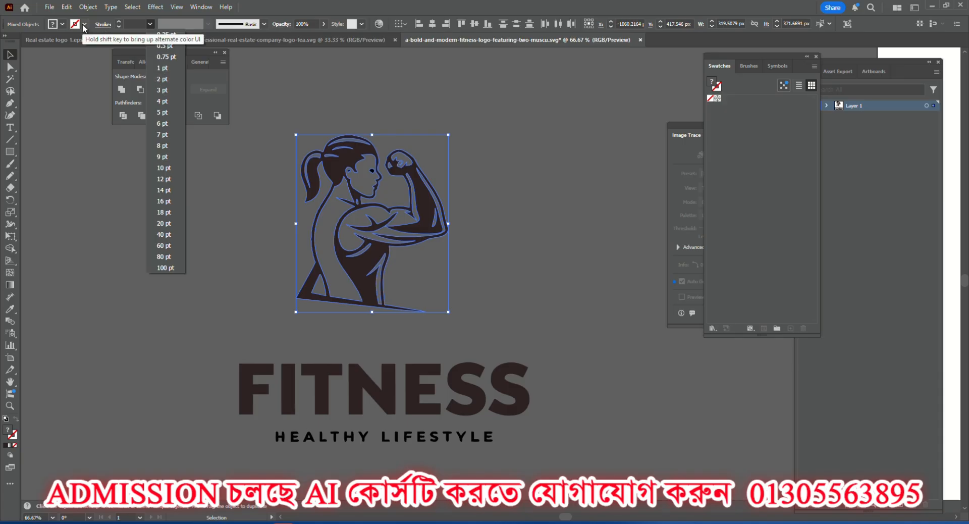
{"action": "left_click", "coordinate": [160, 68]}
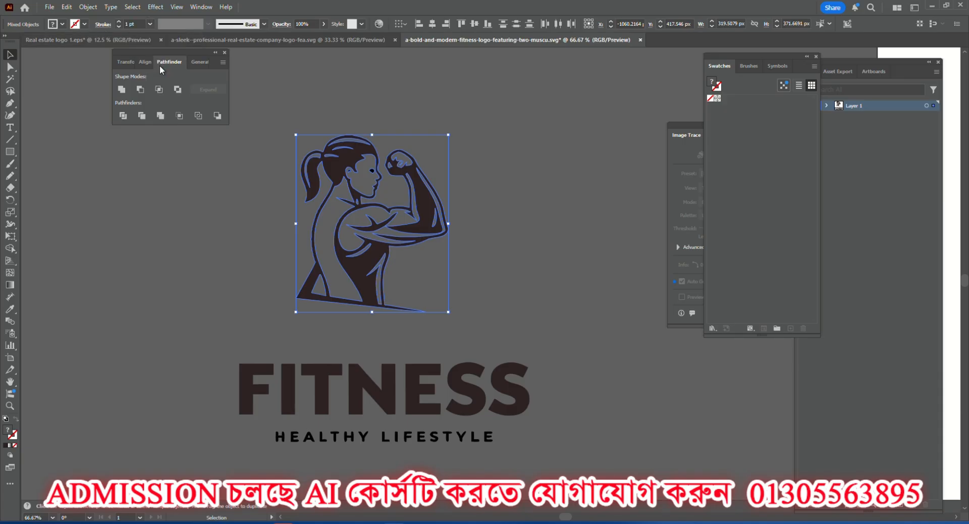
{"action": "scroll", "coordinate": [373, 174], "scroll_direction": "up", "scroll_amount": 4}
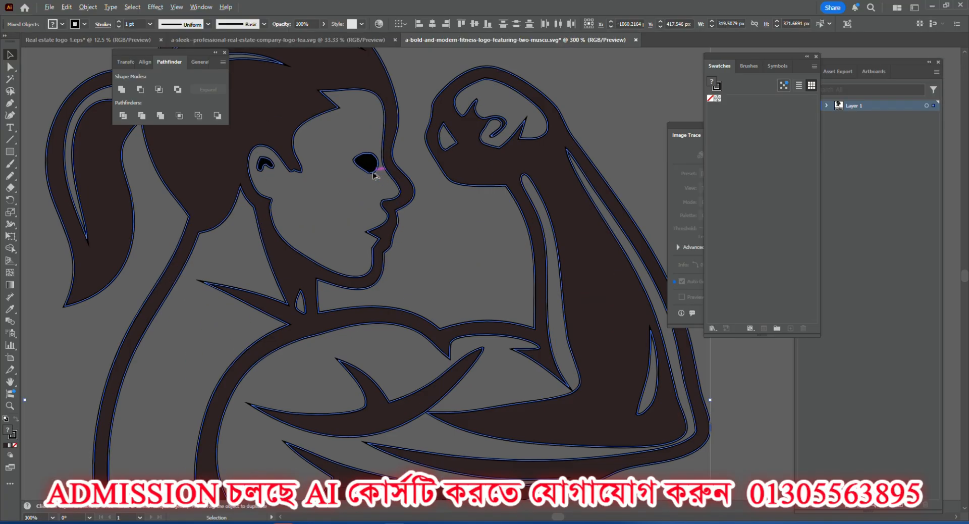
{"action": "scroll", "coordinate": [373, 175], "scroll_direction": "down", "scroll_amount": 3}
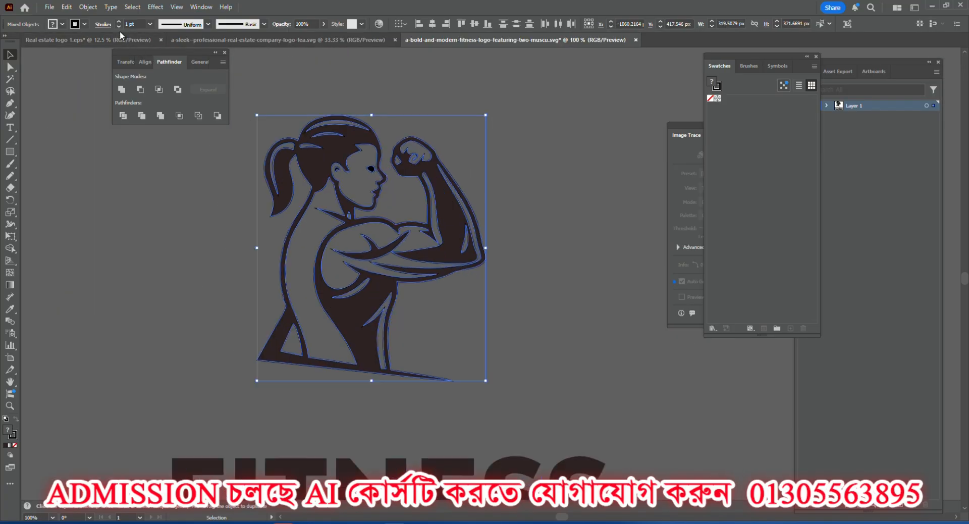
{"action": "left_click", "coordinate": [101, 25]}
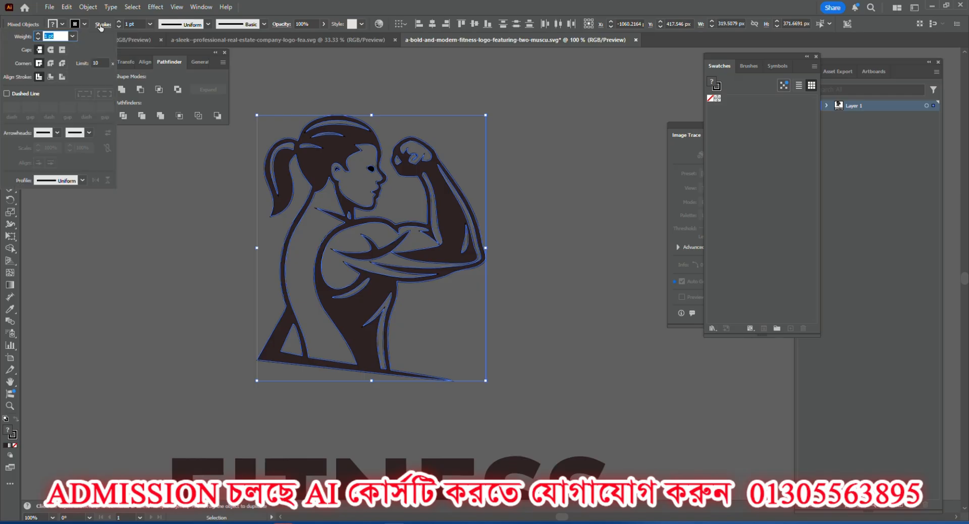
{"action": "left_click", "coordinate": [51, 50]}
{"action": "left_click", "coordinate": [51, 64]}
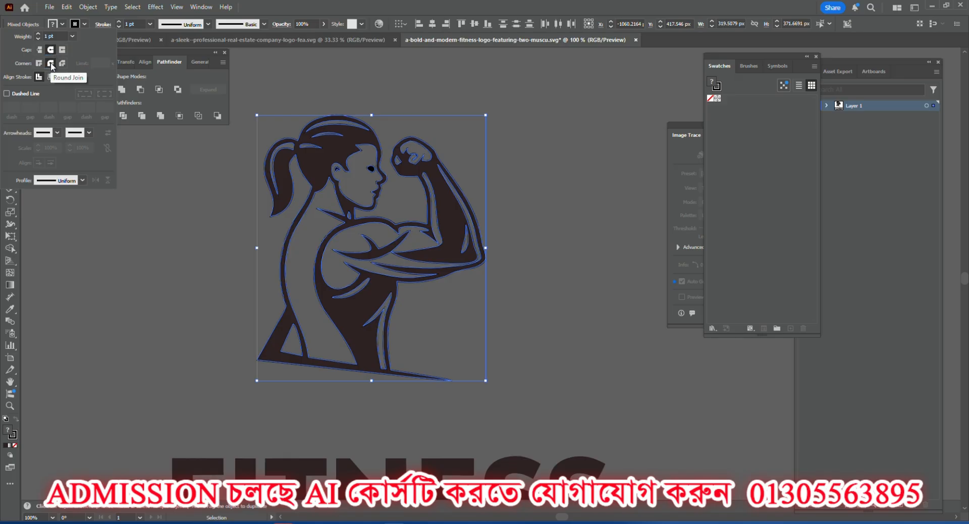
{"action": "left_click", "coordinate": [86, 10]}
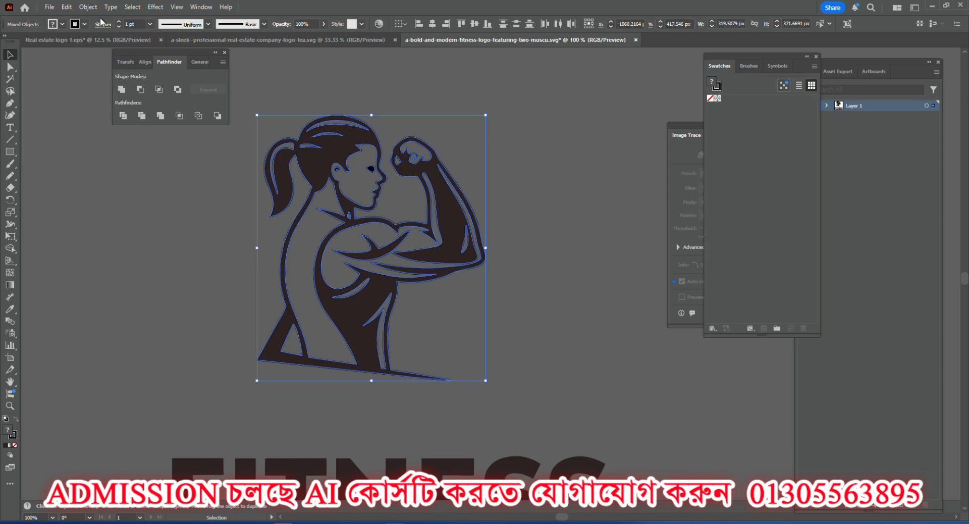
Expand the fill and stroke of the woman figure and unite the pieces into one black shape.
{"action": "left_click", "coordinate": [87, 9]}
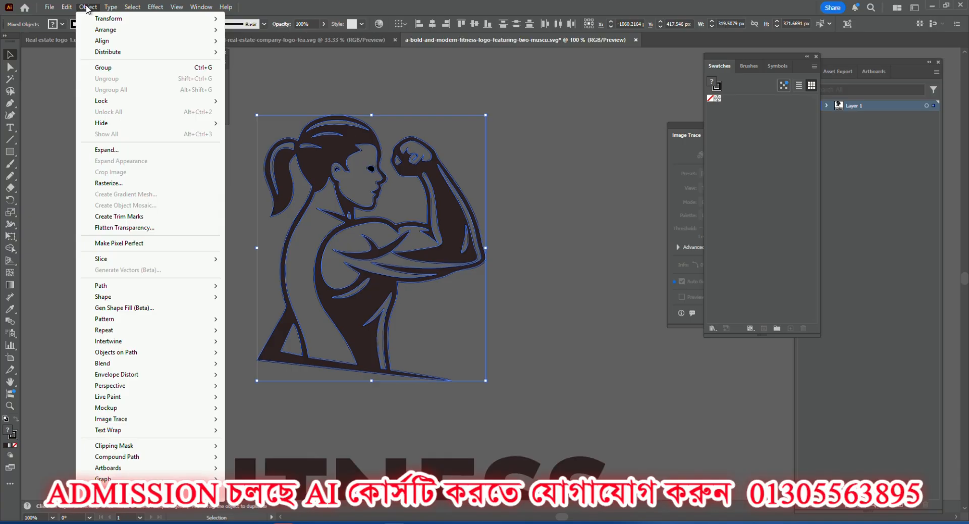
{"action": "left_click", "coordinate": [115, 150]}
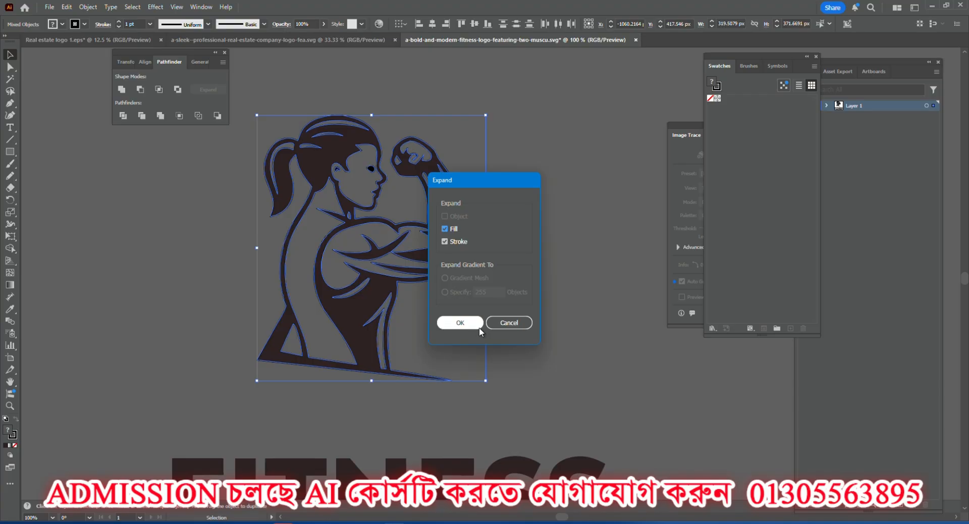
{"action": "left_click", "coordinate": [465, 322]}
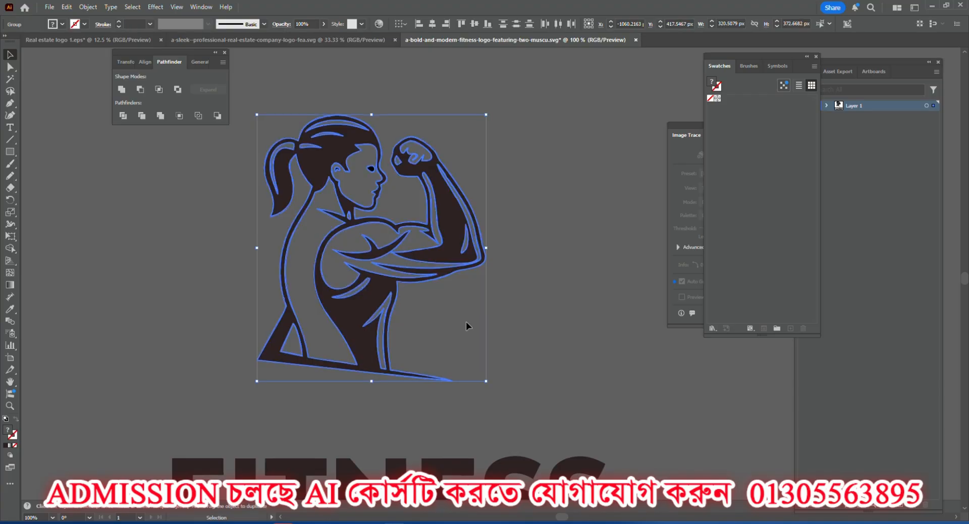
{"action": "left_click", "coordinate": [121, 90]}
{"action": "left_click", "coordinate": [521, 206]}
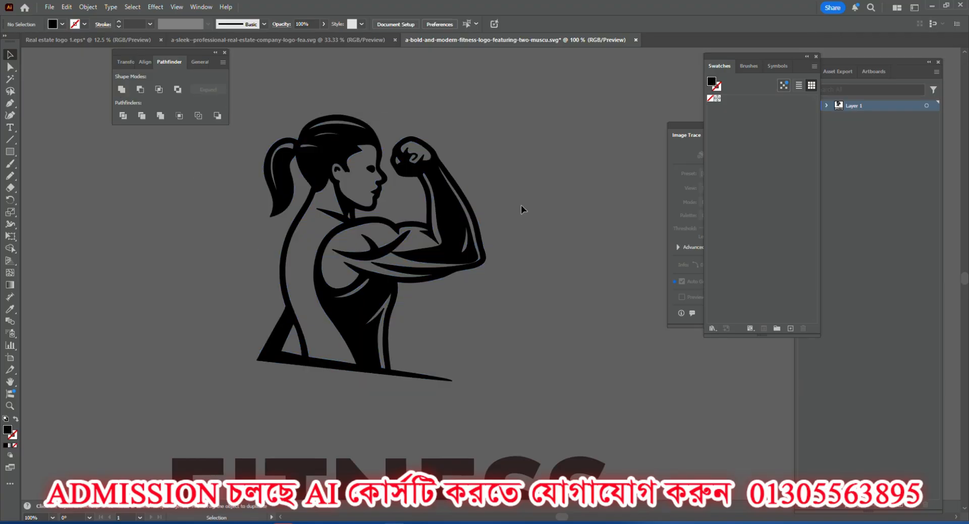
Check the united woman figure's face and fist up close and ungroup it.
{"action": "scroll", "coordinate": [352, 177], "scroll_direction": "up", "scroll_amount": 4}
{"action": "scroll", "coordinate": [364, 247], "scroll_direction": "down", "scroll_amount": 4}
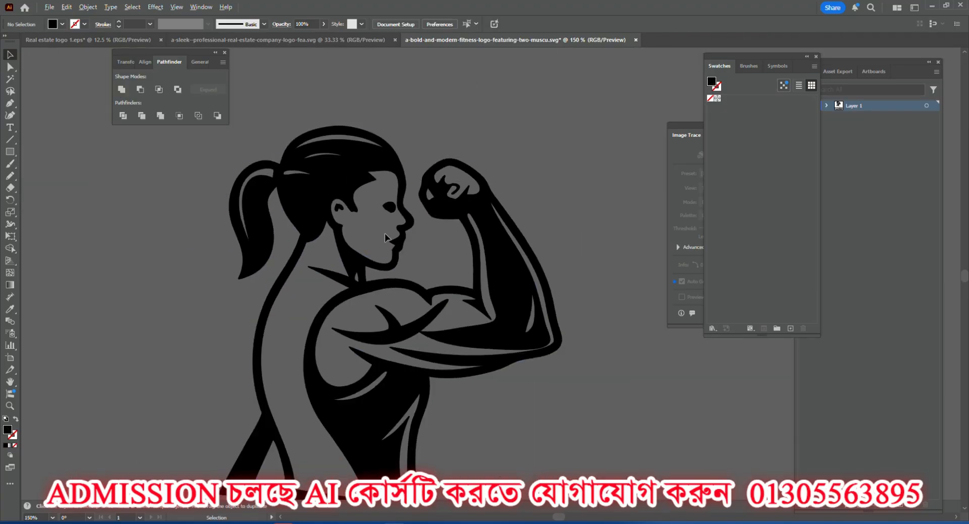
{"action": "scroll", "coordinate": [461, 190], "scroll_direction": "up", "scroll_amount": 4}
{"action": "scroll", "coordinate": [372, 134], "scroll_direction": "up", "scroll_amount": 3}
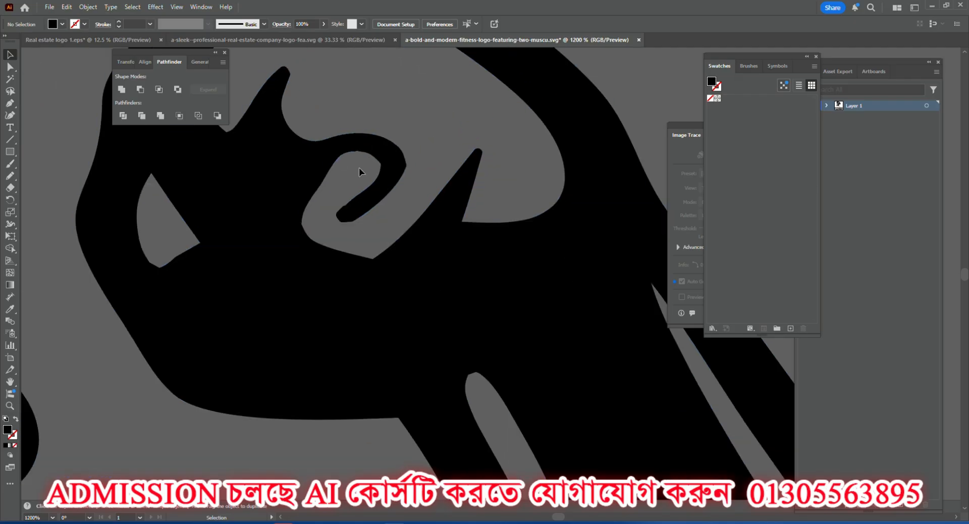
{"action": "scroll", "coordinate": [359, 171], "scroll_direction": "down", "scroll_amount": 6}
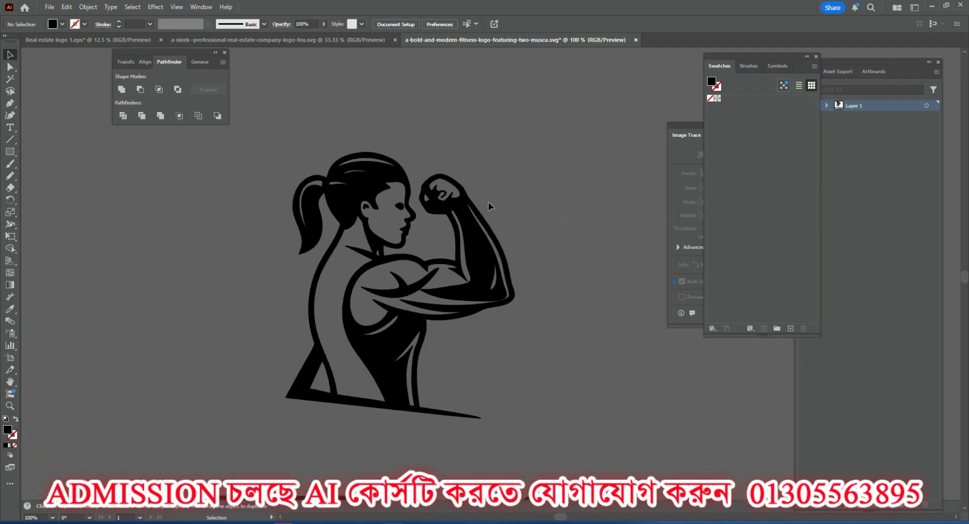
{"action": "scroll", "coordinate": [440, 172], "scroll_direction": "up", "scroll_amount": 6}
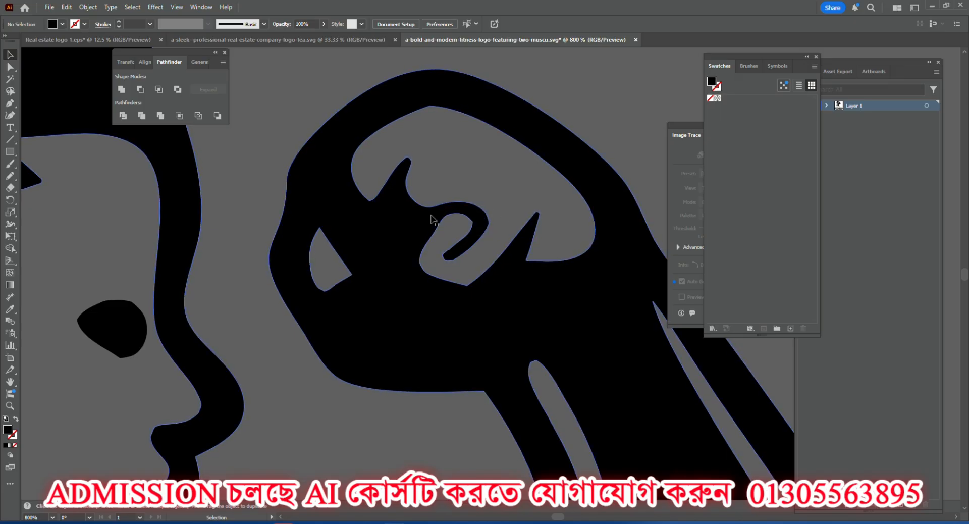
{"action": "right_click", "coordinate": [371, 244]}
{"action": "left_click", "coordinate": [413, 359]}
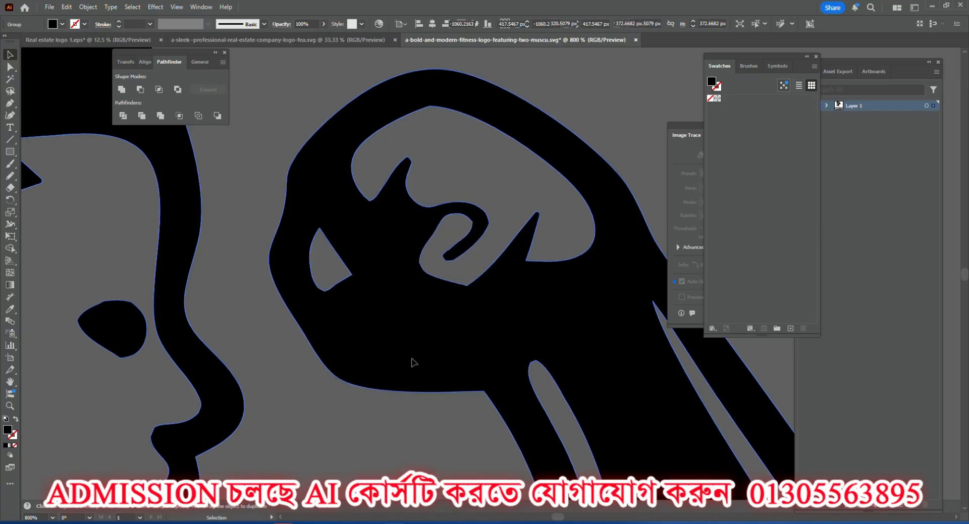
{"action": "left_click", "coordinate": [396, 417]}
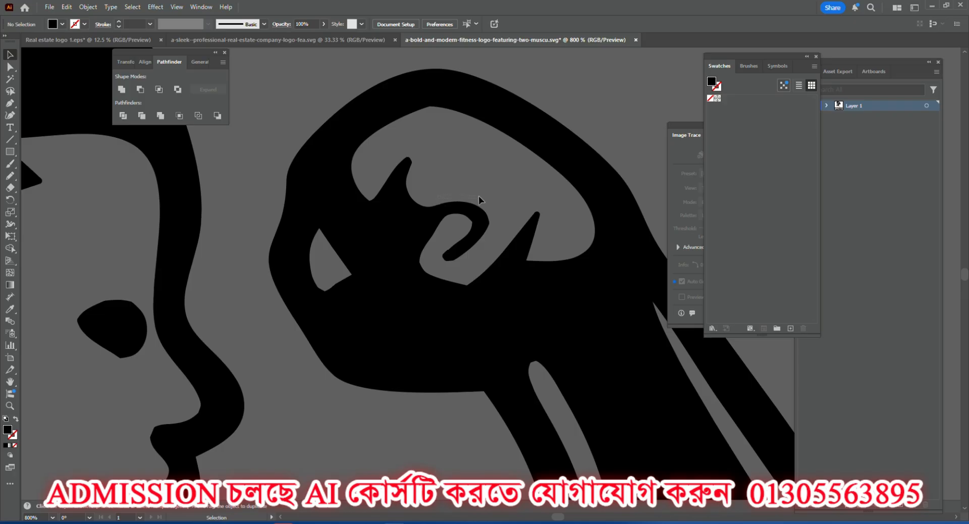
{"action": "left_click", "coordinate": [487, 268]}
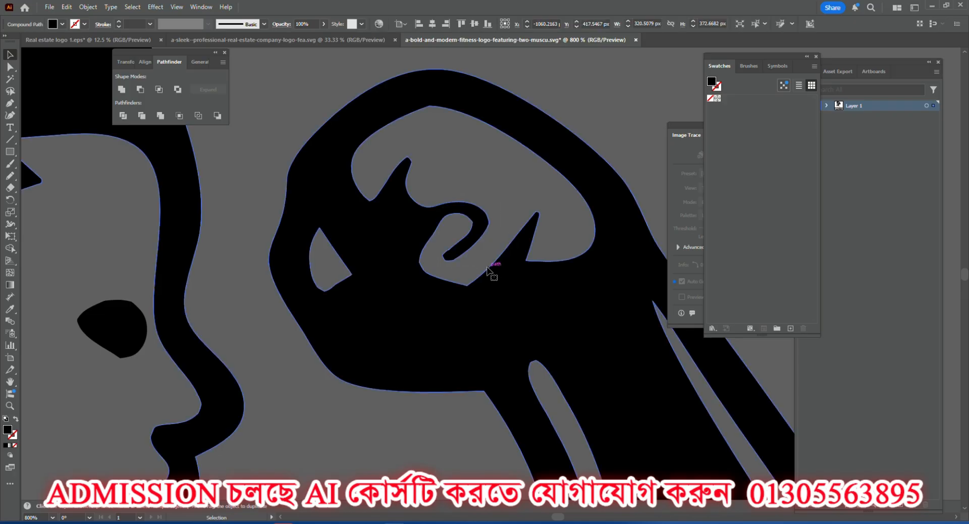
{"action": "left_click", "coordinate": [464, 184]}
Start a Pen tool path at the base of the curled finger line inside the clenched fist.
{"action": "left_click", "coordinate": [10, 103]}
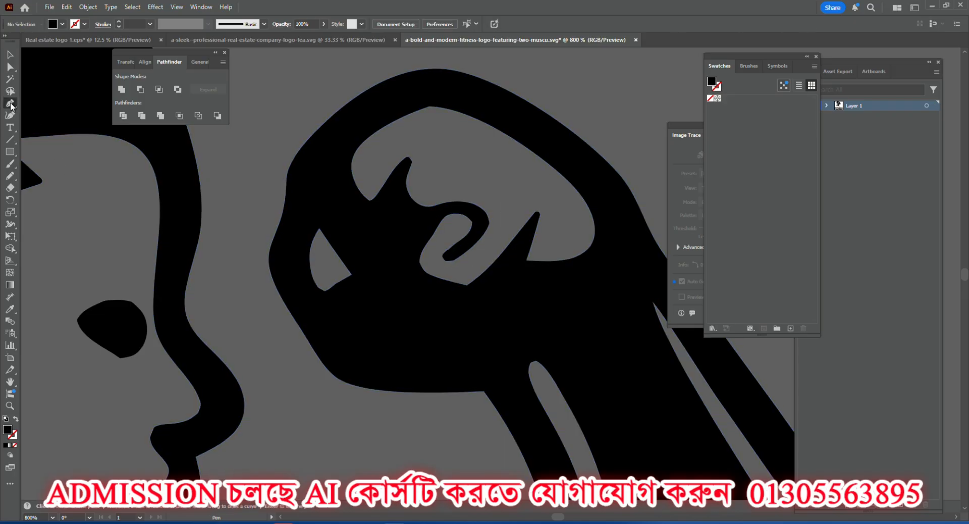
{"action": "left_click", "coordinate": [10, 105]}
{"action": "left_click", "coordinate": [55, 106]}
{"action": "left_click", "coordinate": [432, 200]}
{"action": "left_click", "coordinate": [451, 191]}
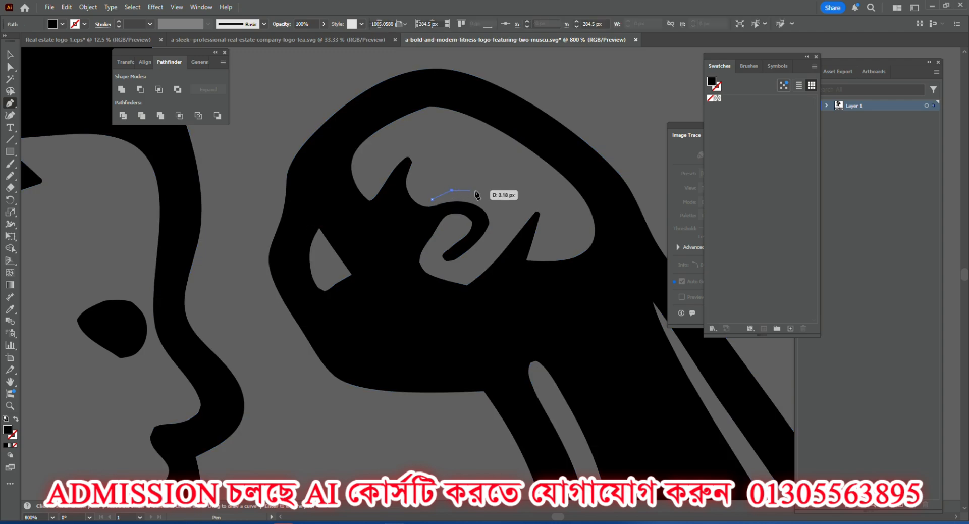
{"action": "left_click", "coordinate": [488, 190]}
{"action": "left_click", "coordinate": [500, 209]}
{"action": "left_click", "coordinate": [493, 236]}
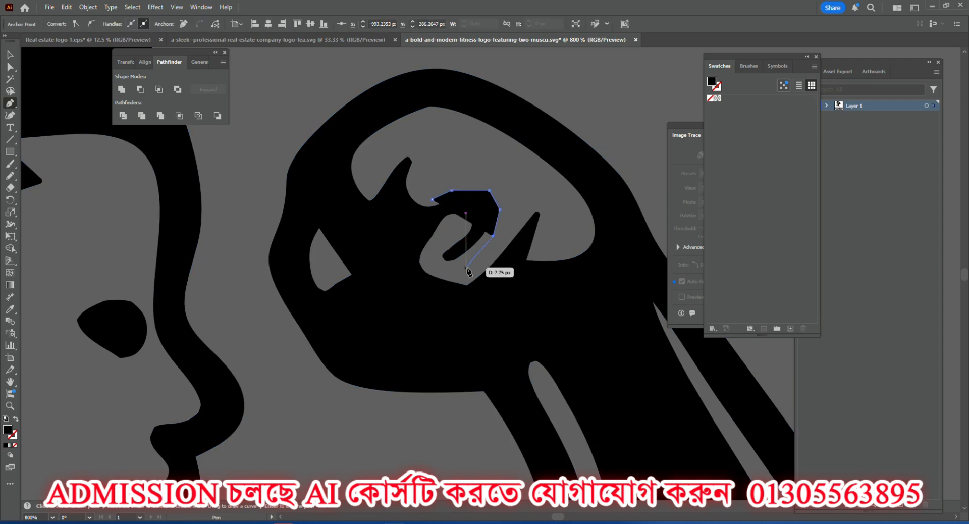
{"action": "left_click", "coordinate": [465, 267]}
{"action": "left_click", "coordinate": [436, 267]}
{"action": "left_click", "coordinate": [432, 248]}
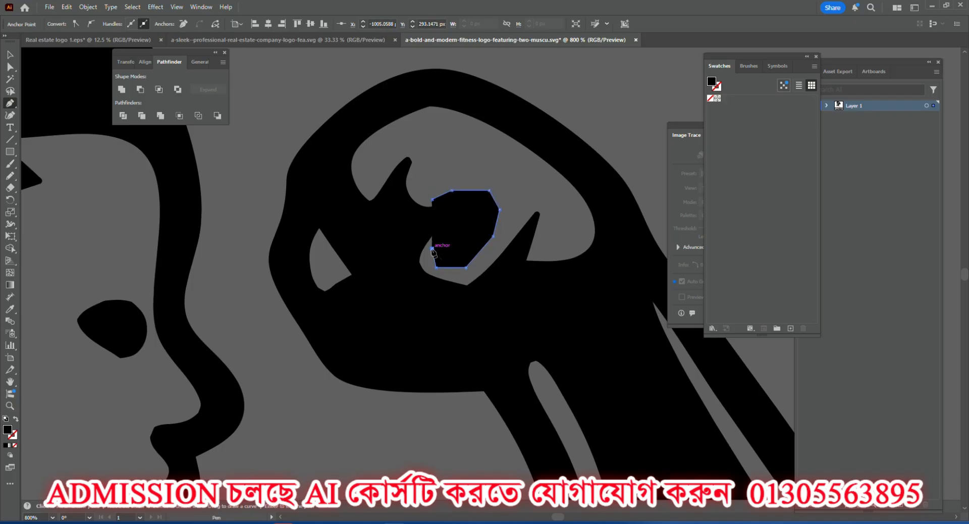
{"action": "key", "text": "ctrl+z"}
{"action": "key", "text": "ctrl+z"}
{"action": "key", "text": "ctrl+z"}
{"action": "key", "text": "ctrl+z"}
{"action": "key", "text": "ctrl+z"}
{"action": "key", "text": "ctrl+z"}
{"action": "key", "text": "ctrl+z"}
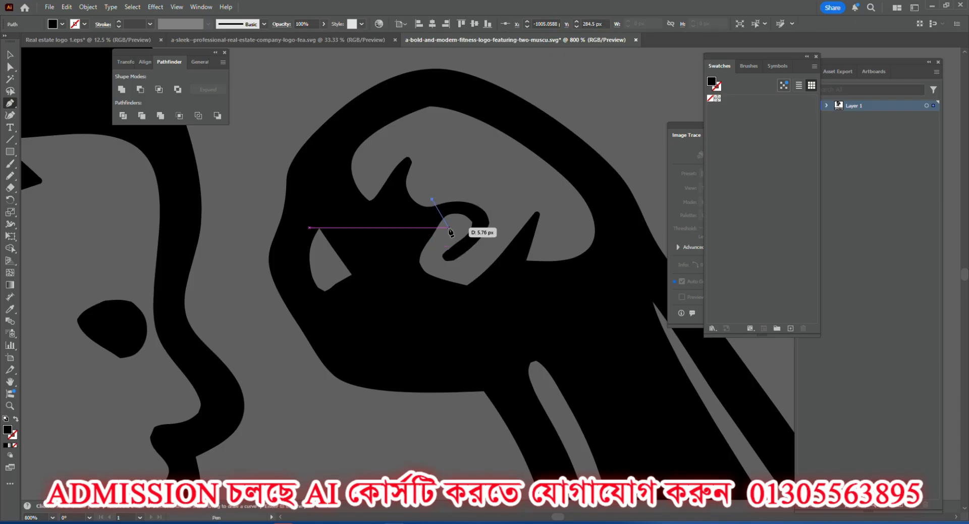
Continue the path around the curled finger line in the fist and close it as a filled polygon covering the curl.
{"action": "left_click", "coordinate": [448, 227]}
{"action": "left_click", "coordinate": [437, 254]}
{"action": "left_click", "coordinate": [440, 267]}
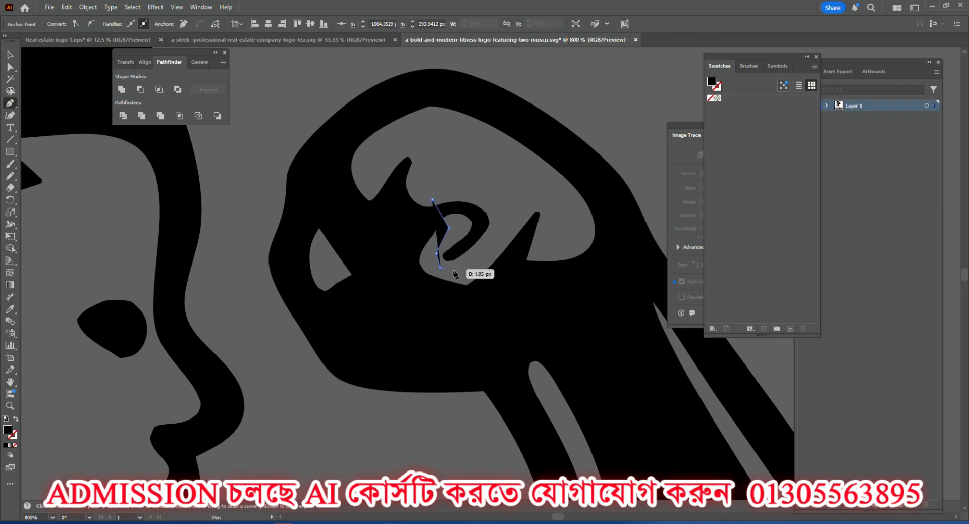
{"action": "left_click", "coordinate": [482, 260]}
{"action": "left_click", "coordinate": [501, 214]}
{"action": "left_click", "coordinate": [472, 188]}
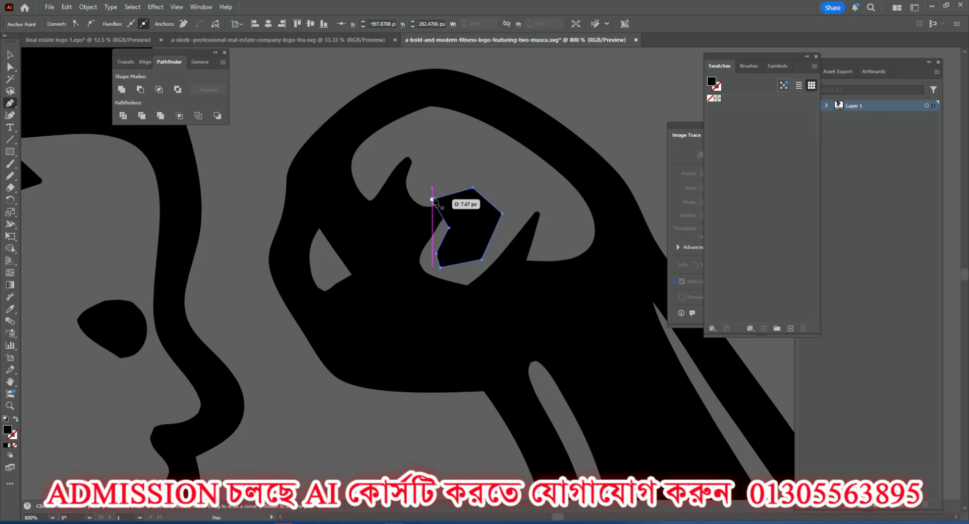
{"action": "left_click", "coordinate": [432, 200]}
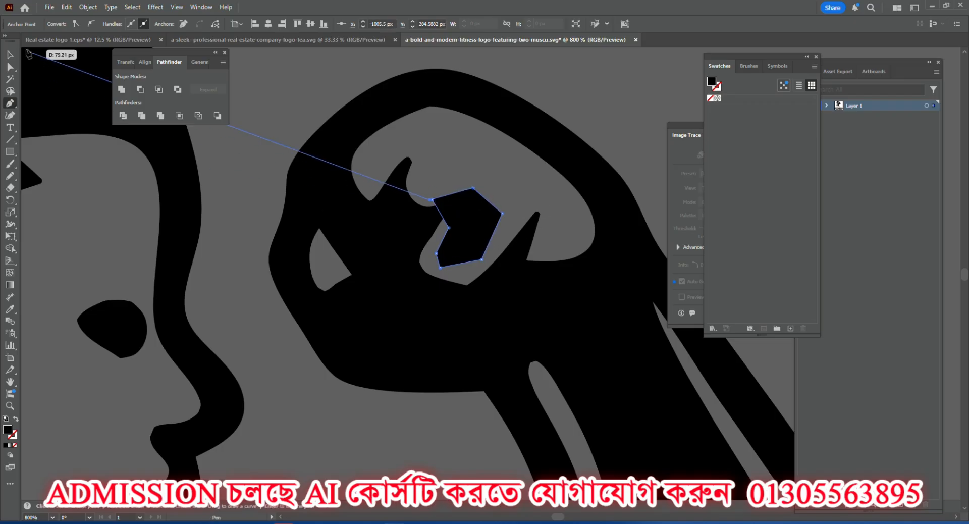
{"action": "left_click", "coordinate": [10, 55]}
{"action": "left_click", "coordinate": [320, 100]}
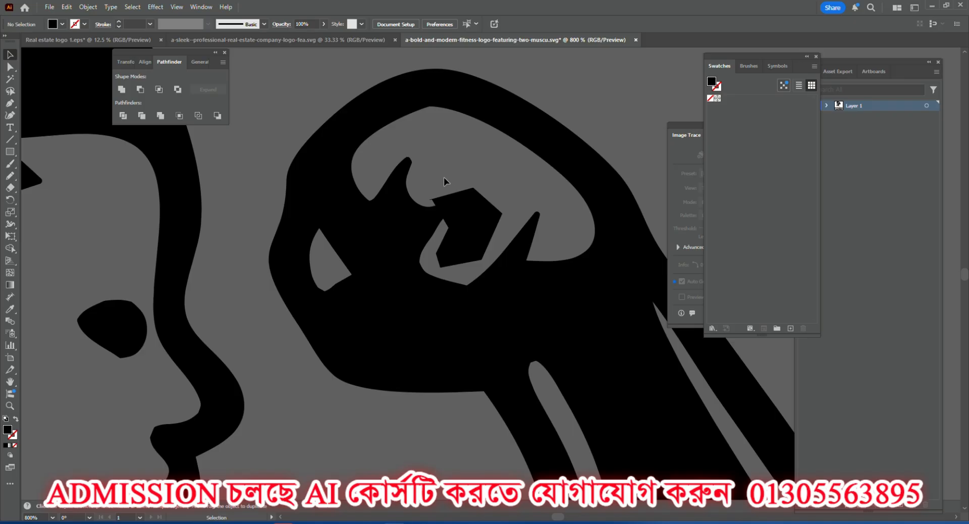
Subtract the drawn polygon from the woman figure with Minus Front, removing the curl inside the fist.
{"action": "left_click_drag", "start_coordinate": [443, 177], "coordinate": [460, 222]}
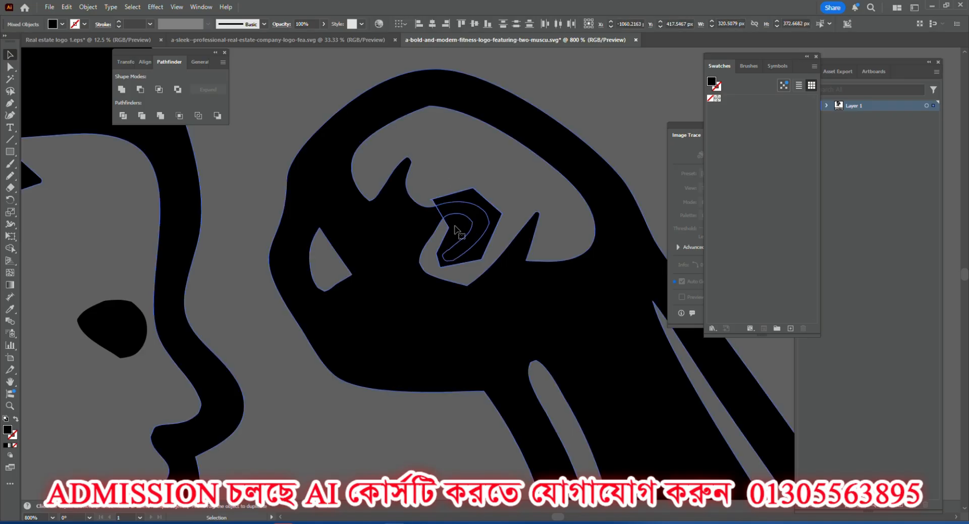
{"action": "left_click", "coordinate": [140, 90]}
{"action": "scroll", "coordinate": [434, 227], "scroll_direction": "up", "scroll_amount": 4}
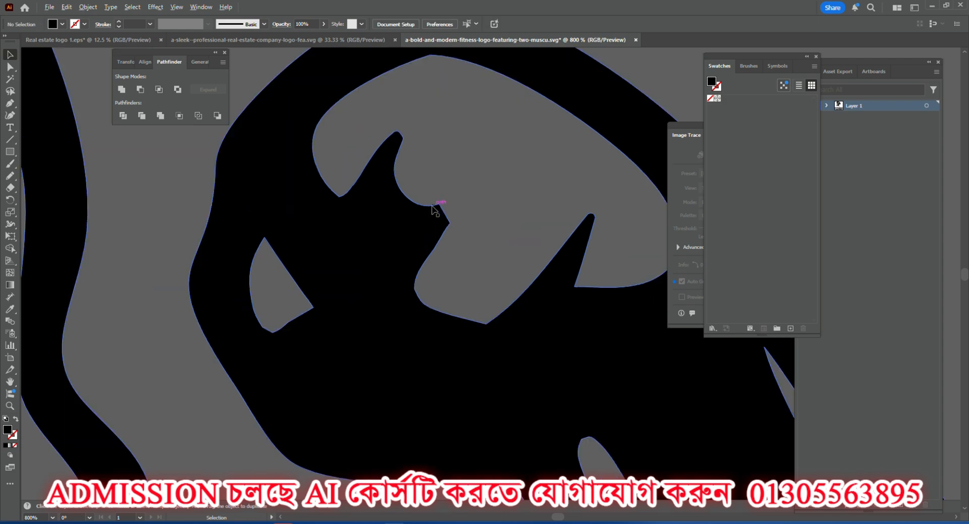
Round the two sharp corners left by the cut inside the clenched fist with the live corner widgets.
{"action": "scroll", "coordinate": [431, 228], "scroll_direction": "up", "scroll_amount": 3}
{"action": "left_click", "coordinate": [423, 295]}
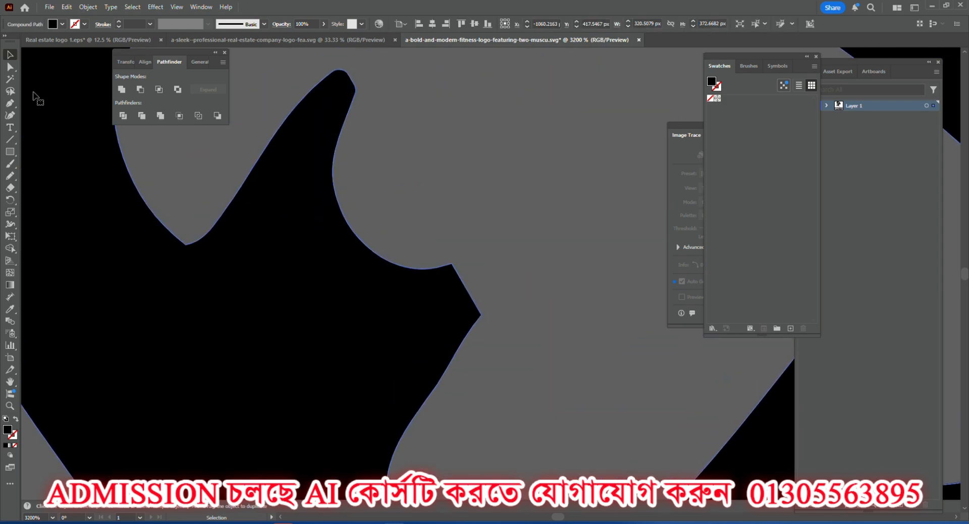
{"action": "left_click", "coordinate": [11, 67]}
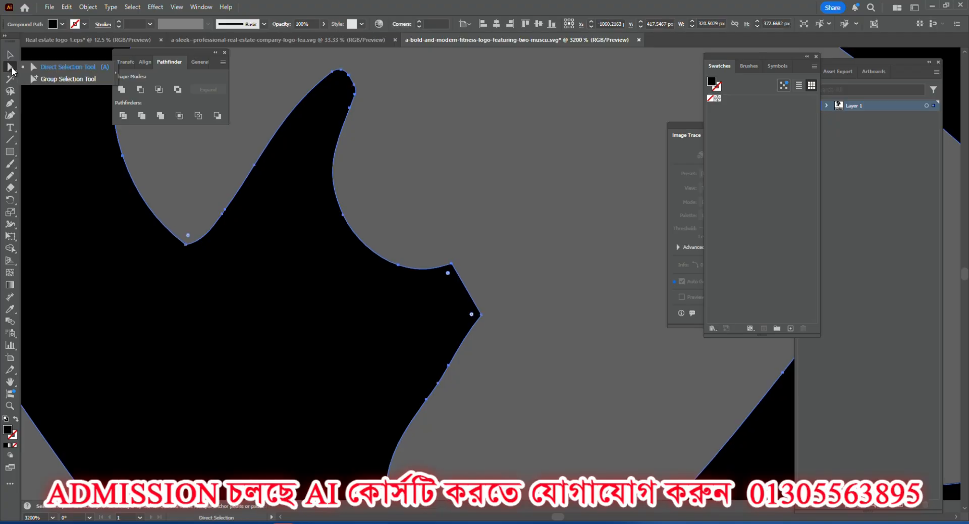
{"action": "left_click", "coordinate": [64, 70]}
{"action": "left_click", "coordinate": [425, 242]}
{"action": "left_click_drag", "start_coordinate": [426, 243], "coordinate": [430, 318]}
{"action": "left_click", "coordinate": [508, 345]}
{"action": "left_click", "coordinate": [471, 316]}
{"action": "left_click", "coordinate": [500, 268]}
{"action": "scroll", "coordinate": [500, 257], "scroll_direction": "down", "scroll_amount": 3, "text": "alt"}
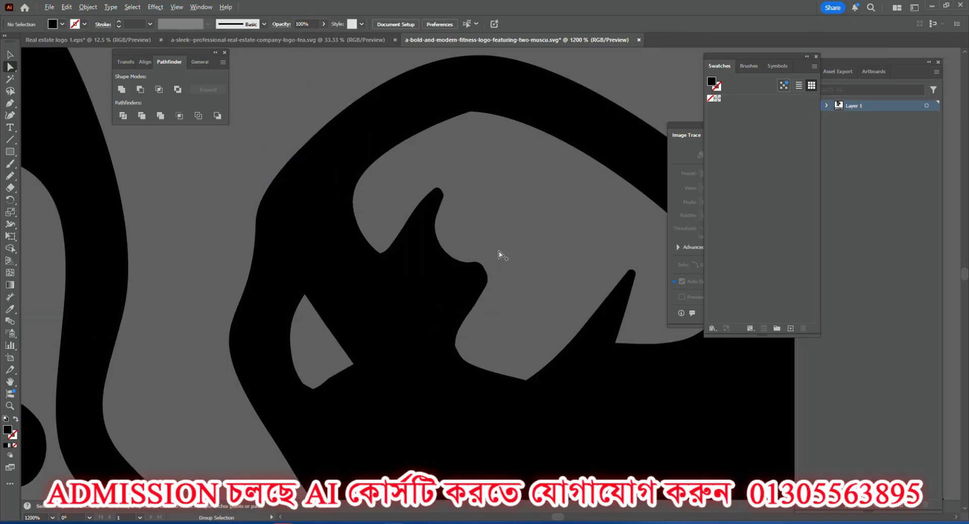
{"action": "left_click", "coordinate": [464, 212]}
Unite all pieces of the woman figure and move it slightly up and away from the FITNESS lettering.
{"action": "scroll", "coordinate": [519, 232], "scroll_direction": "down", "scroll_amount": 4}
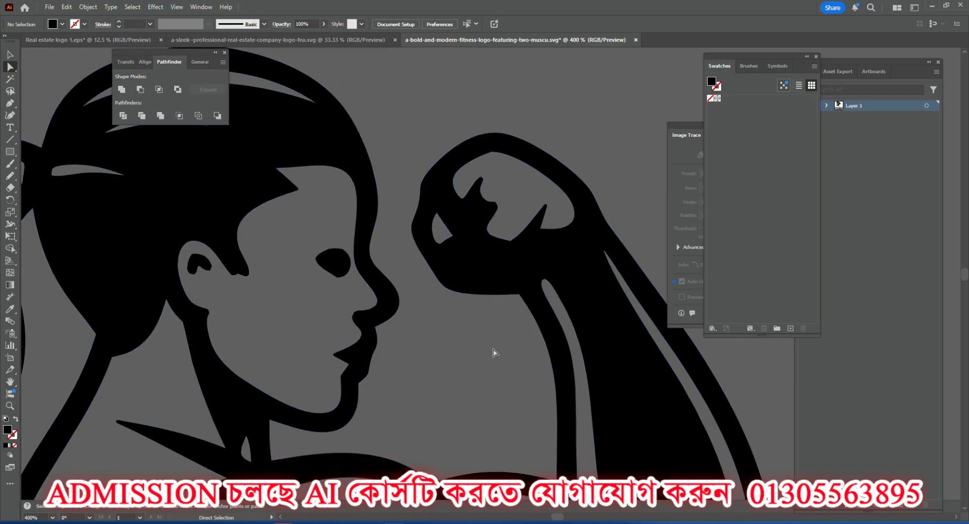
{"action": "scroll", "coordinate": [464, 334], "scroll_direction": "down", "scroll_amount": 2}
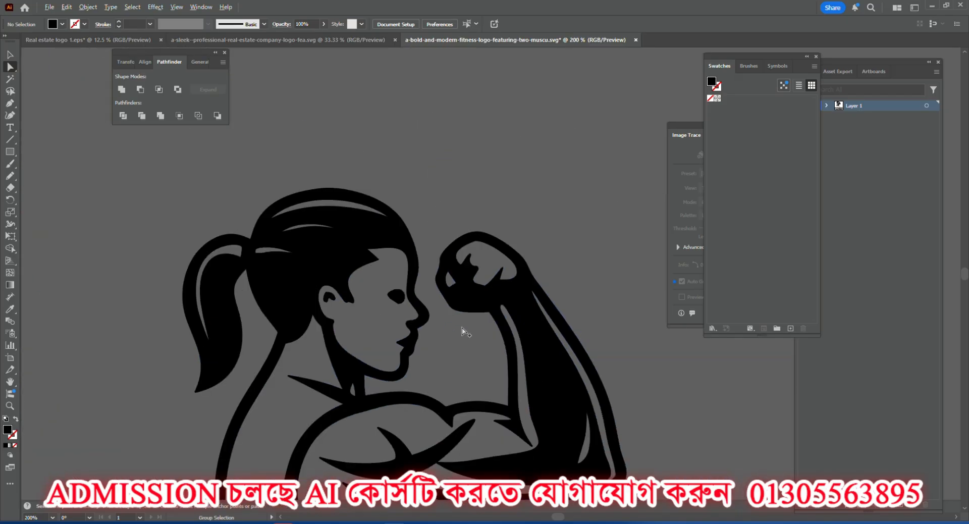
{"action": "scroll", "coordinate": [411, 316], "scroll_direction": "down", "scroll_amount": 5}
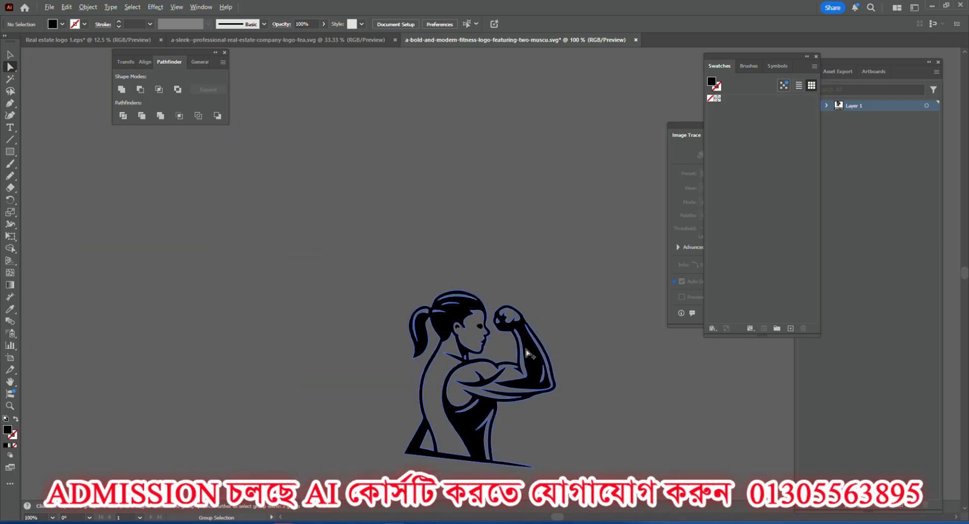
{"action": "left_click", "coordinate": [11, 55]}
{"action": "scroll", "coordinate": [507, 376], "scroll_direction": "up", "scroll_amount": 3}
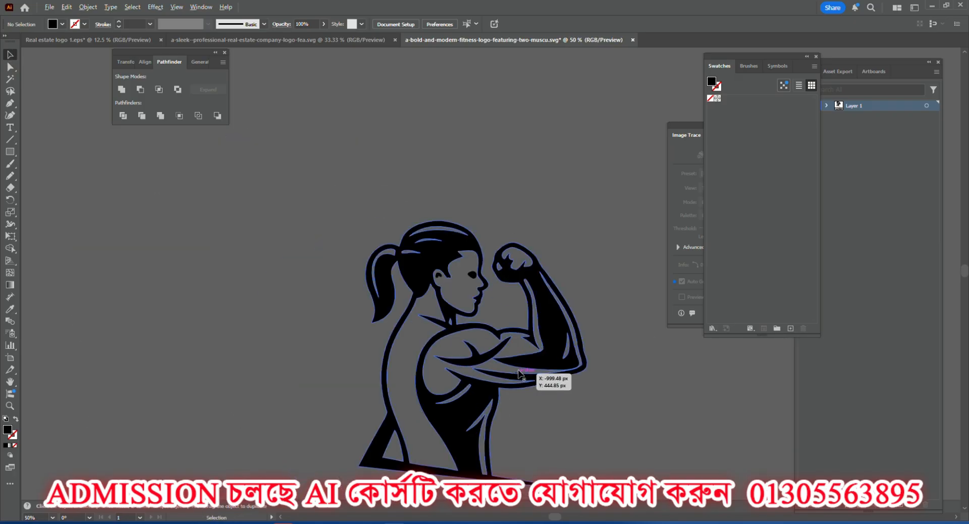
{"action": "scroll", "coordinate": [463, 362], "scroll_direction": "down", "scroll_amount": 3}
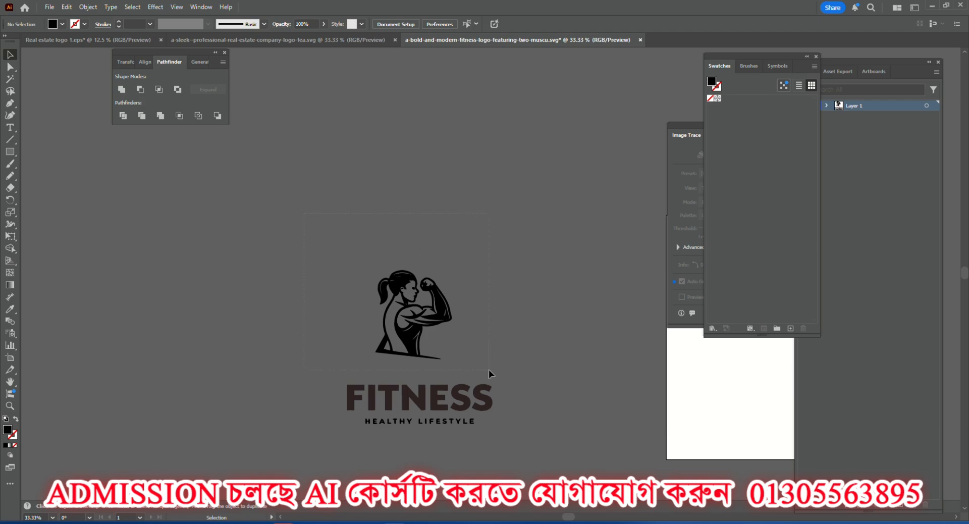
{"action": "left_click_drag", "start_coordinate": [493, 367], "coordinate": [368, 262]}
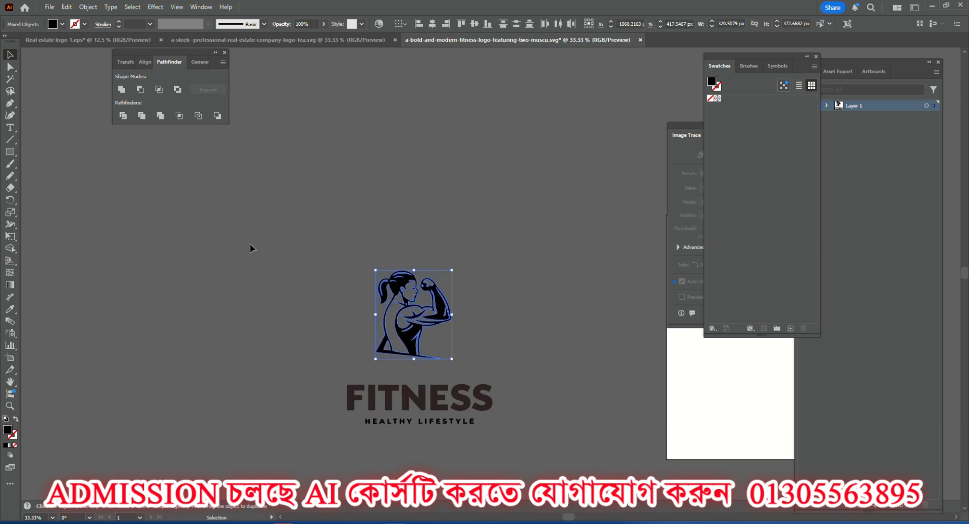
{"action": "left_click", "coordinate": [122, 90]}
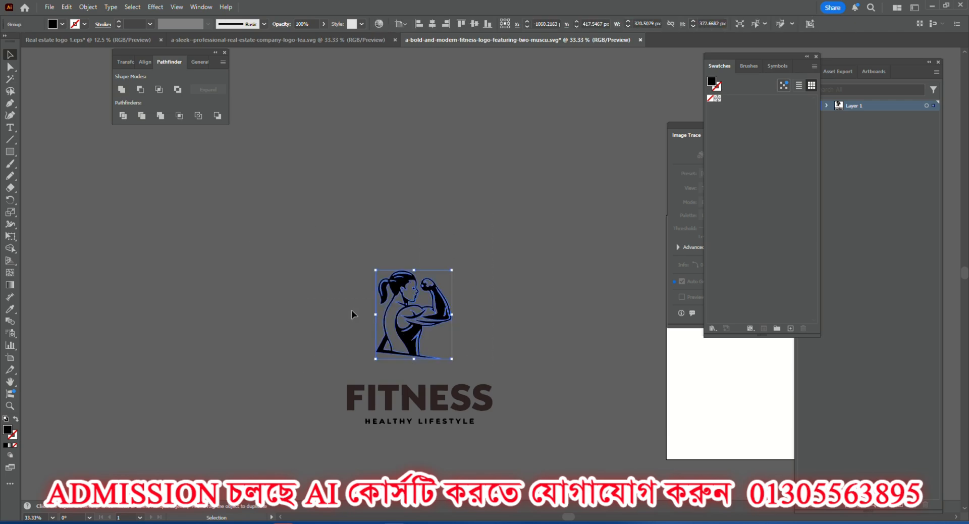
{"action": "left_click_drag", "start_coordinate": [396, 275], "coordinate": [386, 254]}
{"action": "left_click", "coordinate": [471, 313]}
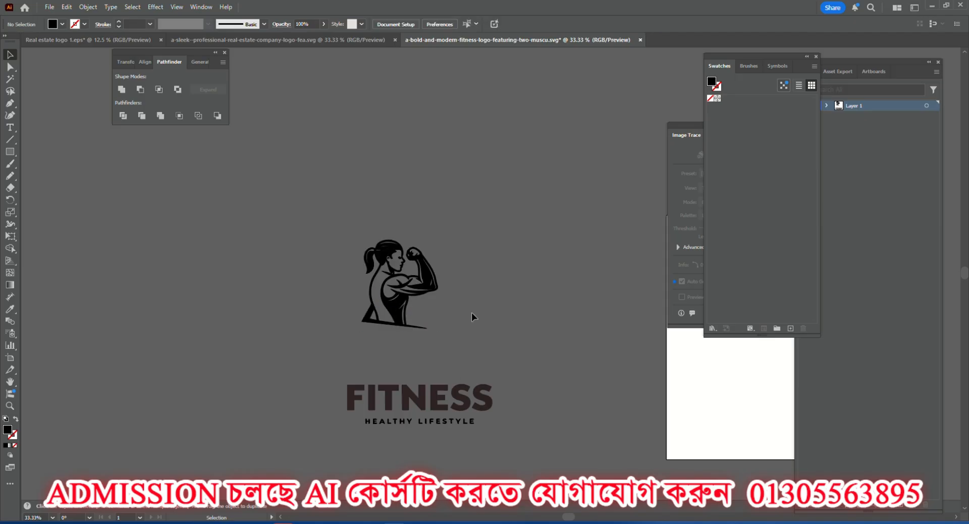
Add the text "Fitness" in the empty area between the woman figure and the original FITNESS lettering.
{"action": "scroll", "coordinate": [424, 417], "scroll_direction": "up", "scroll_amount": 3}
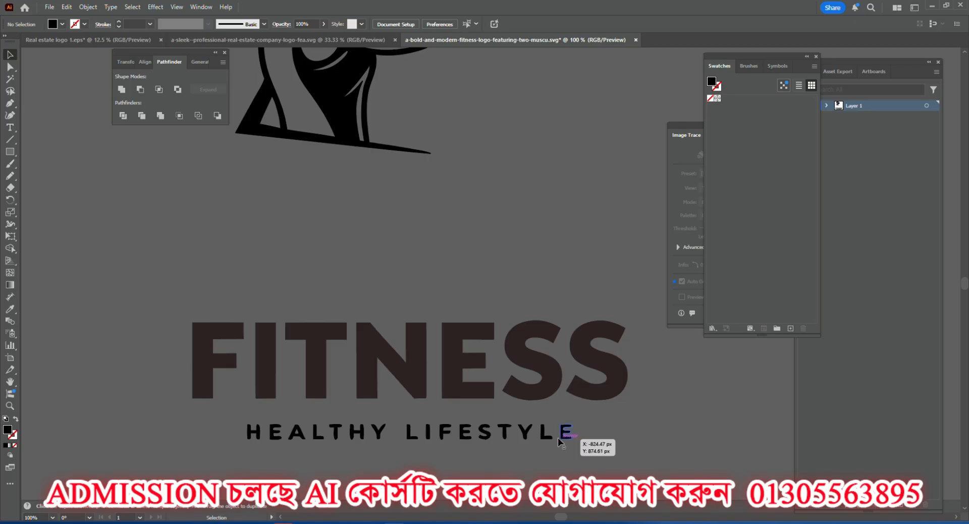
{"action": "scroll", "coordinate": [297, 300], "scroll_direction": "up", "scroll_amount": 2}
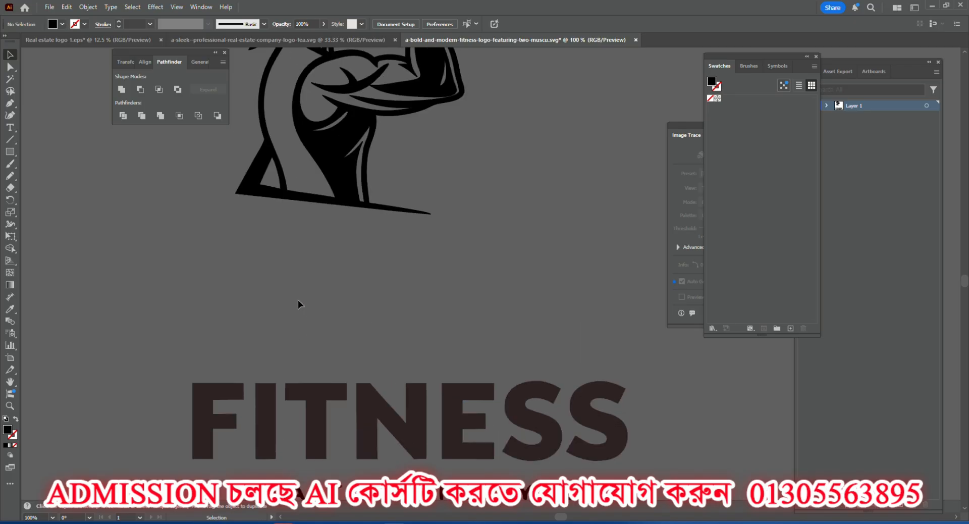
{"action": "left_click", "coordinate": [9, 128]}
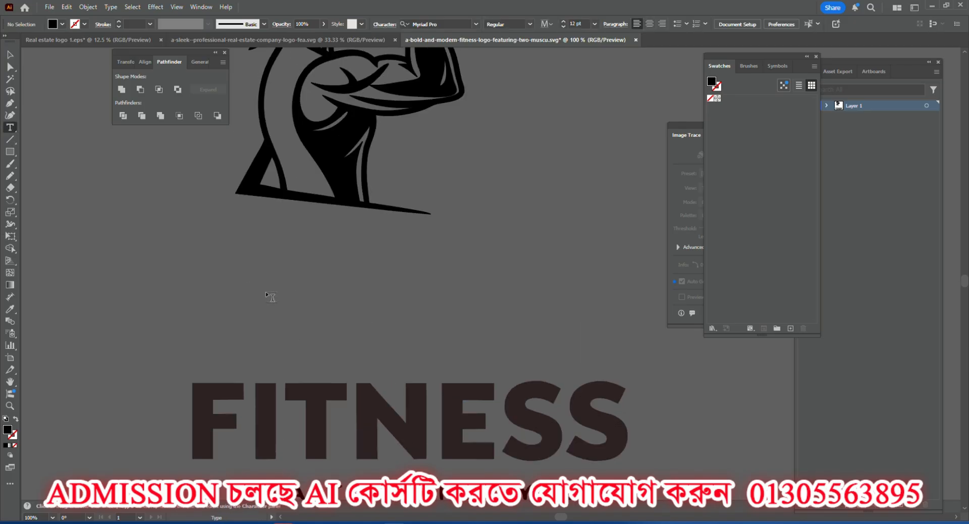
{"action": "left_click", "coordinate": [258, 272]}
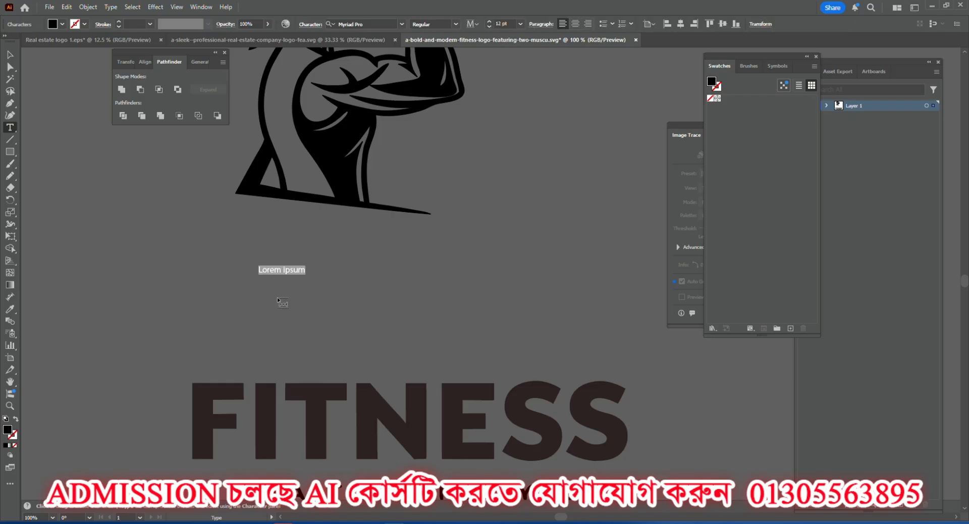
{"action": "type", "text": "Fitness"}
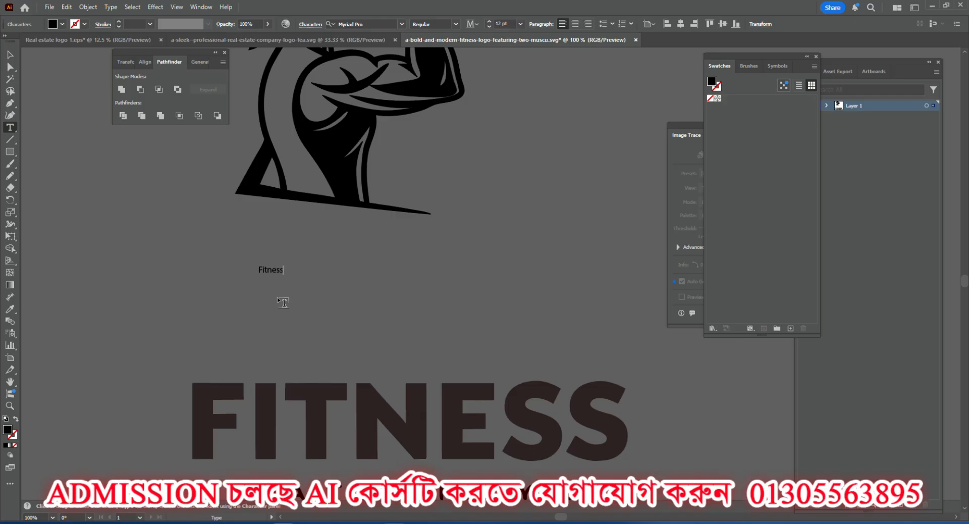
Enlarge the new "Fitness" text to about 96 pt and place it directly beneath the woman figure.
{"action": "left_click", "coordinate": [11, 55]}
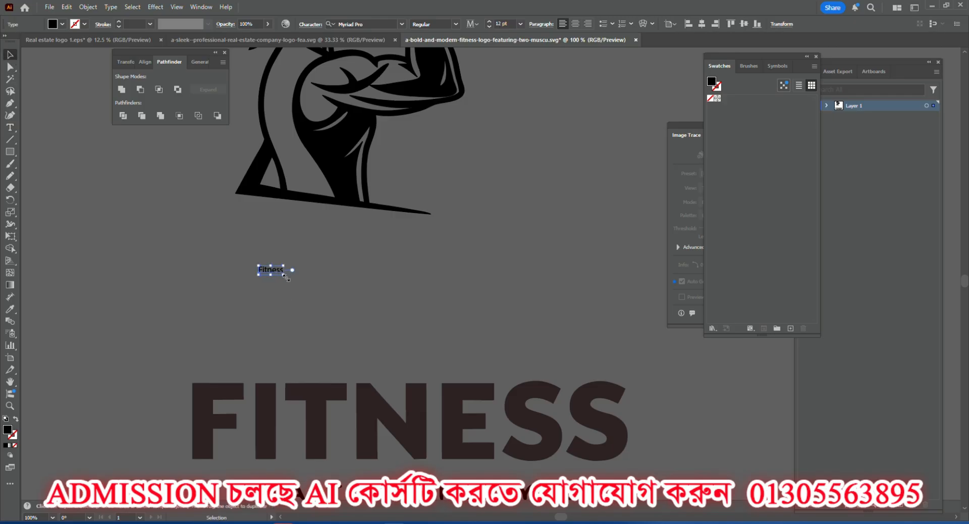
{"action": "left_click_drag", "start_coordinate": [283, 277], "coordinate": [379, 298]}
{"action": "left_click_drag", "start_coordinate": [322, 257], "coordinate": [359, 236]}
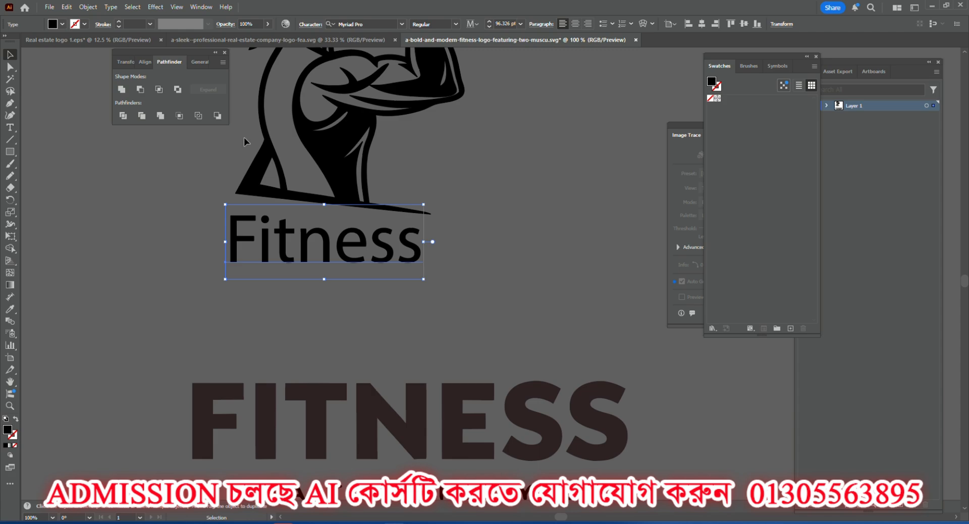
{"action": "left_click_drag", "start_coordinate": [273, 236], "coordinate": [271, 246]}
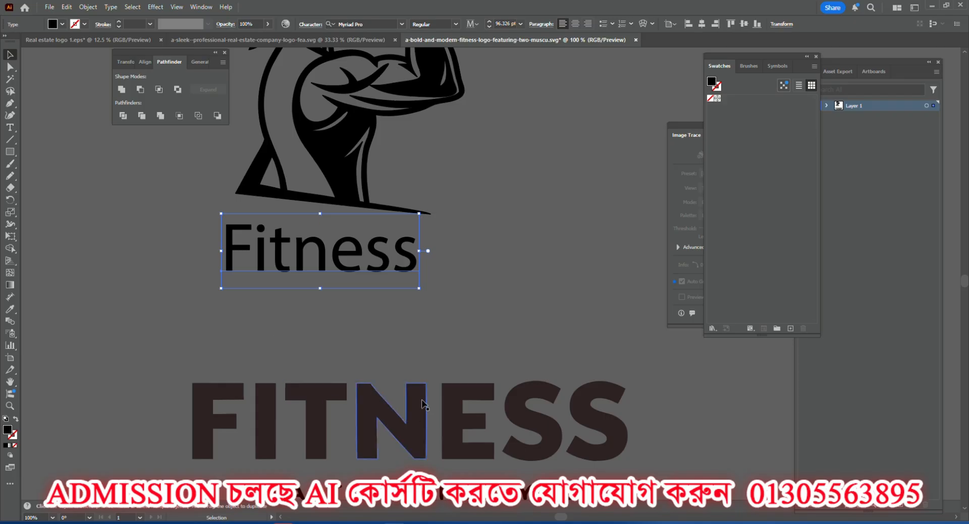
Examine the original FITNESS lettering, then switch to File Explorer and look through the Desktop and Client Work (E:) for fonts.
{"action": "scroll", "coordinate": [413, 388], "scroll_direction": "down", "scroll_amount": 2}
{"action": "scroll", "coordinate": [414, 387], "scroll_direction": "up", "scroll_amount": 3}
{"action": "scroll", "coordinate": [333, 379], "scroll_direction": "down", "scroll_amount": 3}
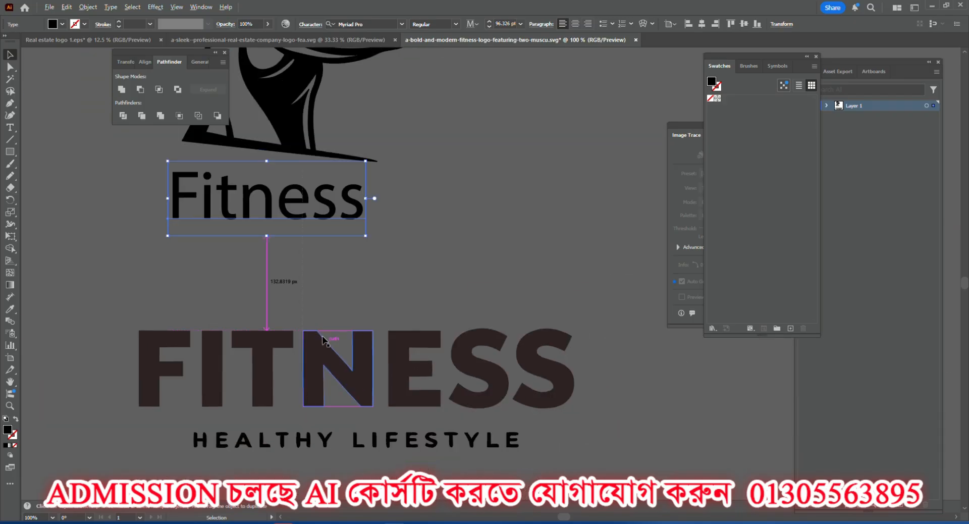
{"action": "left_click", "coordinate": [239, 523]}
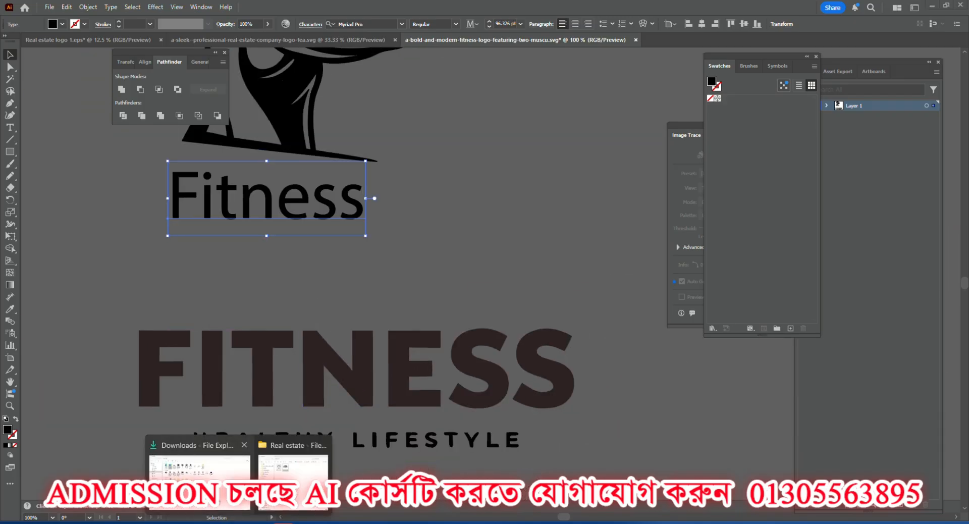
{"action": "left_click", "coordinate": [199, 477]}
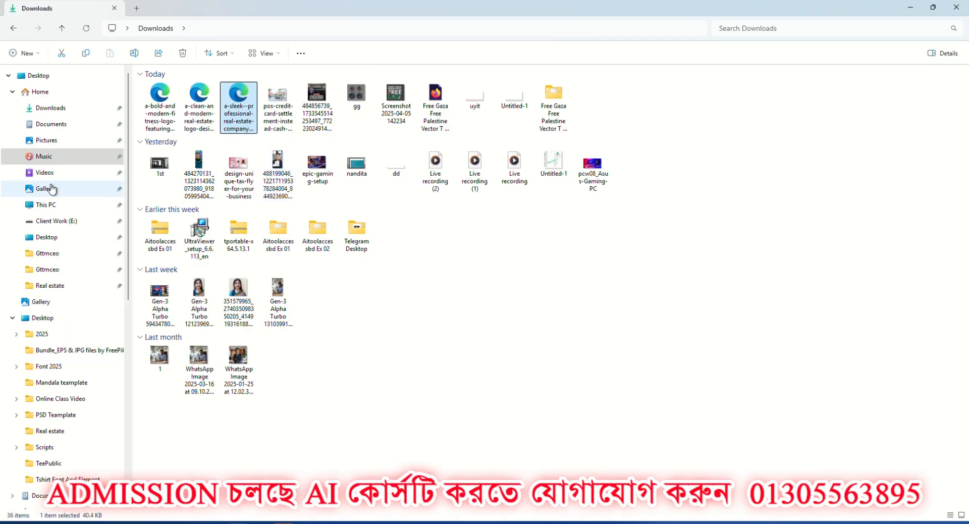
{"action": "left_click", "coordinate": [53, 324]}
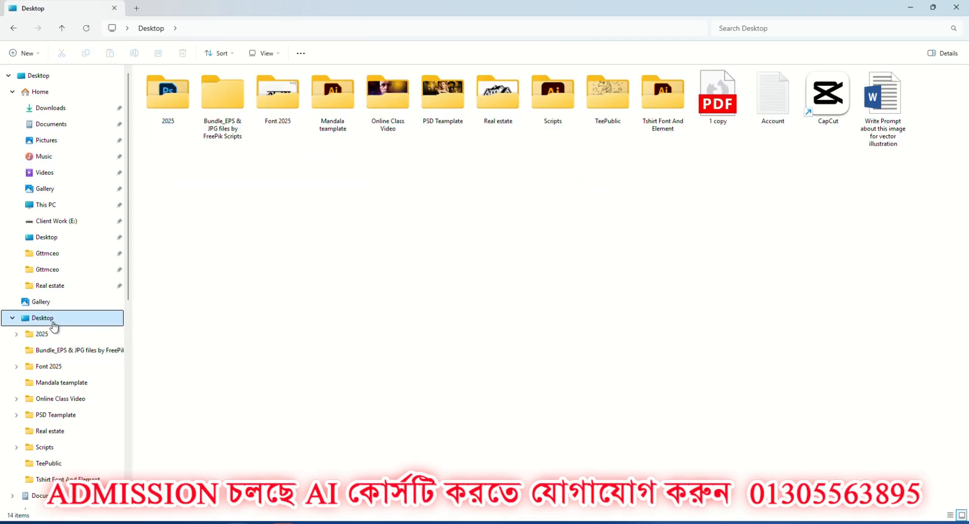
{"action": "left_click", "coordinate": [50, 221]}
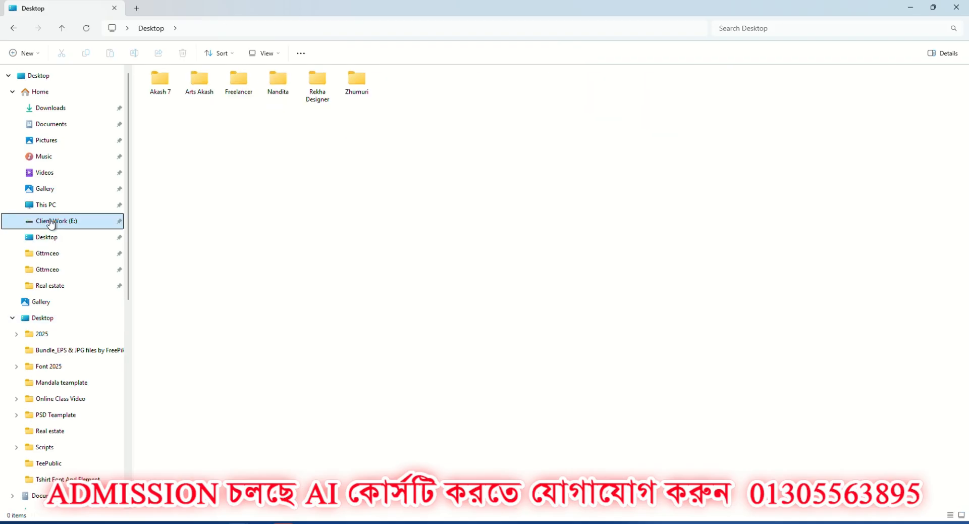
Switch to the Google Meet call in Chrome and check the participants.
{"action": "mouse_move", "coordinate": [571, 522]}
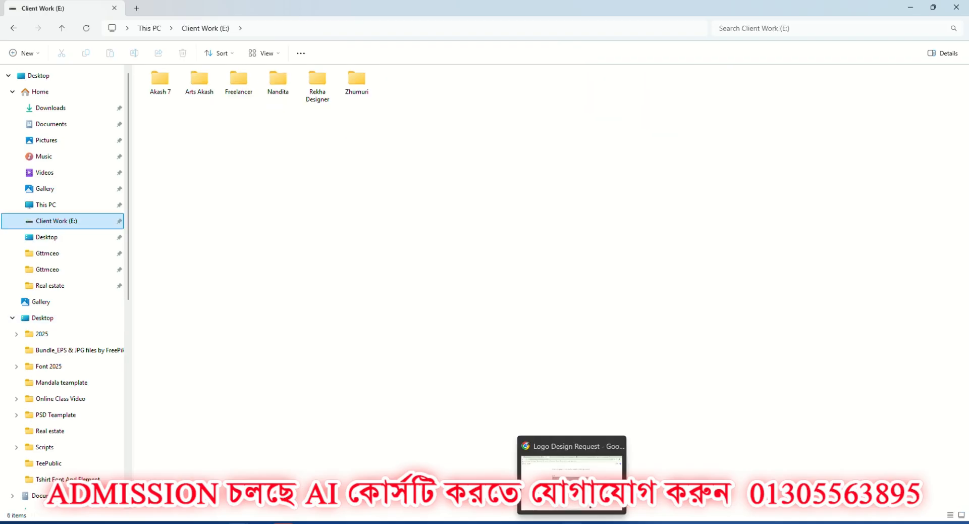
{"action": "left_click", "coordinate": [616, 522]}
{"action": "left_click", "coordinate": [568, 477]}
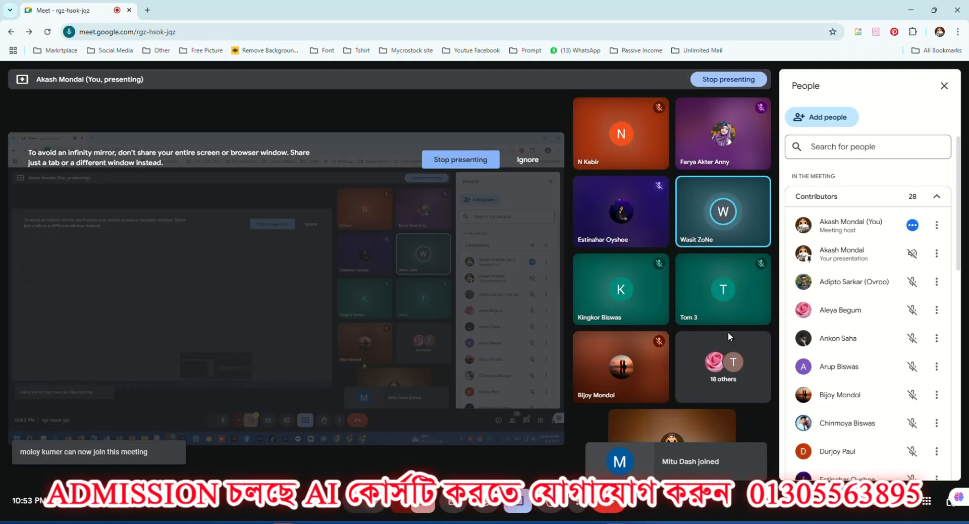
{"action": "left_click", "coordinate": [906, 245]}
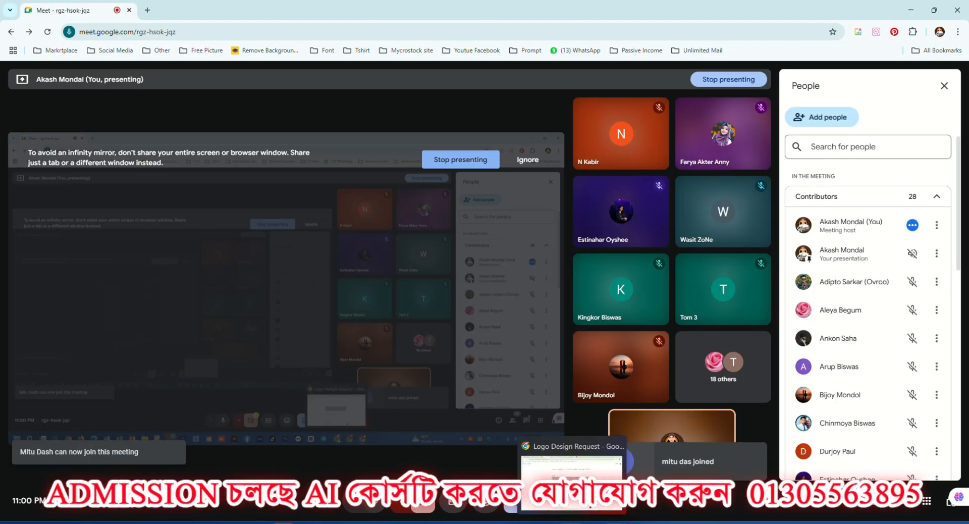
Switch to File Explorer and open the font sample EPS from the designer's All Font folder on Software (D:) in Illustrator.
{"action": "mouse_move", "coordinate": [238, 521]}
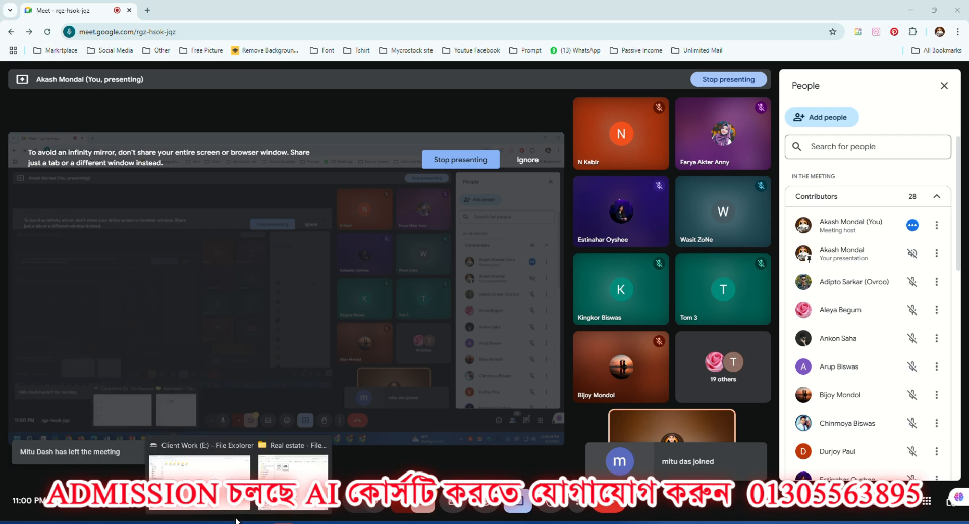
{"action": "left_click", "coordinate": [202, 477]}
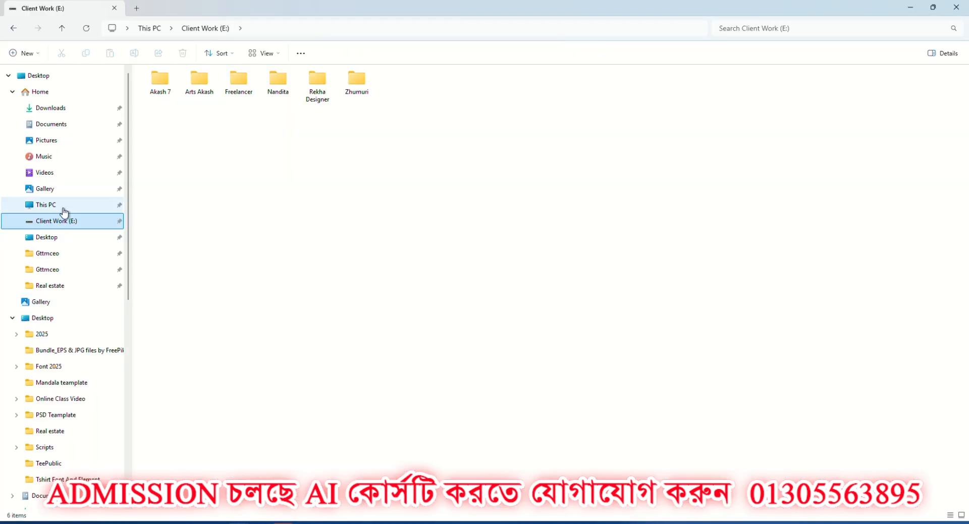
{"action": "left_click", "coordinate": [159, 29]}
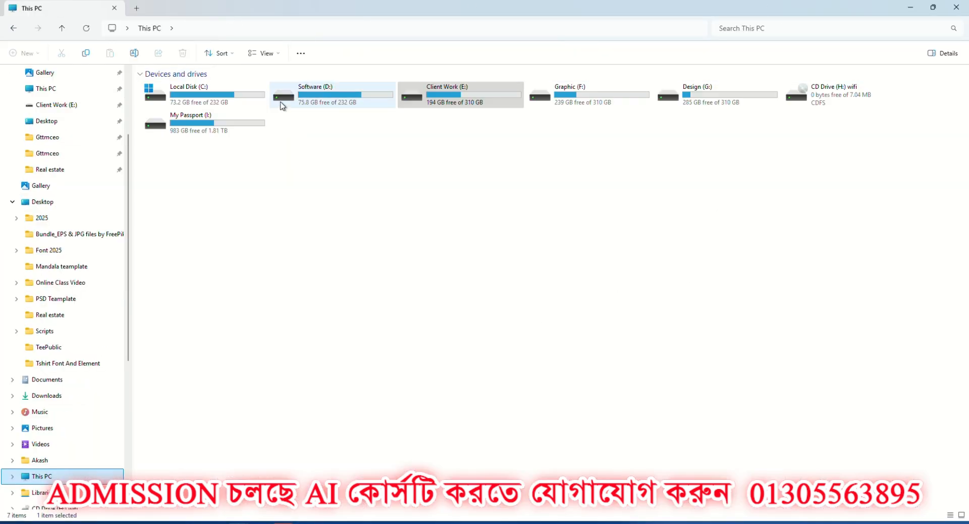
{"action": "double_click", "coordinate": [337, 102]}
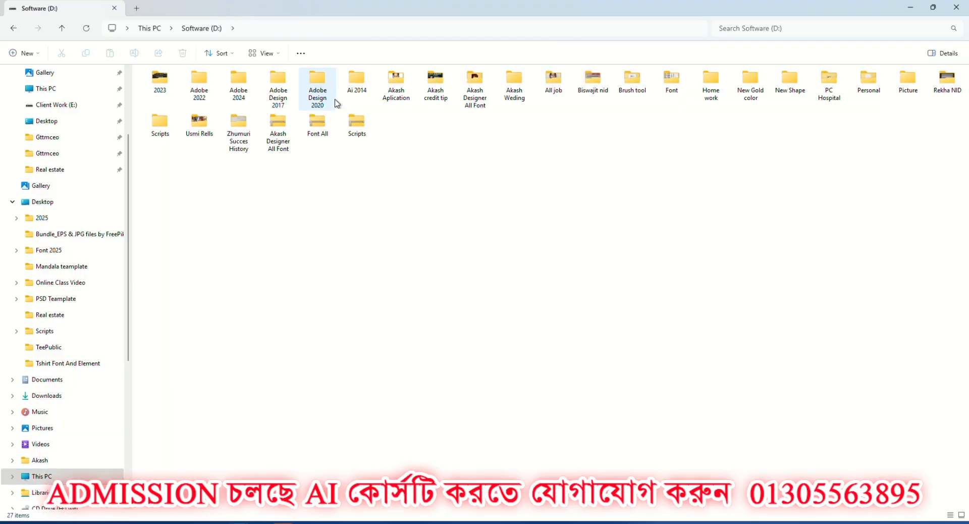
{"action": "double_click", "coordinate": [473, 89]}
{"action": "left_click", "coordinate": [175, 187]}
{"action": "double_click", "coordinate": [176, 186]}
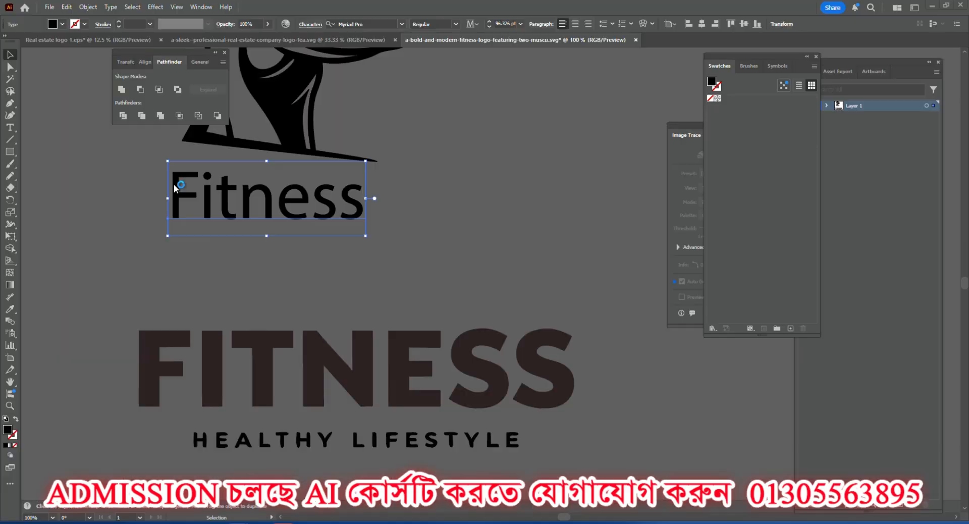
{"action": "left_click", "coordinate": [536, 293]}
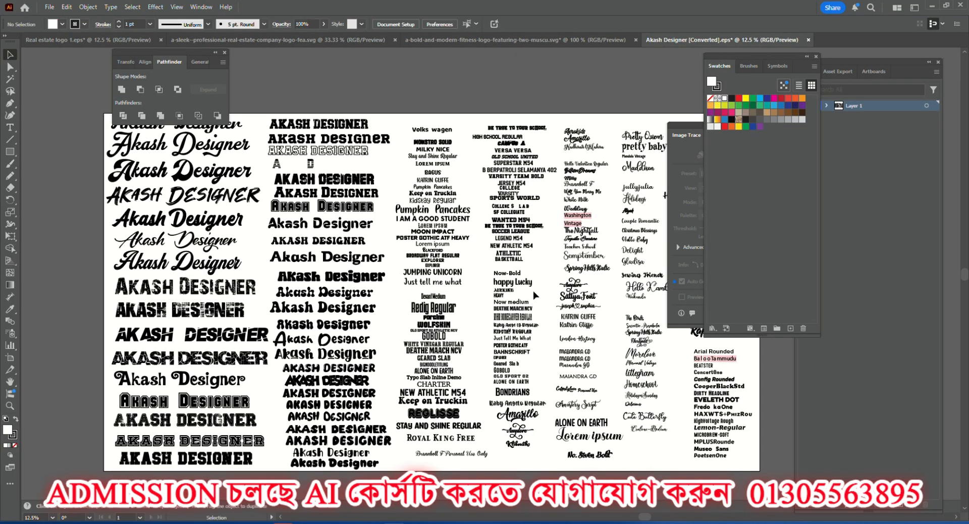
Select the MOON IMPACT sample in the font sheet and copy its font family name.
{"action": "scroll", "coordinate": [465, 204], "scroll_direction": "up", "scroll_amount": 3}
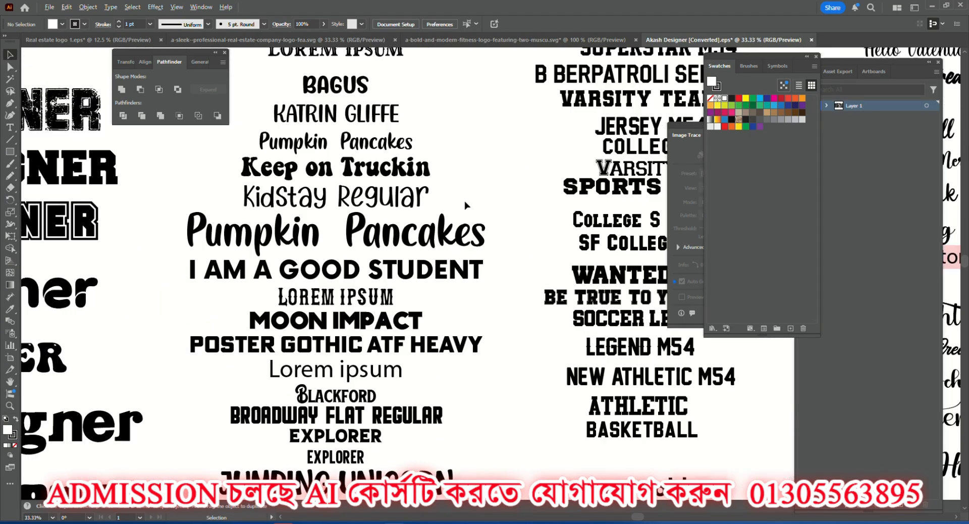
{"action": "scroll", "coordinate": [429, 285], "scroll_direction": "up", "scroll_amount": 1}
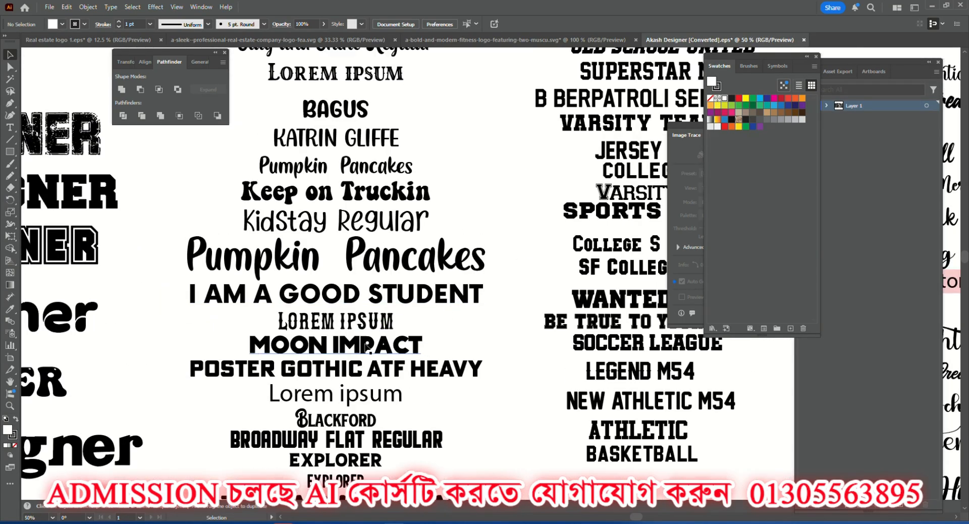
{"action": "left_click", "coordinate": [345, 350]}
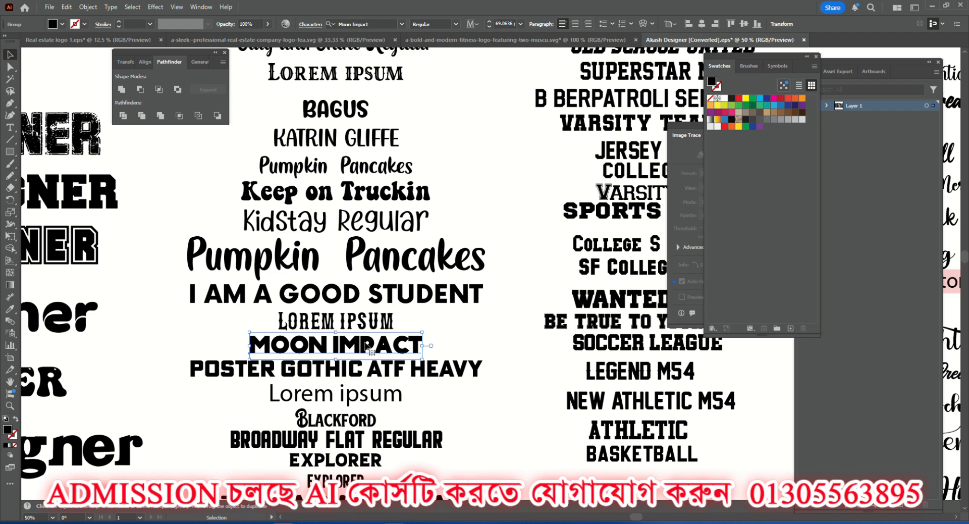
{"action": "left_click", "coordinate": [382, 24]}
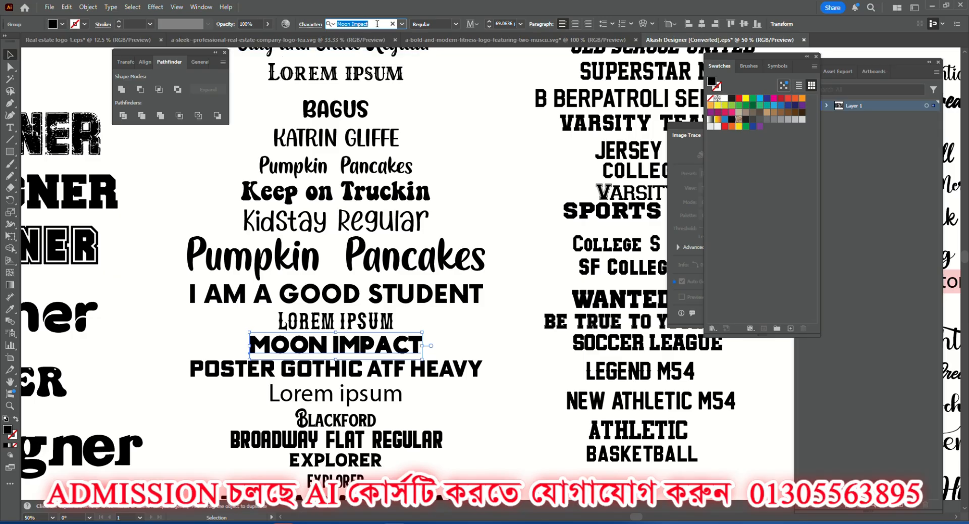
Go to the fitness logo document and apply the Moon Impact font to the "Fitness" text under the woman figure.
{"action": "left_click", "coordinate": [117, 35]}
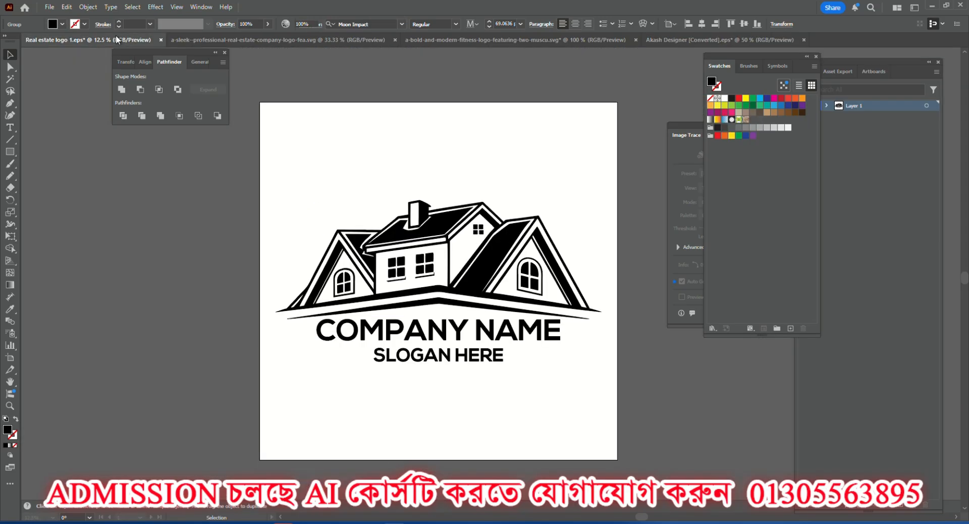
{"action": "left_click", "coordinate": [233, 36]}
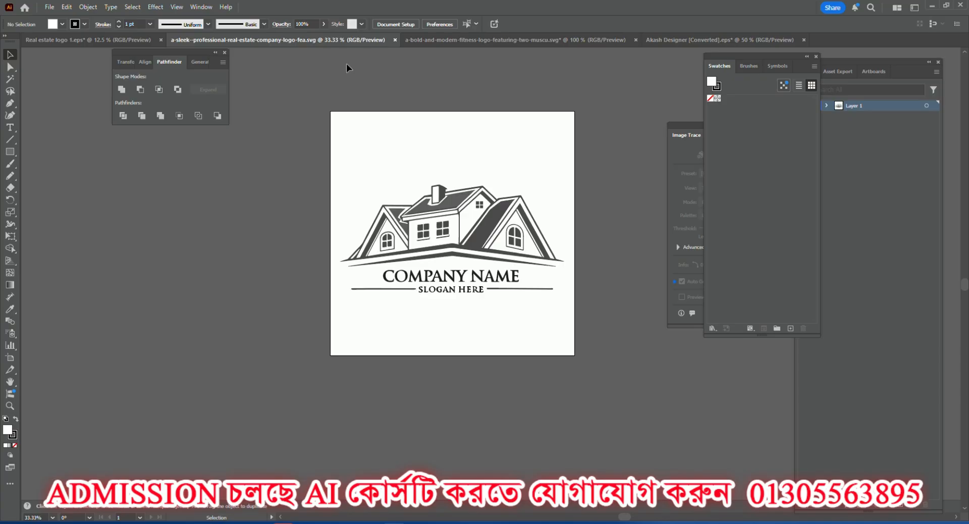
{"action": "left_click", "coordinate": [426, 39]}
{"action": "scroll", "coordinate": [289, 220], "scroll_direction": "up", "scroll_amount": 2}
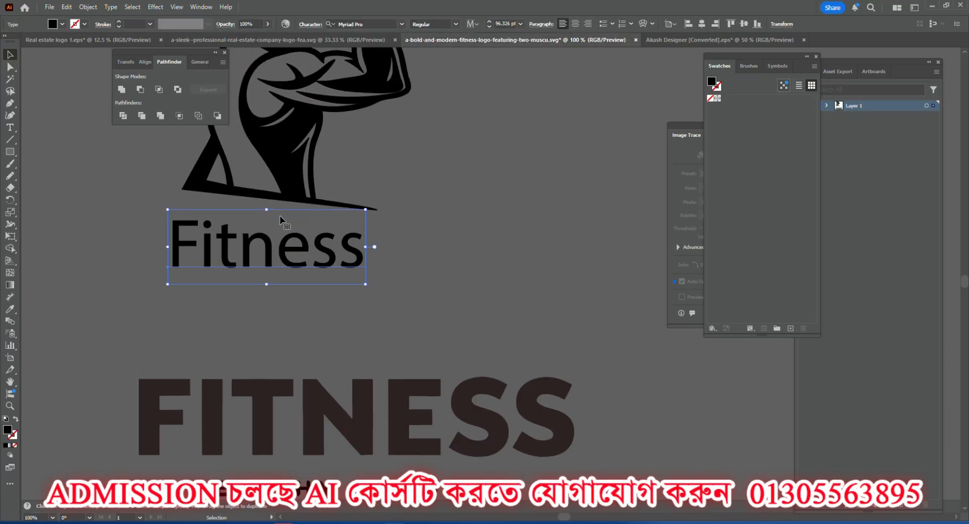
{"action": "left_click", "coordinate": [368, 24]}
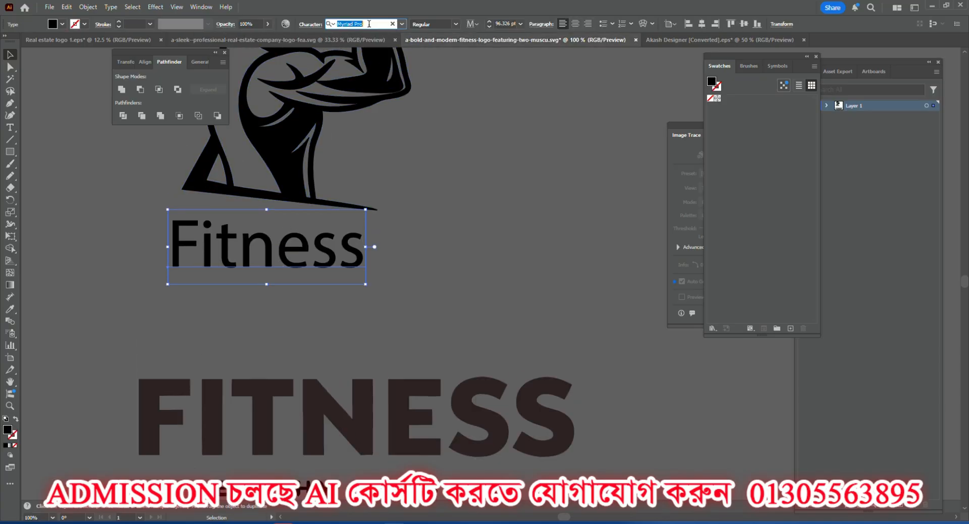
{"action": "type", "text": "Moon Impact"}
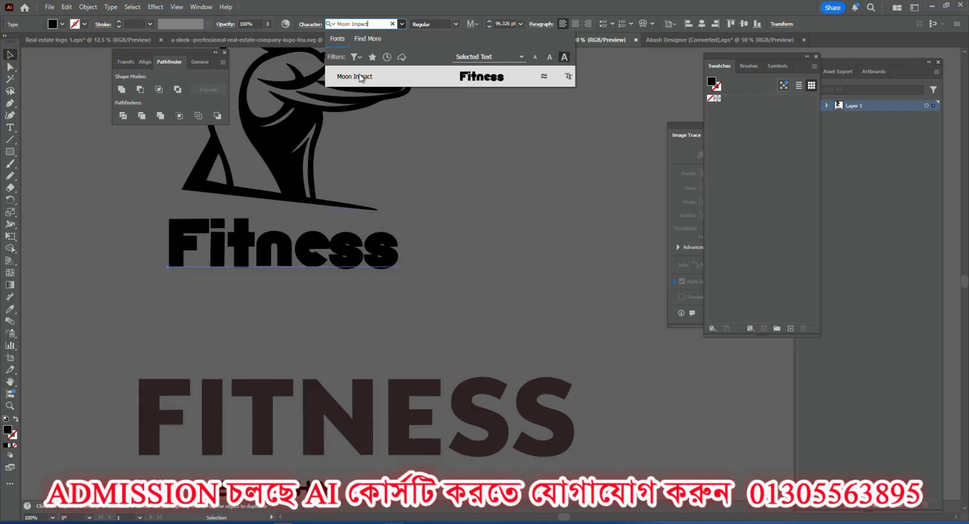
{"action": "left_click", "coordinate": [359, 77]}
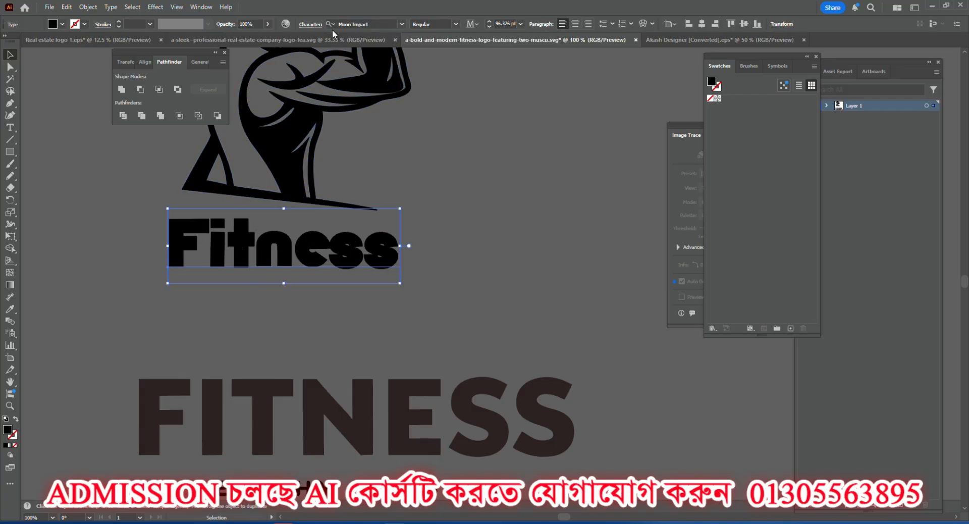
Turn on All Caps for the "Fitness" text and move it slightly left and down beneath the figure.
{"action": "left_click", "coordinate": [309, 23]}
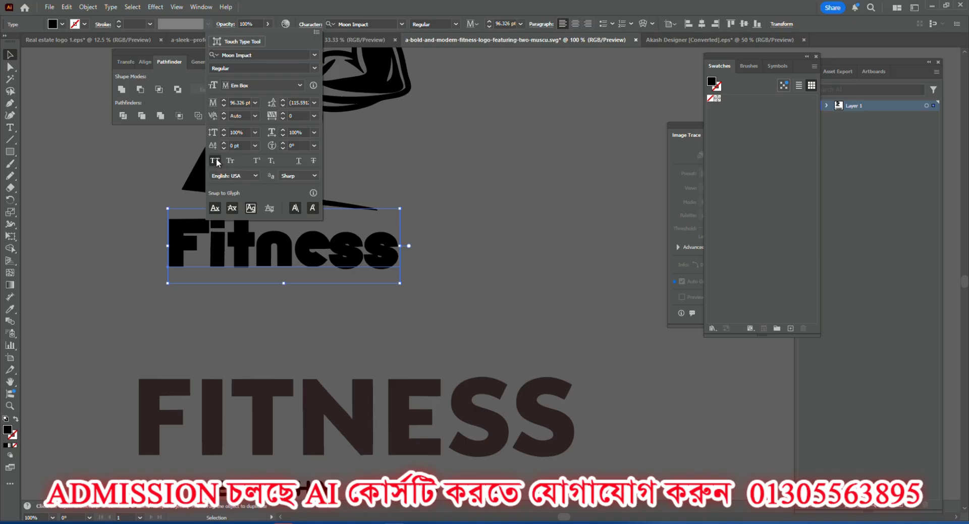
{"action": "left_click", "coordinate": [216, 159]}
{"action": "scroll", "coordinate": [345, 310], "scroll_direction": "up", "scroll_amount": 3}
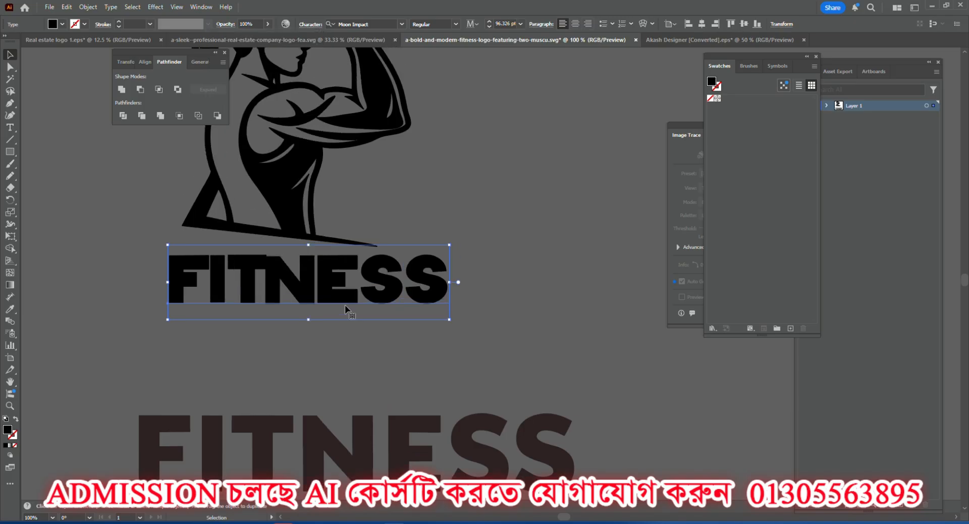
{"action": "left_click_drag", "start_coordinate": [337, 282], "coordinate": [298, 290]}
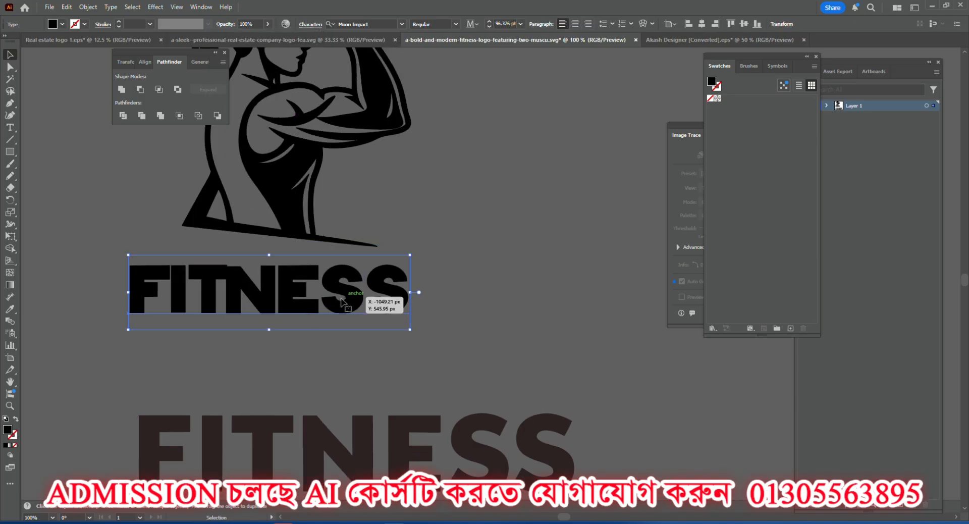
Set the leading of the new FITNESS text to Auto.
{"action": "left_click", "coordinate": [310, 25]}
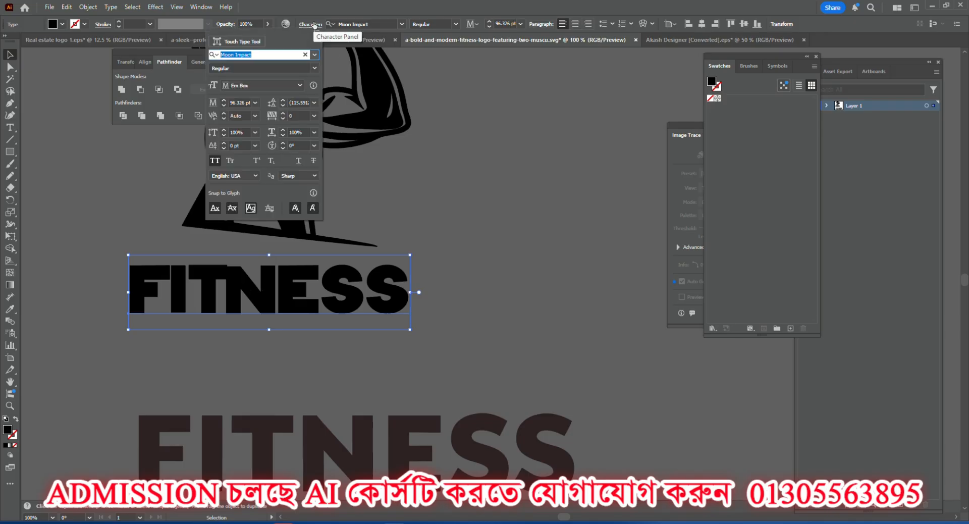
{"action": "left_click", "coordinate": [314, 102]}
{"action": "left_click", "coordinate": [318, 108]}
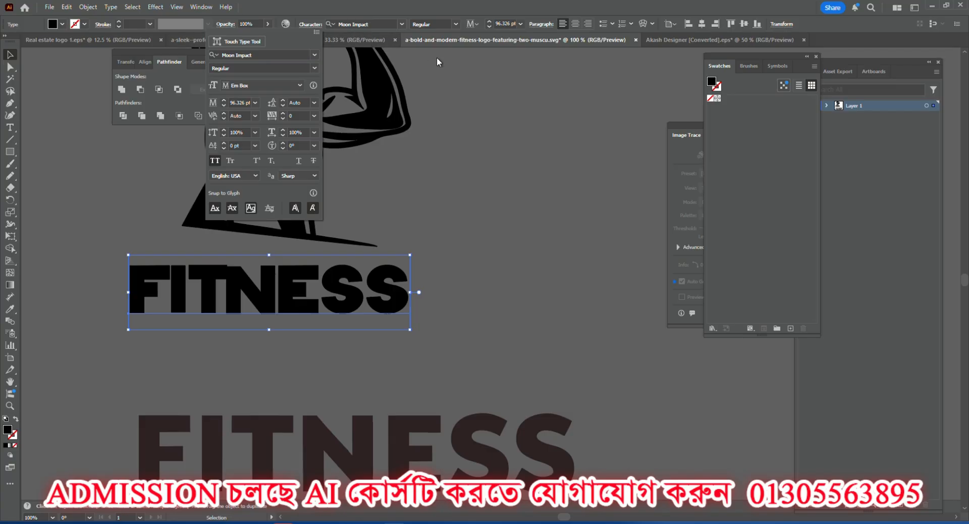
Return to the font sample sheet and check which font the "I AM A GOOD STUDENT" sample uses.
{"action": "left_click", "coordinate": [660, 39]}
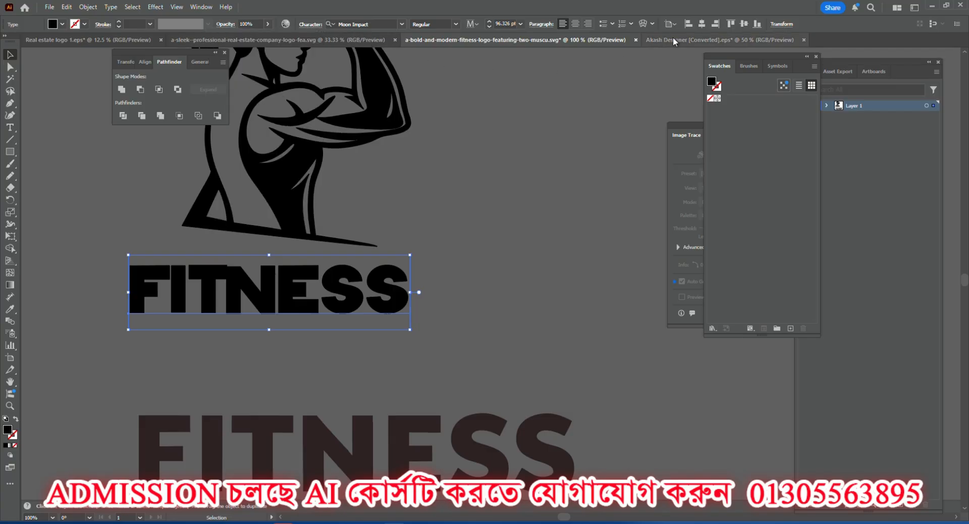
{"action": "left_click", "coordinate": [673, 39]}
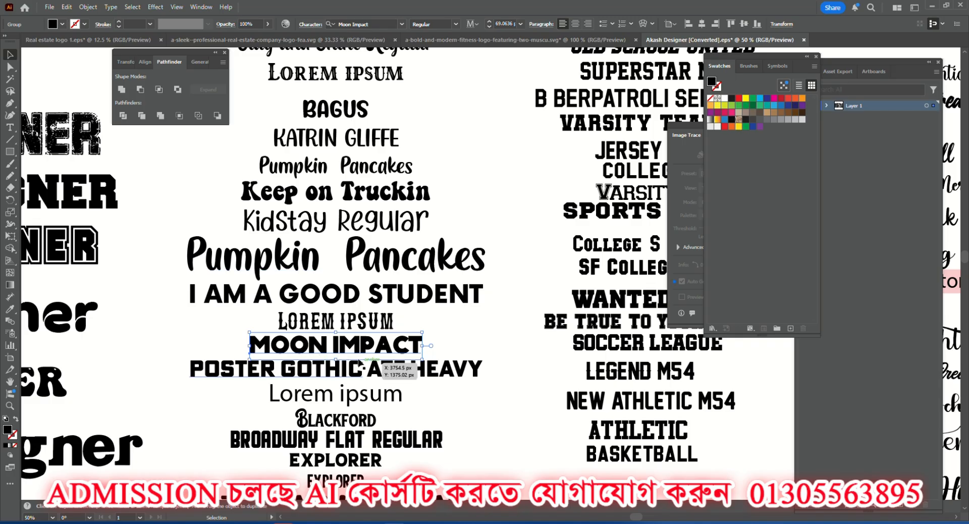
{"action": "left_click", "coordinate": [334, 296]}
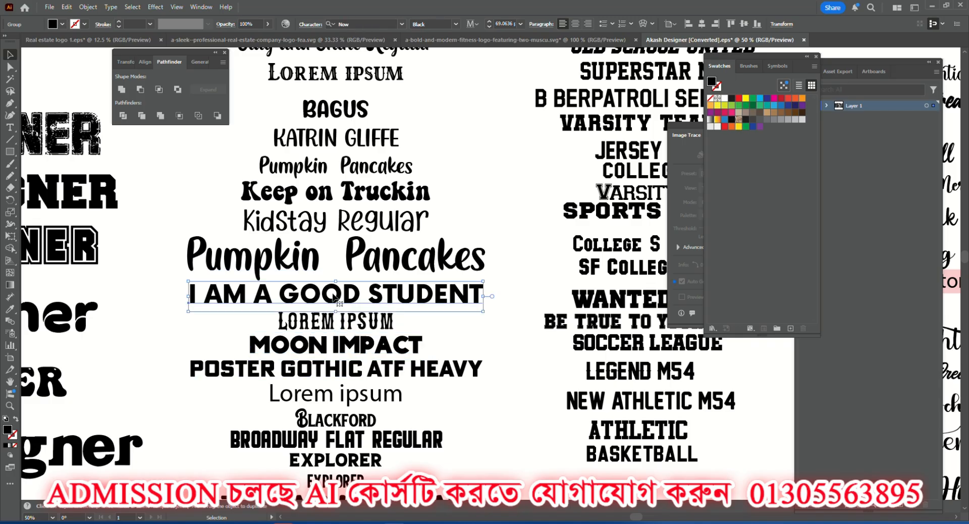
{"action": "scroll", "coordinate": [334, 297], "scroll_direction": "up", "scroll_amount": 5}
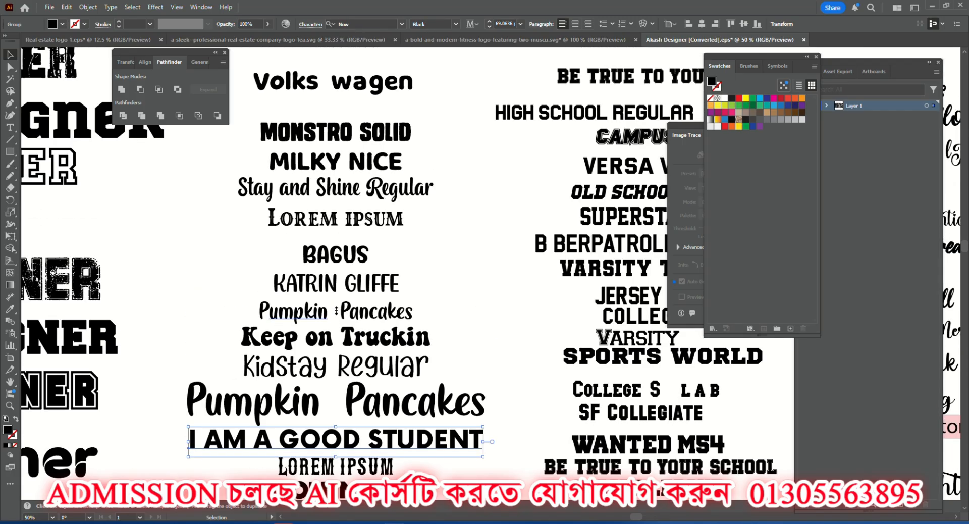
{"action": "scroll", "coordinate": [332, 304], "scroll_direction": "down", "scroll_amount": 12}
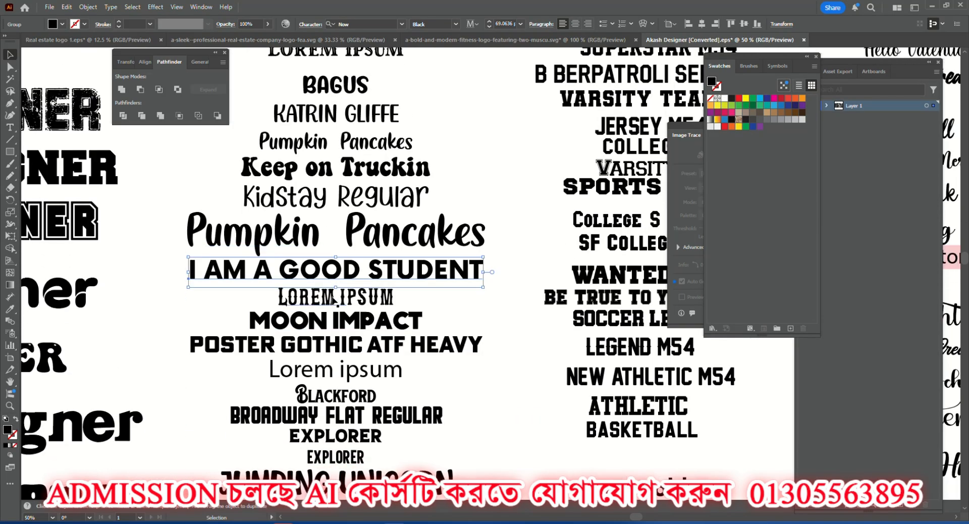
{"action": "scroll", "coordinate": [286, 297], "scroll_direction": "down", "scroll_amount": 4}
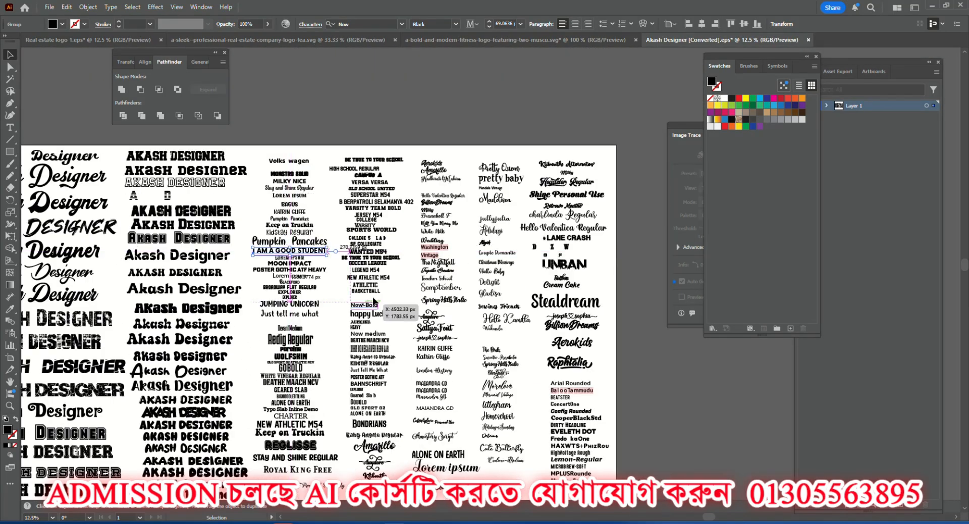
Find the VERSA VERSA sample among the varsity-style fonts and copy its font family name.
{"action": "scroll", "coordinate": [378, 303], "scroll_direction": "up", "scroll_amount": 3}
{"action": "scroll", "coordinate": [378, 320], "scroll_direction": "up", "scroll_amount": 2}
{"action": "scroll", "coordinate": [379, 323], "scroll_direction": "up", "scroll_amount": 3}
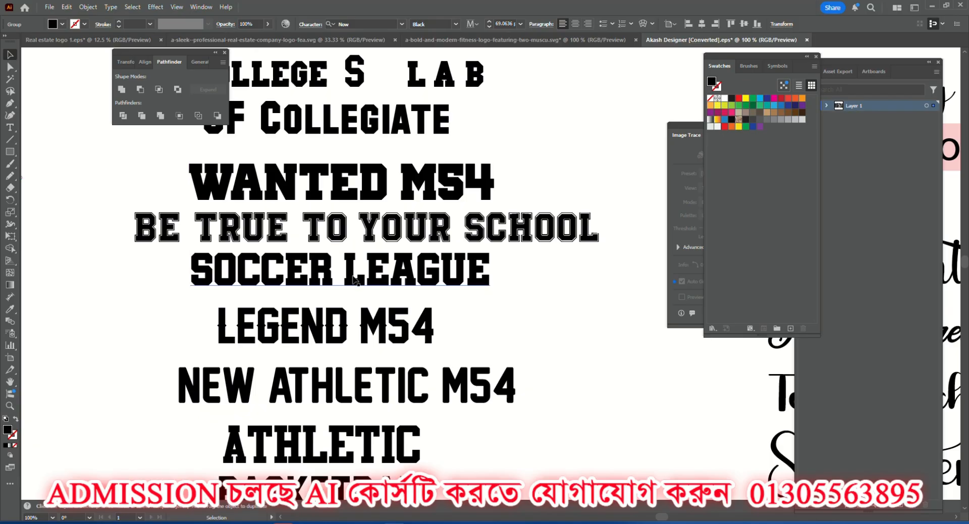
{"action": "scroll", "coordinate": [355, 289], "scroll_direction": "up", "scroll_amount": 6}
{"action": "scroll", "coordinate": [355, 288], "scroll_direction": "down", "scroll_amount": 2}
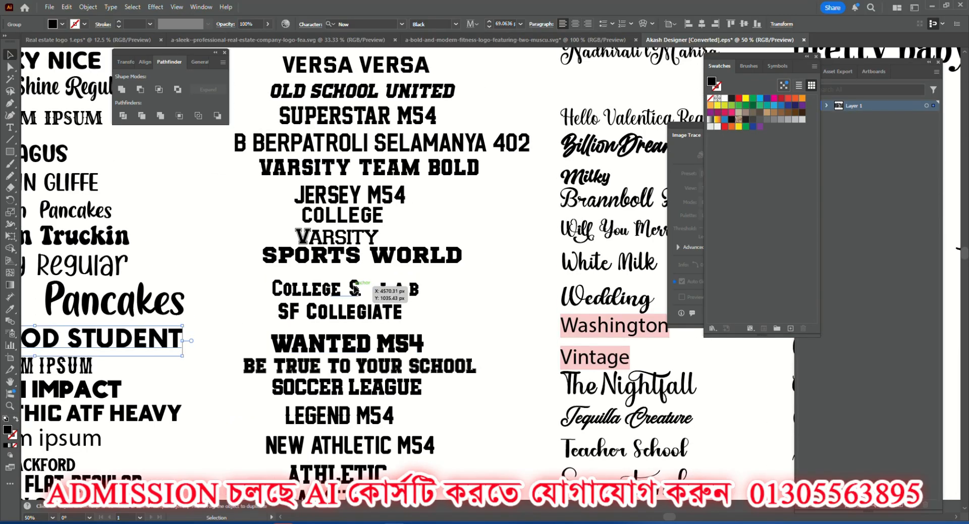
{"action": "scroll", "coordinate": [355, 289], "scroll_direction": "up", "scroll_amount": 3}
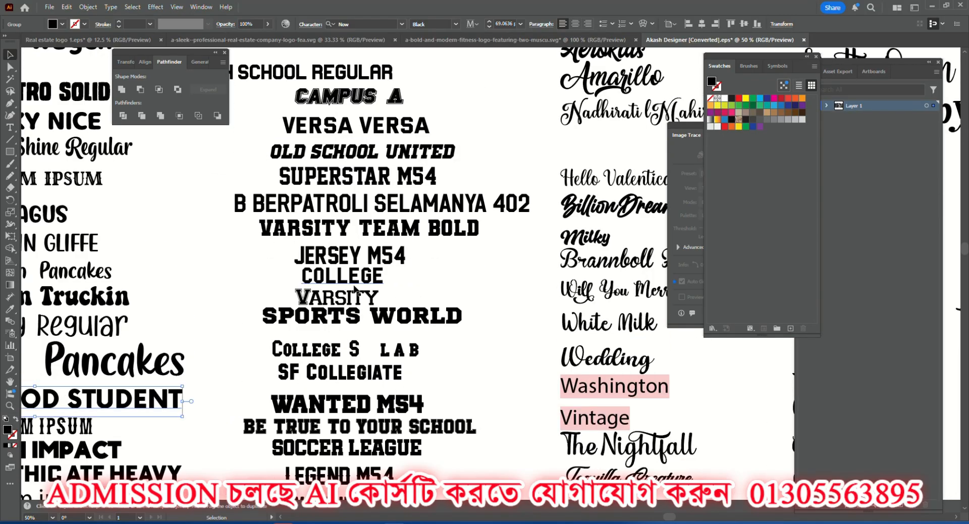
{"action": "scroll", "coordinate": [355, 288], "scroll_direction": "up", "scroll_amount": 2}
{"action": "scroll", "coordinate": [349, 263], "scroll_direction": "up", "scroll_amount": 4}
{"action": "scroll", "coordinate": [344, 252], "scroll_direction": "up", "scroll_amount": 1}
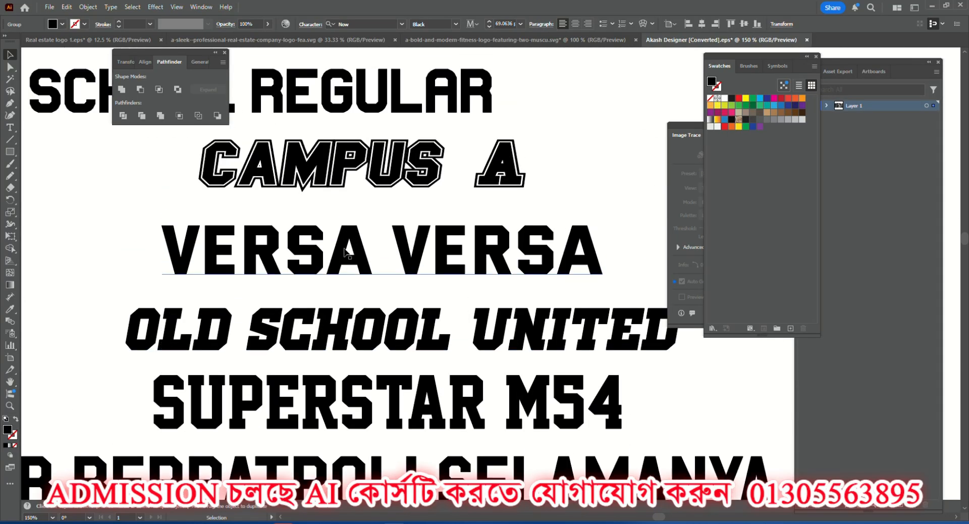
{"action": "left_click", "coordinate": [346, 253]}
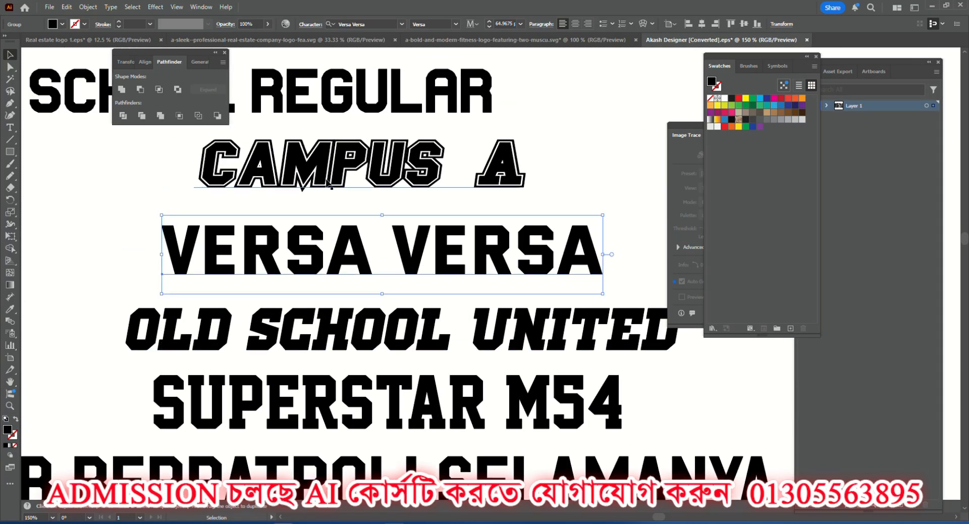
{"action": "left_click", "coordinate": [378, 23]}
{"action": "key", "text": "ctrl+c"}
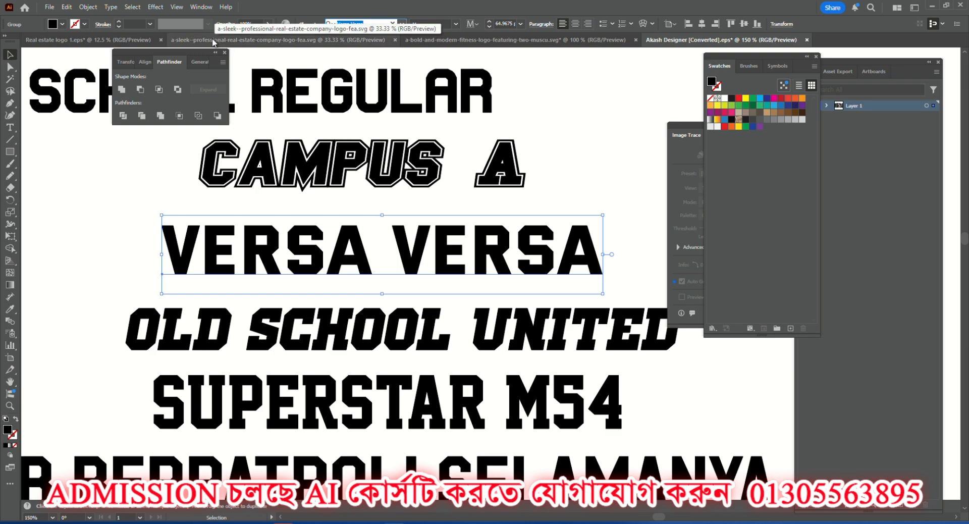
Apply the Versa Versa font to the new FITNESS text in the fitness logo and move it closer beneath the figure.
{"action": "left_click", "coordinate": [432, 40]}
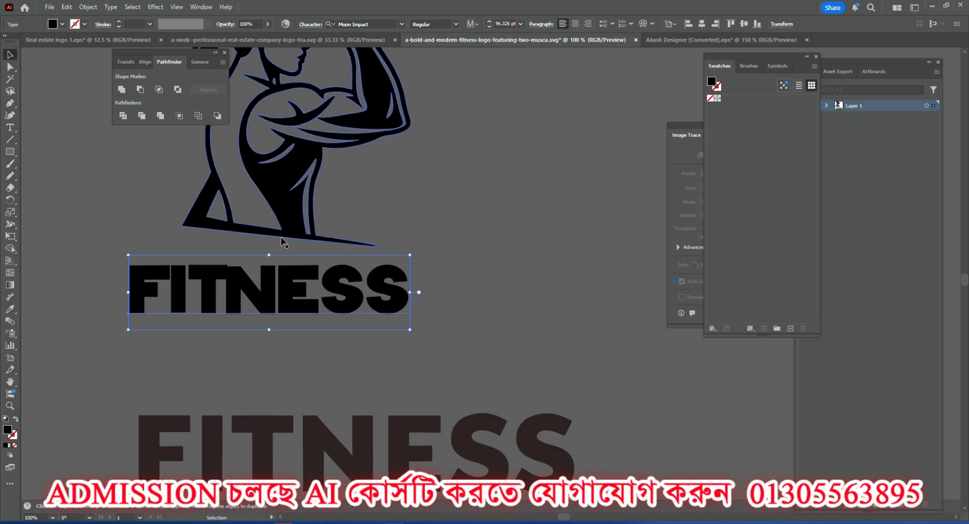
{"action": "left_click", "coordinate": [377, 23]}
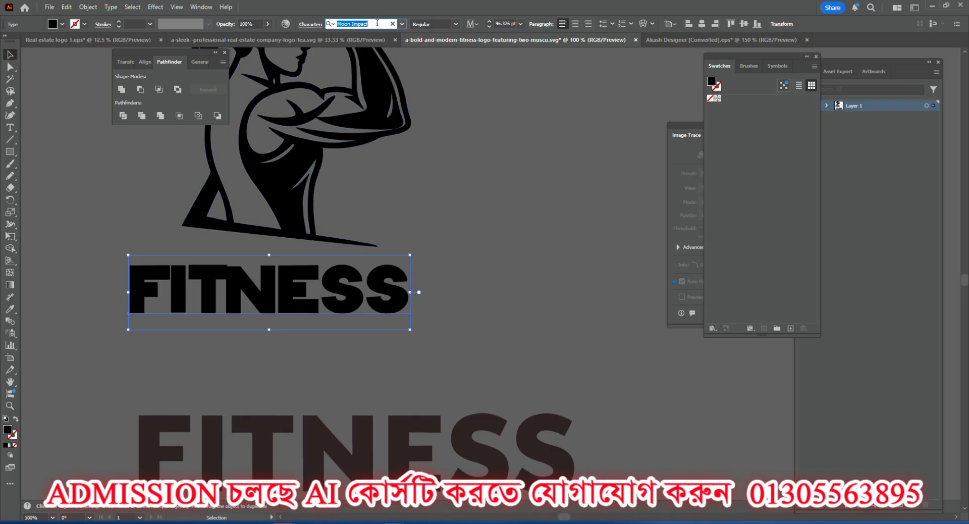
{"action": "key", "text": "ctrl+v"}
{"action": "left_click", "coordinate": [364, 76]}
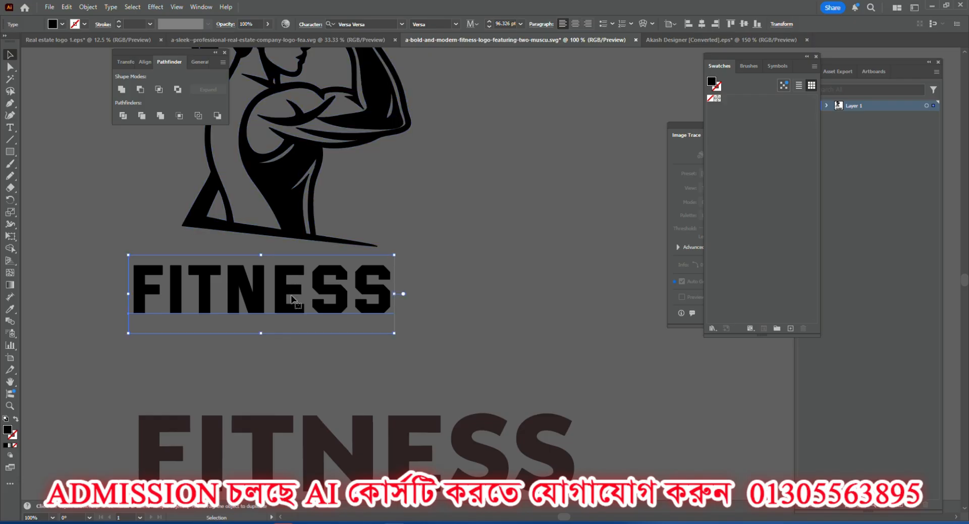
{"action": "mouse_move", "coordinate": [327, 286]}
{"action": "left_mouse_down"}
{"action": "mouse_move", "coordinate": [331, 294]}
{"action": "mouse_move", "coordinate": [331, 276]}
{"action": "left_mouse_up"}
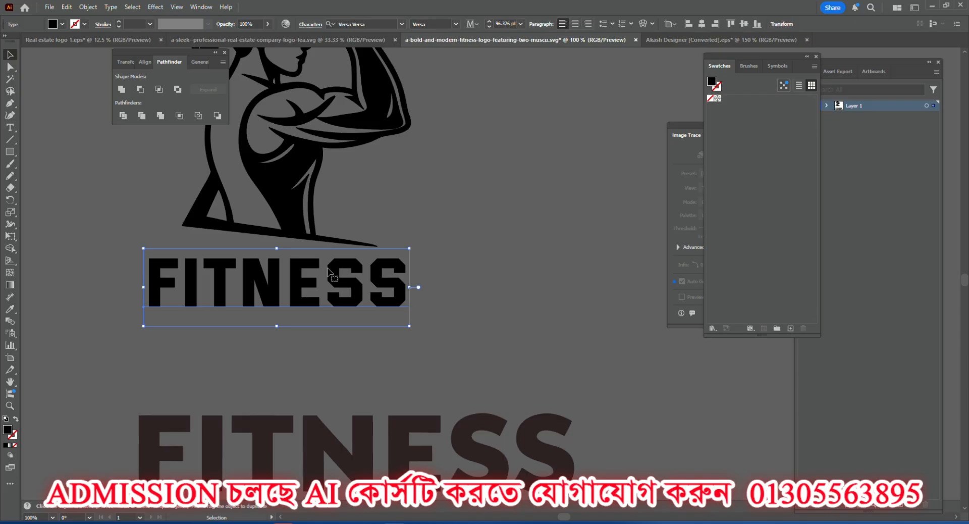
{"action": "left_click", "coordinate": [443, 311]}
Add a new "HEALTHY LIFESTYLE" text line in Versa Versa at 12 pt below the new FITNESS text.
{"action": "scroll", "coordinate": [443, 311], "scroll_direction": "down", "scroll_amount": 1}
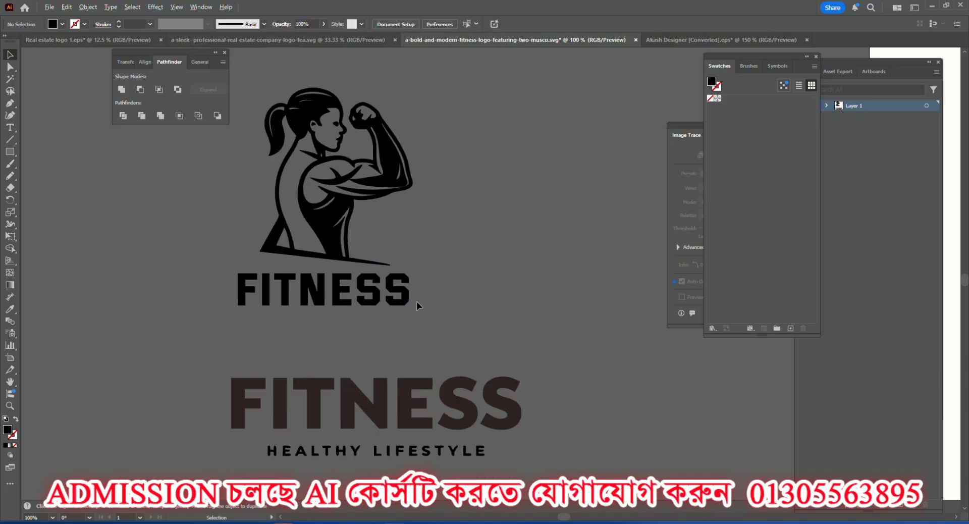
{"action": "scroll", "coordinate": [416, 301], "scroll_direction": "down", "scroll_amount": 1}
{"action": "scroll", "coordinate": [370, 303], "scroll_direction": "up", "scroll_amount": 2}
{"action": "scroll", "coordinate": [359, 304], "scroll_direction": "down", "scroll_amount": 1}
{"action": "scroll", "coordinate": [359, 304], "scroll_direction": "down", "scroll_amount": 1}
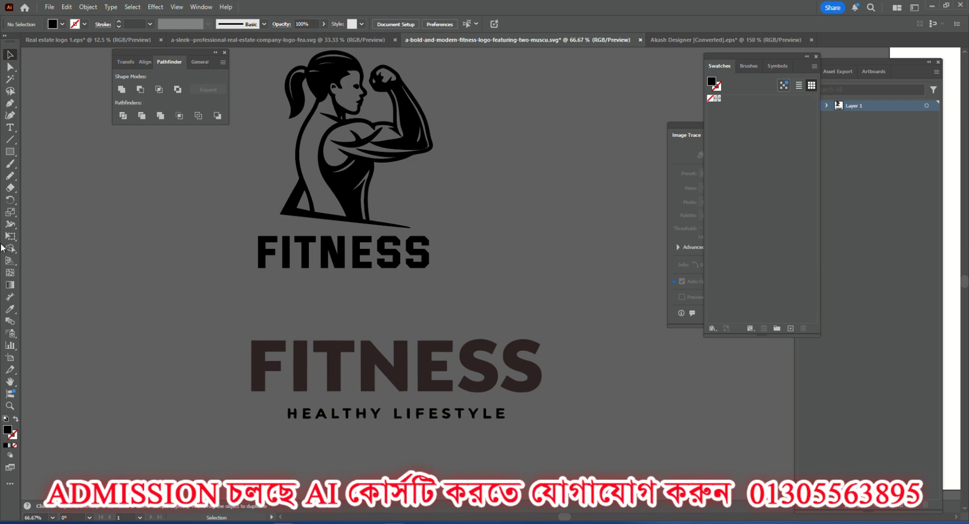
{"action": "left_click", "coordinate": [12, 128]}
{"action": "left_click", "coordinate": [280, 305]}
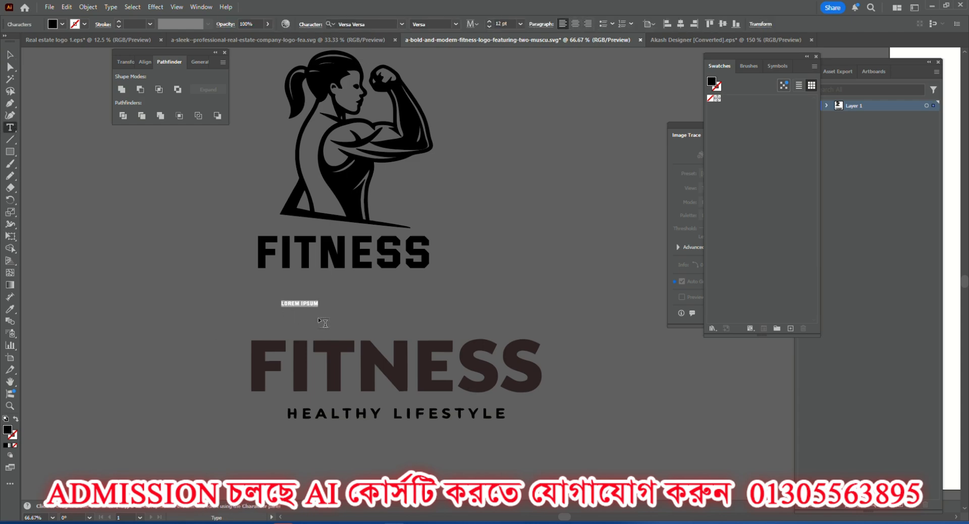
{"action": "type", "text": "HEALTHY LIFESTYLE"}
{"action": "key", "text": "Escape"}
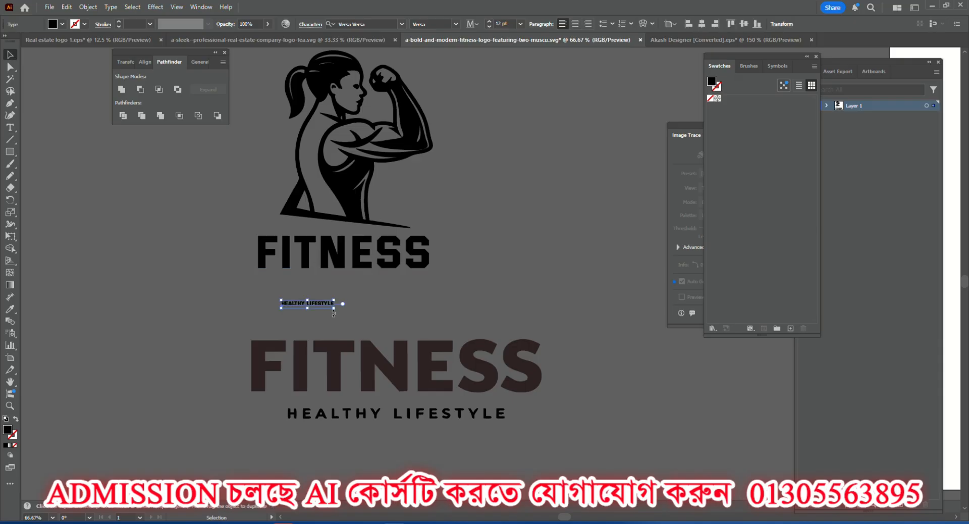
Enlarge the HEALTHY LIFESTYLE line to about 31 pt and position it centred directly beneath the new FITNESS text.
{"action": "mouse_move", "coordinate": [334, 309]}
{"action": "left_mouse_down"}
{"action": "mouse_move", "coordinate": [376, 312]}
{"action": "mouse_move", "coordinate": [376, 275]}
{"action": "left_mouse_up"}
{"action": "scroll", "coordinate": [376, 276], "scroll_direction": "up", "scroll_amount": 4}
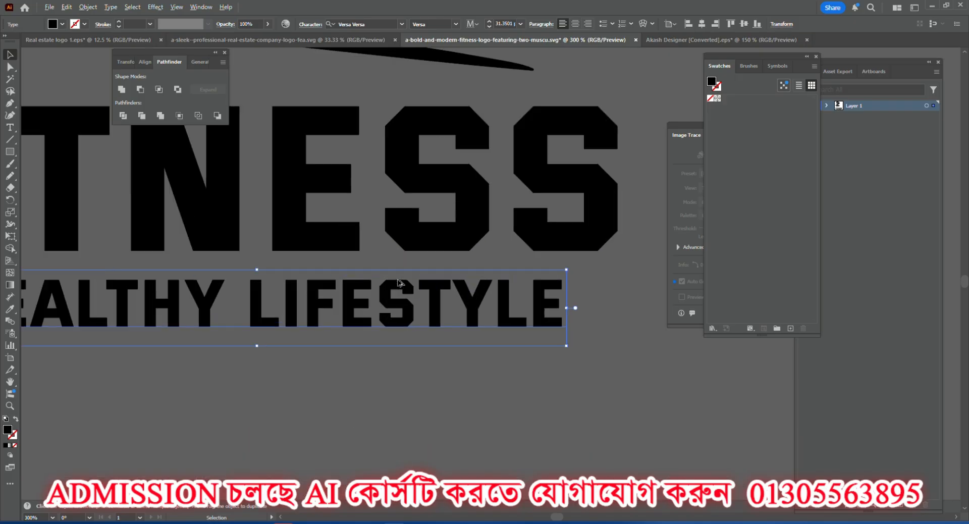
{"action": "scroll", "coordinate": [455, 305], "scroll_direction": "down", "scroll_amount": 3}
{"action": "left_click_drag", "start_coordinate": [452, 306], "coordinate": [439, 305]}
{"action": "left_click", "coordinate": [429, 340]}
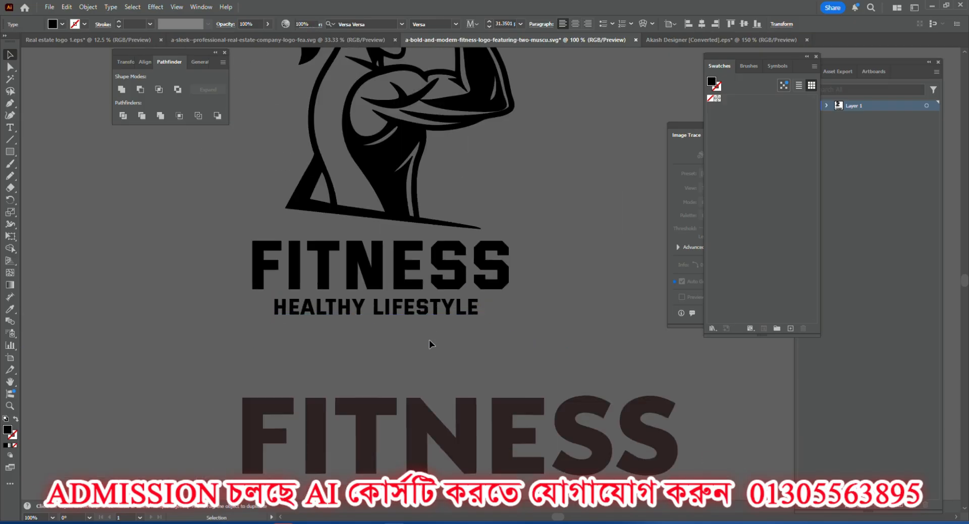
{"action": "scroll", "coordinate": [429, 340], "scroll_direction": "up", "scroll_amount": 1}
{"action": "left_click_drag", "start_coordinate": [401, 334], "coordinate": [397, 335]}
{"action": "left_click", "coordinate": [436, 379]}
Scale the FITNESS text down to about 89.5 pt, closer to the figure, and move HEALTHY LIFESTYLE up beneath it.
{"action": "left_click", "coordinate": [343, 271]}
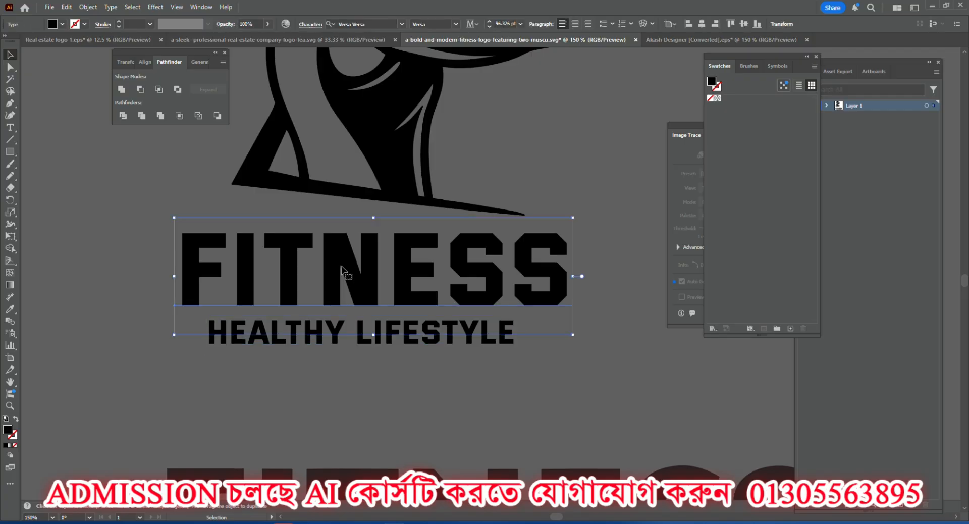
{"action": "mouse_move", "coordinate": [342, 271]}
{"action": "left_mouse_down"}
{"action": "mouse_move", "coordinate": [368, 268]}
{"action": "mouse_move", "coordinate": [339, 266]}
{"action": "left_mouse_up"}
{"action": "left_click_drag", "start_coordinate": [573, 213], "coordinate": [554, 207]}
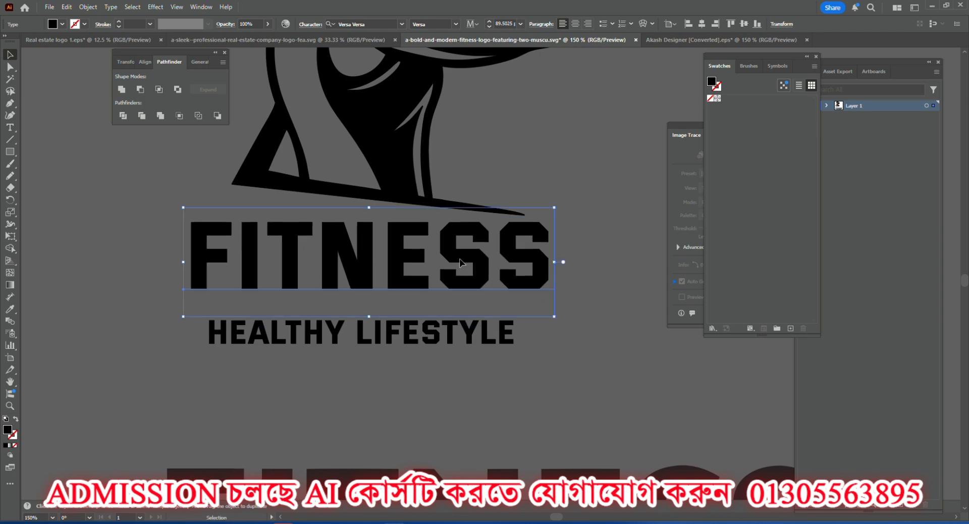
{"action": "left_click_drag", "start_coordinate": [328, 338], "coordinate": [341, 324]}
Convert the new FITNESS and HEALTHY LIFESTYLE texts to outlines.
{"action": "left_click", "coordinate": [338, 247], "text": "shift"}
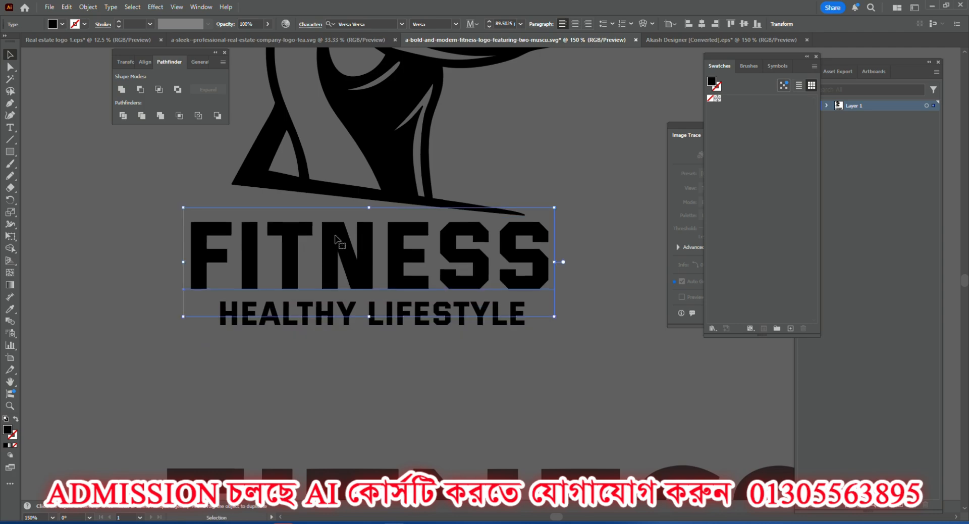
{"action": "right_click", "coordinate": [339, 245]}
{"action": "left_click", "coordinate": [376, 330]}
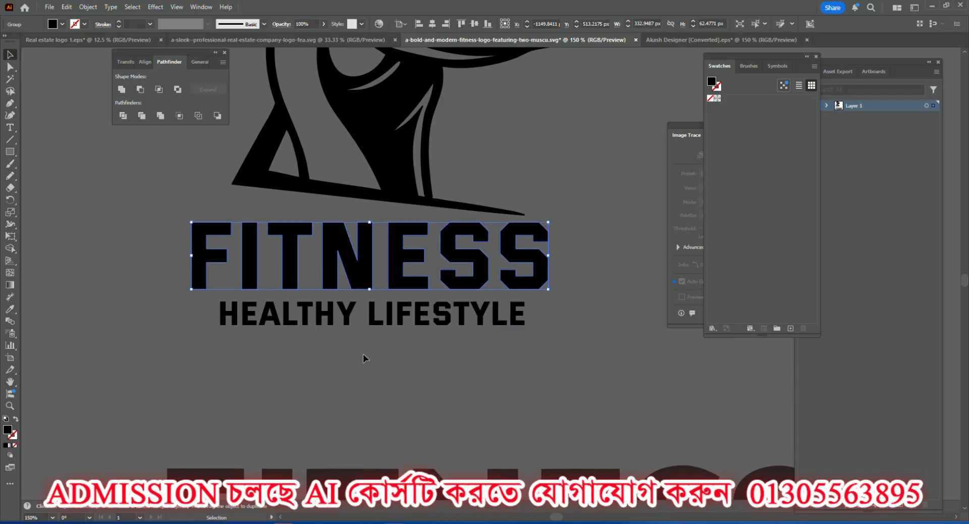
{"action": "left_click", "coordinate": [362, 353]}
{"action": "right_click", "coordinate": [346, 317]}
{"action": "left_click", "coordinate": [376, 331]}
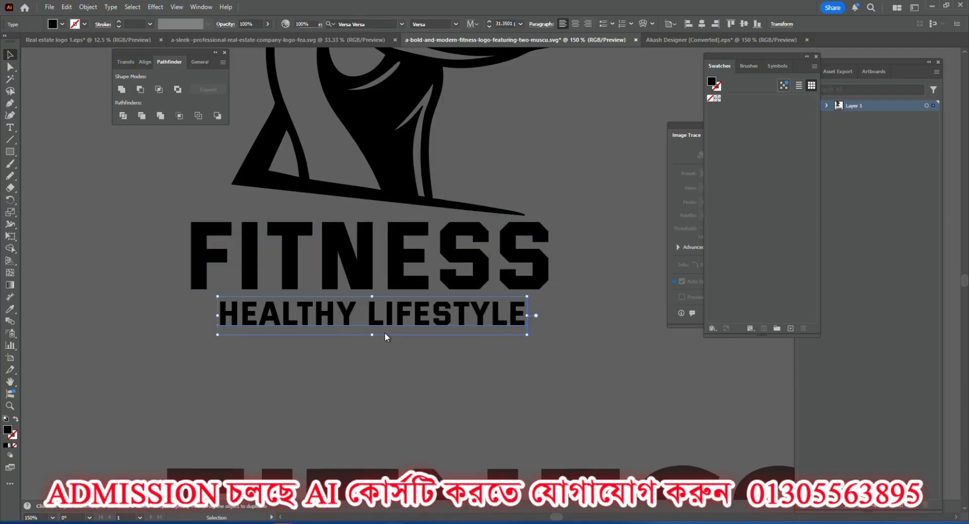
Fine-tune the positions of the outlined FITNESS and HEALTHY LIFESTYLE lettering so both sit evenly spaced below the figure.
{"action": "left_click", "coordinate": [375, 285]}
{"action": "left_click_drag", "start_coordinate": [374, 281], "coordinate": [359, 280]}
{"action": "left_click_drag", "start_coordinate": [384, 314], "coordinate": [382, 314]}
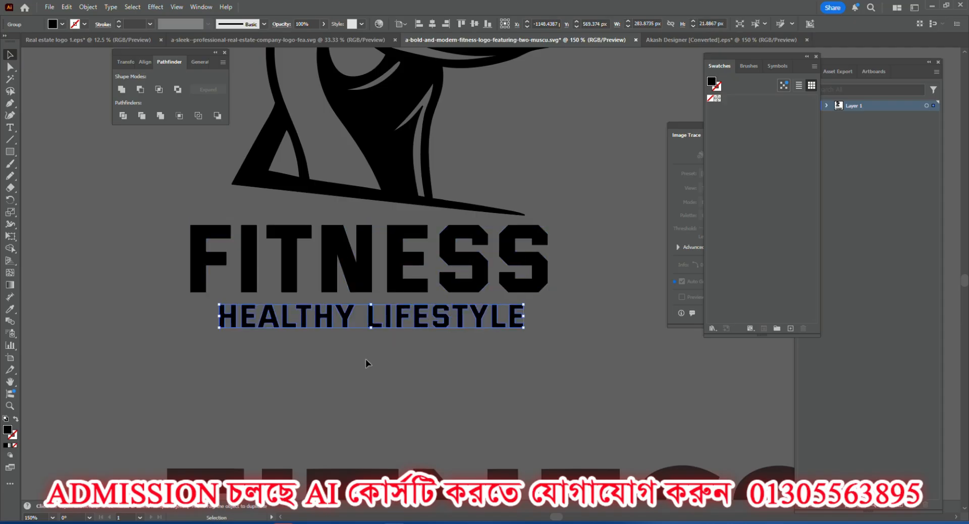
{"action": "left_click", "coordinate": [366, 358]}
Copy the finished fitness logo into the Real estate logo 1.eps document and delete the house logo there.
{"action": "scroll", "coordinate": [379, 344], "scroll_direction": "down", "scroll_amount": 3}
{"action": "left_click_drag", "start_coordinate": [231, 204], "coordinate": [443, 356]}
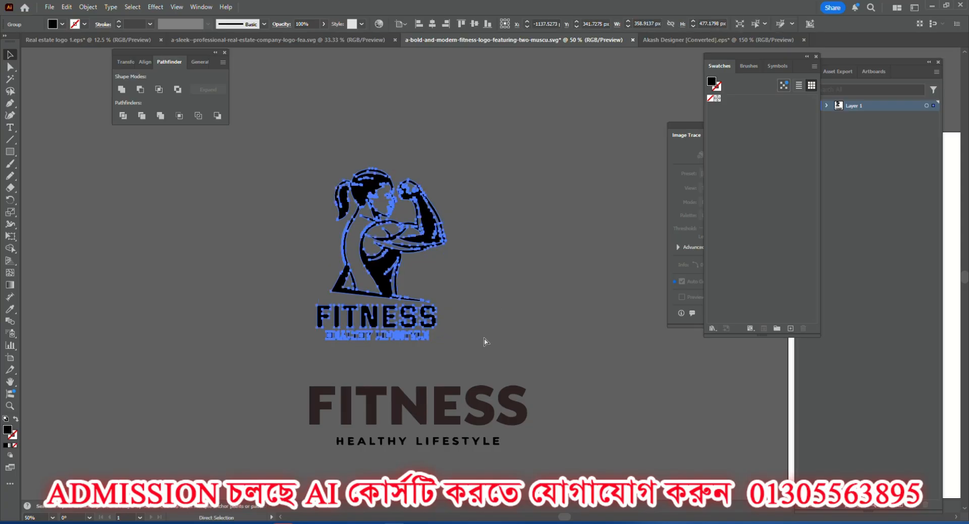
{"action": "left_click", "coordinate": [508, 277]}
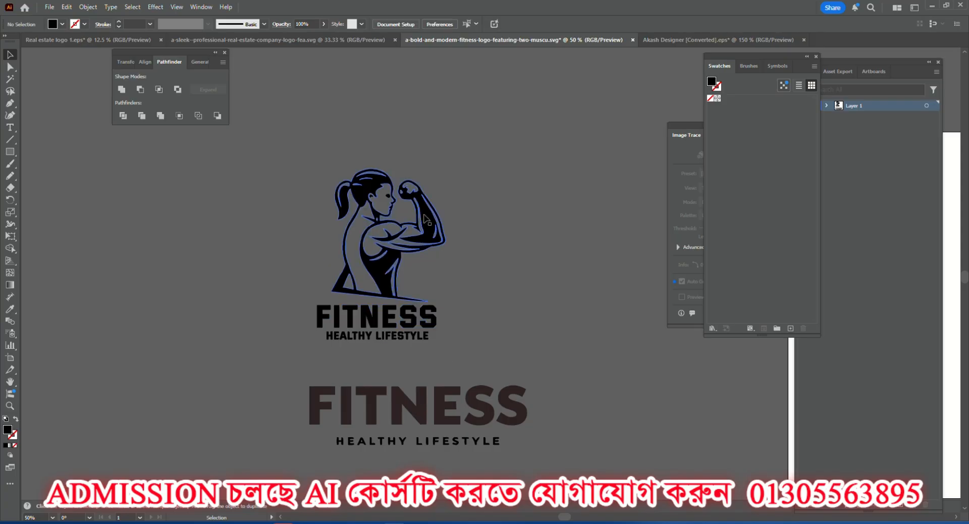
{"action": "left_click_drag", "start_coordinate": [425, 218], "coordinate": [328, 158]}
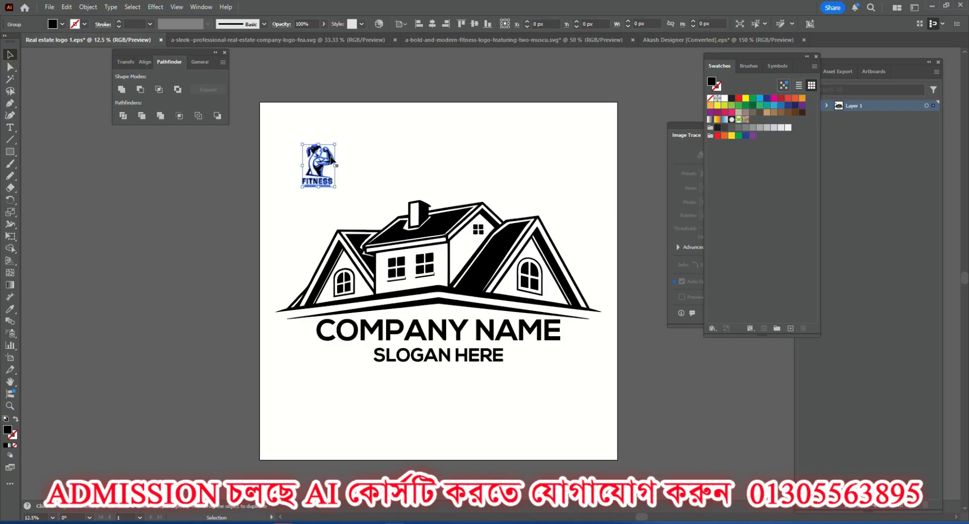
{"action": "left_click", "coordinate": [406, 256]}
{"action": "key", "text": "Delete"}
Enlarge the fitness logo to fill most of the artboard and centre it horizontally and vertically on the artboard.
{"action": "left_click_drag", "start_coordinate": [277, 113], "coordinate": [397, 256]}
{"action": "left_click_drag", "start_coordinate": [333, 186], "coordinate": [395, 297]}
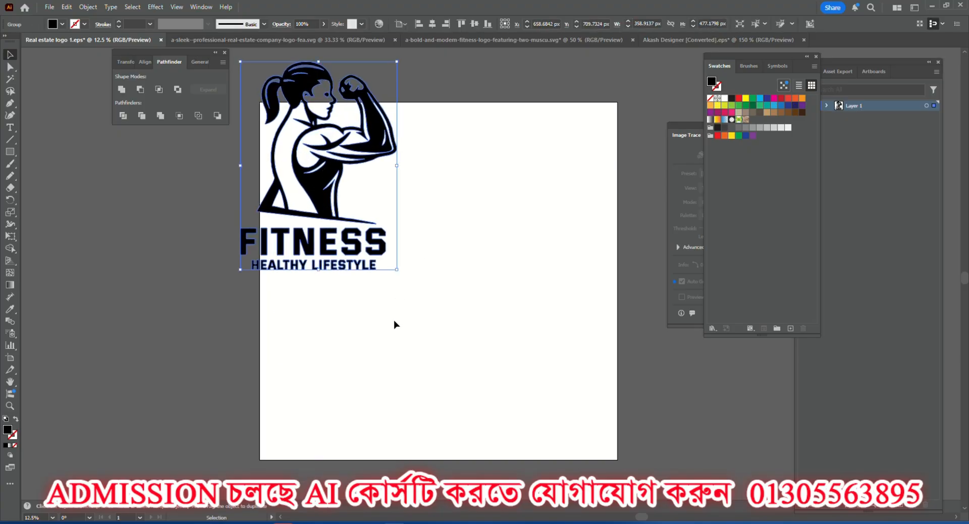
{"action": "left_click", "coordinate": [147, 62]}
{"action": "left_click", "coordinate": [138, 92]}
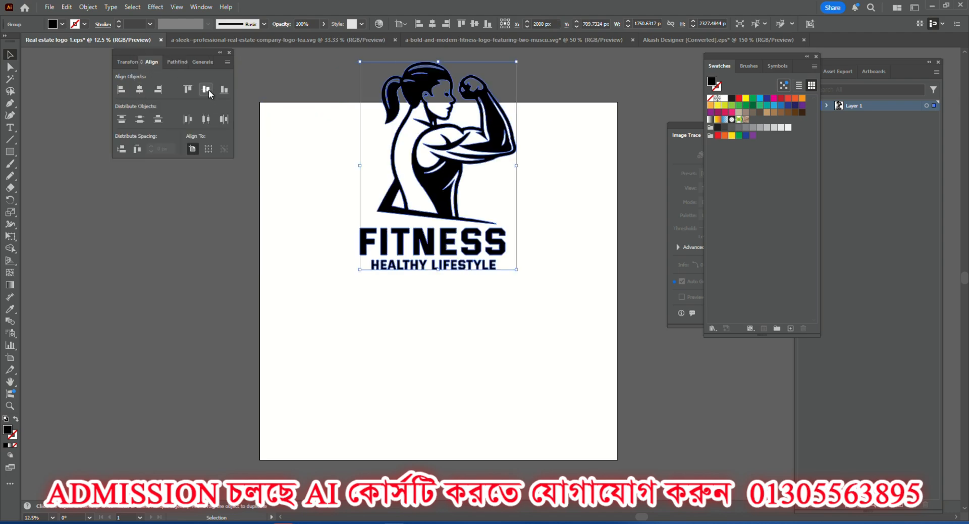
{"action": "left_click", "coordinate": [206, 89]}
{"action": "left_click_drag", "start_coordinate": [517, 176], "coordinate": [577, 132]}
{"action": "left_click", "coordinate": [588, 163]}
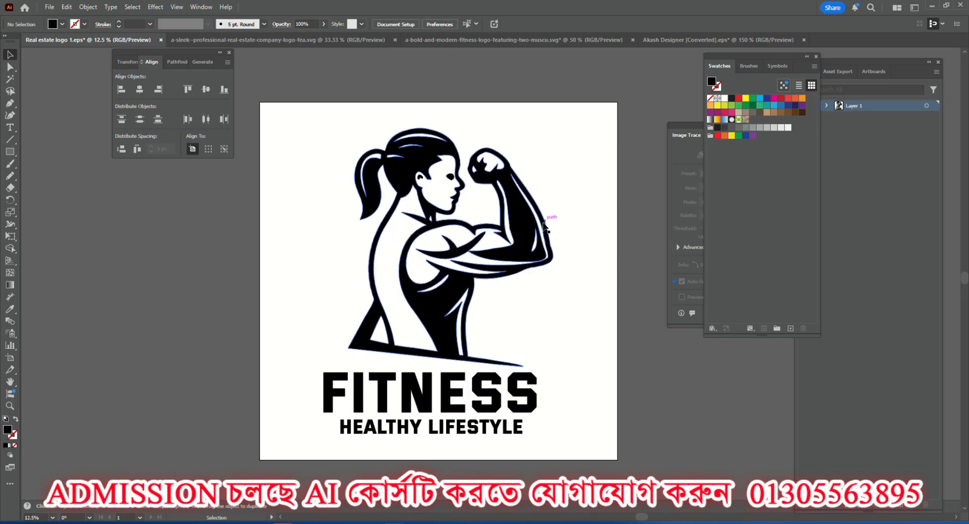
Save the document under the name Fitness 1 as Illustrator EPS in the Real estate folder, using the Illustrator 10 EPS version.
{"action": "left_click", "coordinate": [50, 7]}
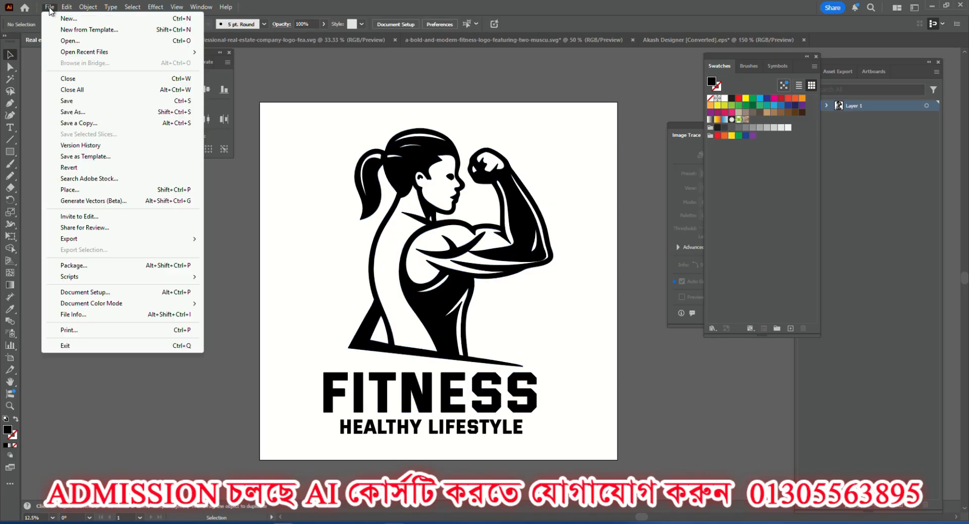
{"action": "left_click", "coordinate": [73, 112]}
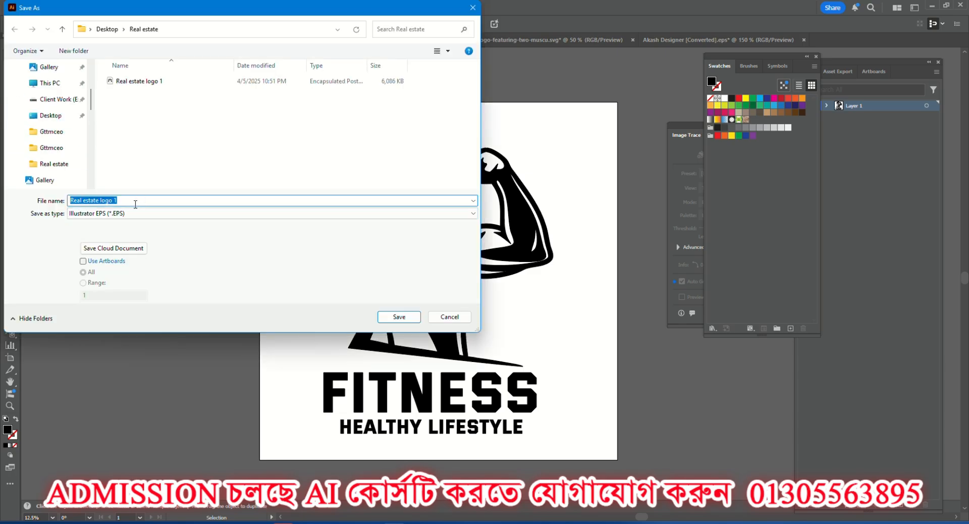
{"action": "type", "text": "Fitness"}
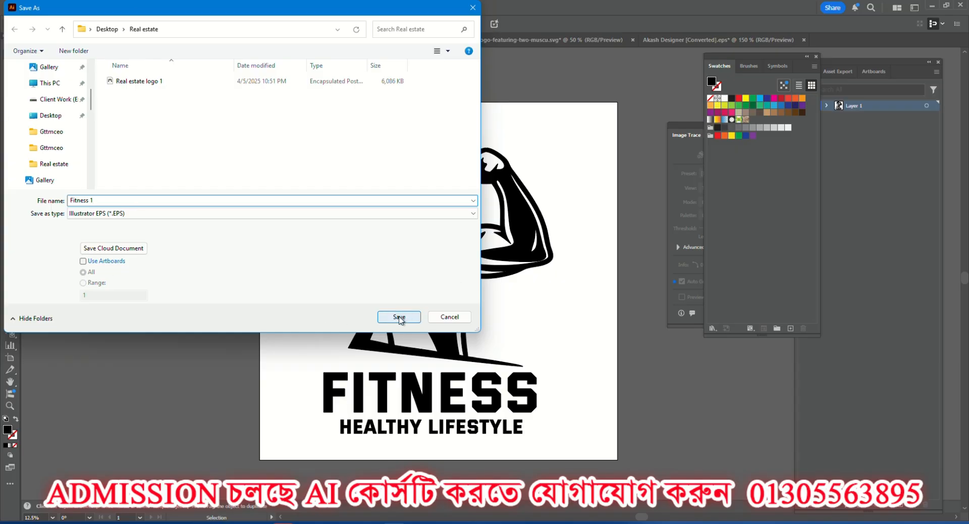
{"action": "left_click", "coordinate": [141, 215]}
{"action": "left_click", "coordinate": [142, 237]}
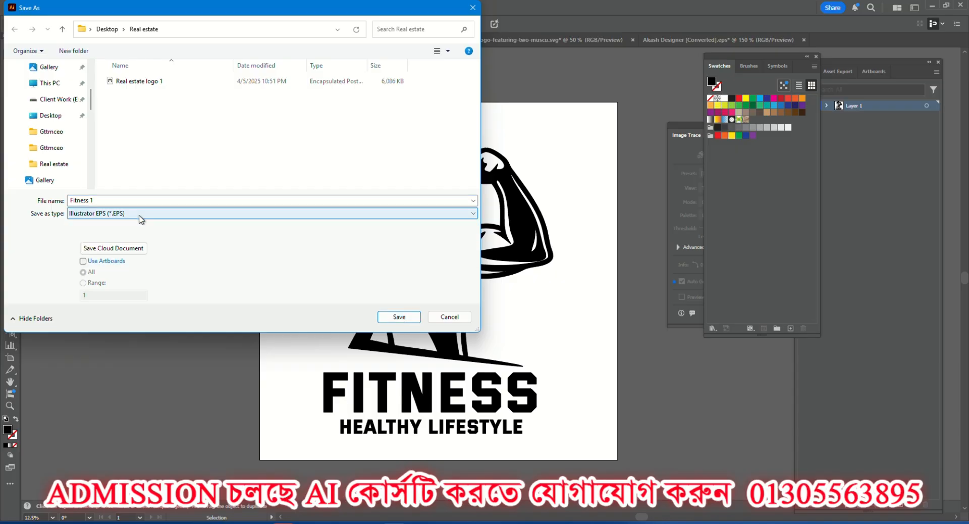
{"action": "left_click", "coordinate": [399, 316]}
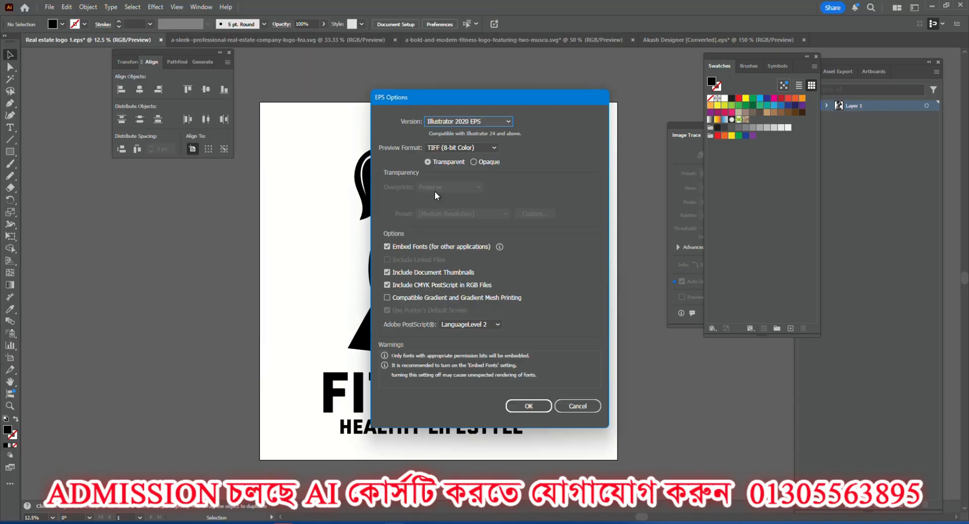
{"action": "left_click", "coordinate": [470, 121]}
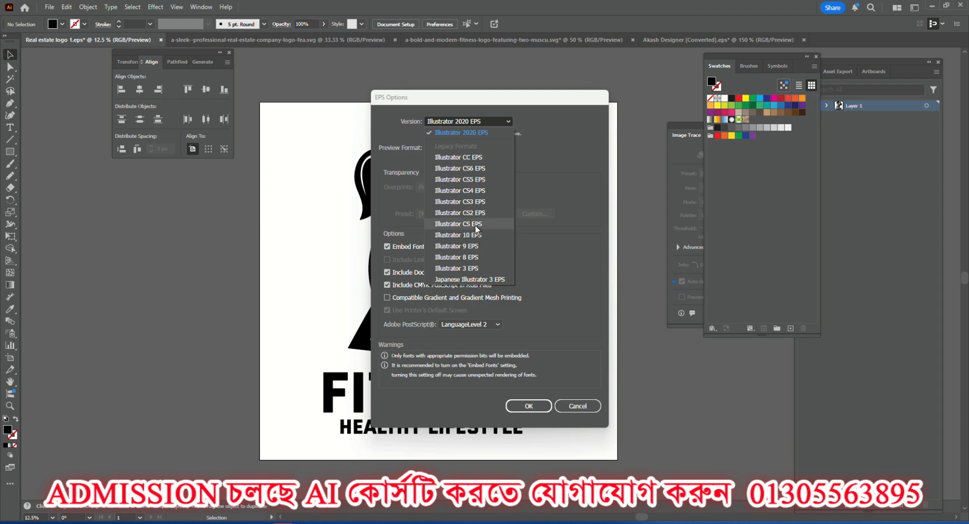
{"action": "left_click", "coordinate": [475, 233]}
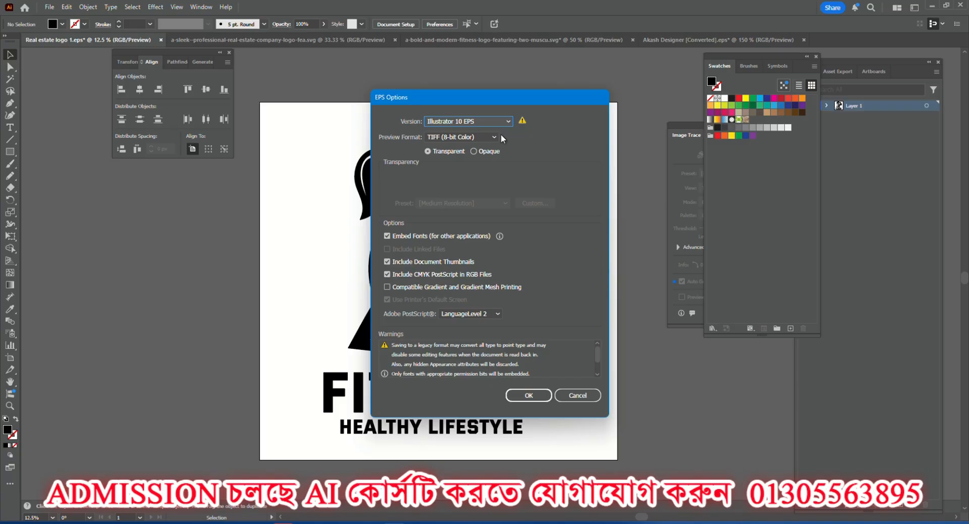
{"action": "left_click", "coordinate": [528, 398]}
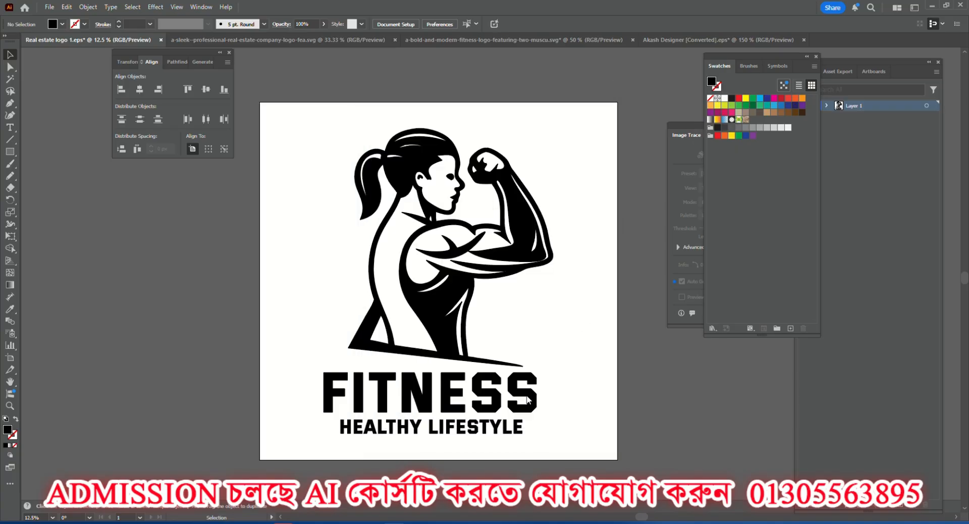
Export the artboard for web as a JPEG named Fitness-1 in the Real estate folder.
{"action": "left_click", "coordinate": [48, 8]}
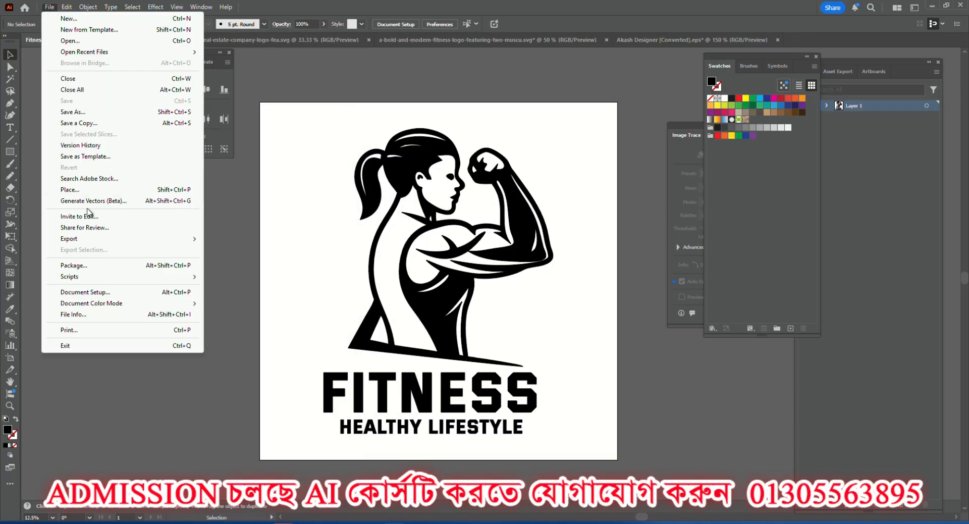
{"action": "mouse_move", "coordinate": [171, 239]}
{"action": "left_click", "coordinate": [234, 262]}
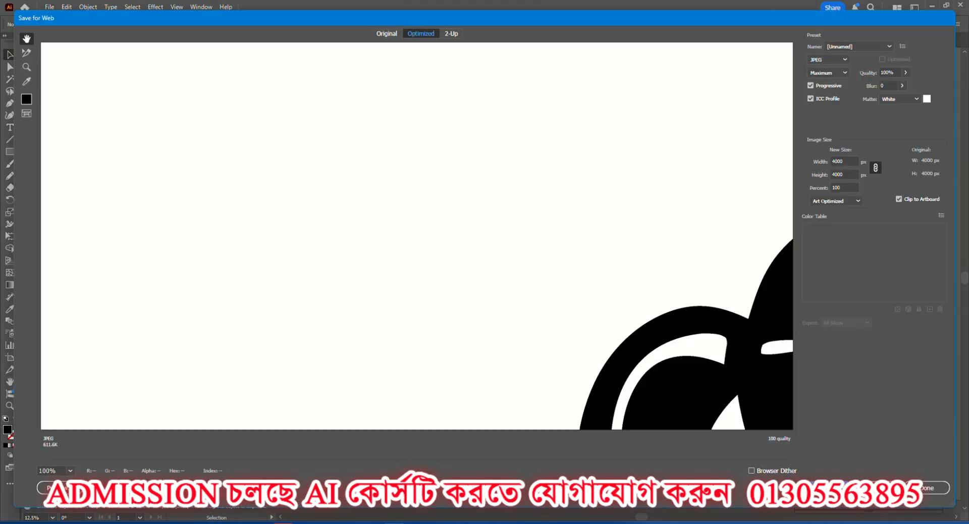
{"action": "left_click", "coordinate": [830, 488]}
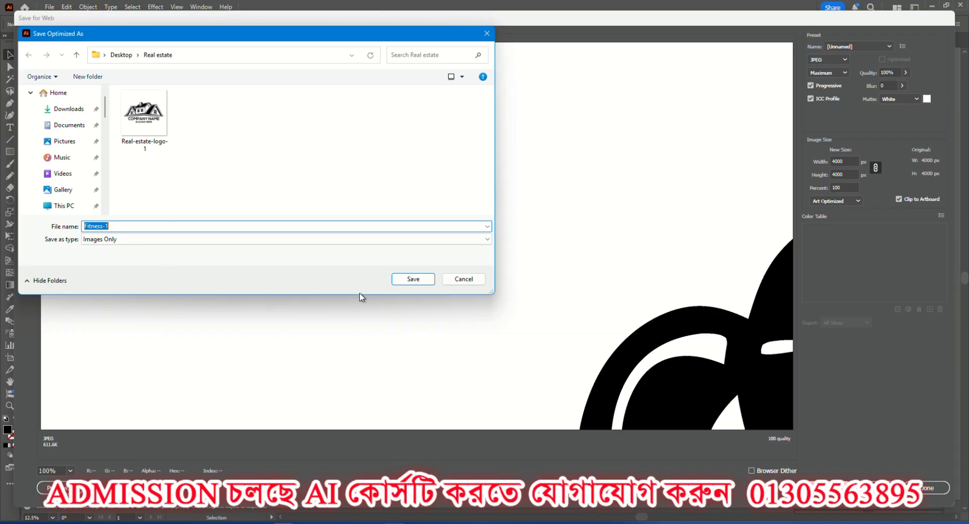
{"action": "left_click", "coordinate": [413, 279]}
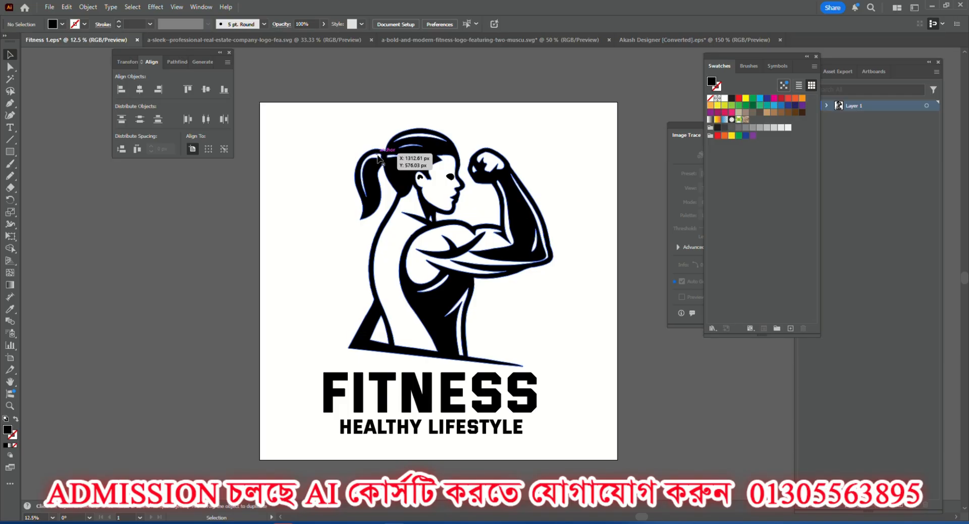
Switch to the browser, check the open Recraft and Gemini tabs, and review the fitness logo prompt in the ChatGPT conversation.
{"action": "left_click", "coordinate": [571, 522]}
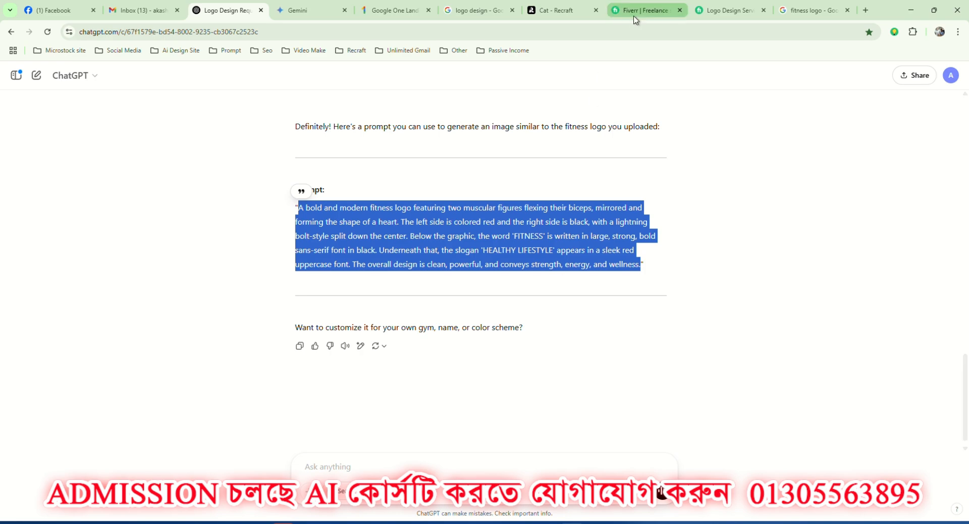
{"action": "left_click", "coordinate": [587, 6]}
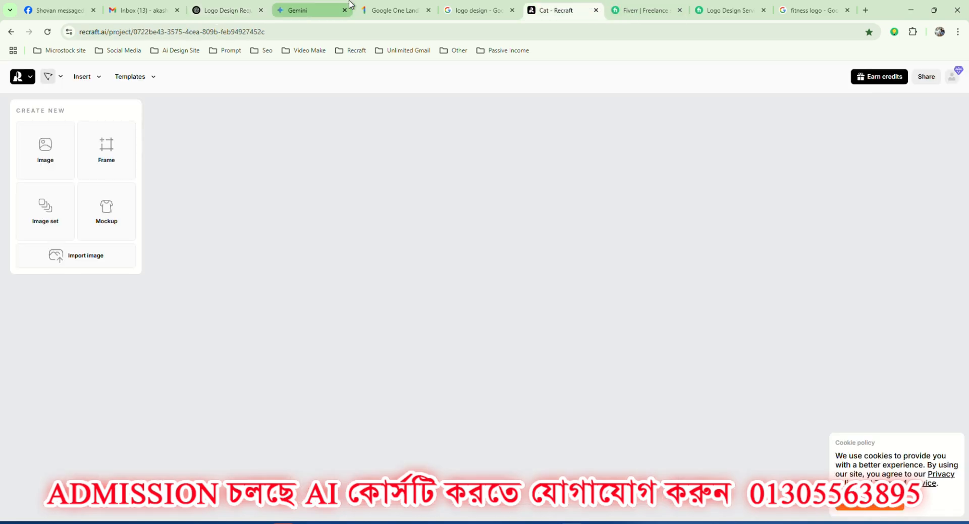
{"action": "left_click", "coordinate": [394, 9]}
{"action": "left_click", "coordinate": [303, 9]}
{"action": "left_click", "coordinate": [247, 6]}
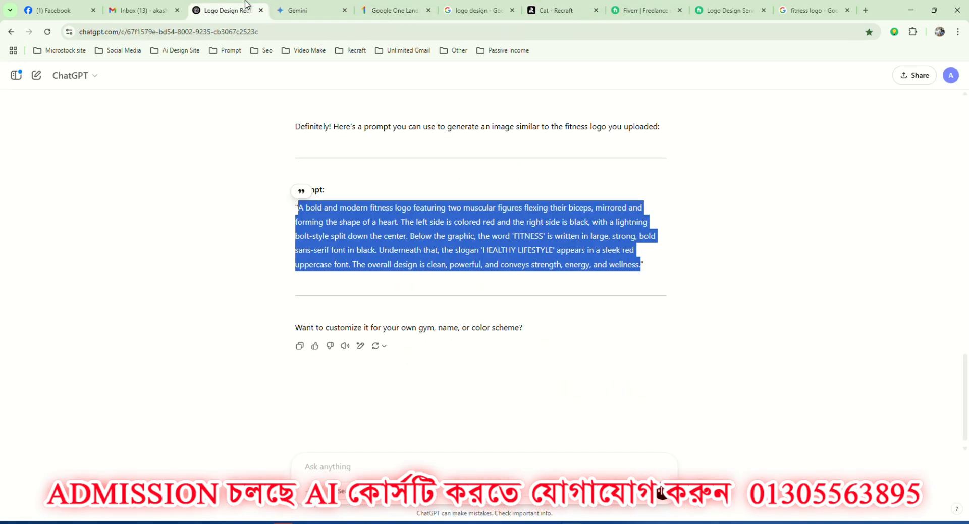
{"action": "scroll", "coordinate": [398, 244], "scroll_direction": "up", "scroll_amount": 2}
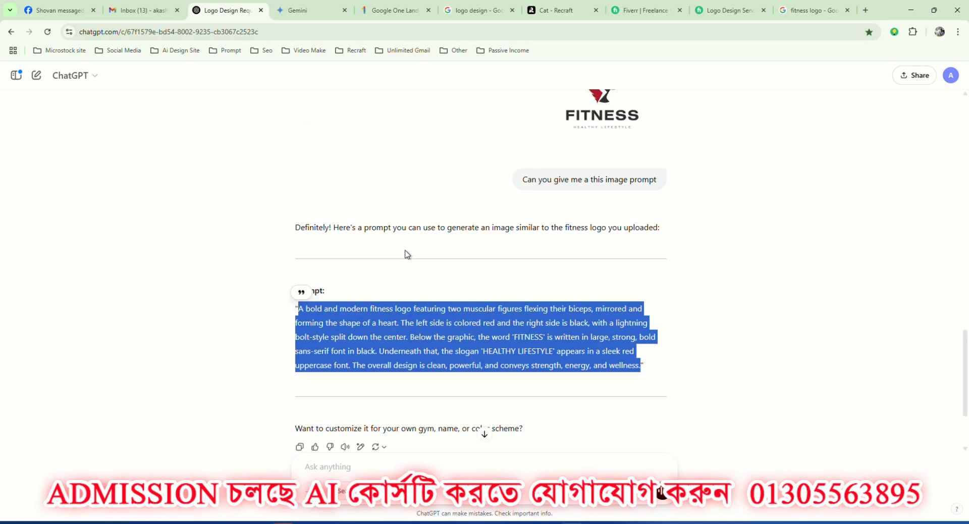
{"action": "scroll", "coordinate": [411, 253], "scroll_direction": "down", "scroll_amount": 1}
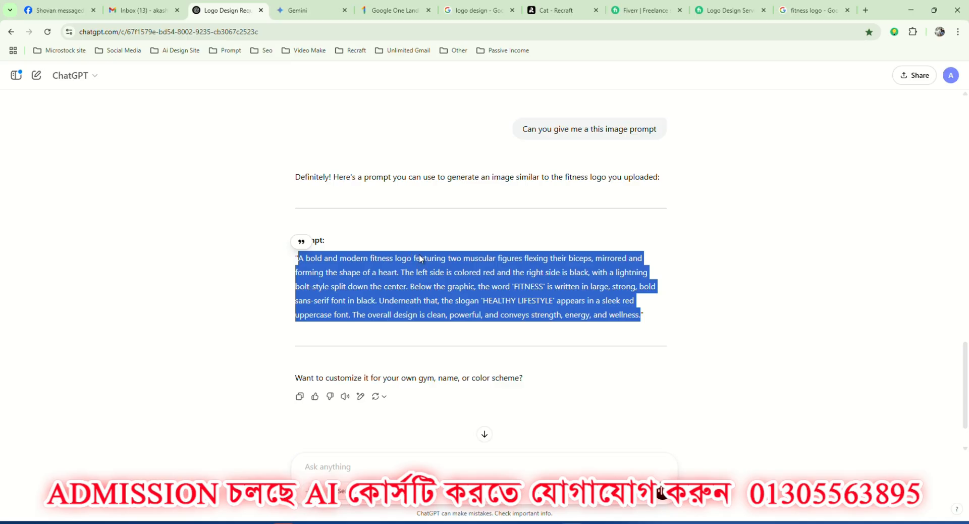
Switch to the browser window with the Recraft project and export the large heart-shaped fitness logo as SVG.
{"action": "left_click", "coordinate": [580, 448]}
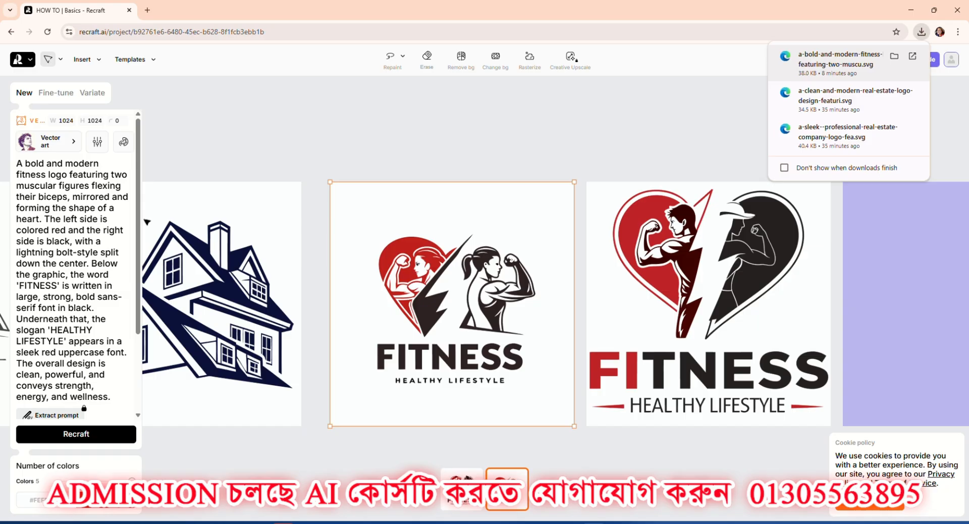
{"action": "left_click", "coordinate": [737, 151]}
{"action": "left_click", "coordinate": [708, 266]}
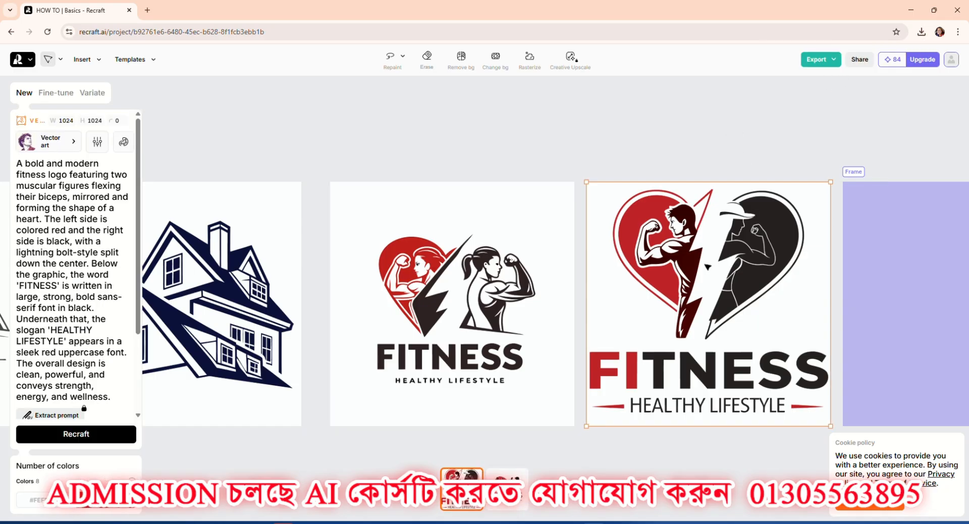
{"action": "left_click", "coordinate": [818, 59]}
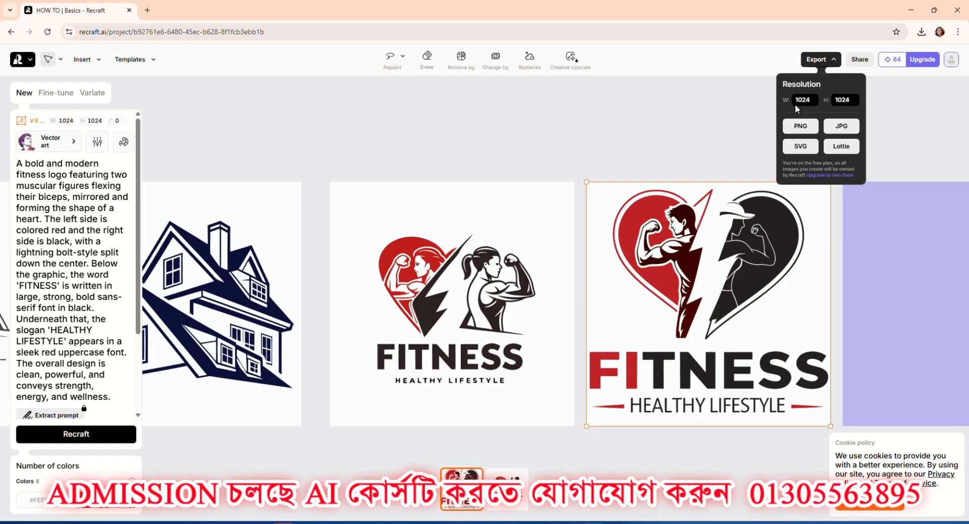
{"action": "left_click", "coordinate": [800, 147]}
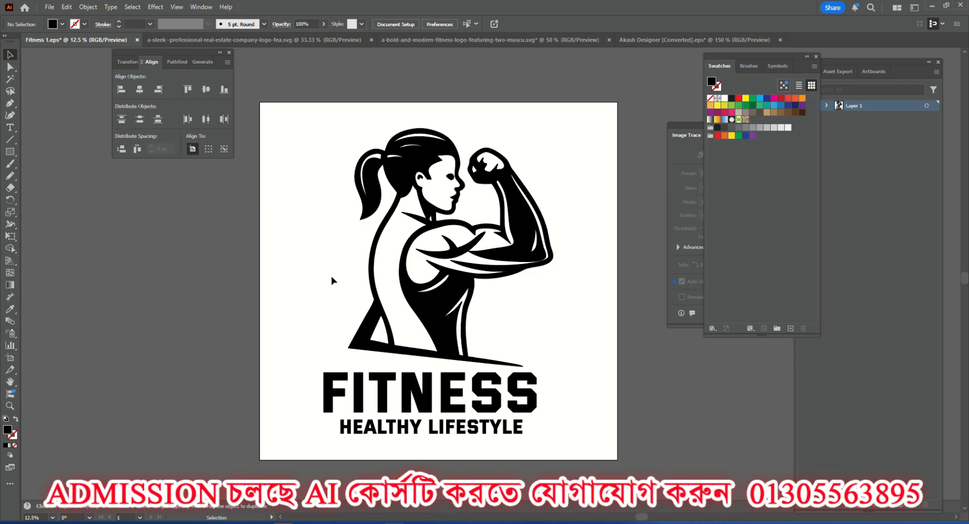
{"action": "left_click", "coordinate": [175, 61]}
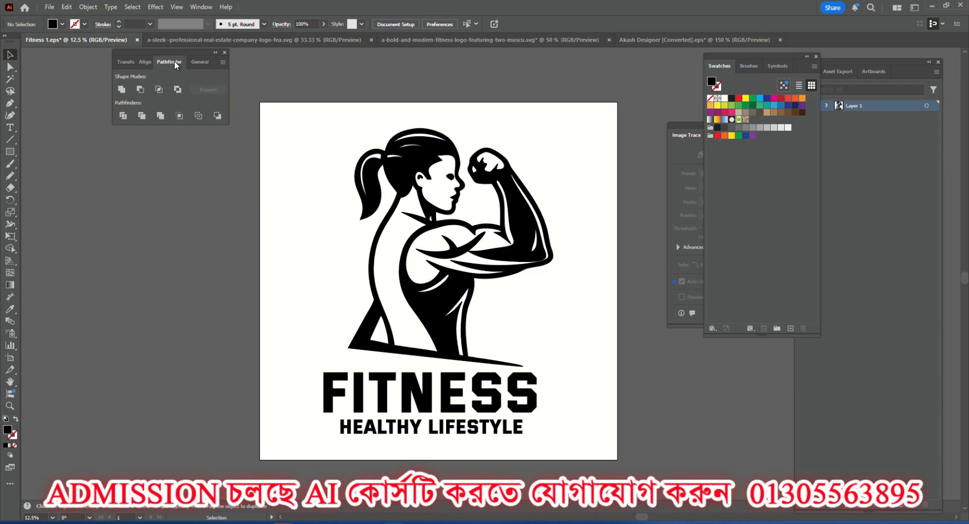
{"action": "left_click", "coordinate": [146, 61]}
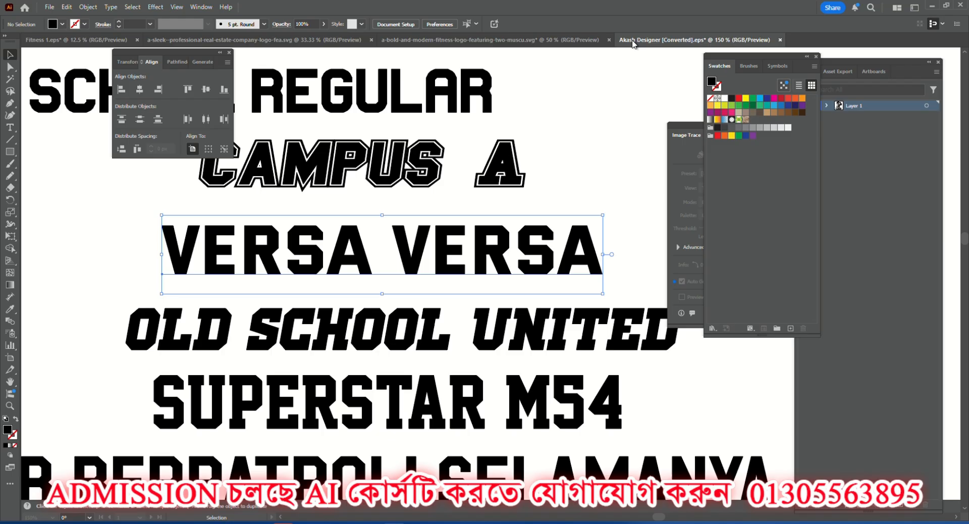
Switch to the font sample document, clear the selection, and survey all the columns of lettering samples across the artboard.
{"action": "left_click", "coordinate": [632, 40]}
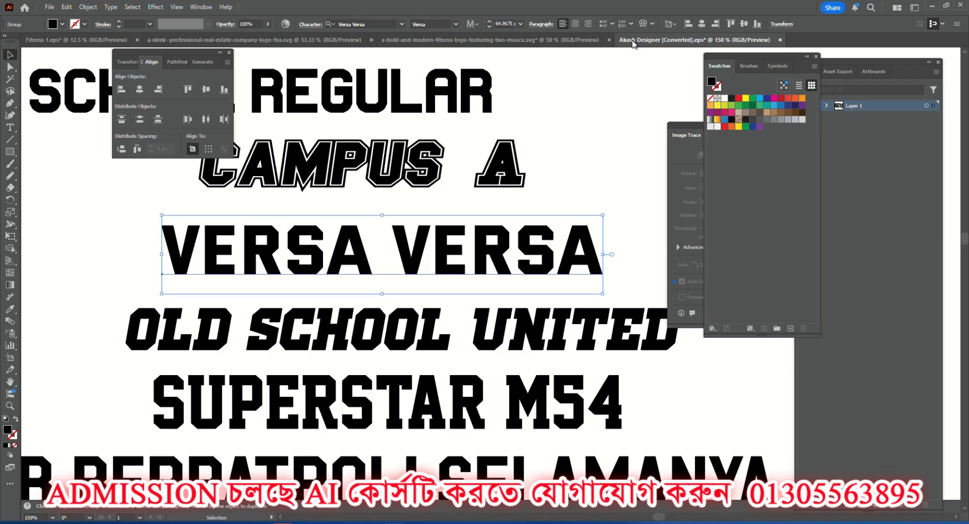
{"action": "left_click", "coordinate": [540, 160]}
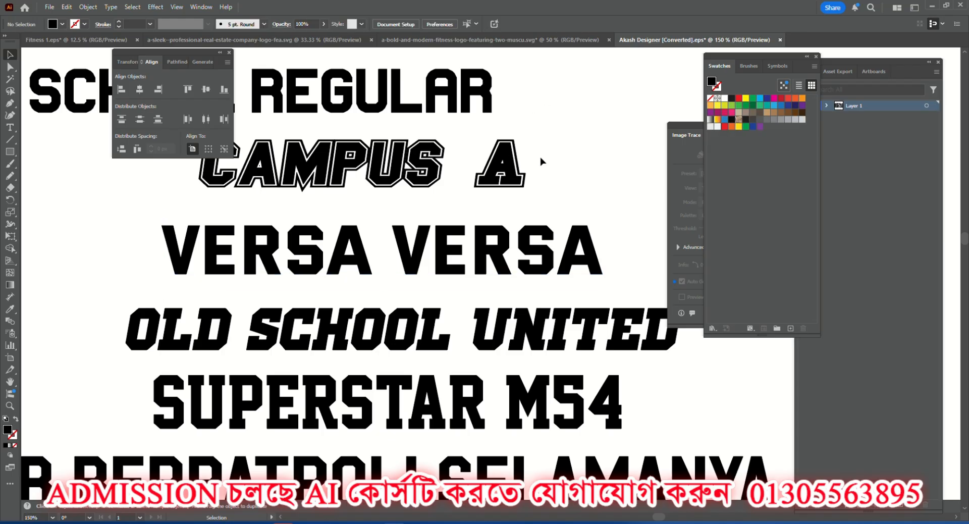
{"action": "key", "text": "ctrl+minus"}
{"action": "key", "text": "ctrl+minus"}
{"action": "key", "text": "ctrl+minus"}
{"action": "key", "text": "ctrl+minus"}
{"action": "key", "text": "ctrl+minus"}
{"action": "key", "text": "ctrl+minus"}
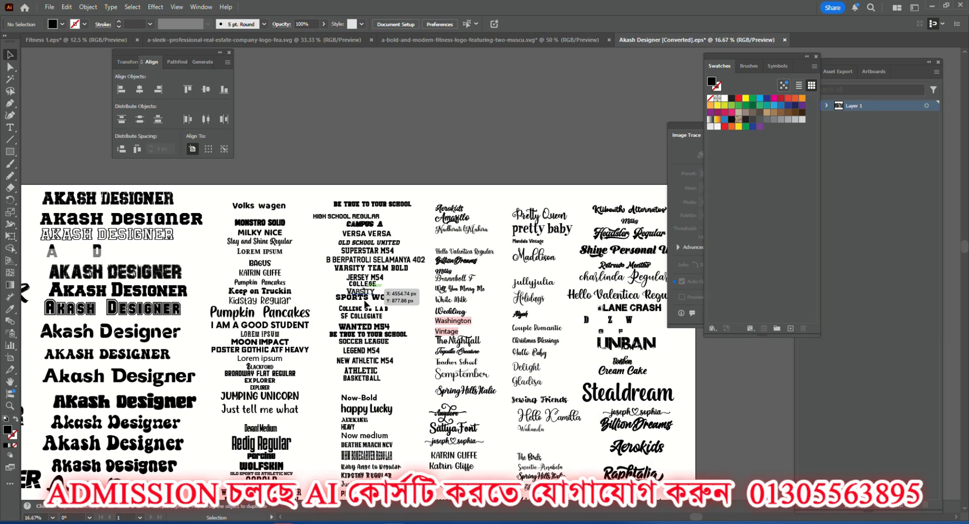
{"action": "scroll", "coordinate": [366, 304], "scroll_direction": "down", "scroll_amount": 5}
{"action": "key", "text": "ctrl+minus"}
{"action": "key", "text": "ctrl+minus"}
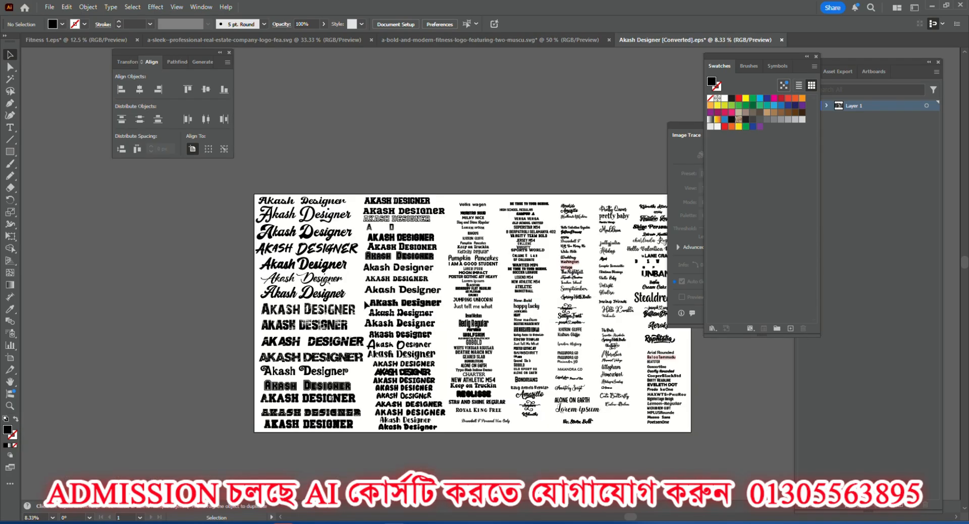
{"action": "scroll", "coordinate": [633, 342], "scroll_direction": "up", "scroll_amount": 2}
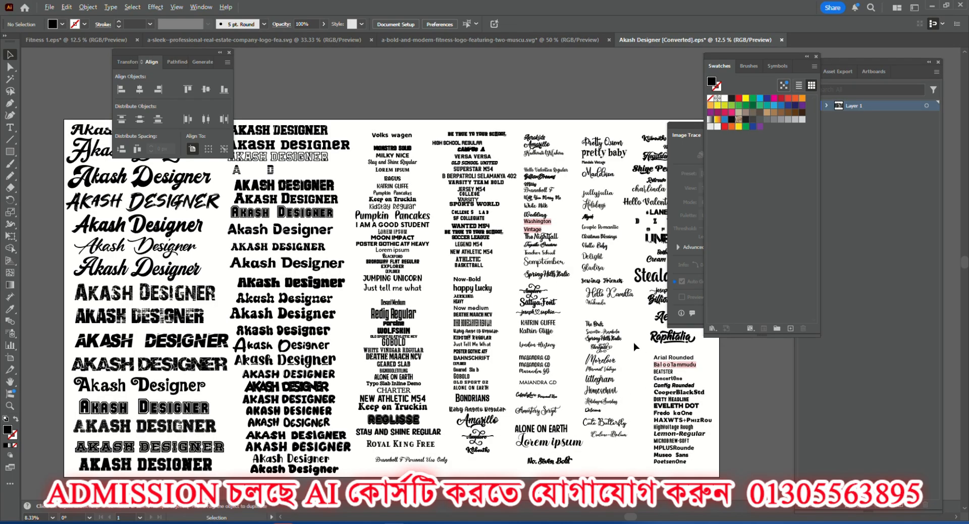
{"action": "scroll", "coordinate": [409, 327], "scroll_direction": "down", "scroll_amount": 1}
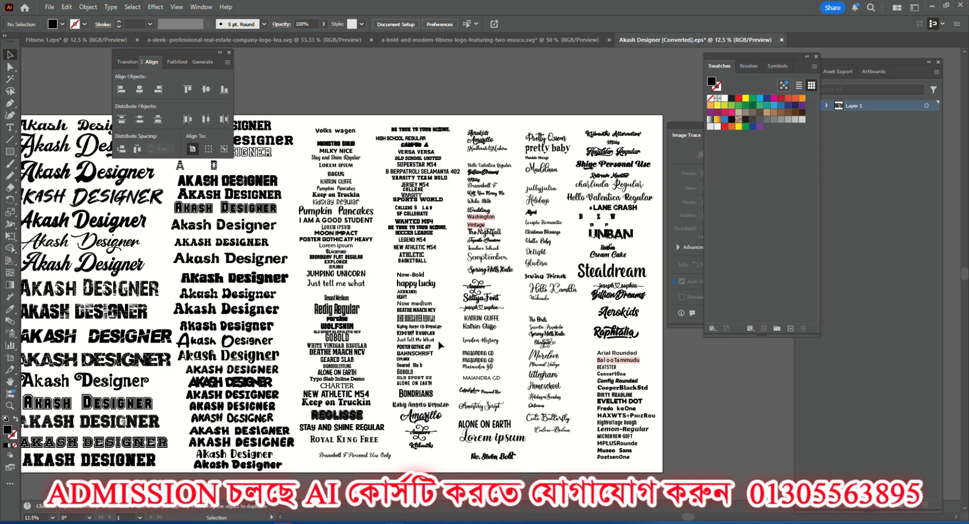
Examine the bold and retro display font samples in the second and third columns of the sheet up close.
{"action": "scroll", "coordinate": [441, 345], "scroll_direction": "up", "scroll_amount": 2}
{"action": "scroll", "coordinate": [508, 301], "scroll_direction": "down", "scroll_amount": 2}
{"action": "scroll", "coordinate": [509, 301], "scroll_direction": "up", "scroll_amount": 1}
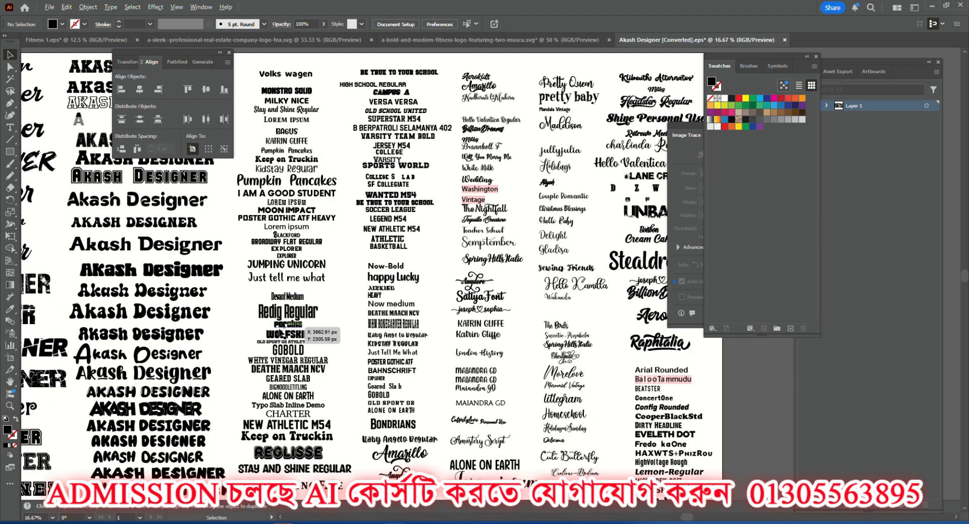
{"action": "scroll", "coordinate": [255, 325], "scroll_direction": "up", "scroll_amount": 4}
{"action": "scroll", "coordinate": [439, 345], "scroll_direction": "down", "scroll_amount": 2}
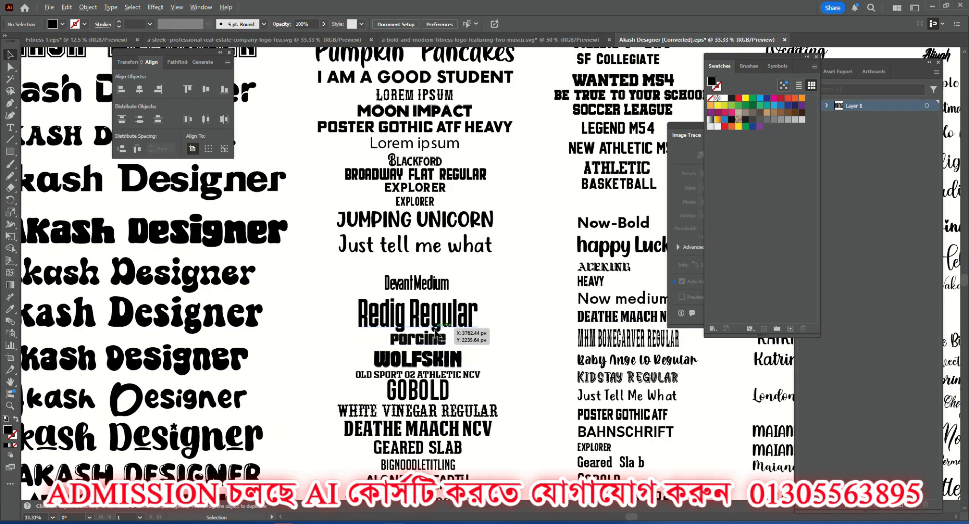
{"action": "scroll", "coordinate": [435, 333], "scroll_direction": "down", "scroll_amount": 2}
{"action": "scroll", "coordinate": [253, 344], "scroll_direction": "up", "scroll_amount": 2}
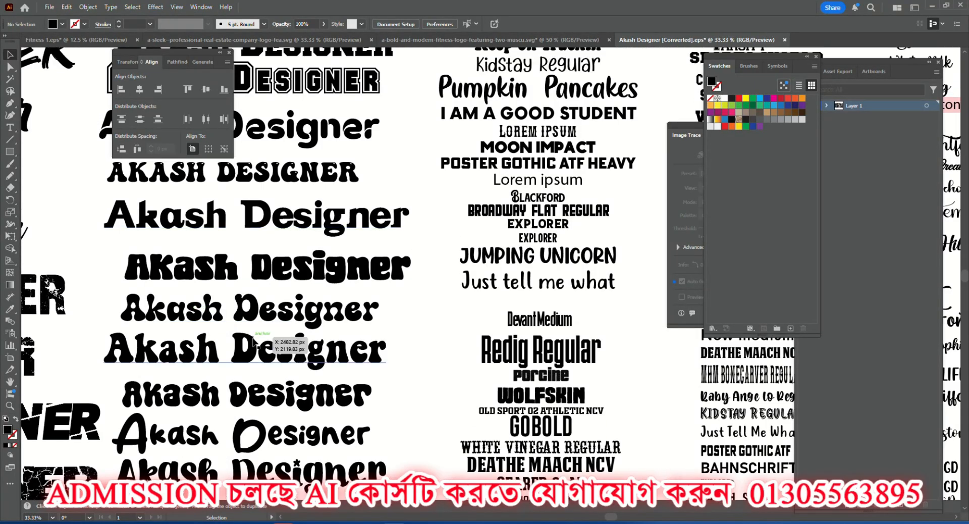
{"action": "scroll", "coordinate": [253, 343], "scroll_direction": "down", "scroll_amount": 1}
{"action": "scroll", "coordinate": [244, 395], "scroll_direction": "up", "scroll_amount": 4}
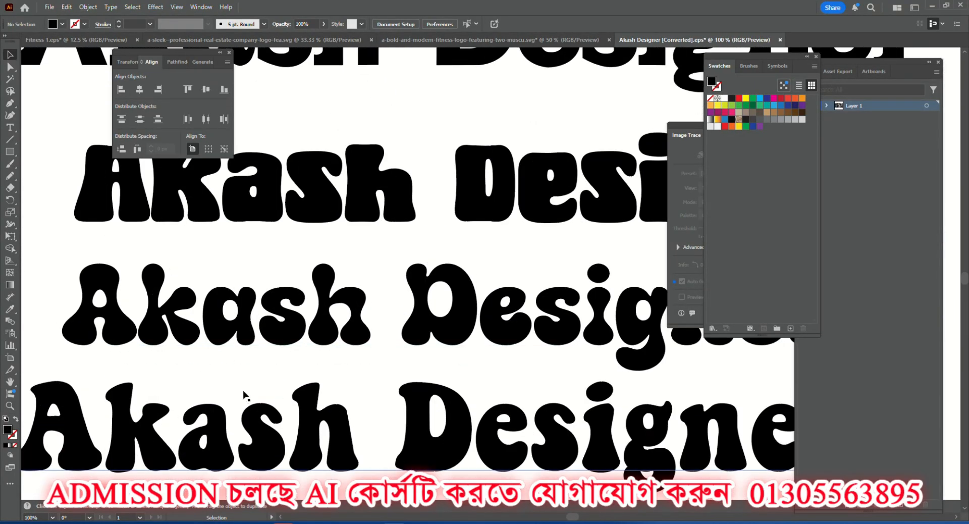
{"action": "scroll", "coordinate": [244, 376], "scroll_direction": "down", "scroll_amount": 3}
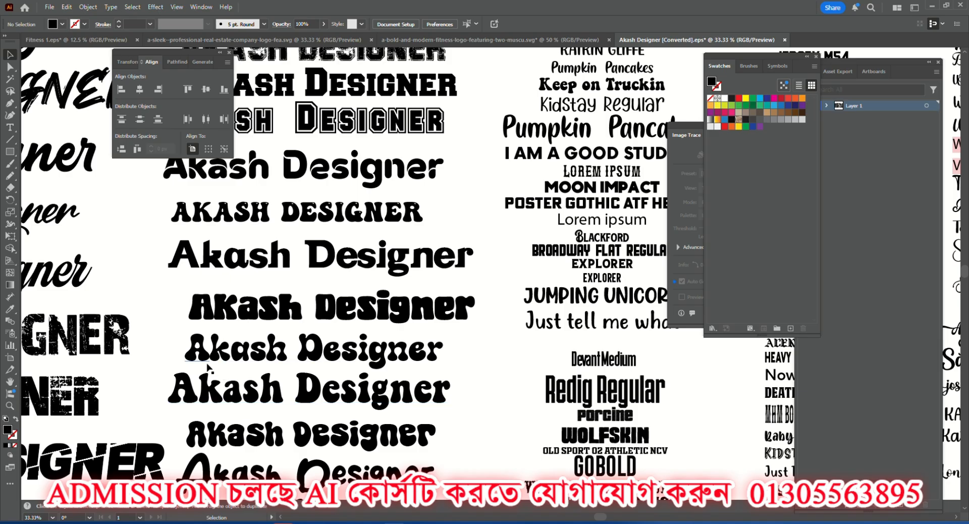
{"action": "scroll", "coordinate": [206, 366], "scroll_direction": "down", "scroll_amount": 1}
{"action": "scroll", "coordinate": [453, 353], "scroll_direction": "down", "scroll_amount": 3}
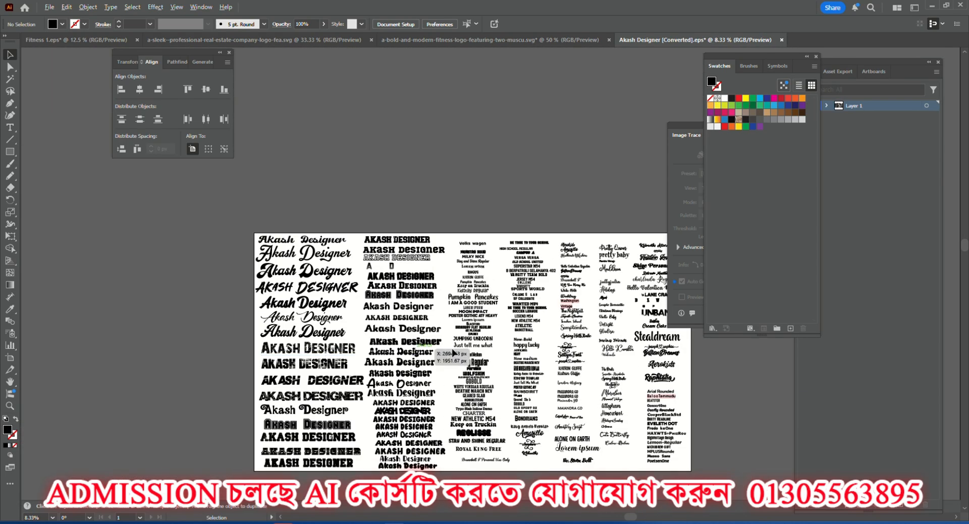
Examine the script samples around The Nightfall and the college-style samples around WANTED M54 and SPORTS WORLD.
{"action": "scroll", "coordinate": [453, 354], "scroll_direction": "up", "scroll_amount": 4}
{"action": "scroll", "coordinate": [514, 328], "scroll_direction": "up", "scroll_amount": 2}
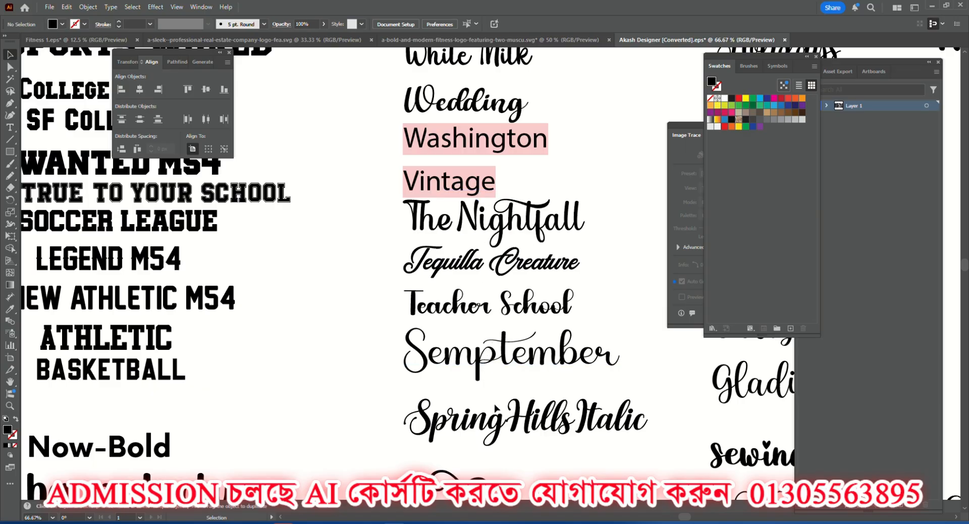
{"action": "scroll", "coordinate": [581, 347], "scroll_direction": "down", "scroll_amount": 3}
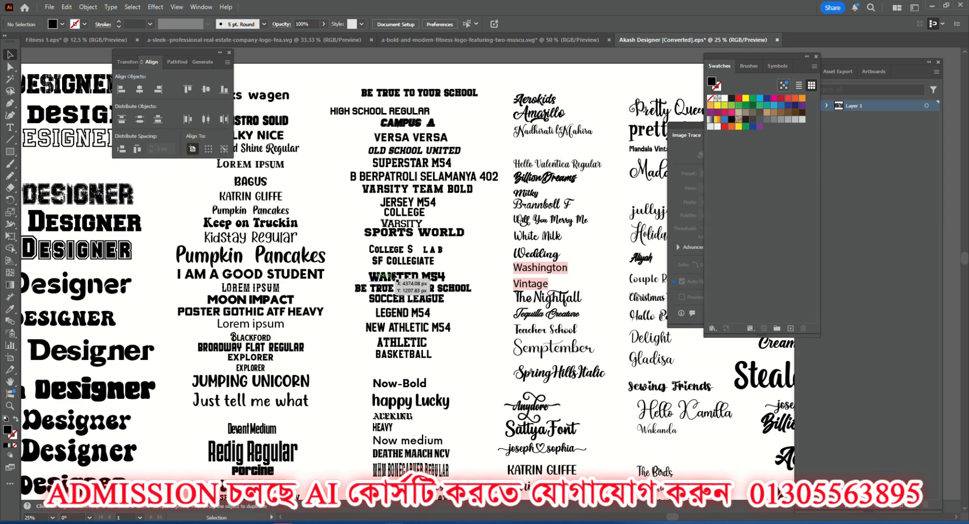
{"action": "scroll", "coordinate": [410, 272], "scroll_direction": "up", "scroll_amount": 5}
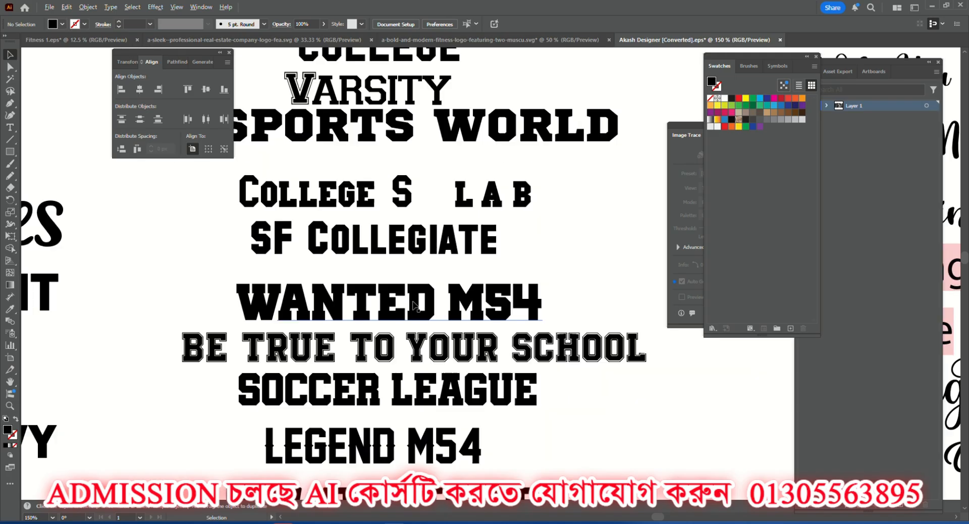
{"action": "scroll", "coordinate": [414, 305], "scroll_direction": "down", "scroll_amount": 4}
{"action": "scroll", "coordinate": [408, 296], "scroll_direction": "up", "scroll_amount": 2}
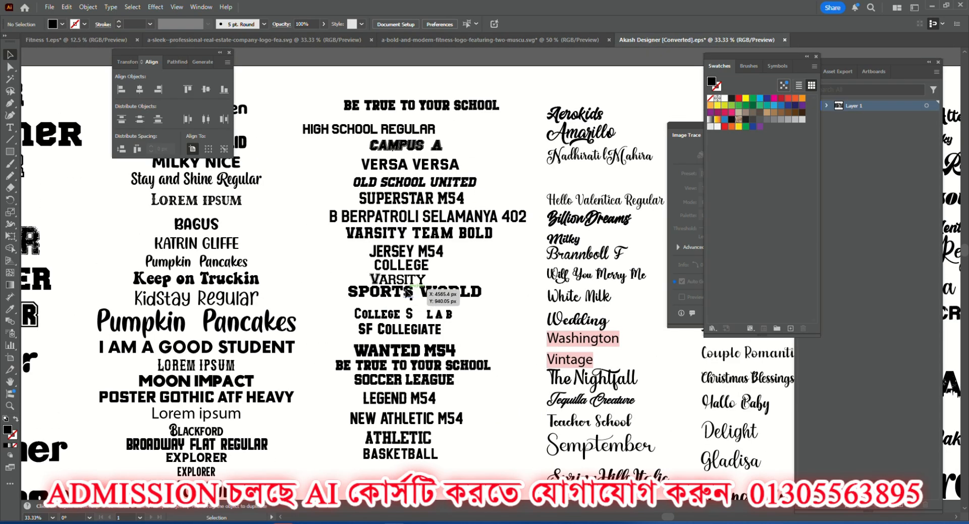
{"action": "scroll", "coordinate": [409, 292], "scroll_direction": "up", "scroll_amount": 2}
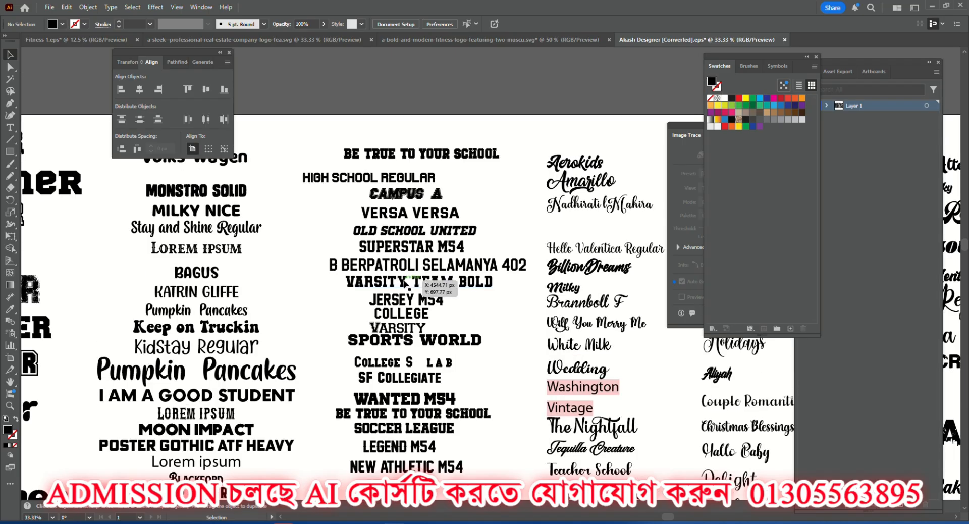
{"action": "scroll", "coordinate": [404, 282], "scroll_direction": "down", "scroll_amount": 3}
{"action": "scroll", "coordinate": [348, 270], "scroll_direction": "up", "scroll_amount": 5}
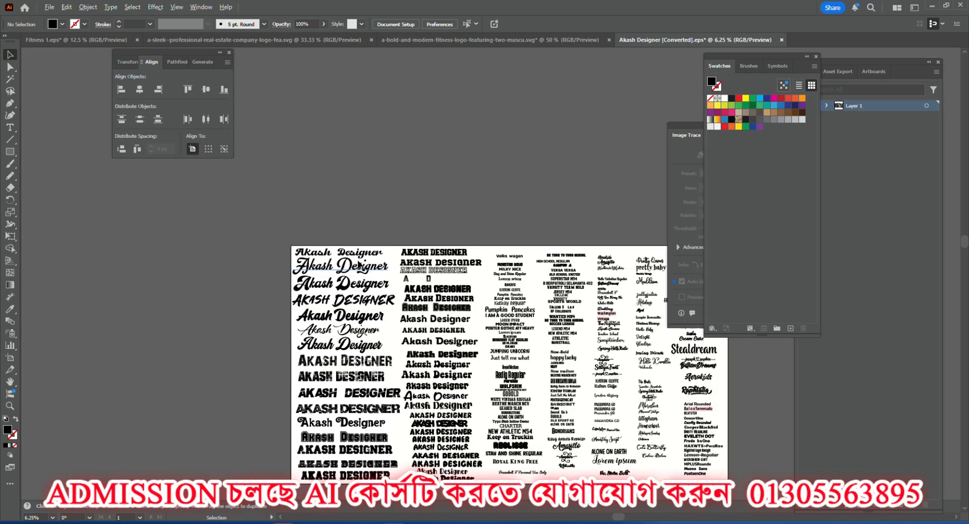
Check the font families of the first and third script samples and the distressed block-letter sample.
{"action": "scroll", "coordinate": [348, 271], "scroll_direction": "down", "scroll_amount": 3}
{"action": "scroll", "coordinate": [348, 272], "scroll_direction": "down", "scroll_amount": 3}
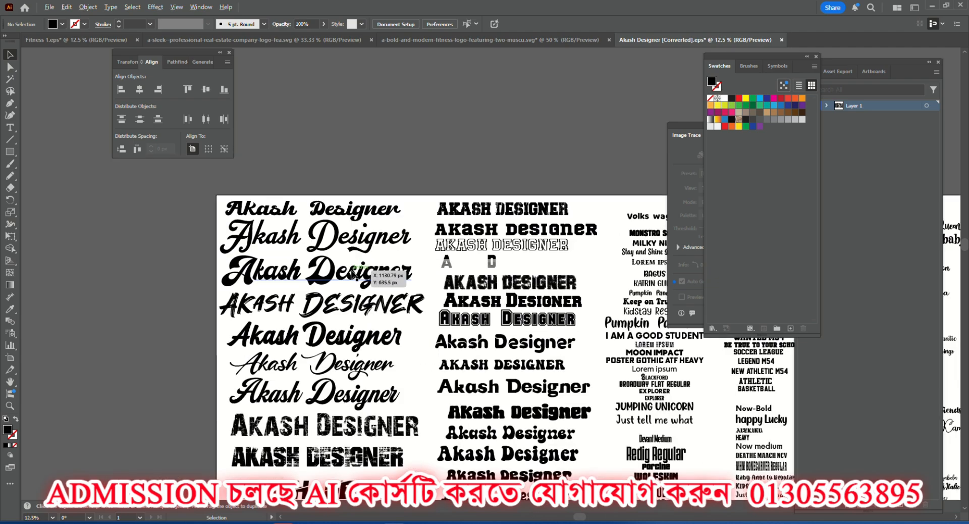
{"action": "scroll", "coordinate": [348, 275], "scroll_direction": "up", "scroll_amount": 3}
{"action": "left_click", "coordinate": [347, 278]}
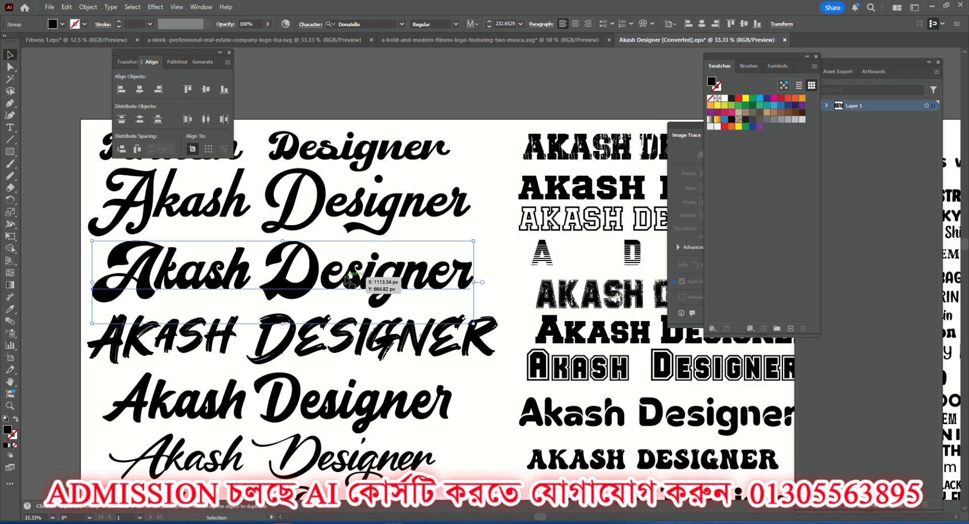
{"action": "left_click", "coordinate": [354, 23]}
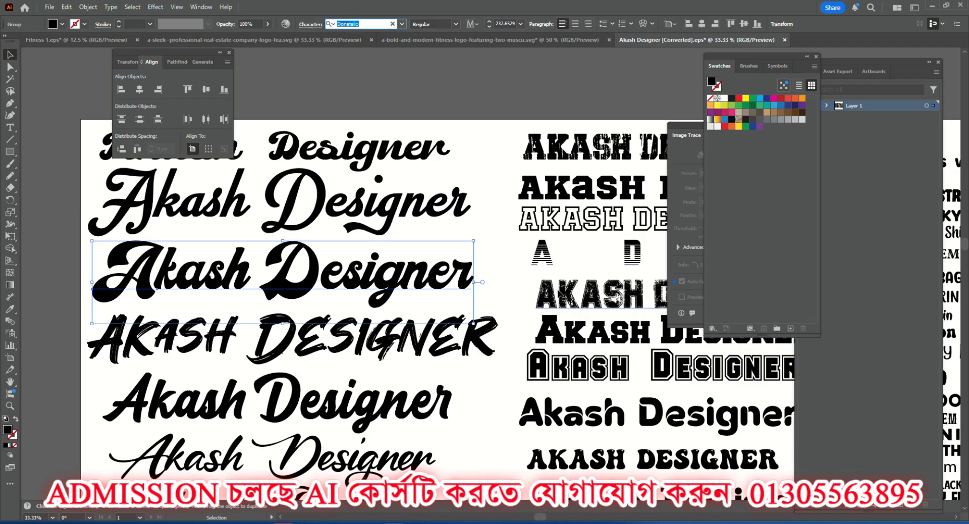
{"action": "left_click", "coordinate": [562, 295]}
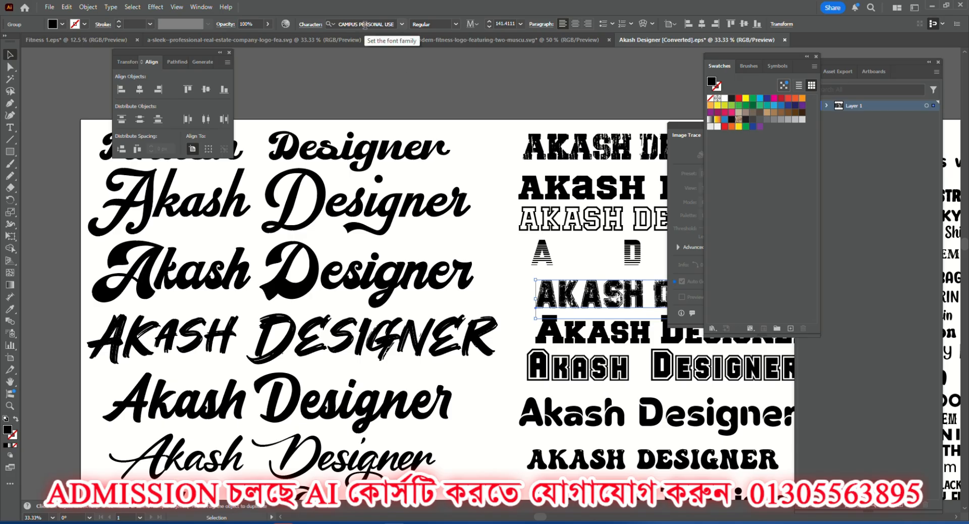
{"action": "left_click", "coordinate": [339, 123]}
{"action": "scroll", "coordinate": [315, 181], "scroll_direction": "down", "scroll_amount": 4}
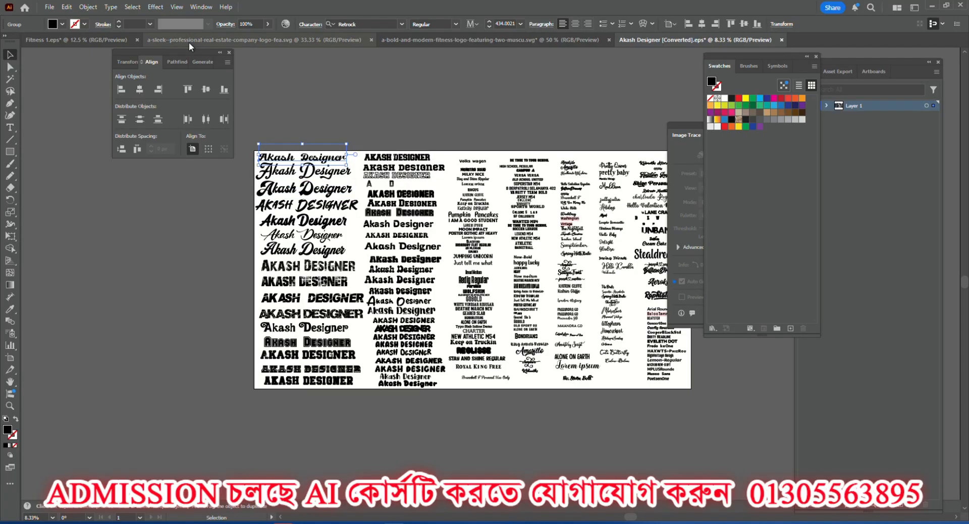
Glance at the real estate and two-figure fitness logo documents, and check the large Pumpkin Pancakes sample's font in its character settings.
{"action": "left_click", "coordinate": [189, 41]}
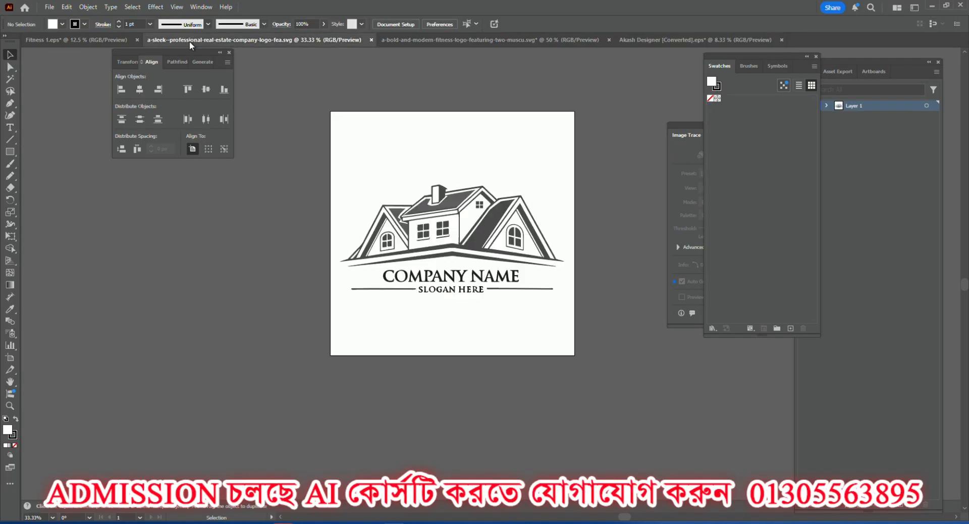
{"action": "left_click", "coordinate": [383, 40]}
{"action": "left_click", "coordinate": [641, 37]}
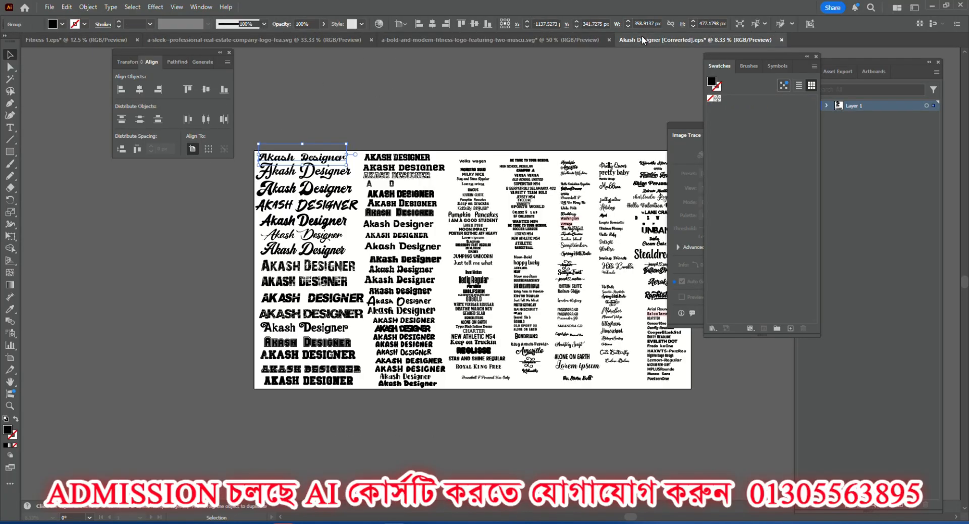
{"action": "scroll", "coordinate": [472, 198], "scroll_direction": "up", "scroll_amount": 5}
{"action": "left_click", "coordinate": [407, 317]}
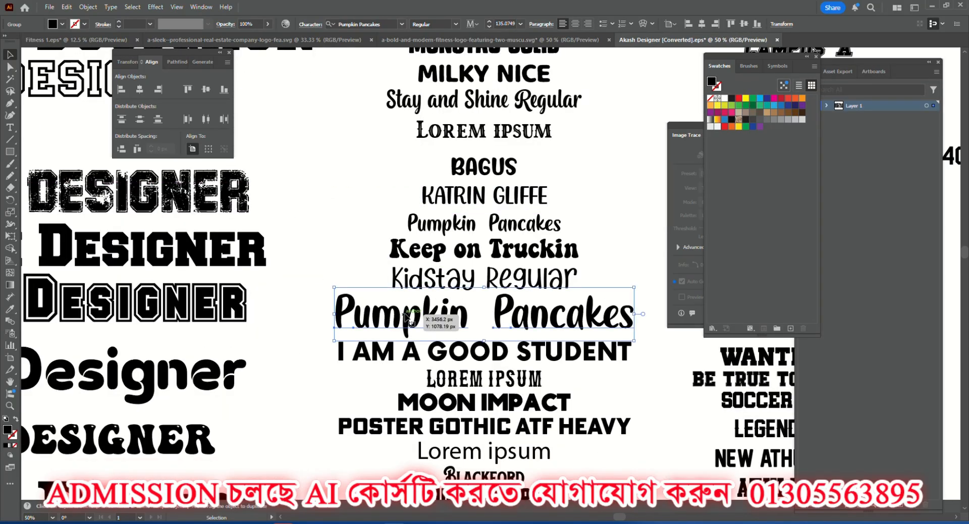
{"action": "left_click", "coordinate": [313, 25]}
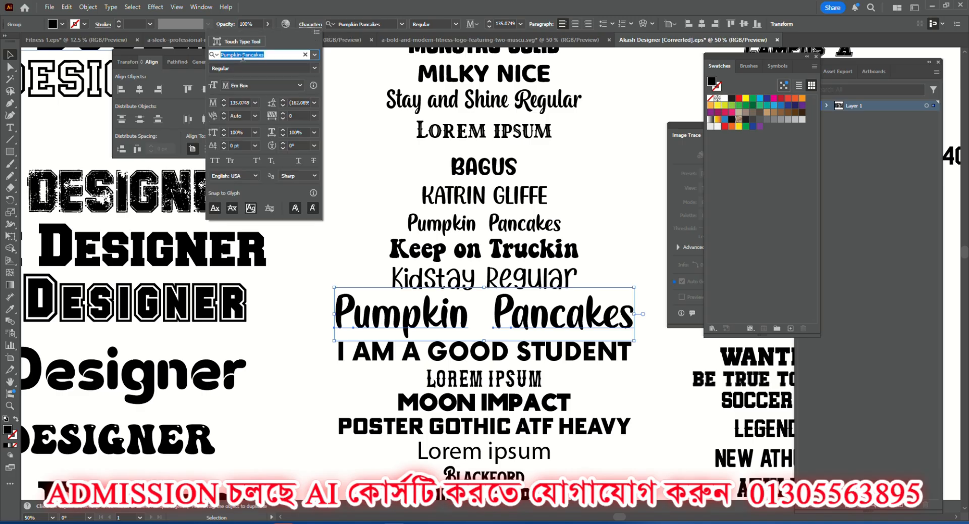
{"action": "left_click", "coordinate": [274, 56]}
{"action": "left_click_drag", "start_coordinate": [275, 54], "coordinate": [221, 56]}
{"action": "left_click", "coordinate": [351, 143]}
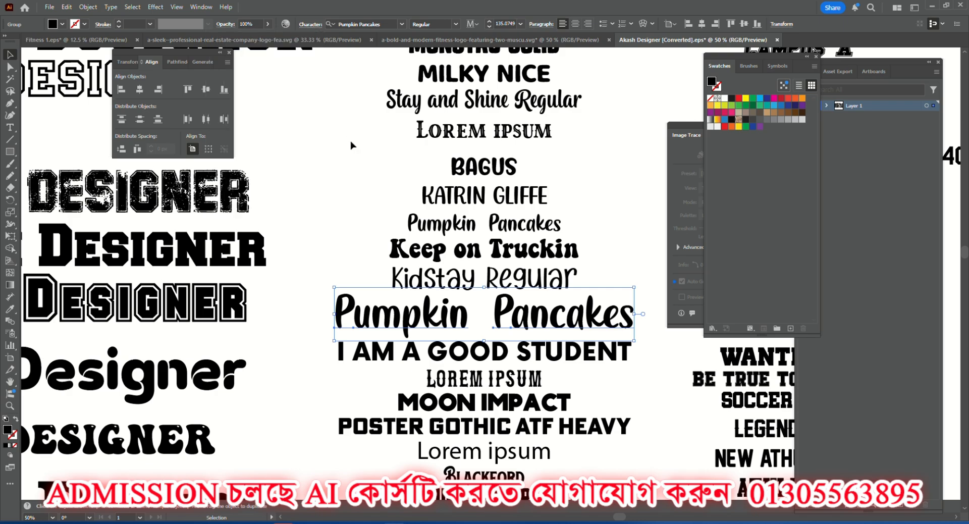
{"action": "key", "text": "ctrl+minus"}
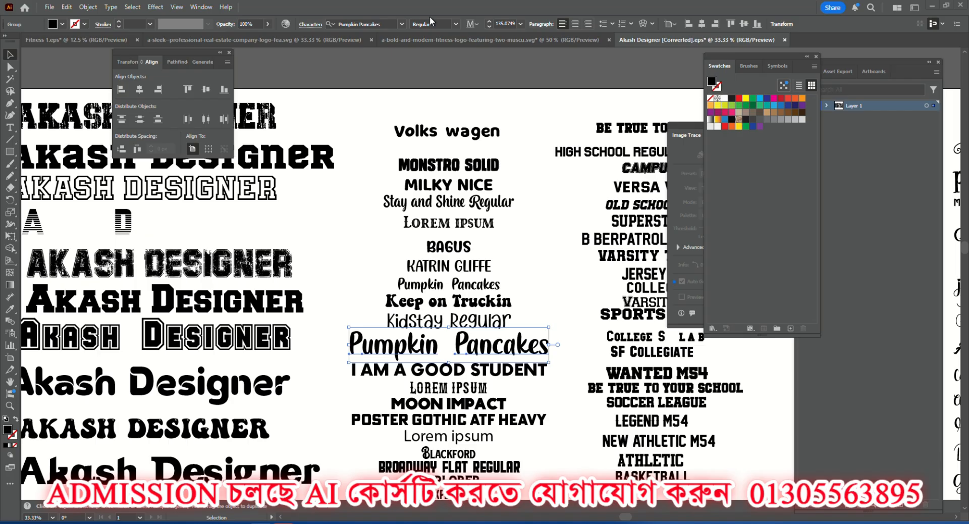
Switch to the real estate company logo document and inspect the house artwork and its lettering.
{"action": "left_click", "coordinate": [164, 38]}
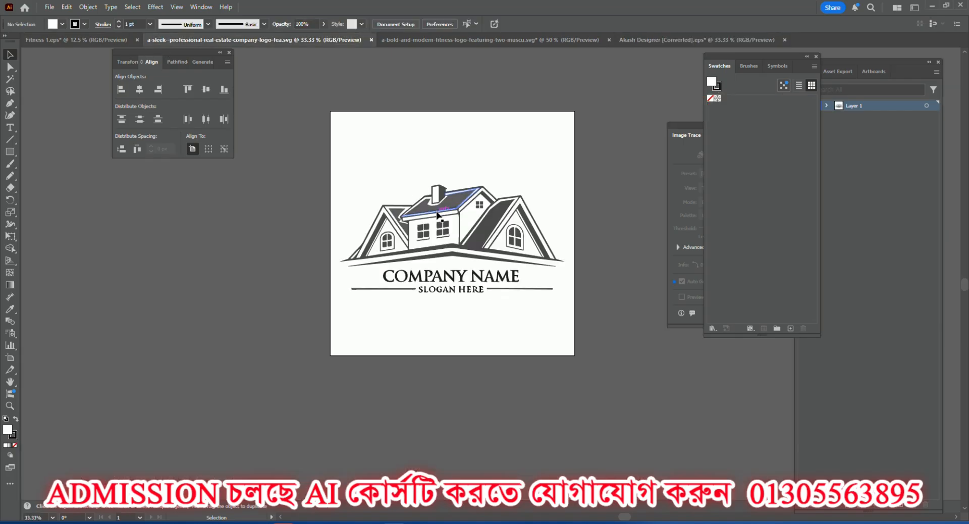
{"action": "scroll", "coordinate": [444, 204], "scroll_direction": "up", "scroll_amount": 4}
{"action": "scroll", "coordinate": [444, 204], "scroll_direction": "down", "scroll_amount": 3}
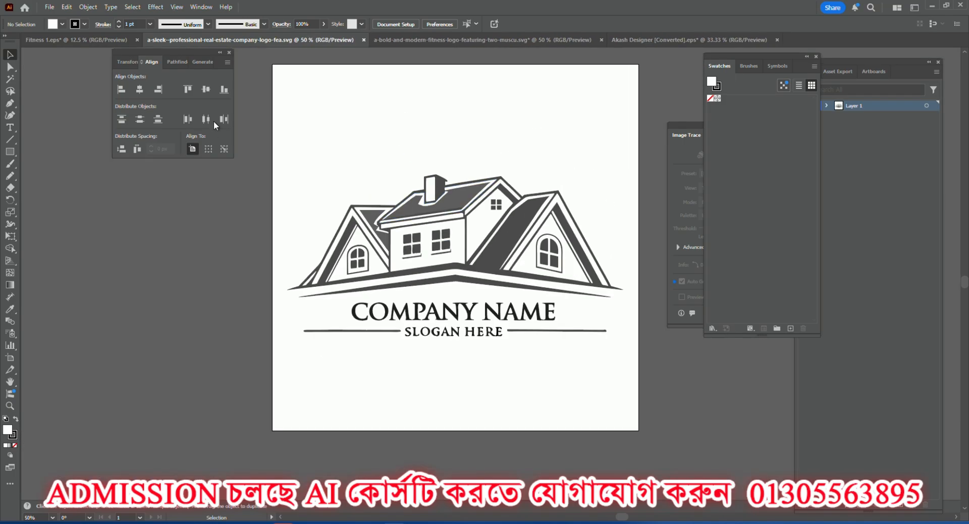
{"action": "left_click", "coordinate": [177, 61]}
{"action": "left_click", "coordinate": [144, 62]}
{"action": "left_click", "coordinate": [14, 79]}
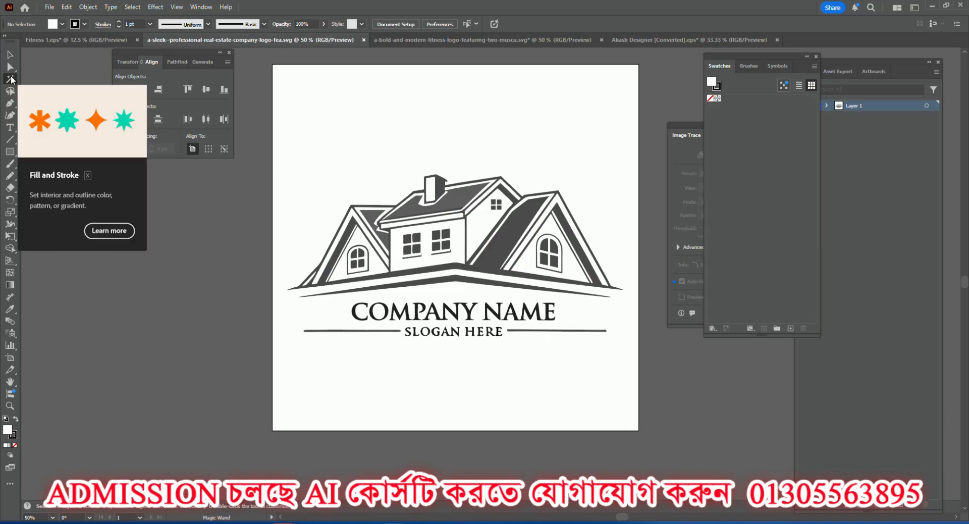
{"action": "left_click", "coordinate": [11, 56]}
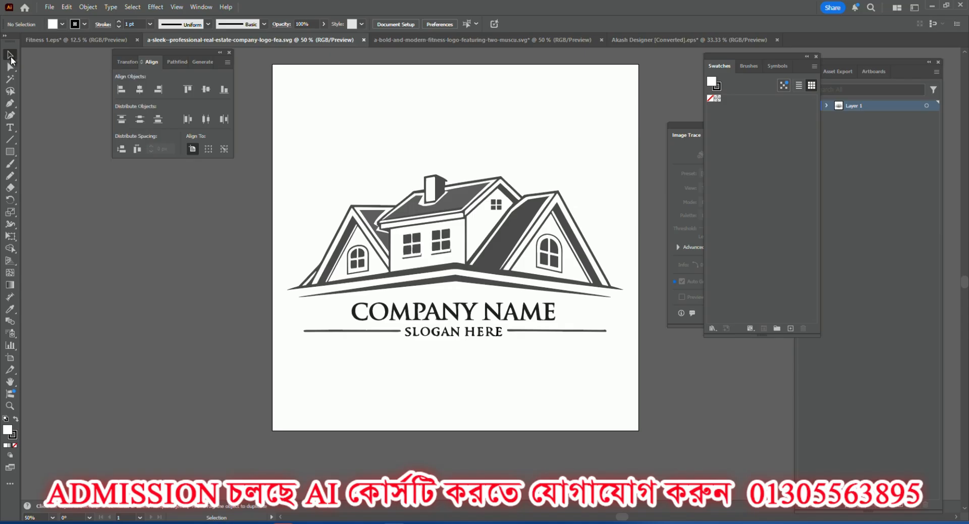